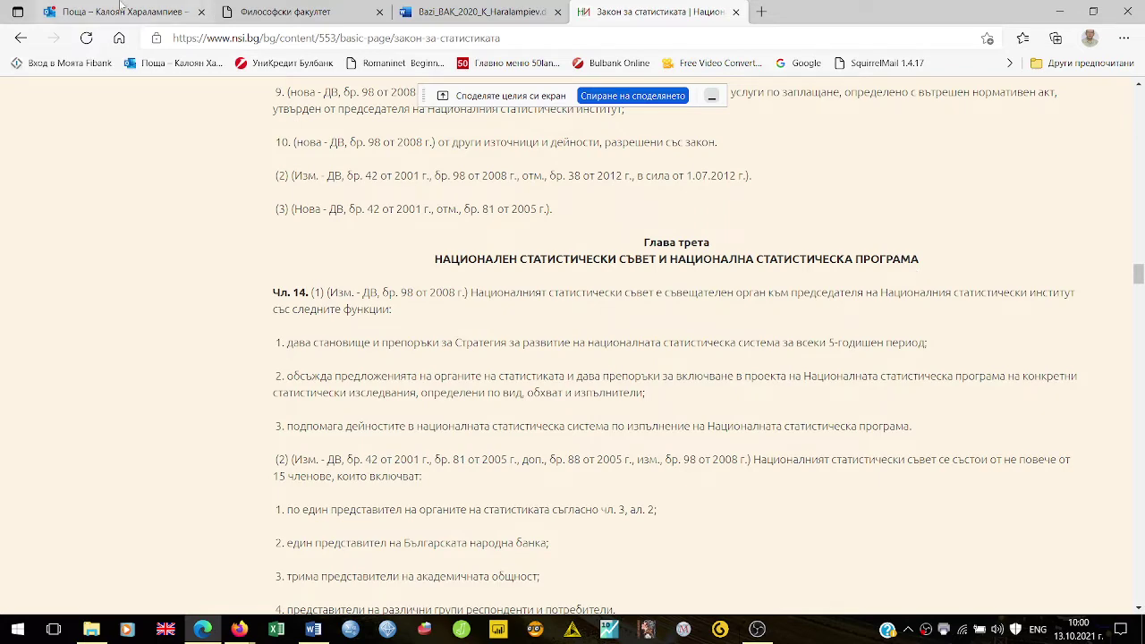
Go back to the list of Bulgarian regulations and open the Excel version of „Национална статистическа програма за 2021 г.“.
left_click(19, 39)
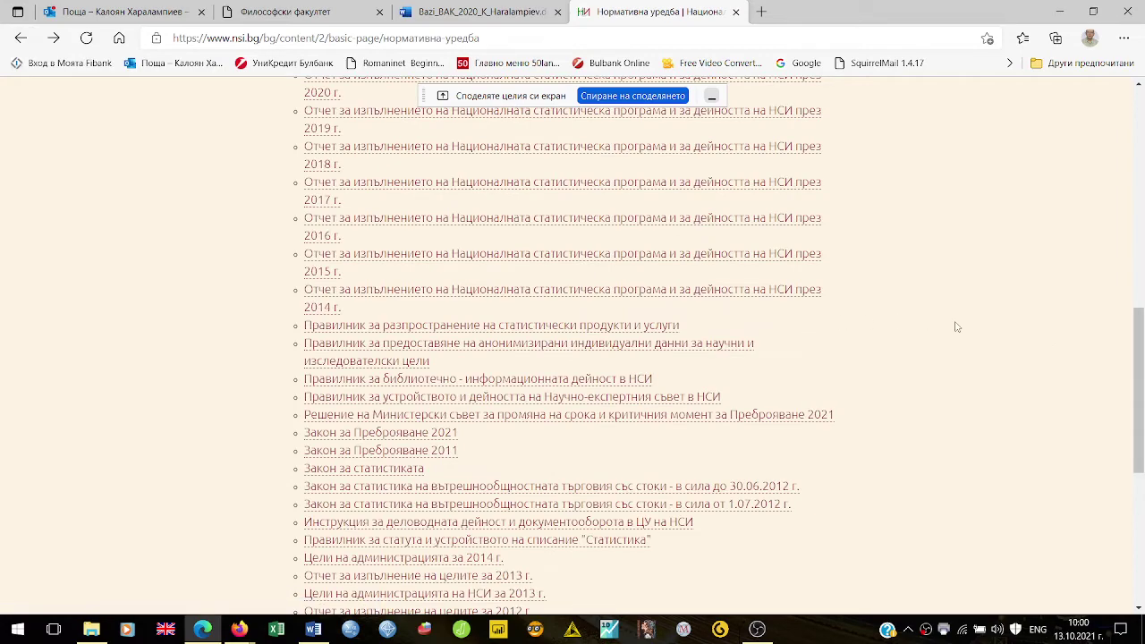
scroll(956, 326, "up", 3)
scroll(955, 327, "up", 2)
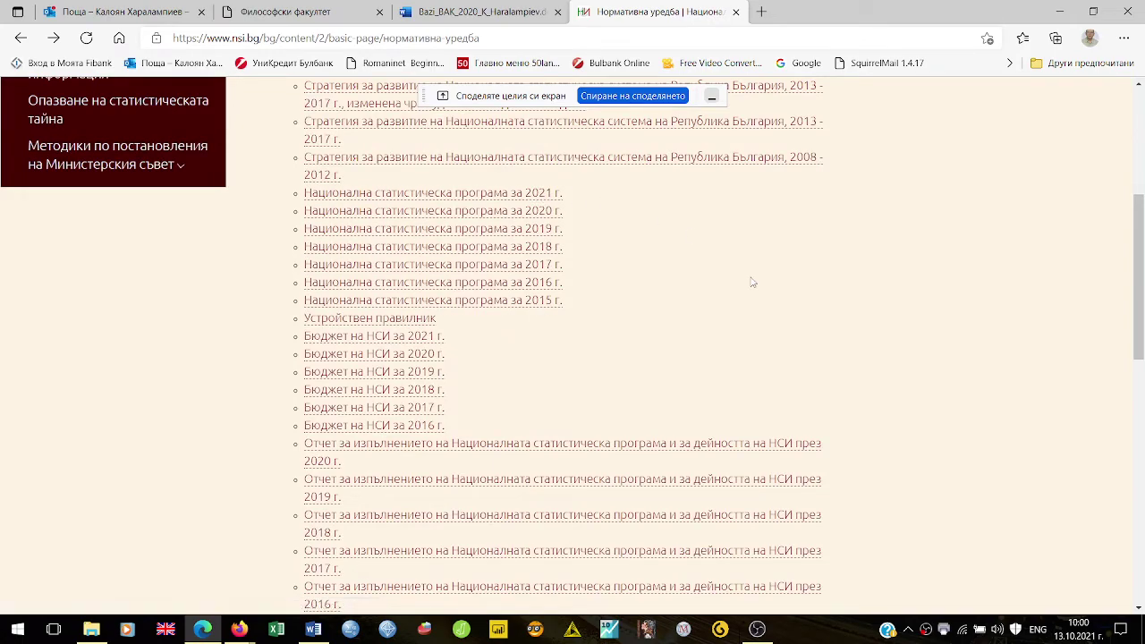
scroll(750, 282, "up", 2)
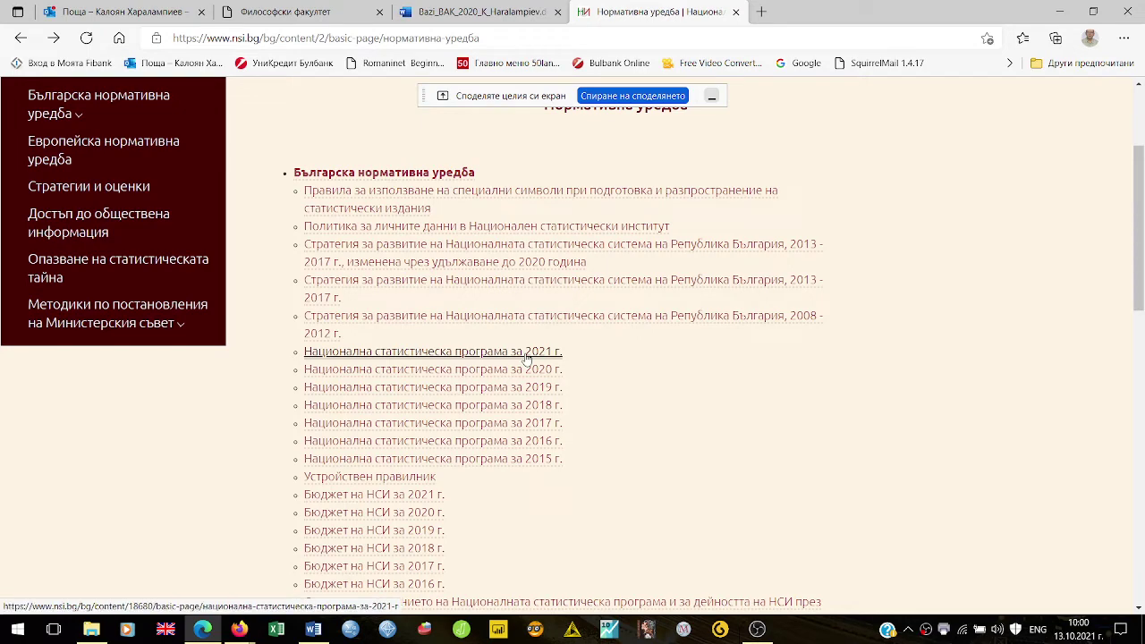
left_click(527, 354)
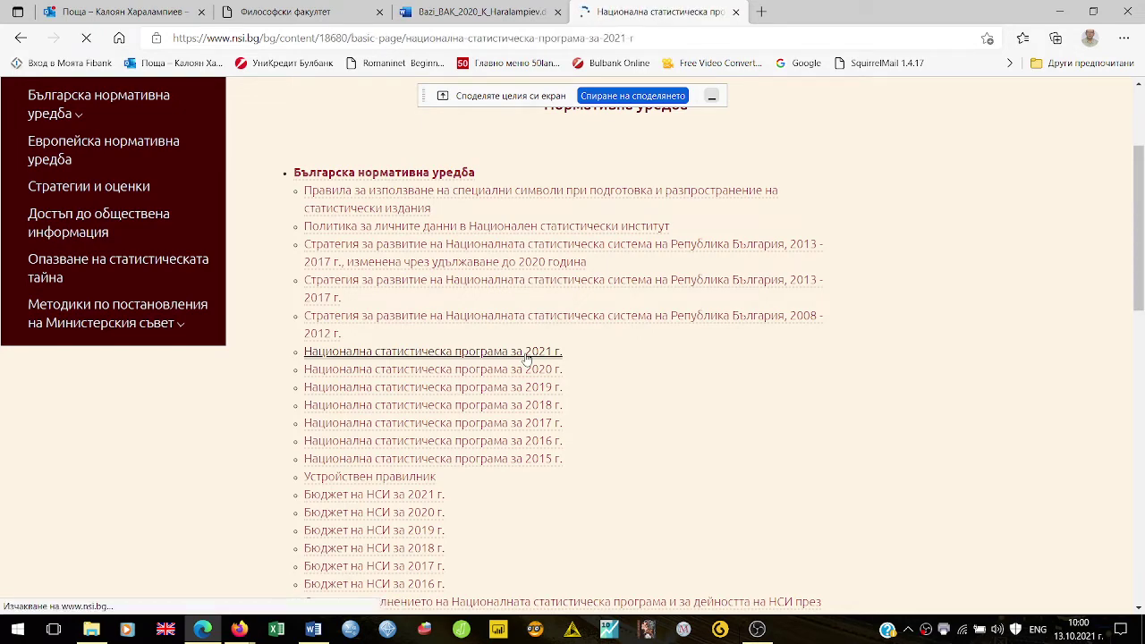
scroll(678, 440, "down", 1)
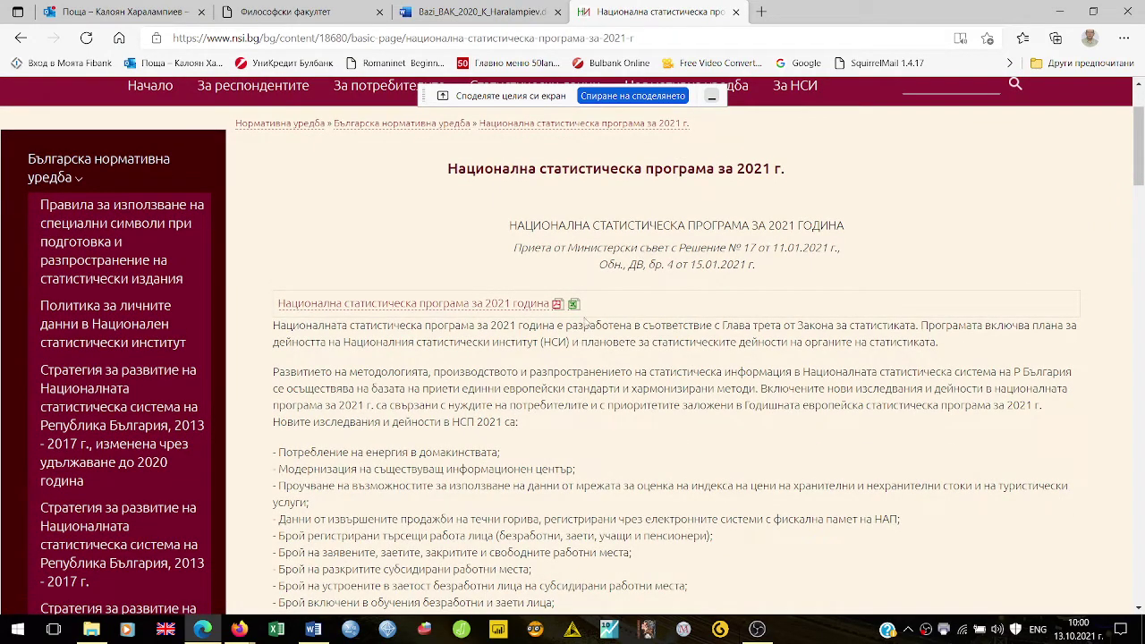
left_click(574, 306)
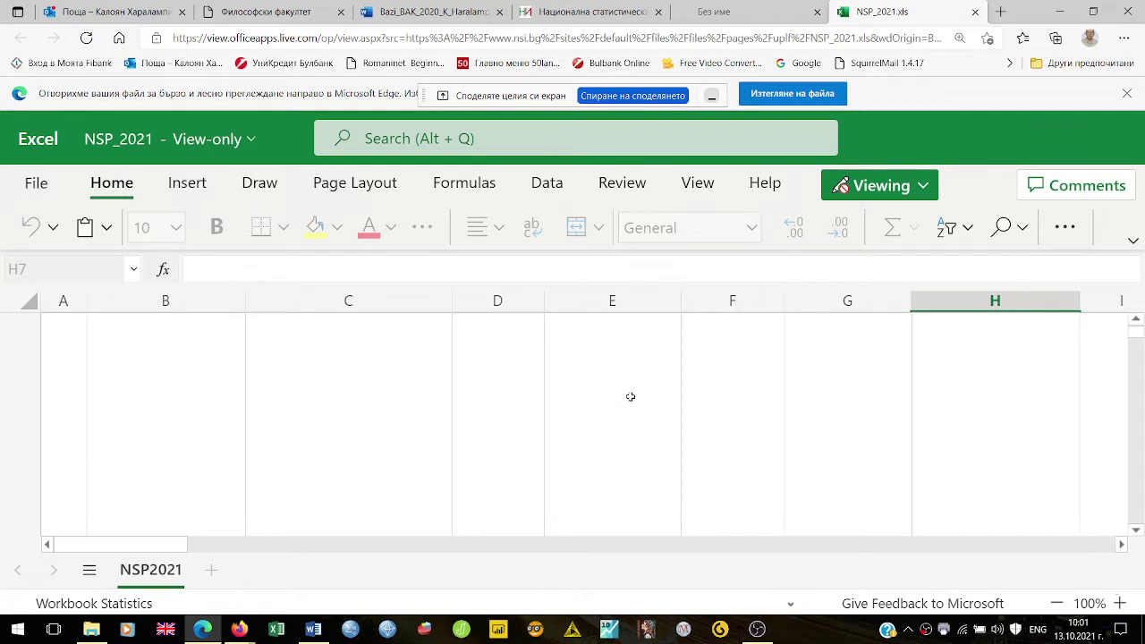
Examine the title page and the table of contents of the NSP_2021 workbook in the online viewer.
key("Left")
key("Left")
key("Left")
key("Left")
key("Left")
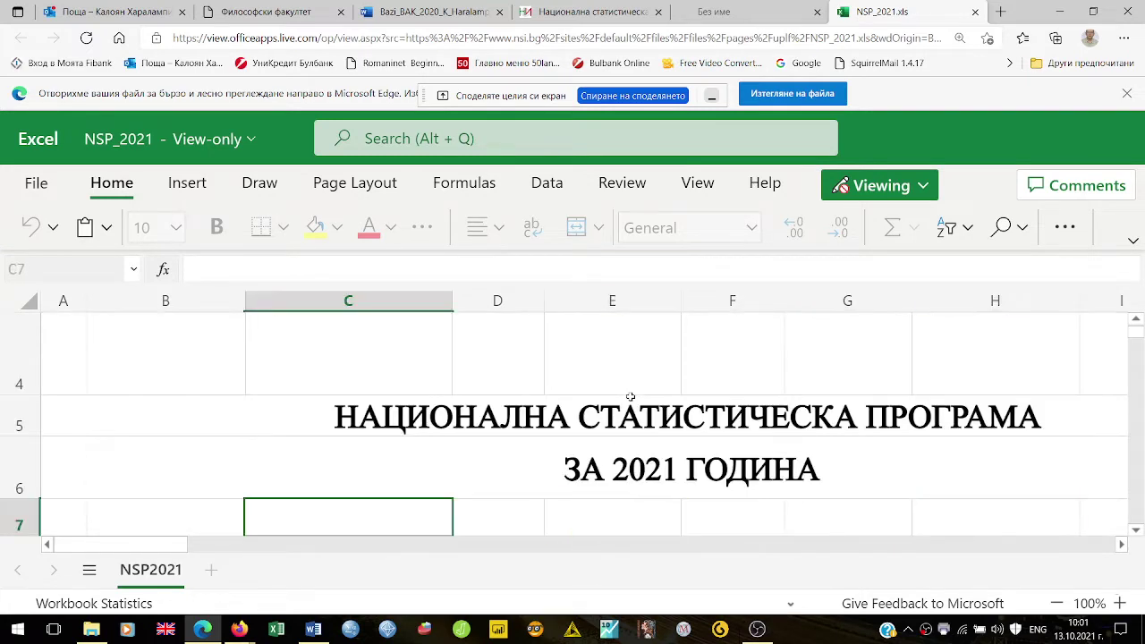
key("Left")
key("Left")
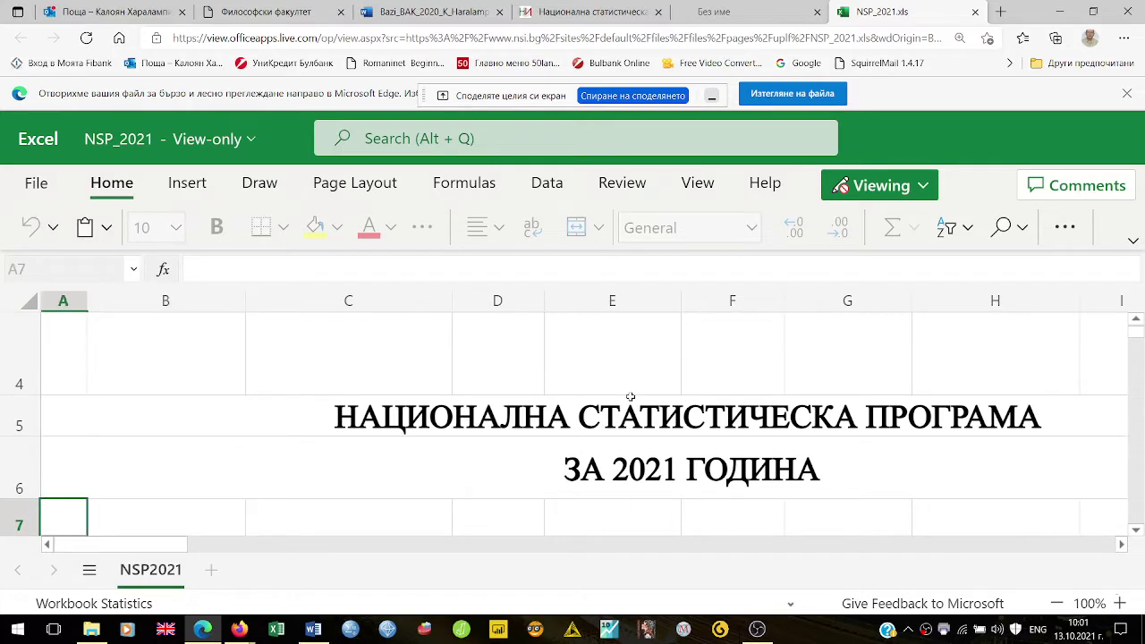
key("Down")
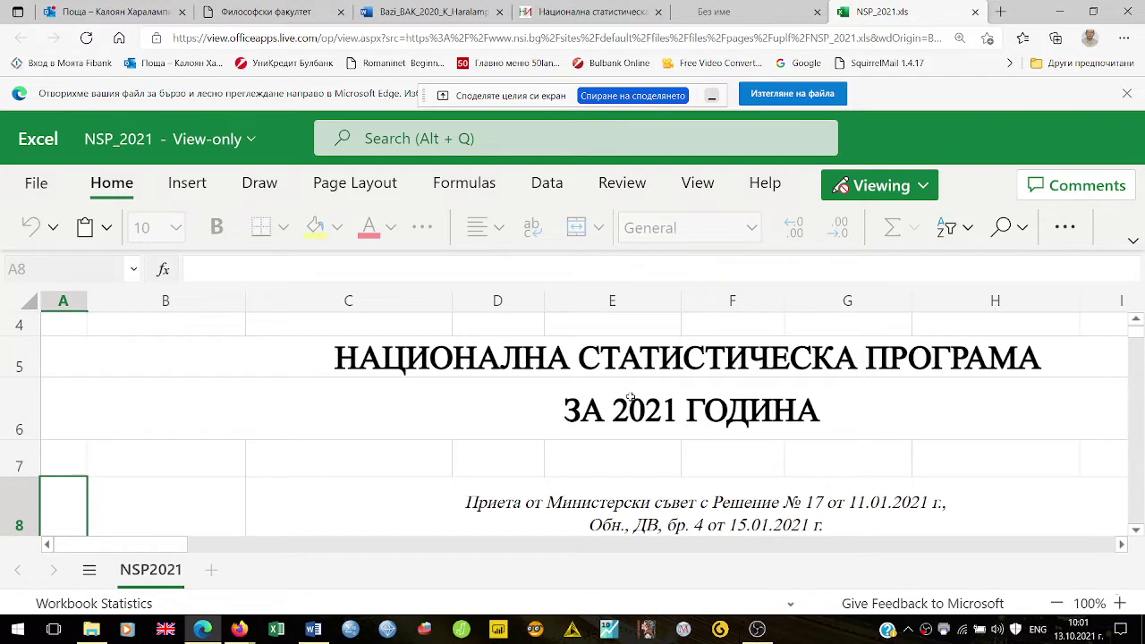
key("Down")
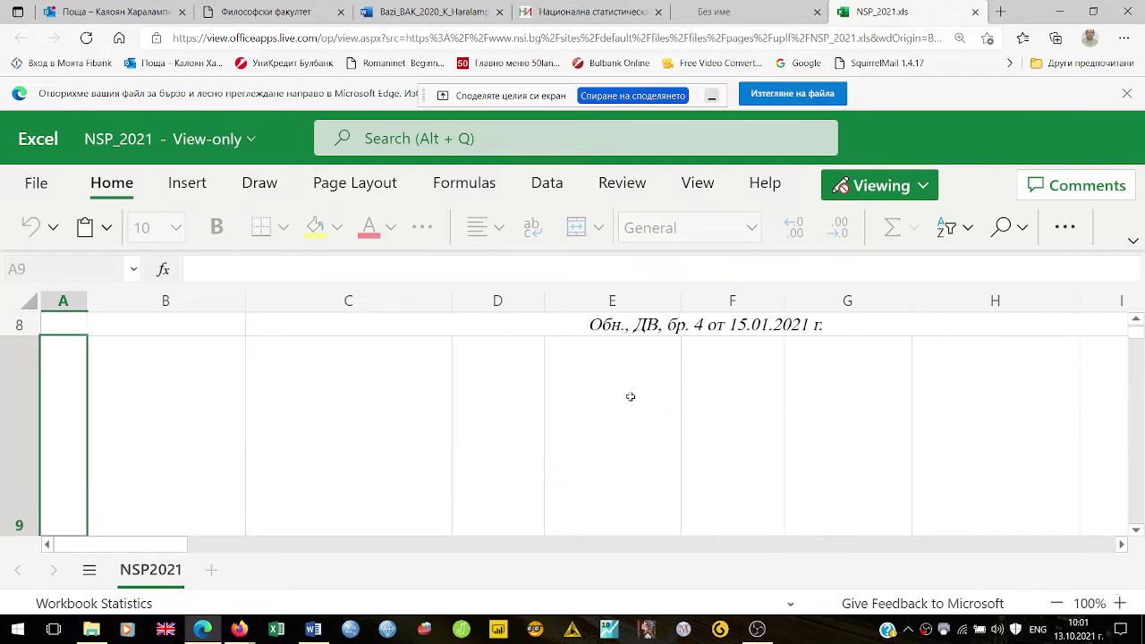
key("Down")
key("Down")
key("Down")
key("Down")
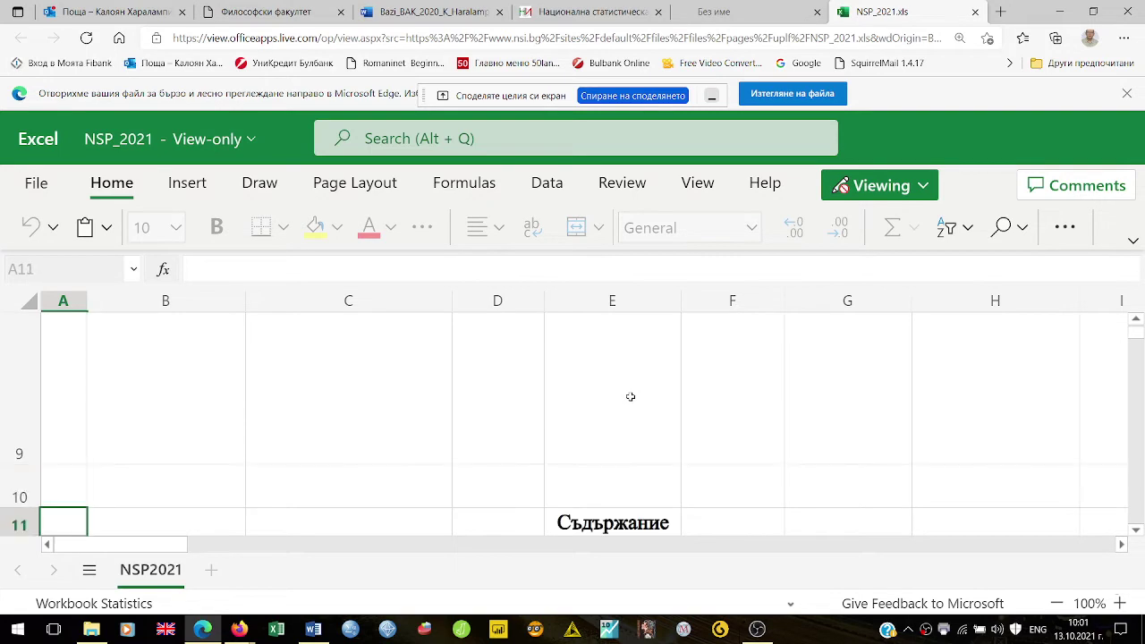
key("Down")
key("Down")
key("Down")
key("Down")
key("Down")
key("Down")
key("Down")
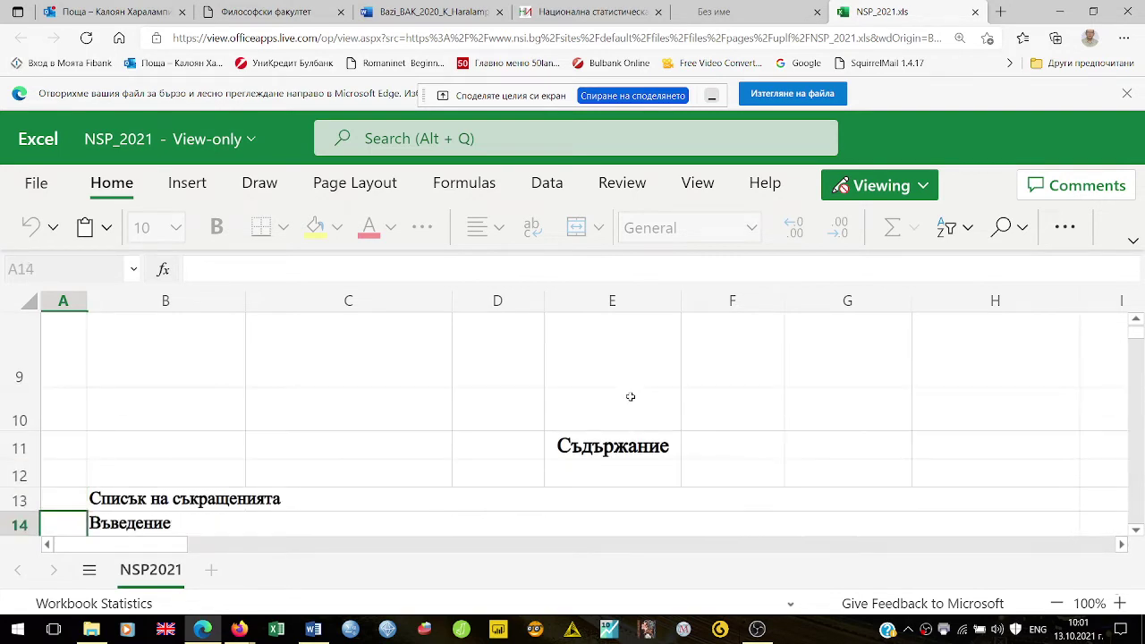
key("Down")
key("Down")
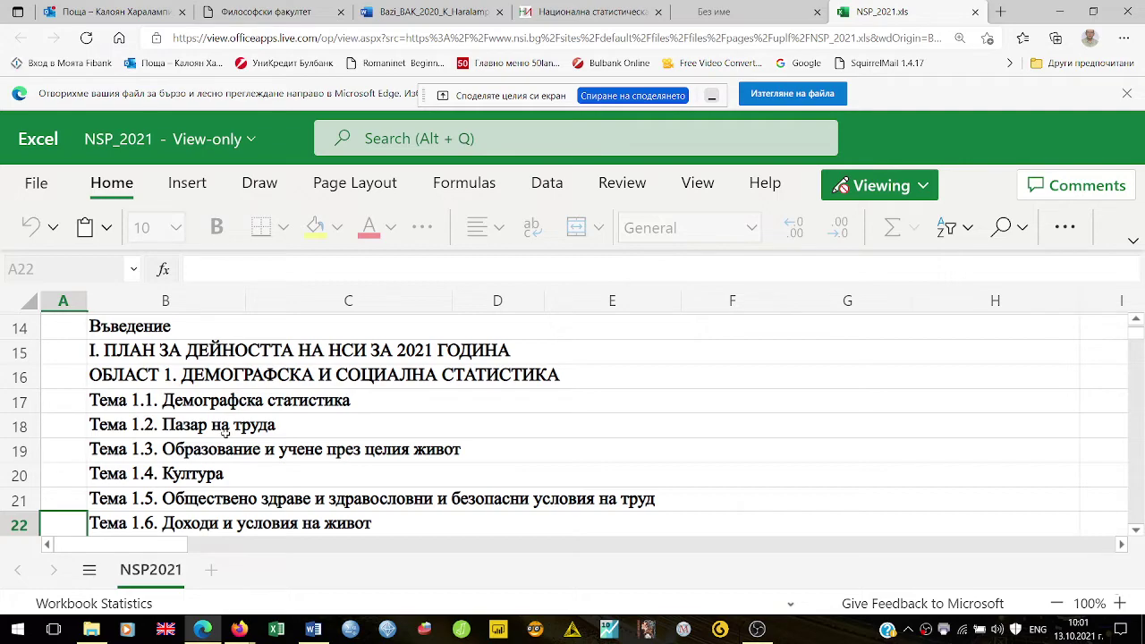
scroll(405, 479, "down", 2)
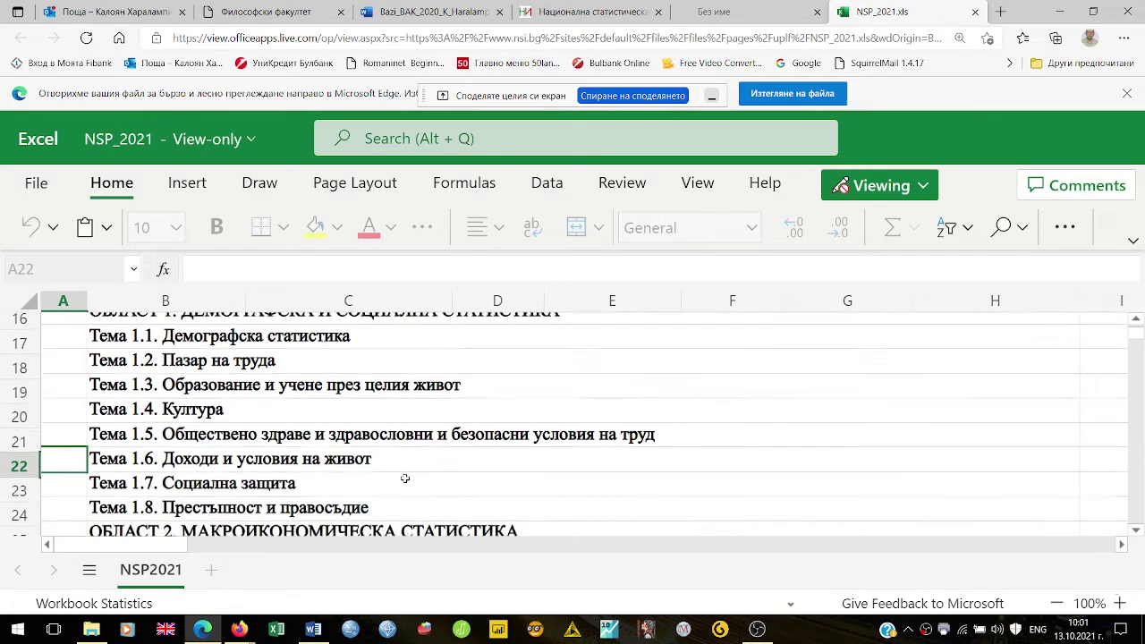
scroll(405, 479, "down", 3)
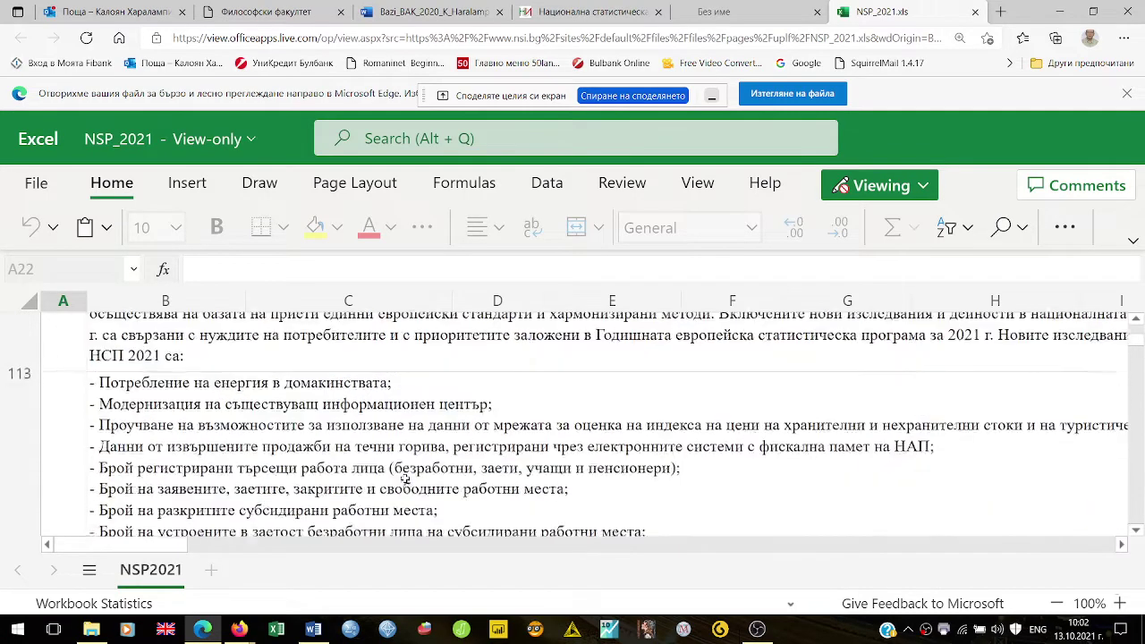
Skim the introduction and the first demographic statistics entries of the programme, and return to the table of contents.
scroll(406, 480, "down", 5)
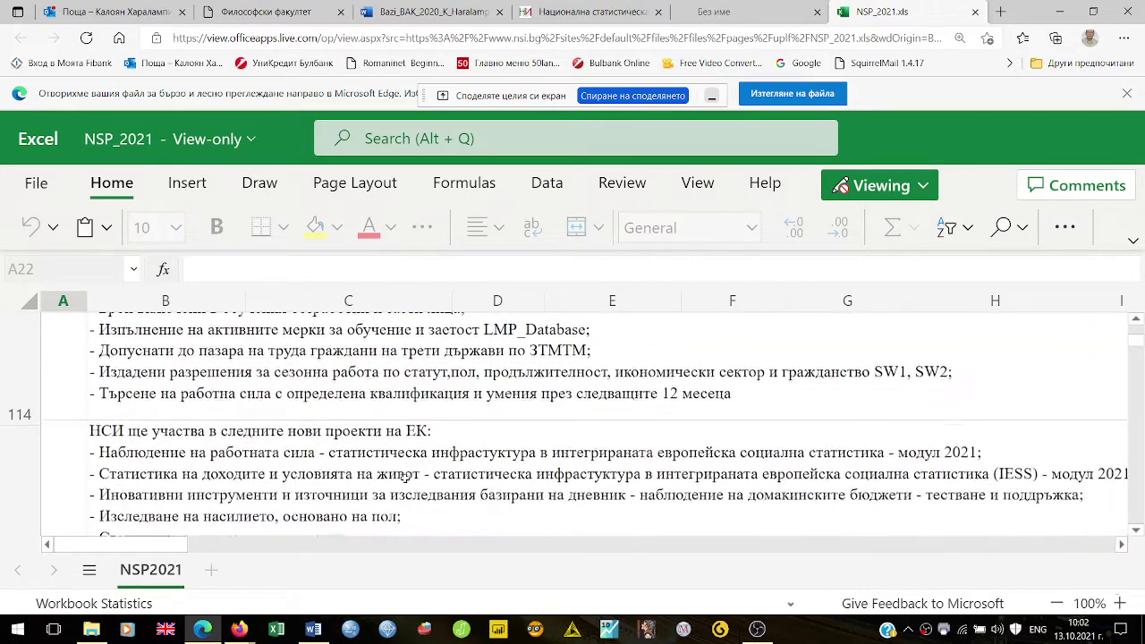
scroll(405, 480, "down", 5)
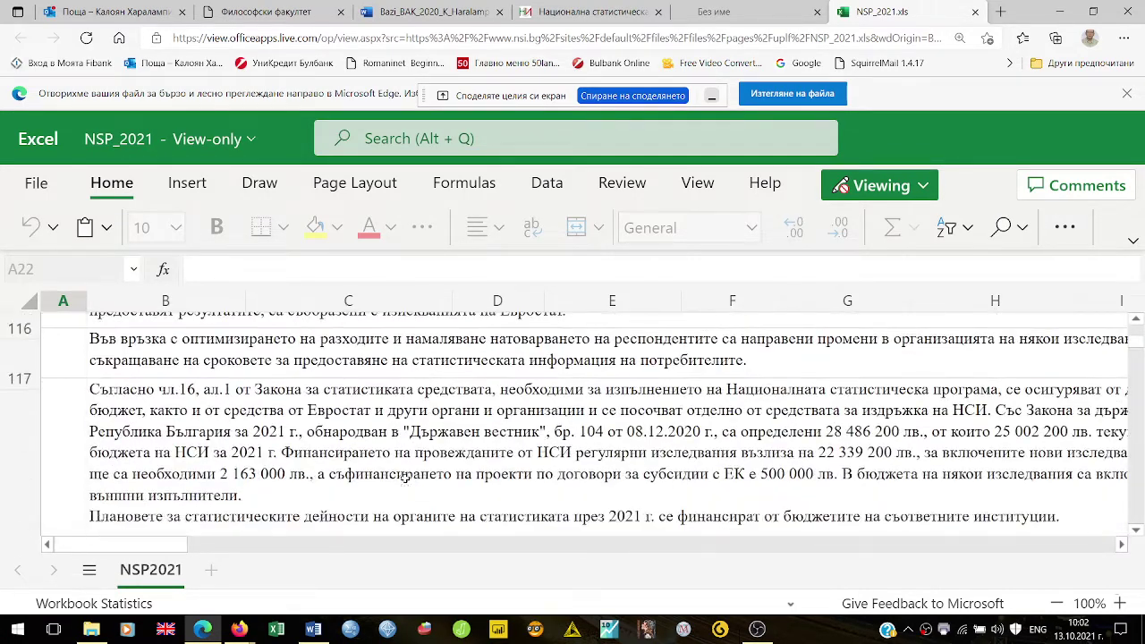
scroll(405, 479, "down", 5)
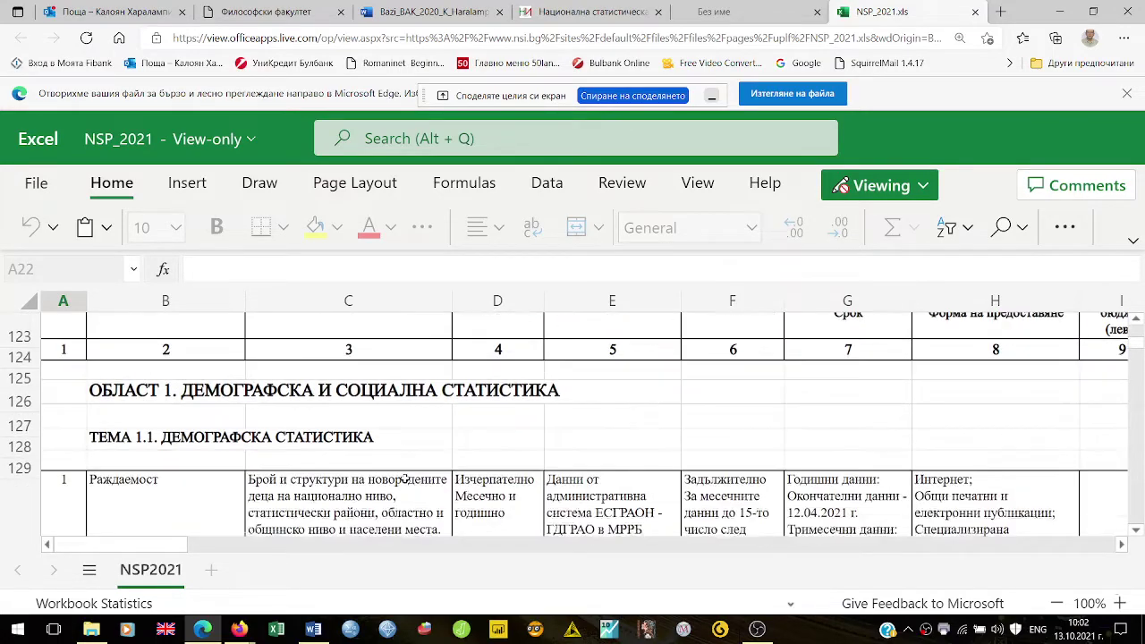
scroll(405, 479, "down", 5)
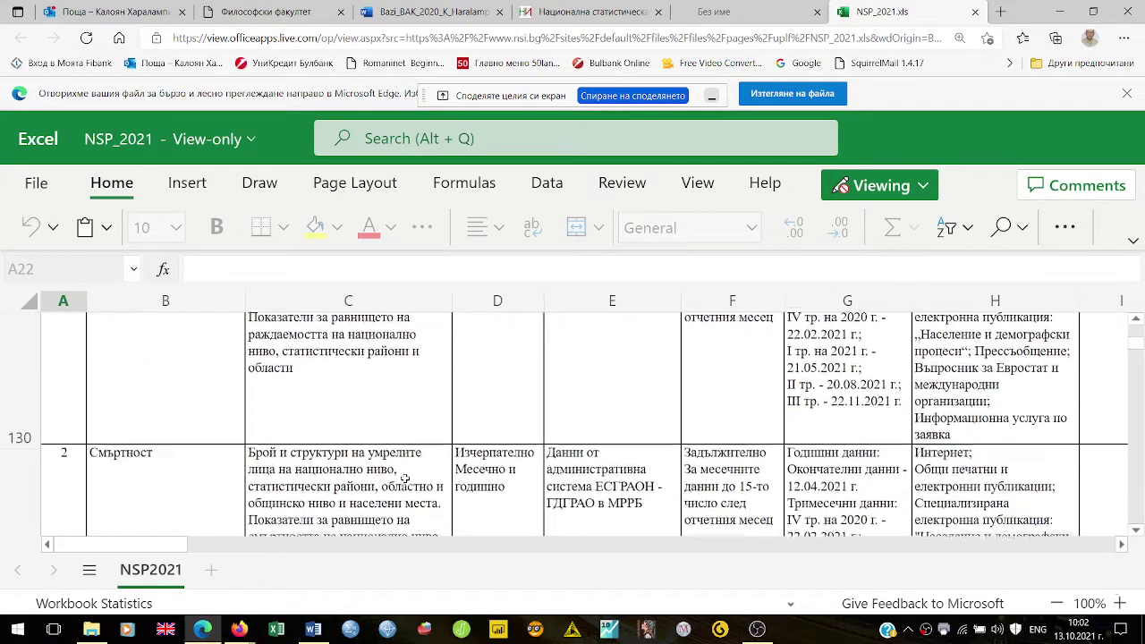
scroll(187, 370, "up", 15)
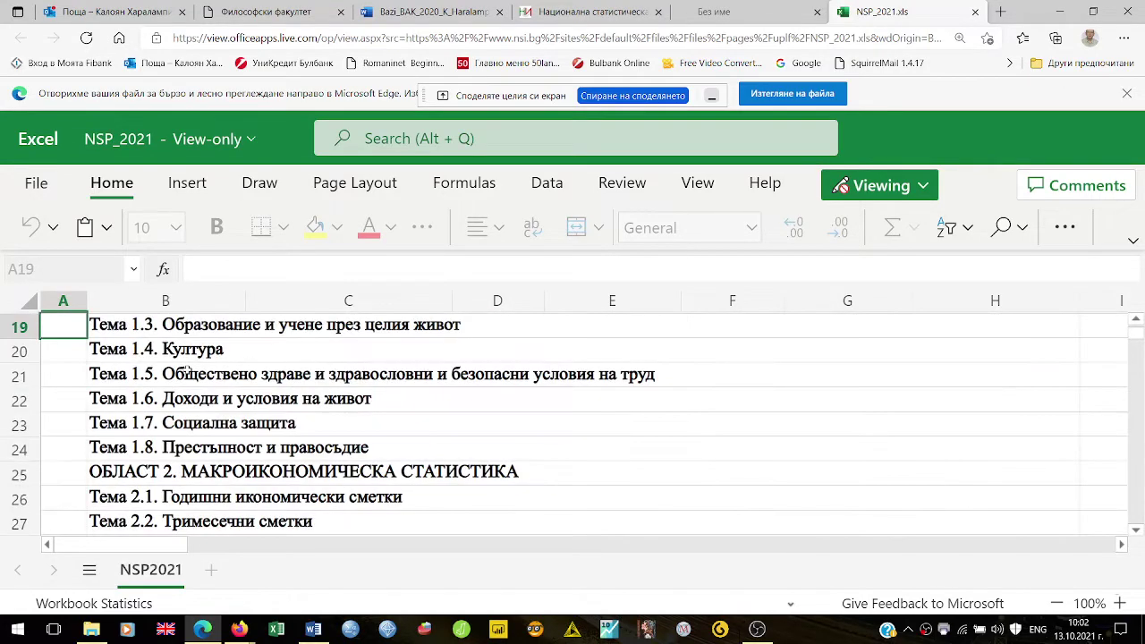
Download NSP_2021.xls, open it in desktop Excel and enable editing.
left_click(773, 102)
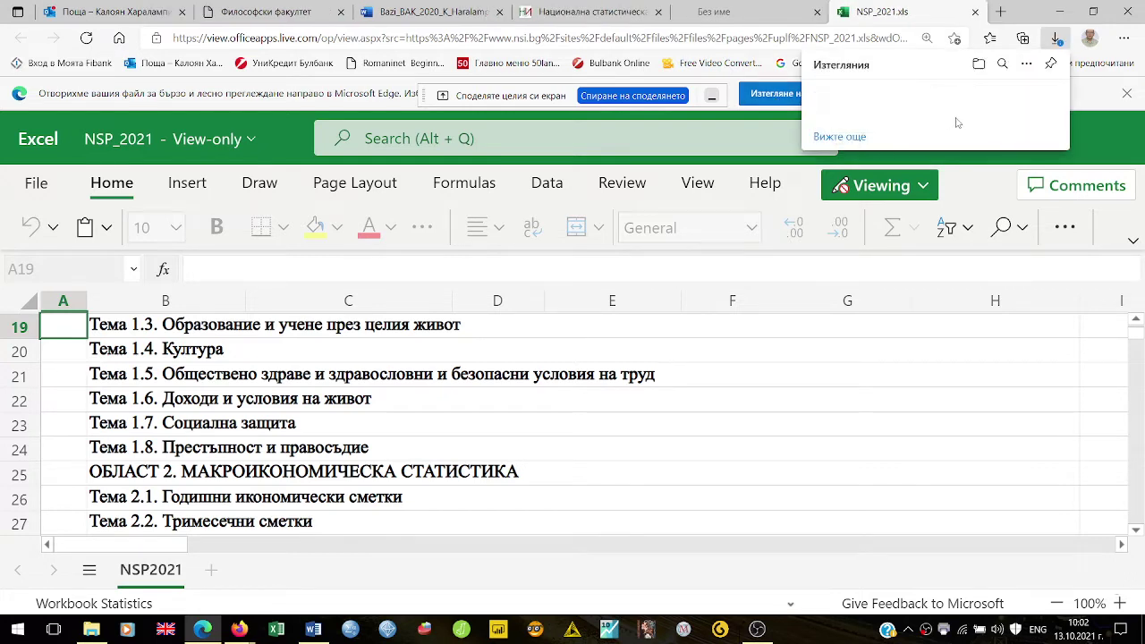
left_click(871, 117)
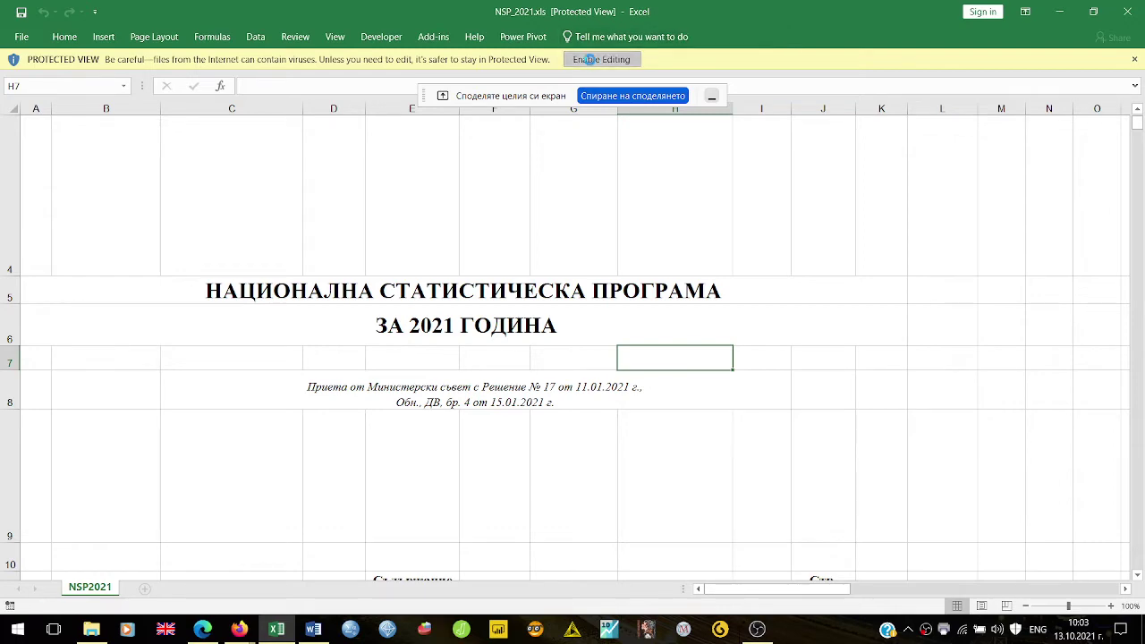
left_click(591, 59)
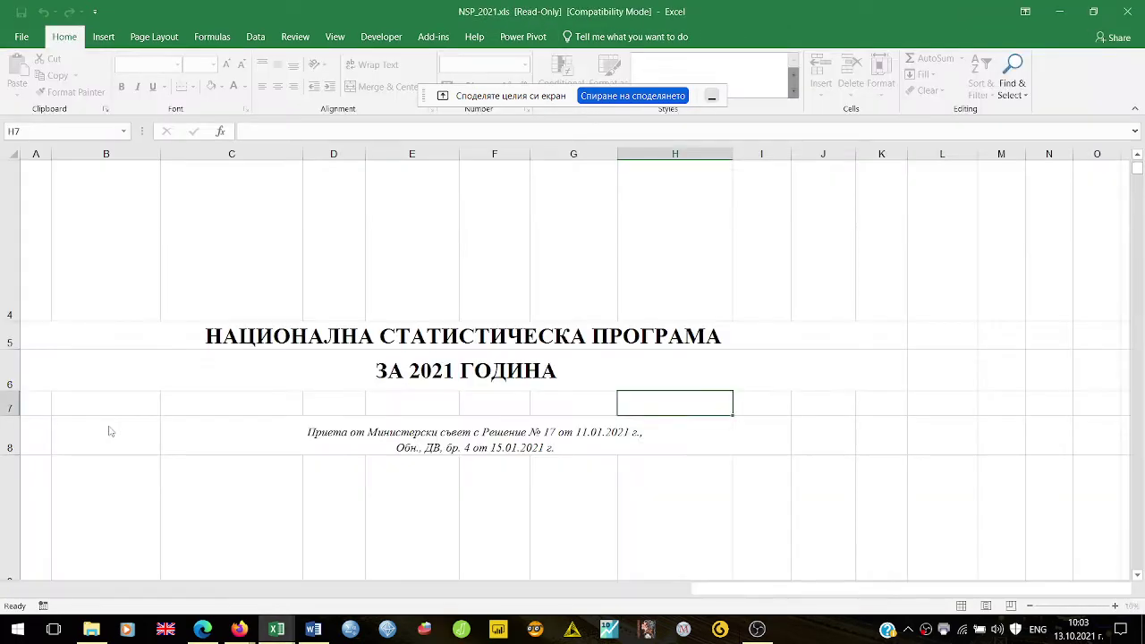
Read through the programme's table of contents from cell B8 down to the list of abbreviations.
left_click(108, 429)
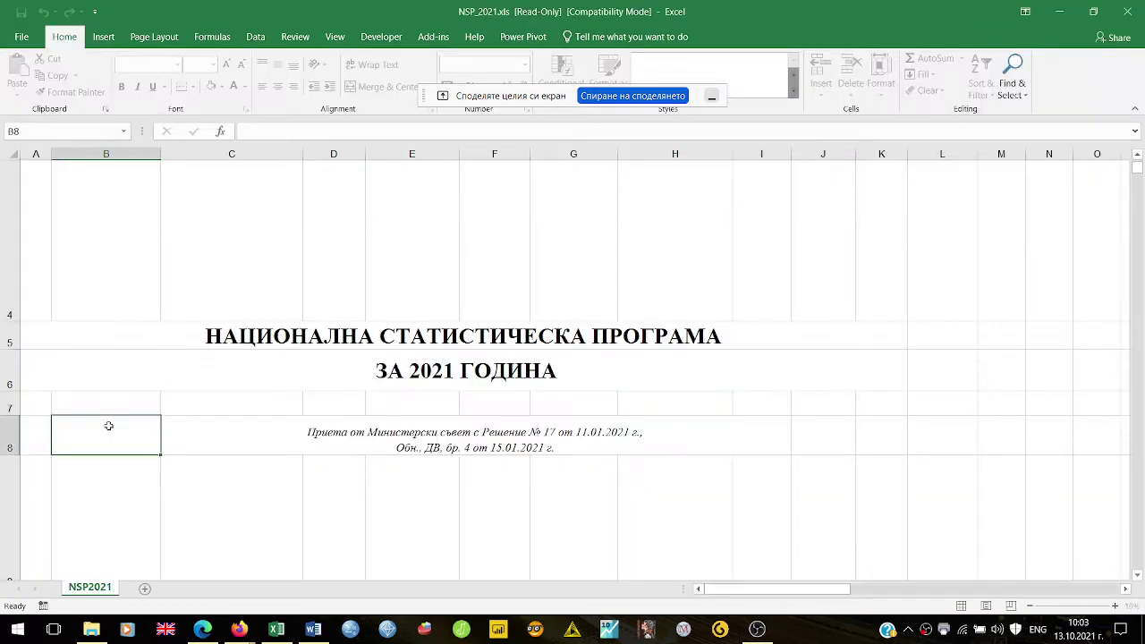
key("Down")
key("Down")
key("Down")
key("Down")
key("Down")
key("Down")
key("Down")
key("Down")
key("Down")
key("Down")
key("Down")
key("Down")
key("Down")
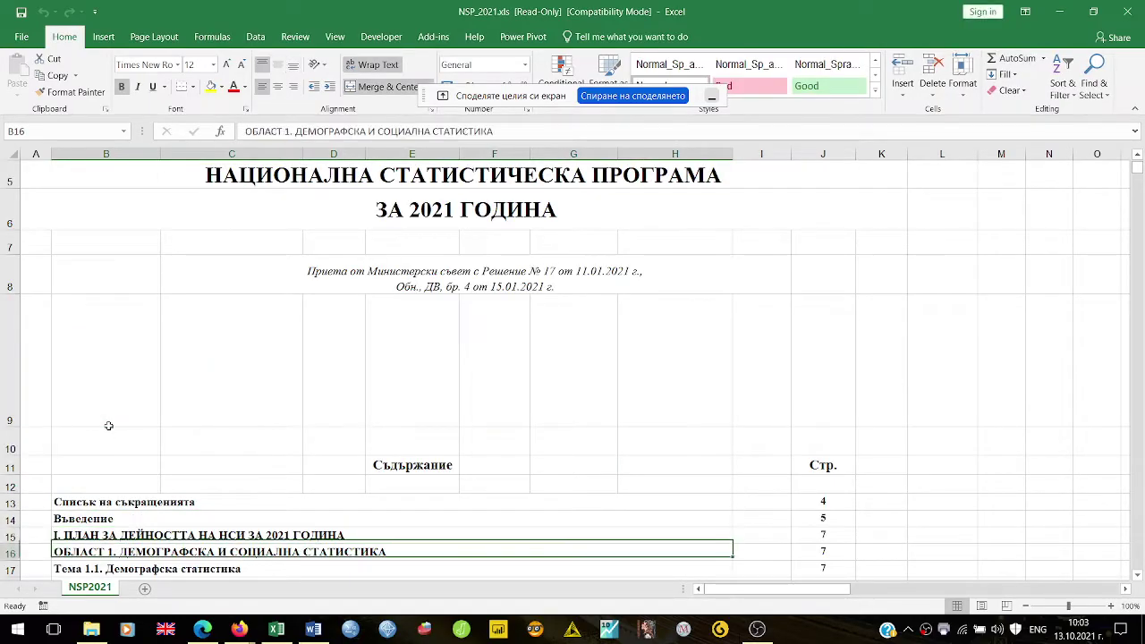
key("Down")
key("Down")
key("Down")
key("Down")
key("Down")
key("Down")
key("Down")
key("Down")
key("Down")
key("Down")
key("Down")
key("Down")
key("Down")
key("Down")
key("Down")
key("Down")
key("Down")
key("Down")
key("Down")
key("Down")
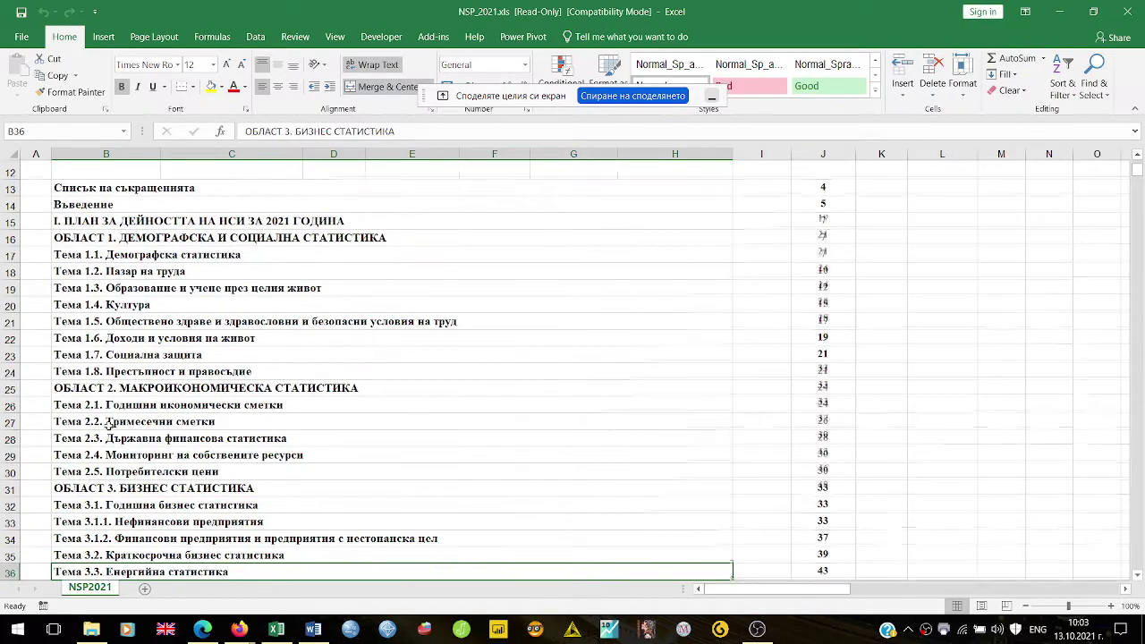
key("Down")
key("Down")
key("Down")
key("Down")
key("Down")
key("Down")
key("Down")
key("Down")
key("Down")
key("Down")
key("Down")
key("Down")
key("Down")
key("Down")
key("Down")
key("Down")
key("Down")
key("Down")
key("Down")
key("Down")
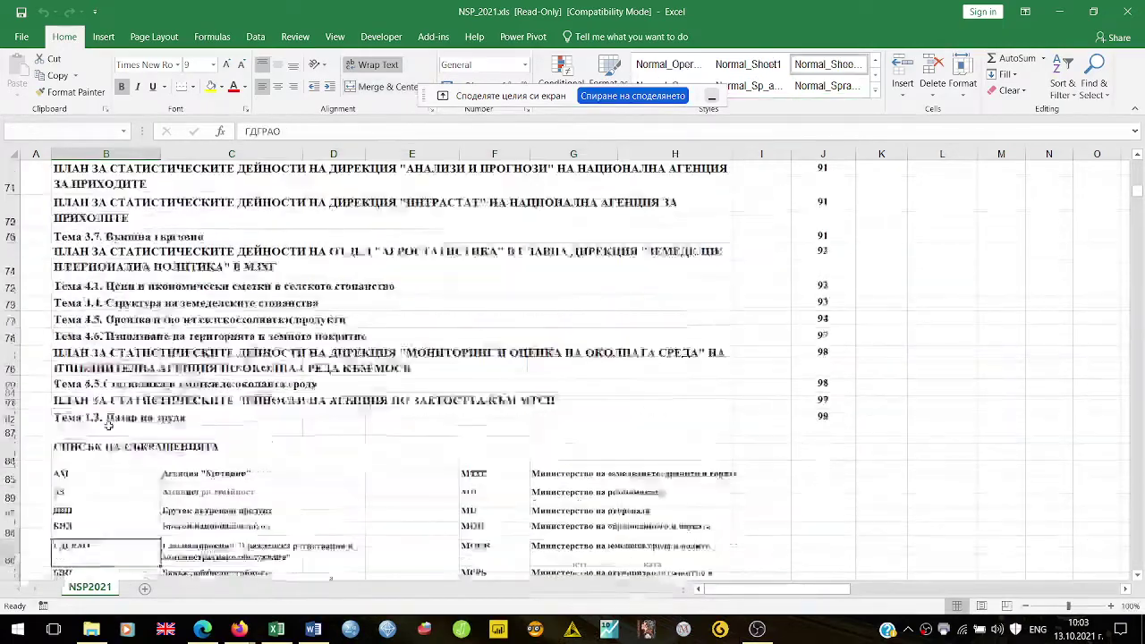
Go to the table of НСИ's 2021 activity plan and examine its first survey row, „Раждаемост“, in B130.
key("Down")
key("Down")
key("Down")
key("Down")
key("Down")
key("Down")
key("Down")
key("Down")
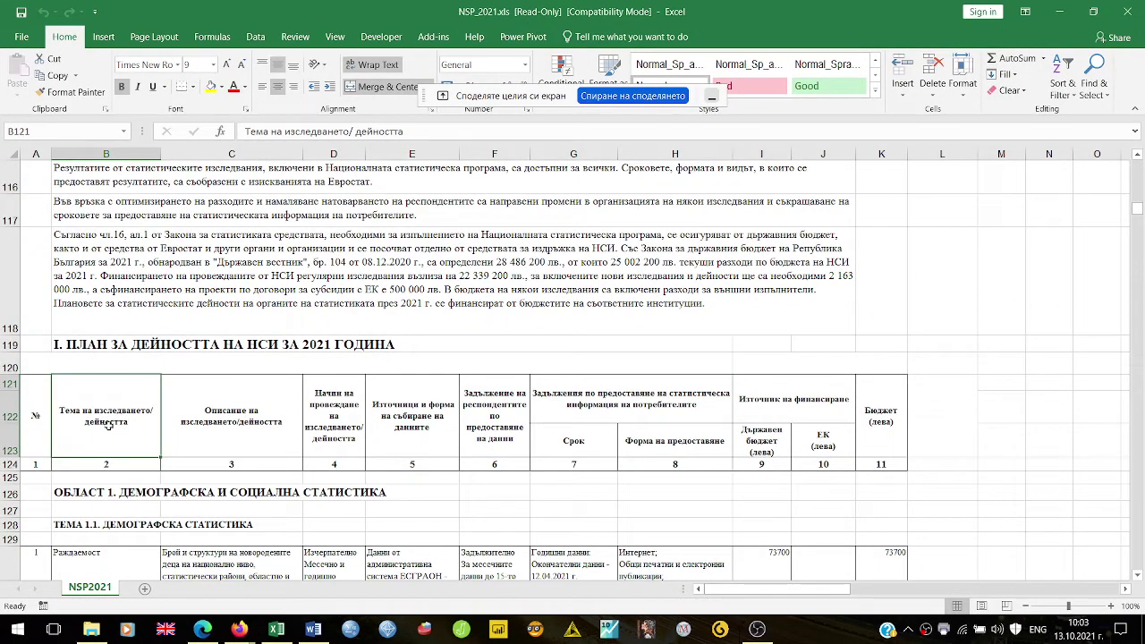
key("Down")
key("Down")
key("Down")
key("Down")
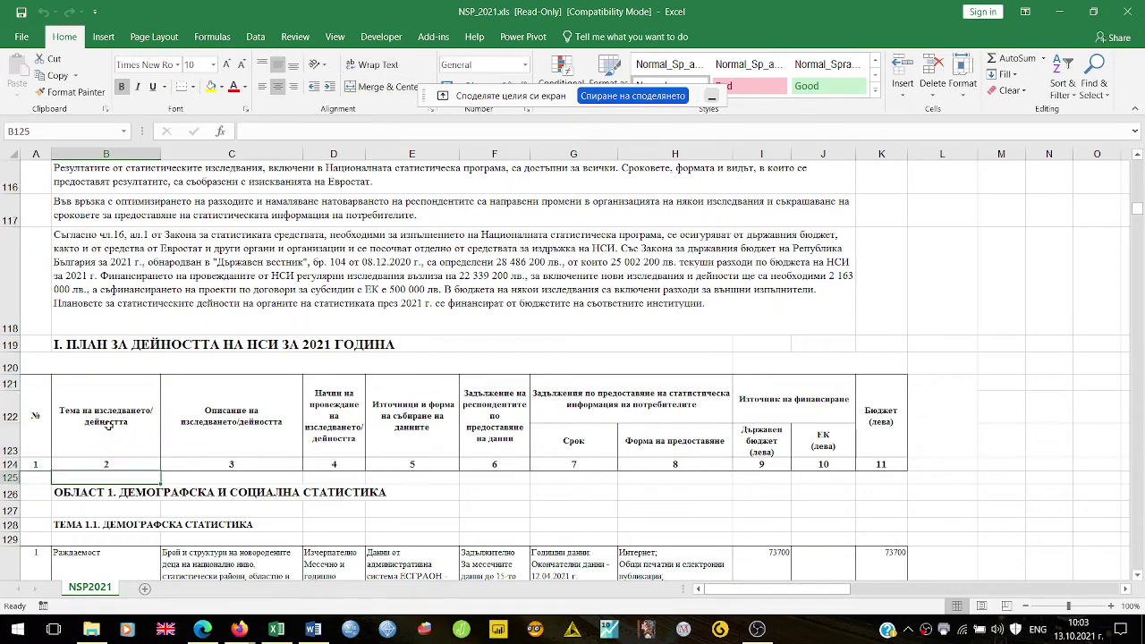
key("Down")
key("Down")
key("Down")
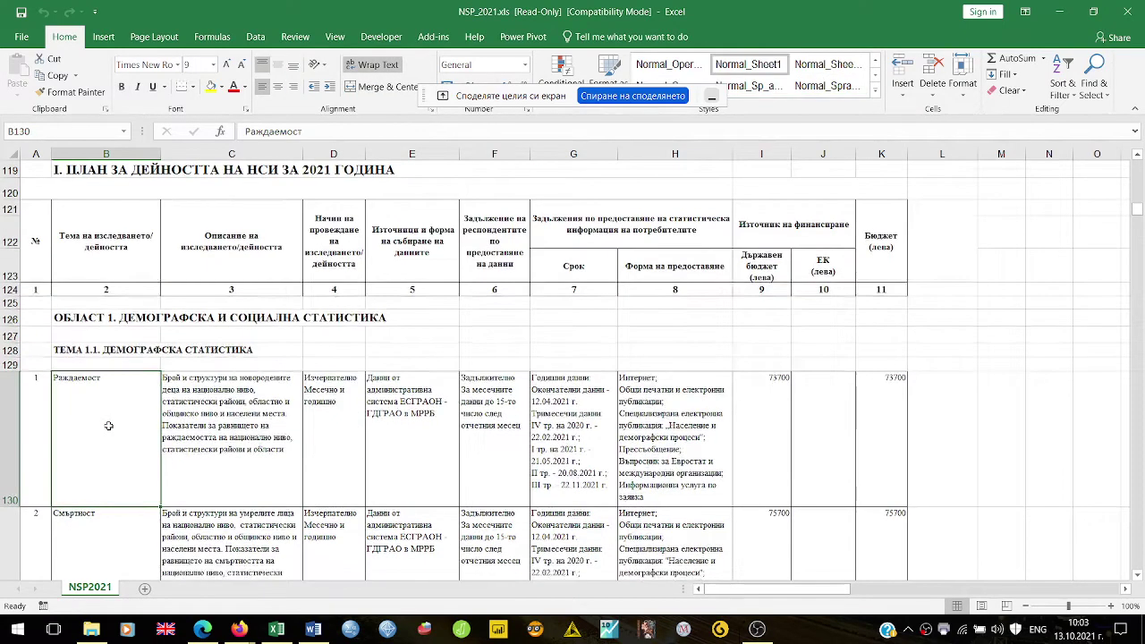
Review the plan table's column headings one by one, from the survey description in C121 to the state budget funding in I123.
key("Up")
key("Up")
key("Up")
key("Up")
key("Up")
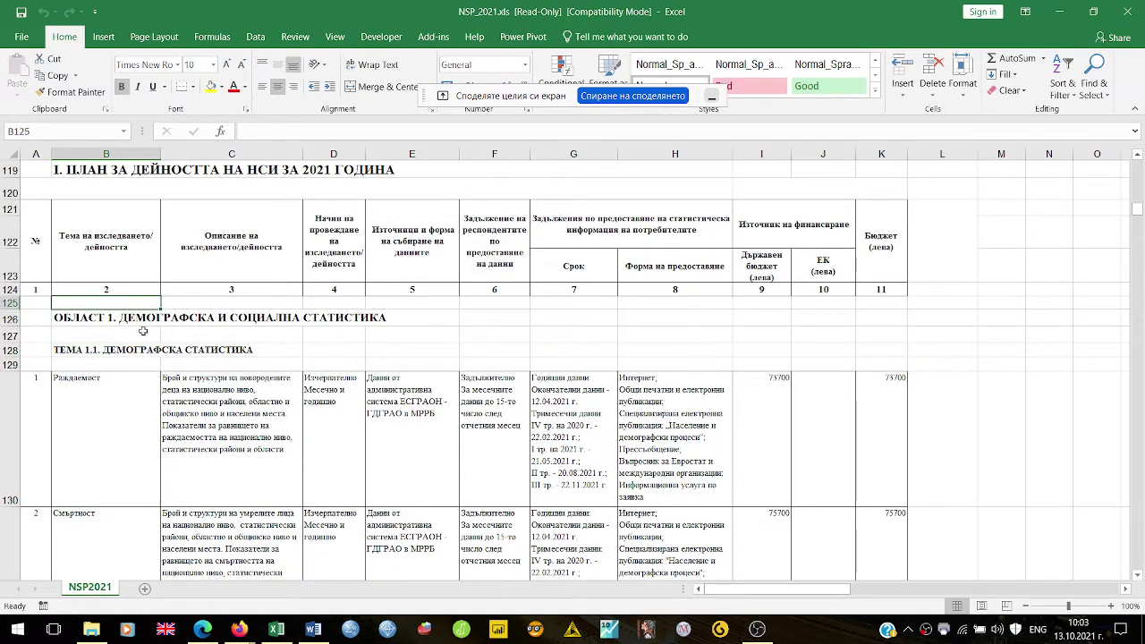
left_click(223, 246)
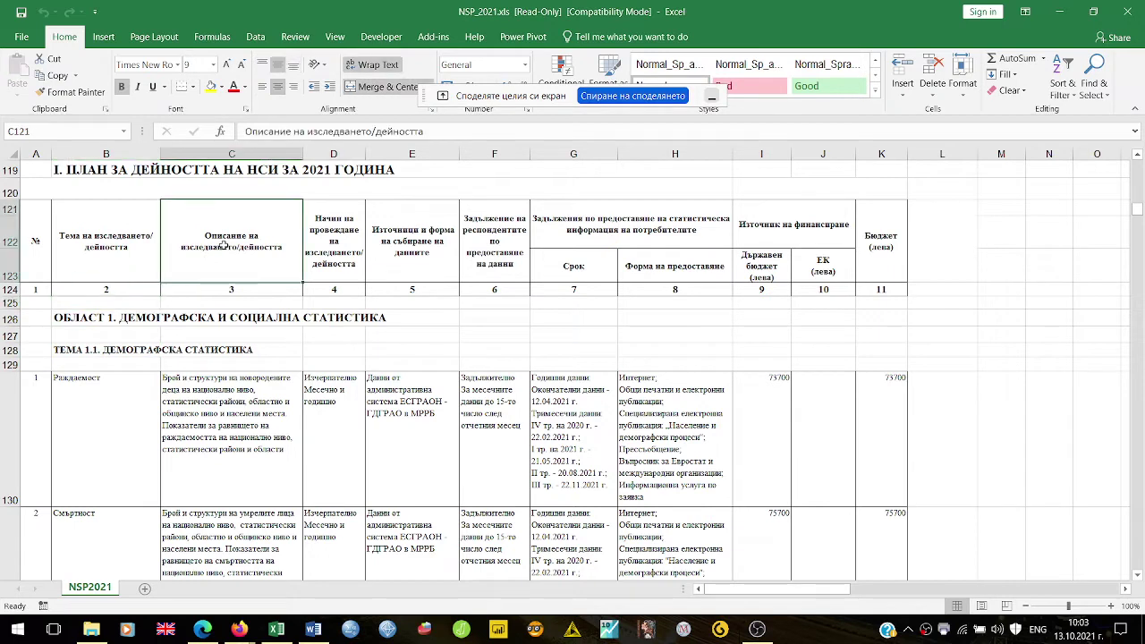
left_click(333, 242)
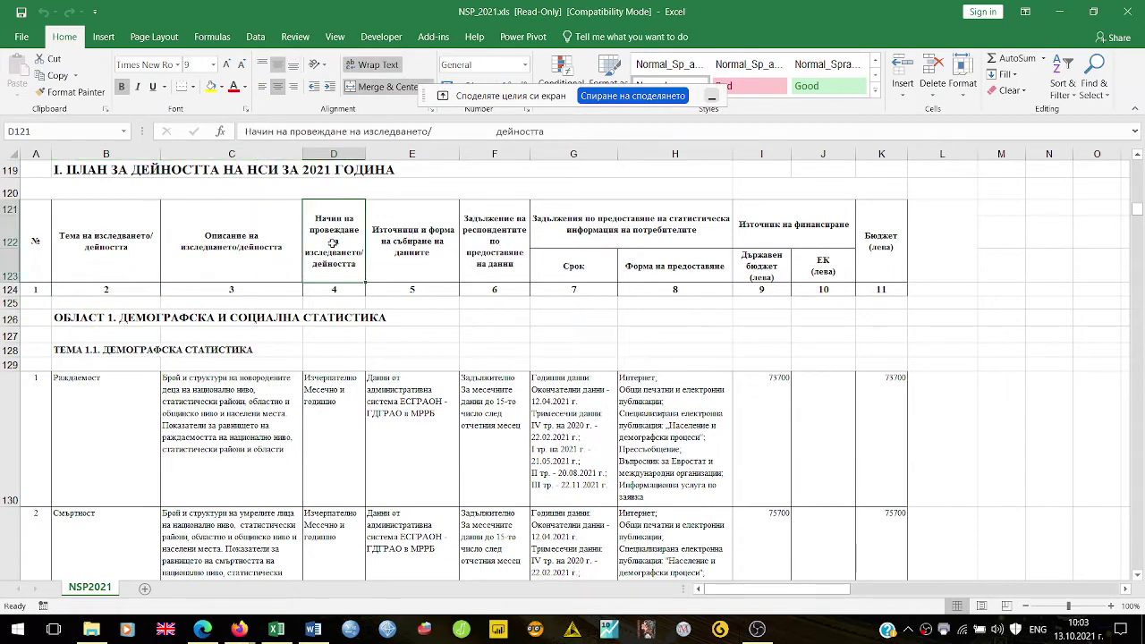
left_click(442, 261)
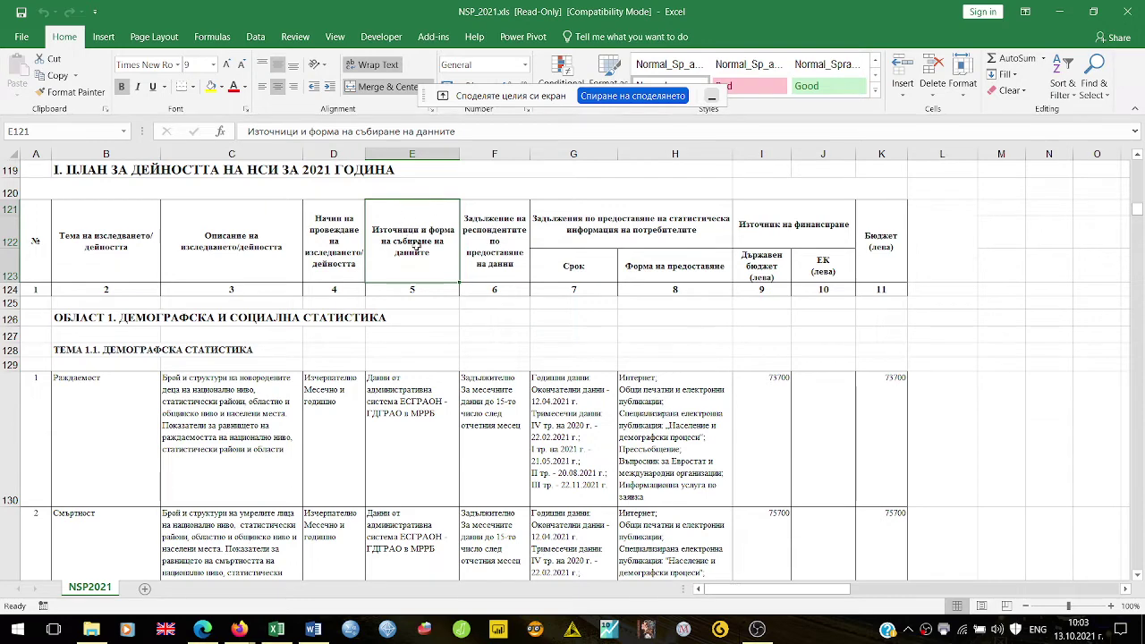
left_click(494, 257)
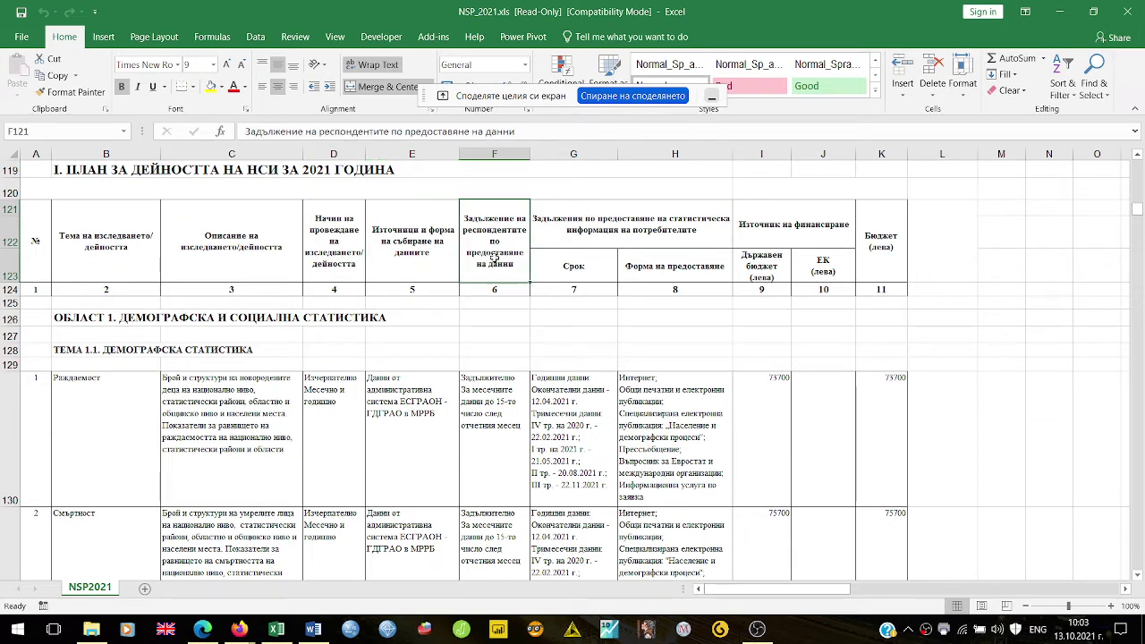
left_click(636, 227)
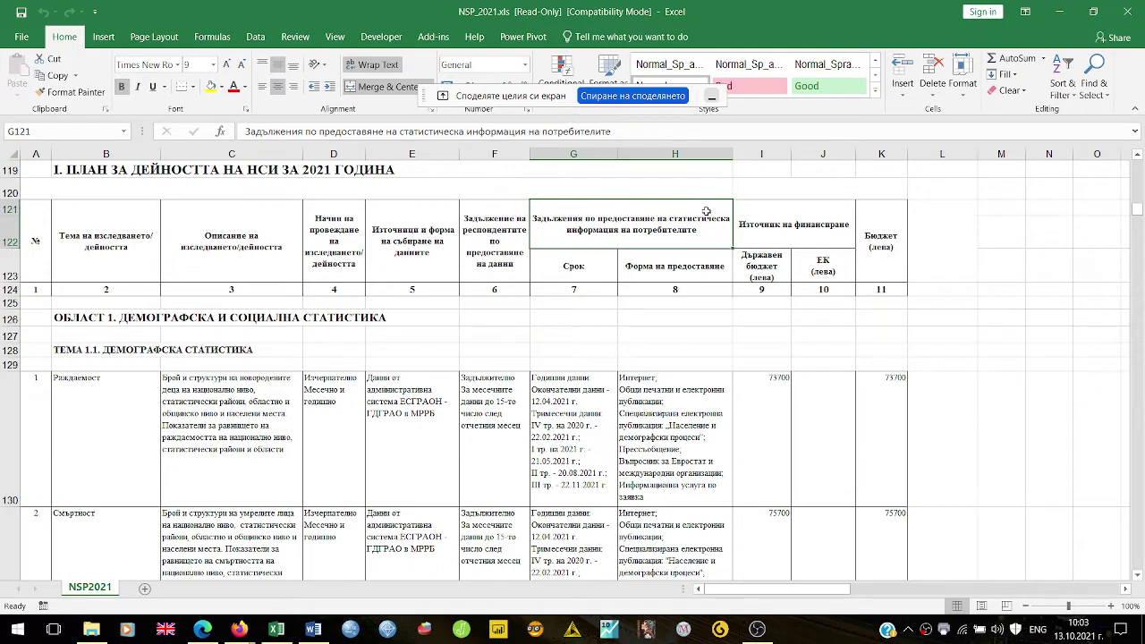
left_click(586, 279)
left_click(674, 270)
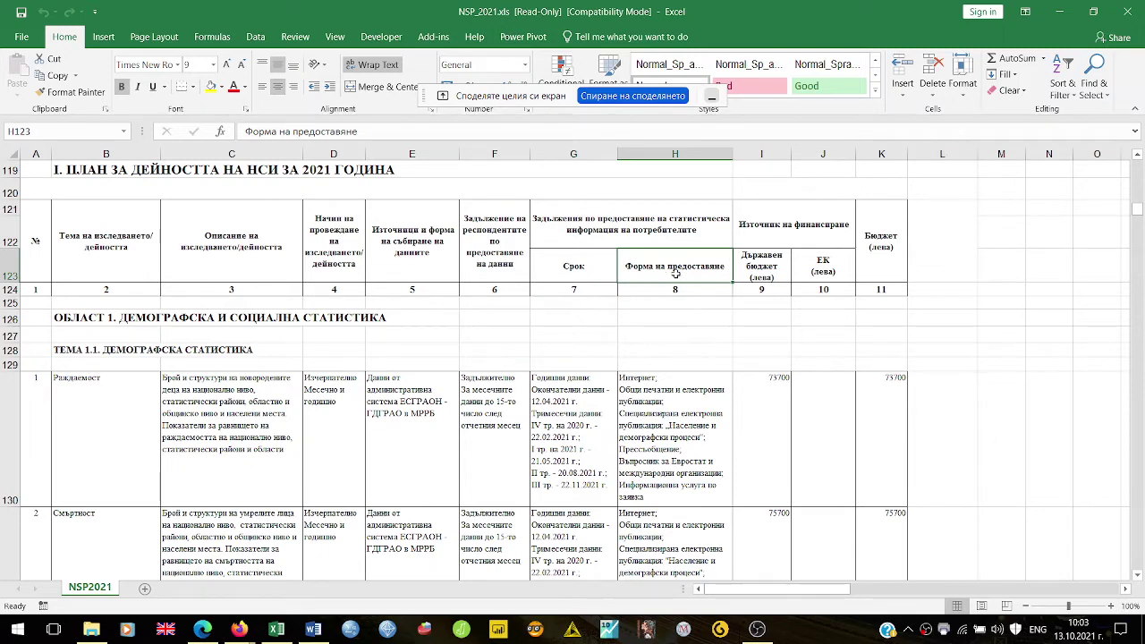
left_click(766, 268)
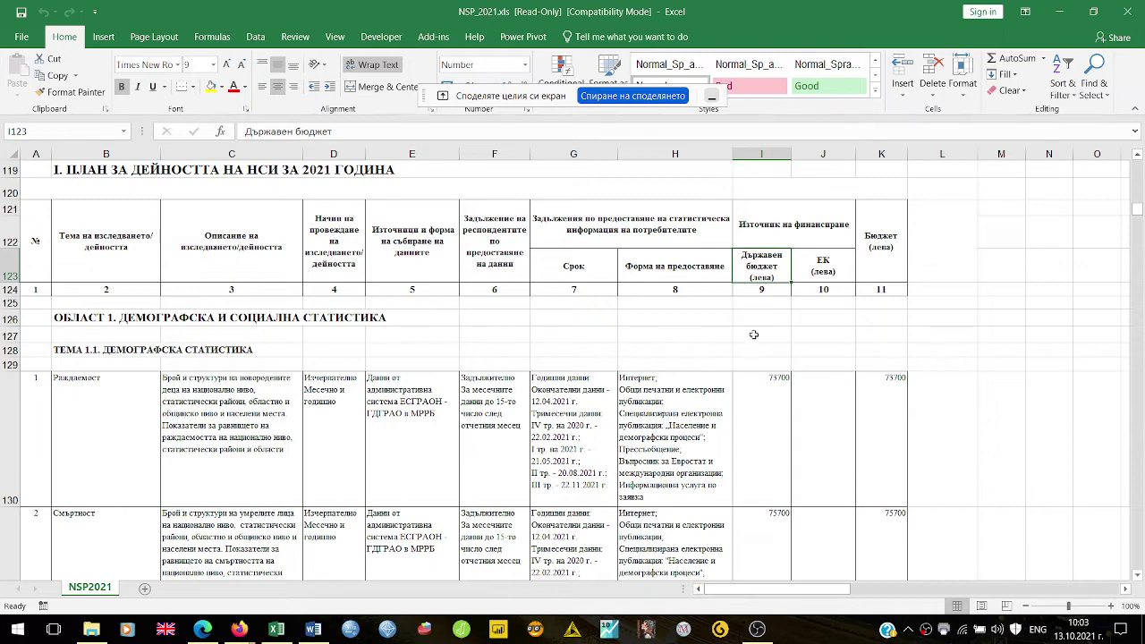
Examine the „Раждаемост“ row's state budget and ЕК funding cells, I130 and J130, and its form of provision in H130.
left_click(768, 412)
left_click(814, 410)
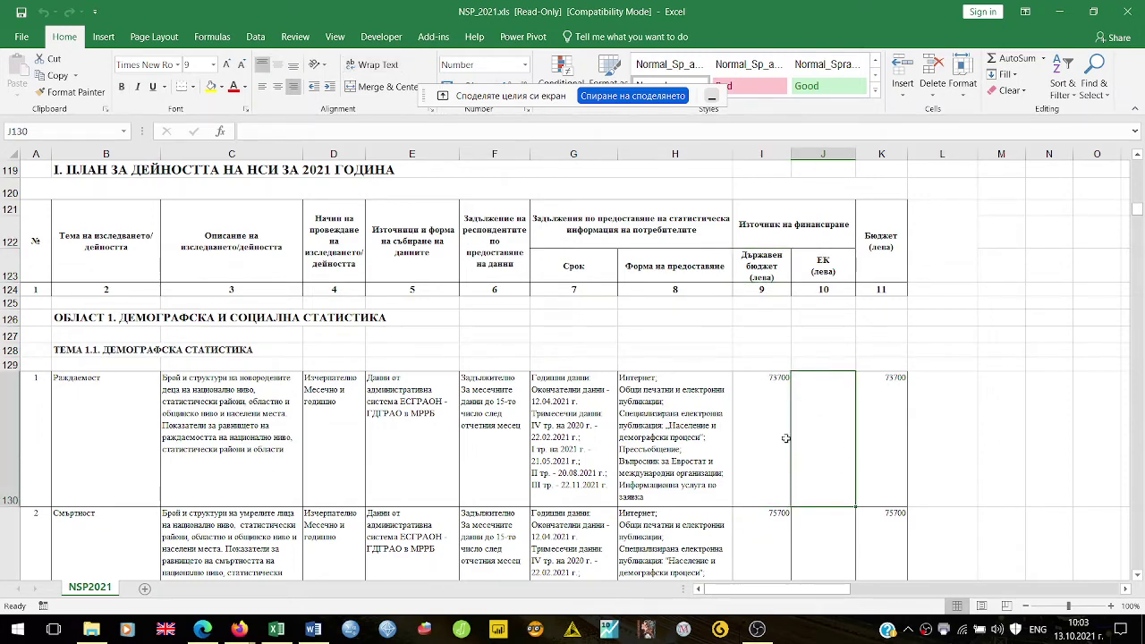
key("shift+Left")
left_click(827, 447)
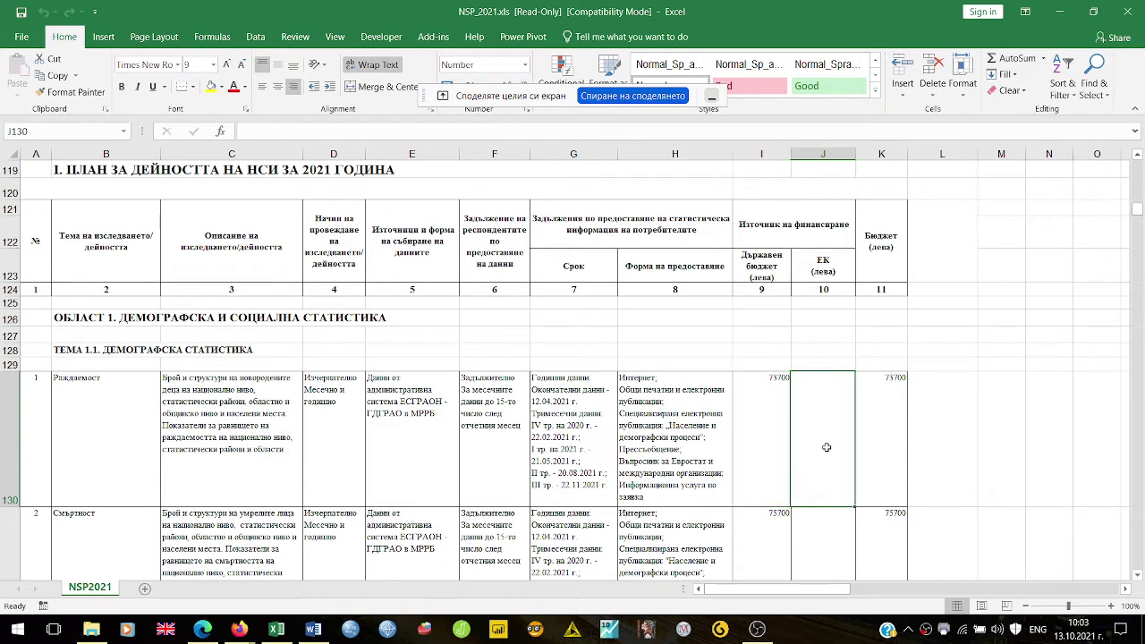
left_click(769, 445)
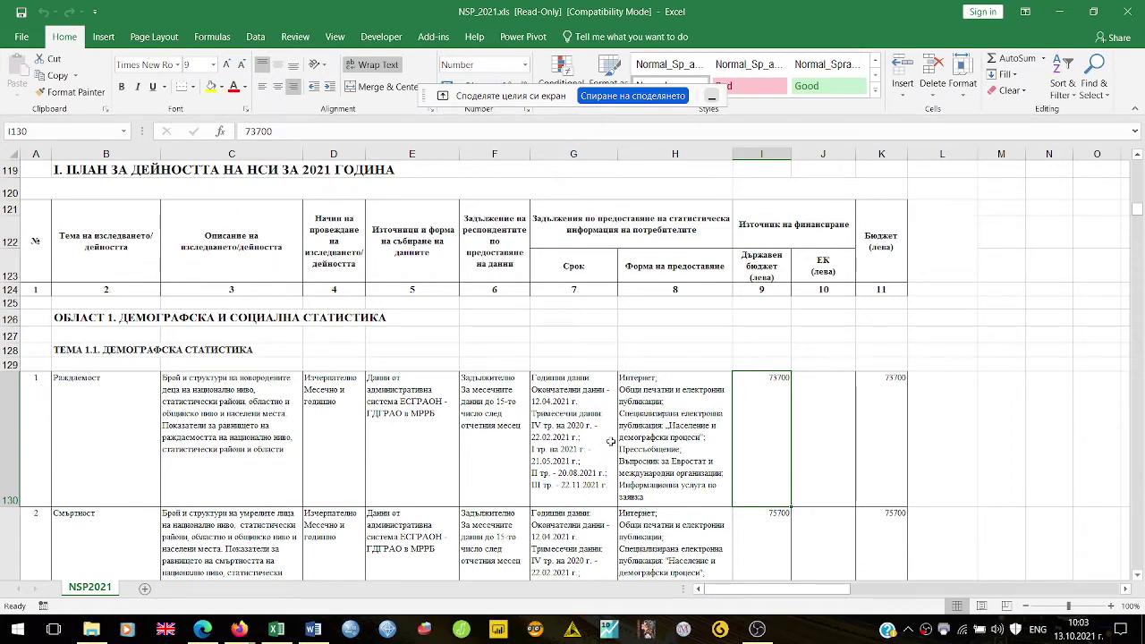
left_click(671, 453)
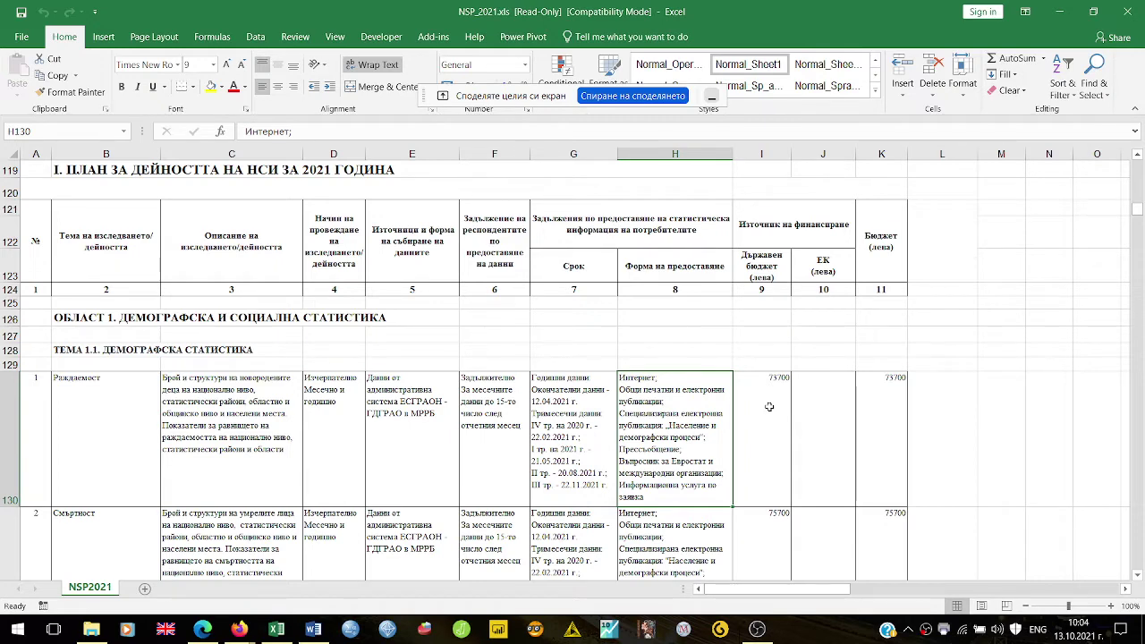
Go back along row 130 to „Раждаемост“ and check the Област 1 and Тема 1.1 headings it falls under.
key("Left")
key("Left")
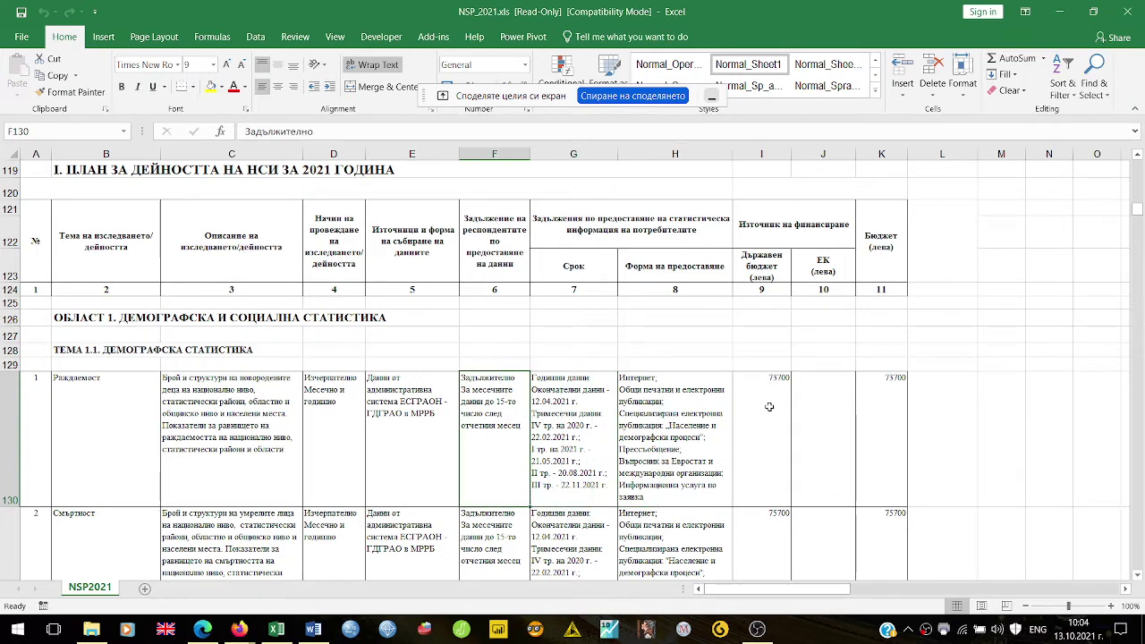
key("Left")
key("Left")
key("Left")
key("Left")
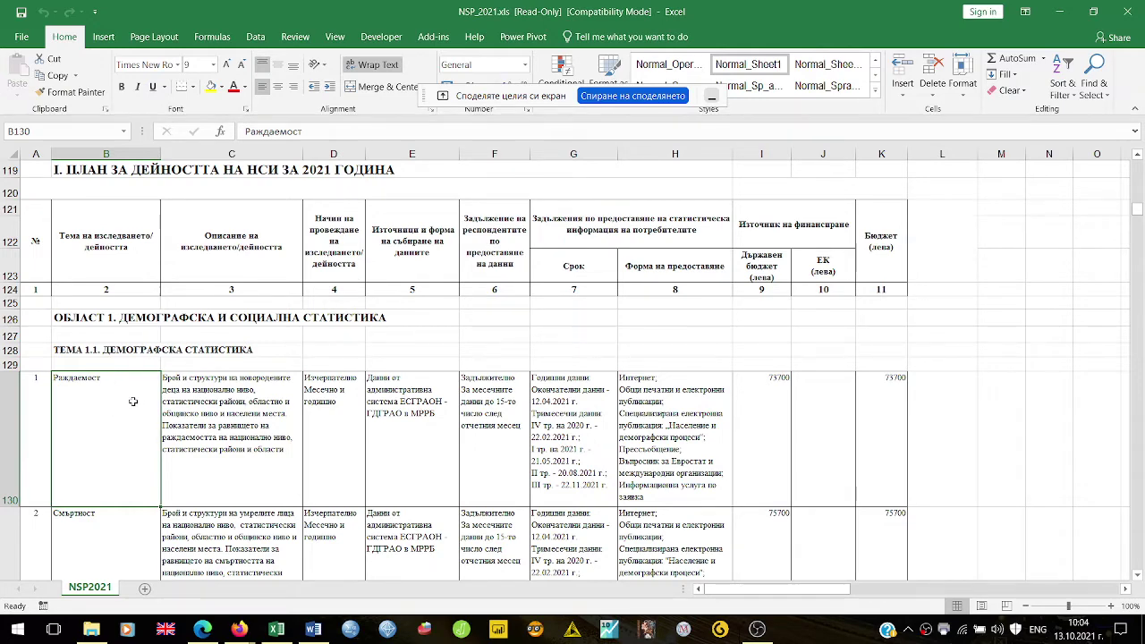
left_click(90, 315)
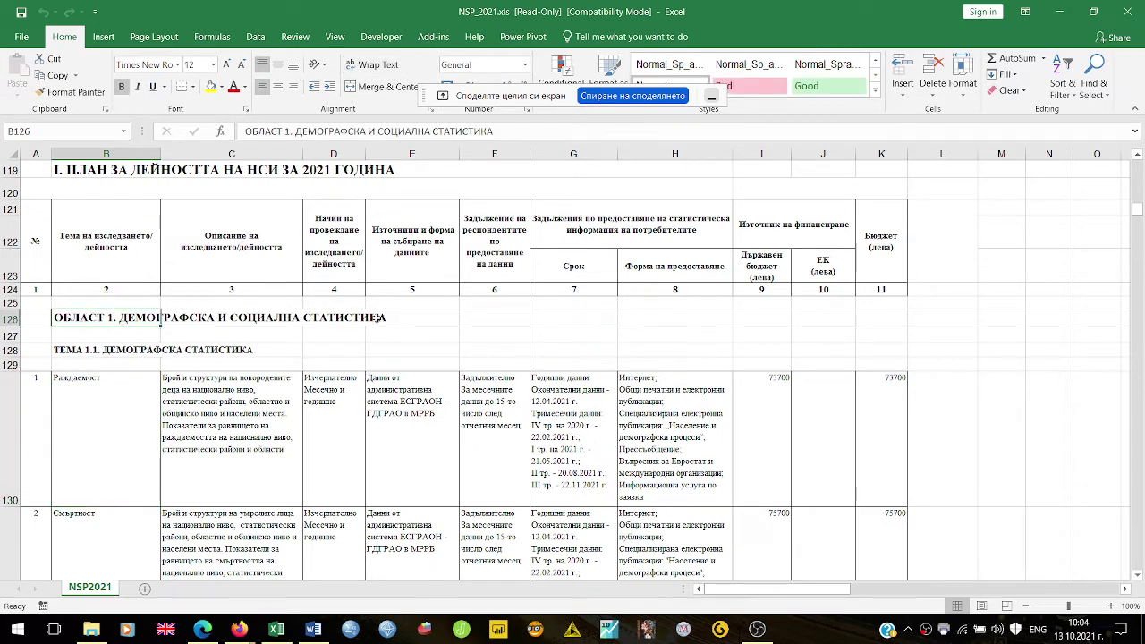
left_click(76, 349)
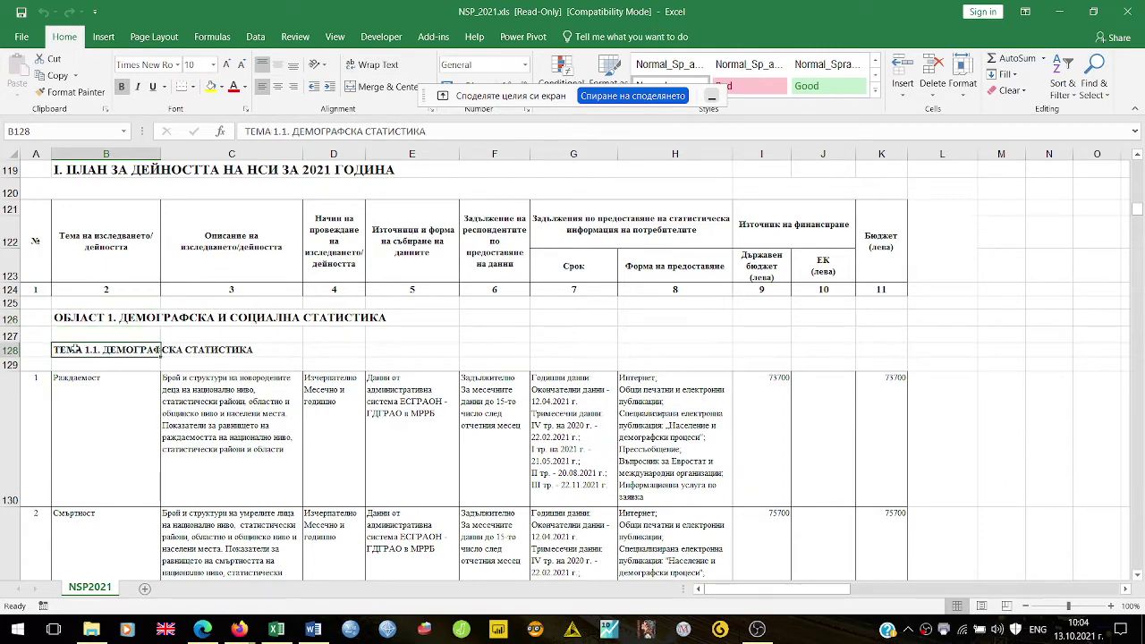
left_click(96, 435)
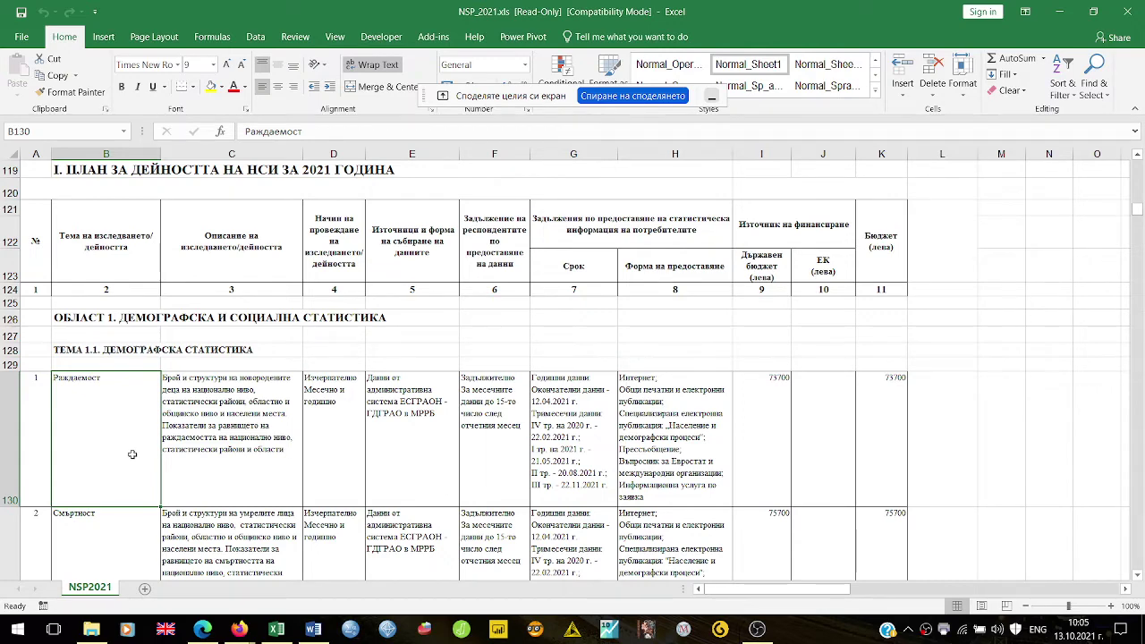
Colour the phrases „Брой и структури на новородените деца“ and „Показатели за равнището на раждаемостта“ red in the description in C130.
key("Right")
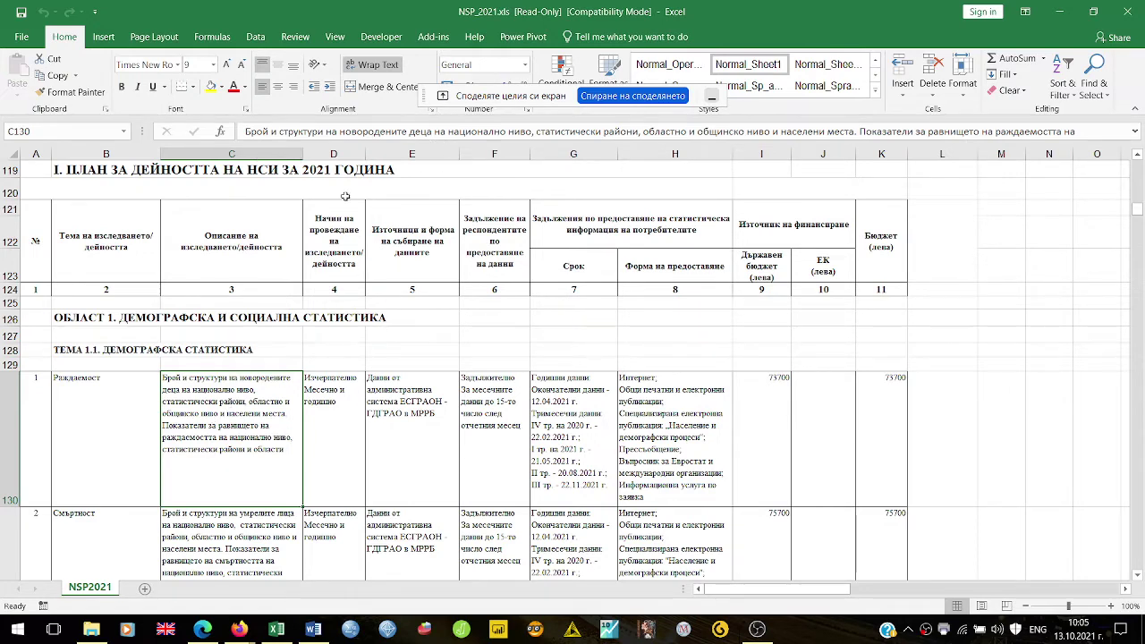
left_click_drag(245, 131, 433, 132)
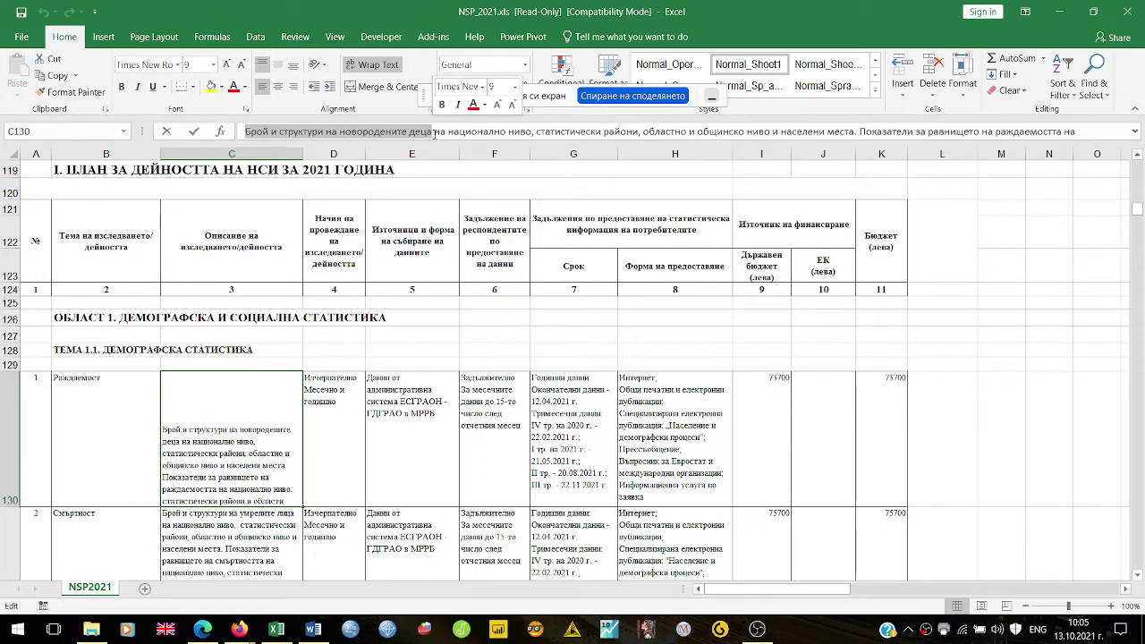
left_click(475, 104)
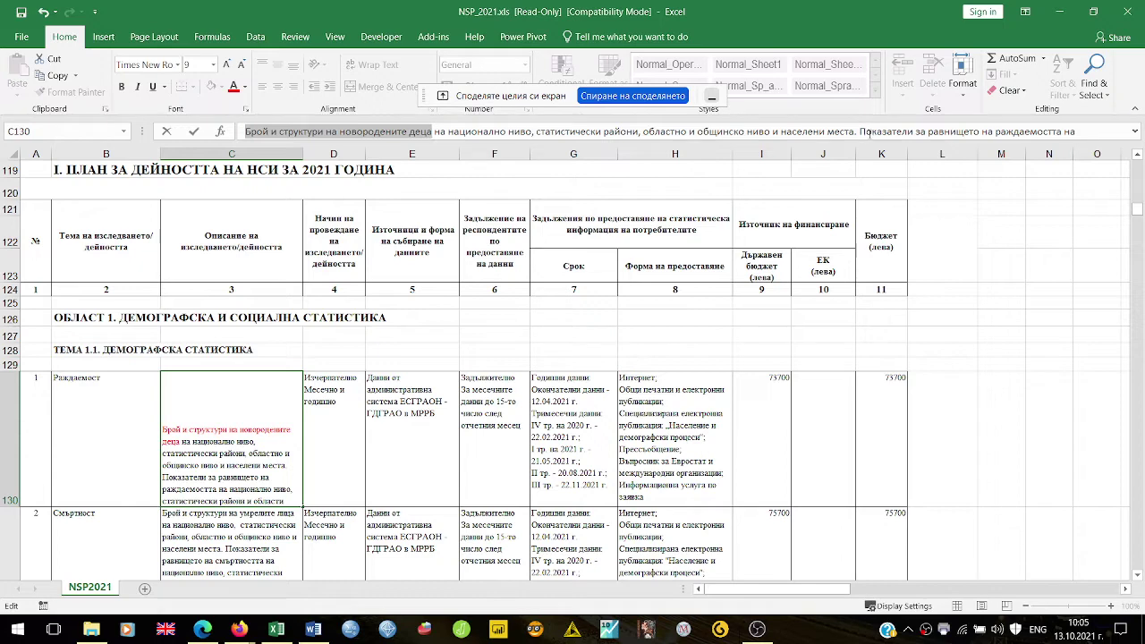
left_click(860, 132)
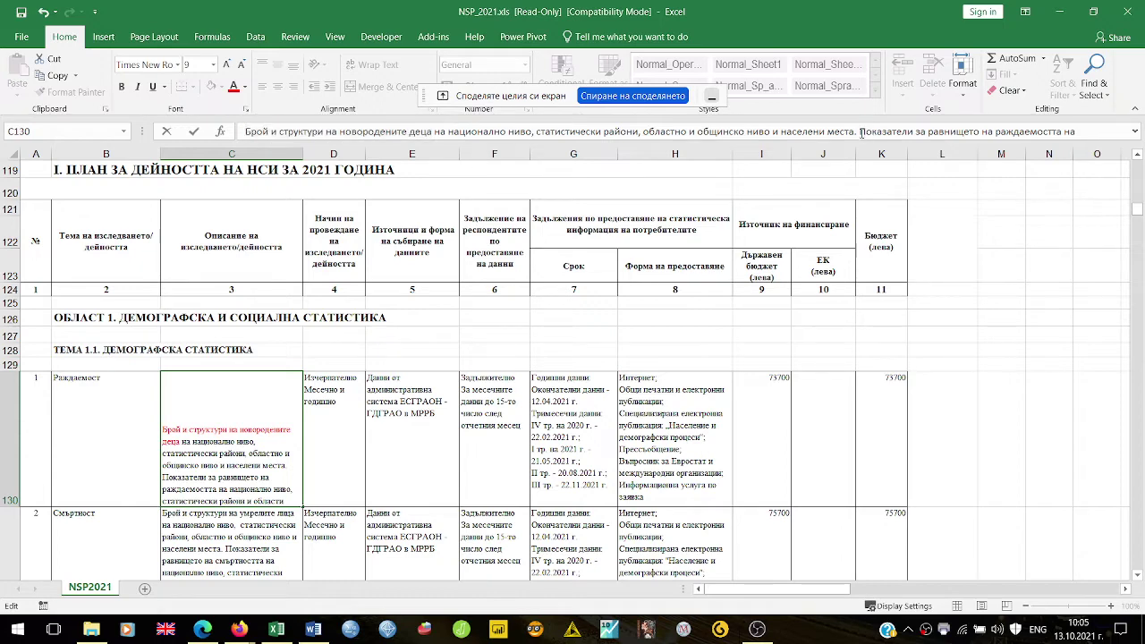
left_click_drag(861, 131, 1063, 135)
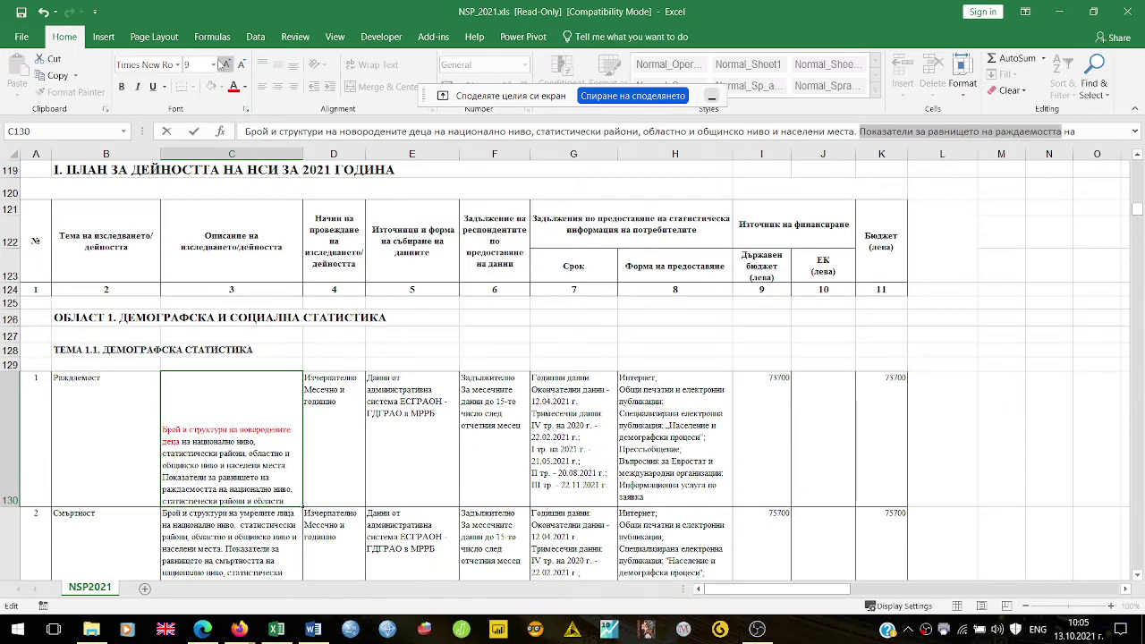
left_click(233, 87)
left_click(219, 390)
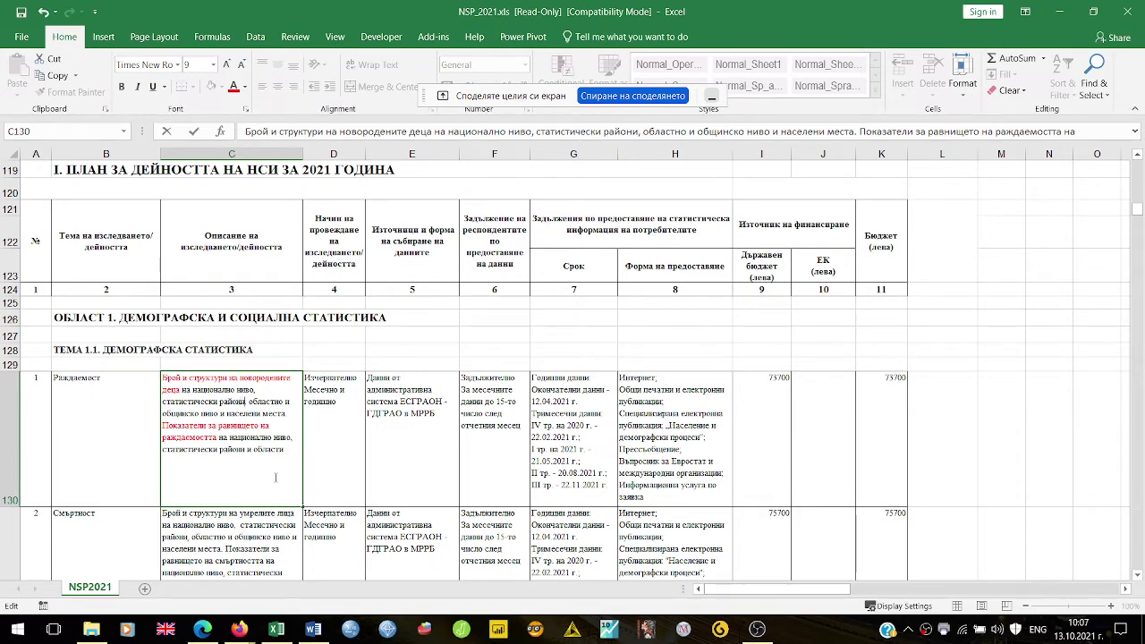
key("Down")
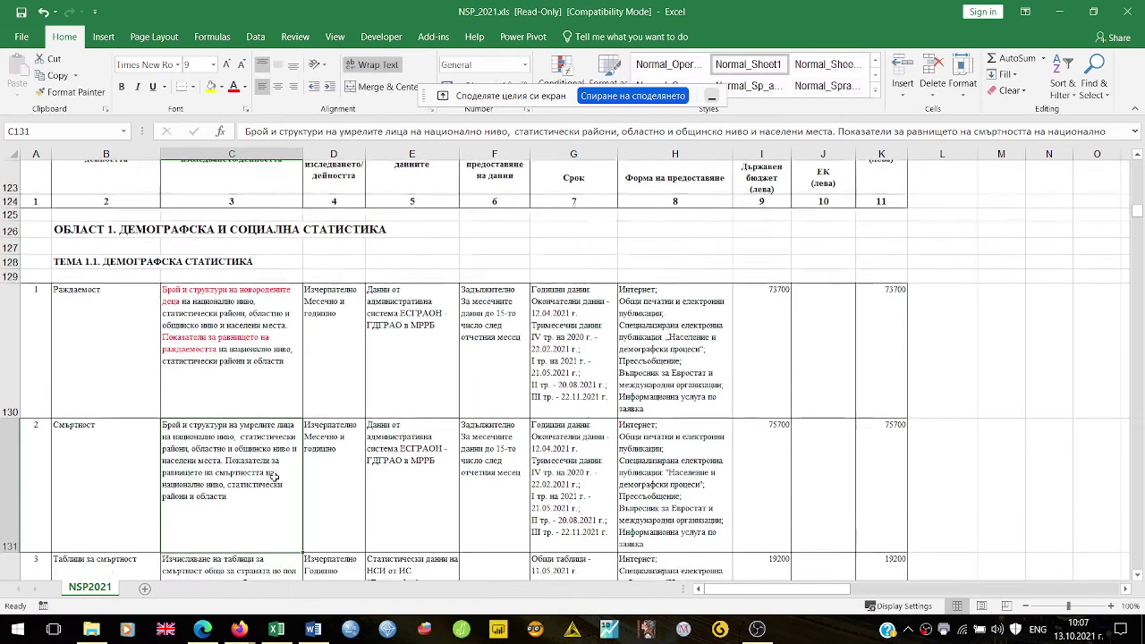
Examine how the „Раждаемост“ survey is conducted in D130, together with the heading of its column.
key("Up")
key("Right")
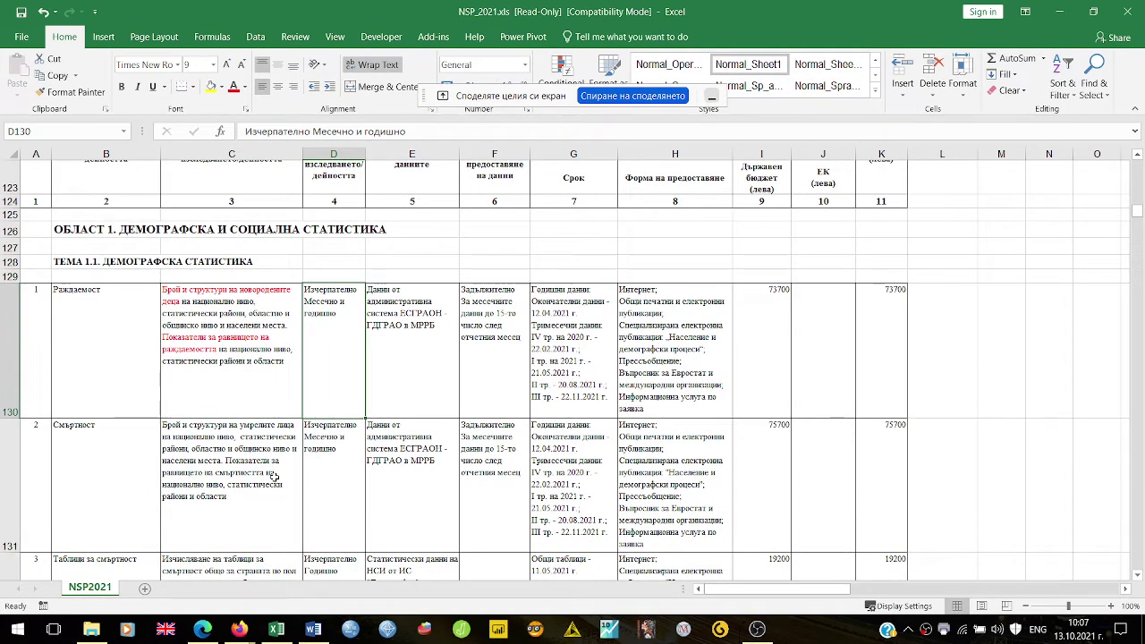
scroll(423, 380, "up", 1)
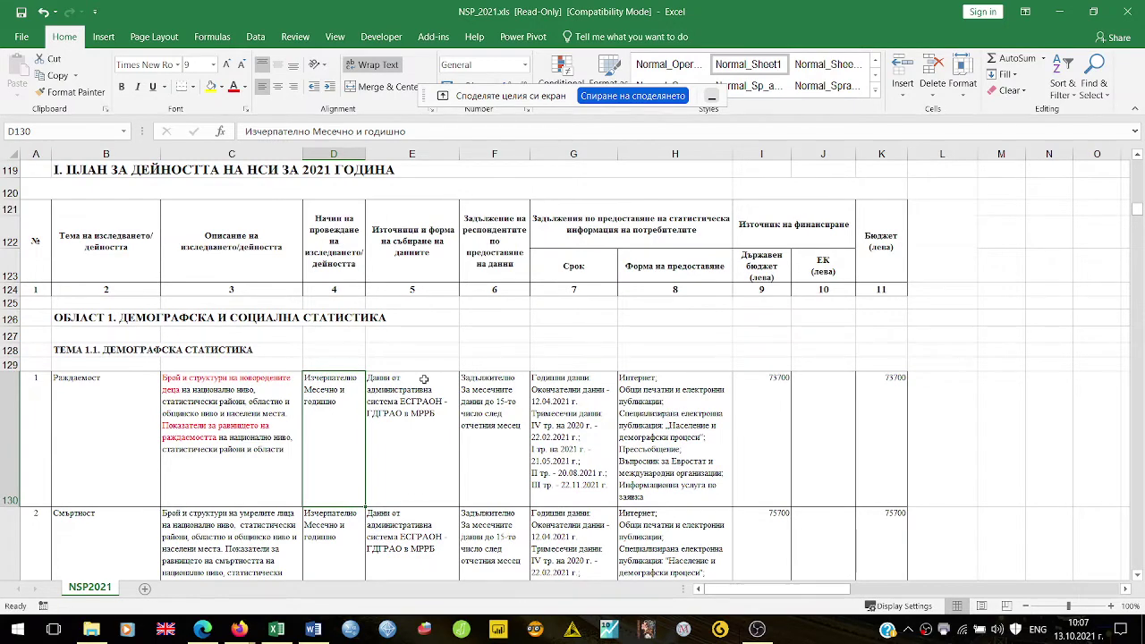
scroll(423, 380, "down", 1)
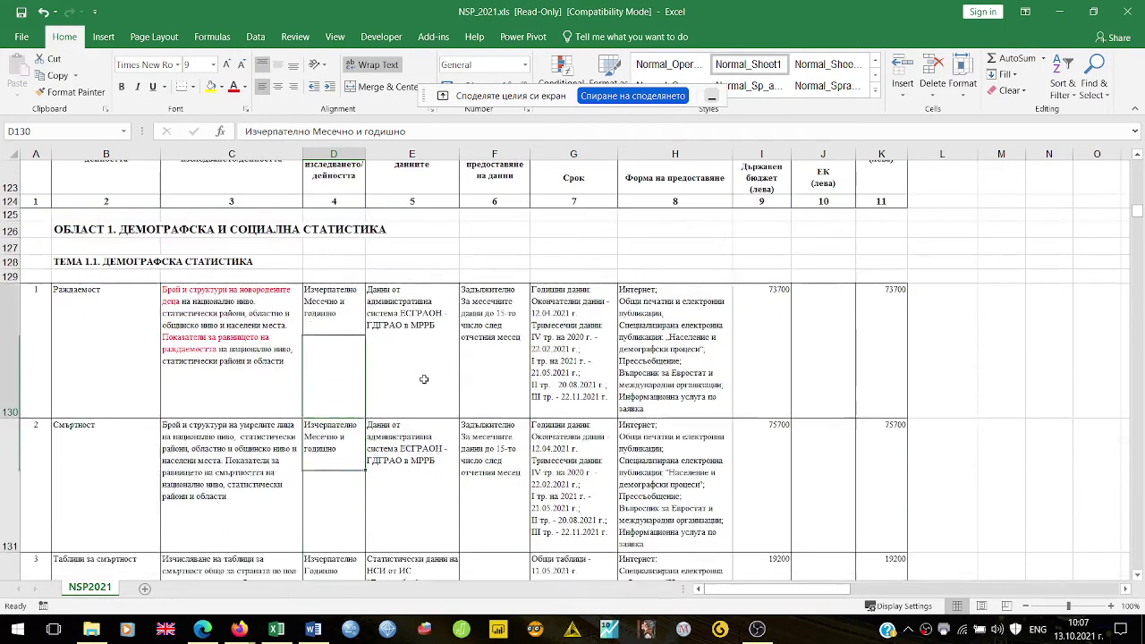
key("Up")
key("Up")
key("Up")
key("Up")
key("Up")
key("Up")
key("Up")
key("Up")
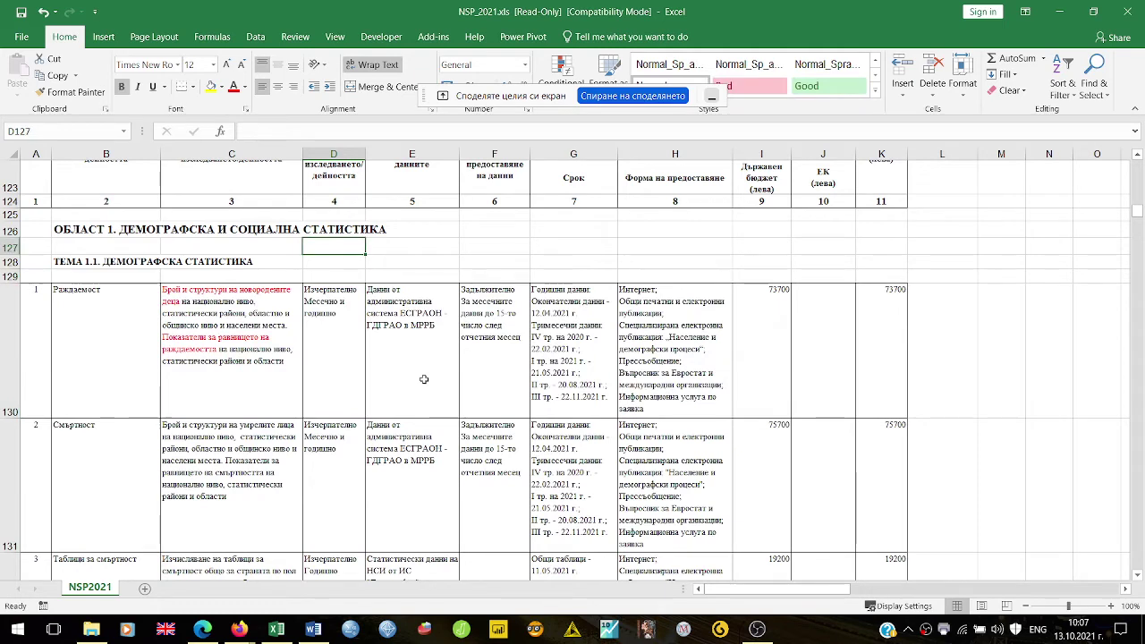
key("Down")
key("Down")
key("Down")
key("Down")
key("Down")
key("Down")
key("Down")
key("Down")
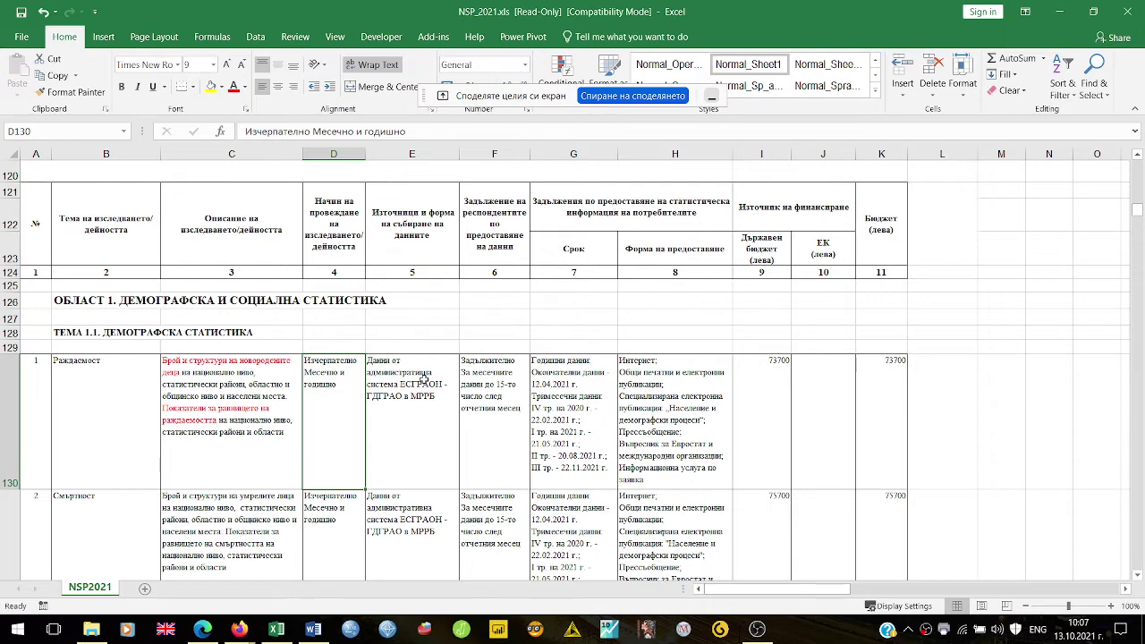
Examine the „Раждаемост“ row's data source in E130, respondents' obligation in F130 and release deadlines in G130.
key("Right")
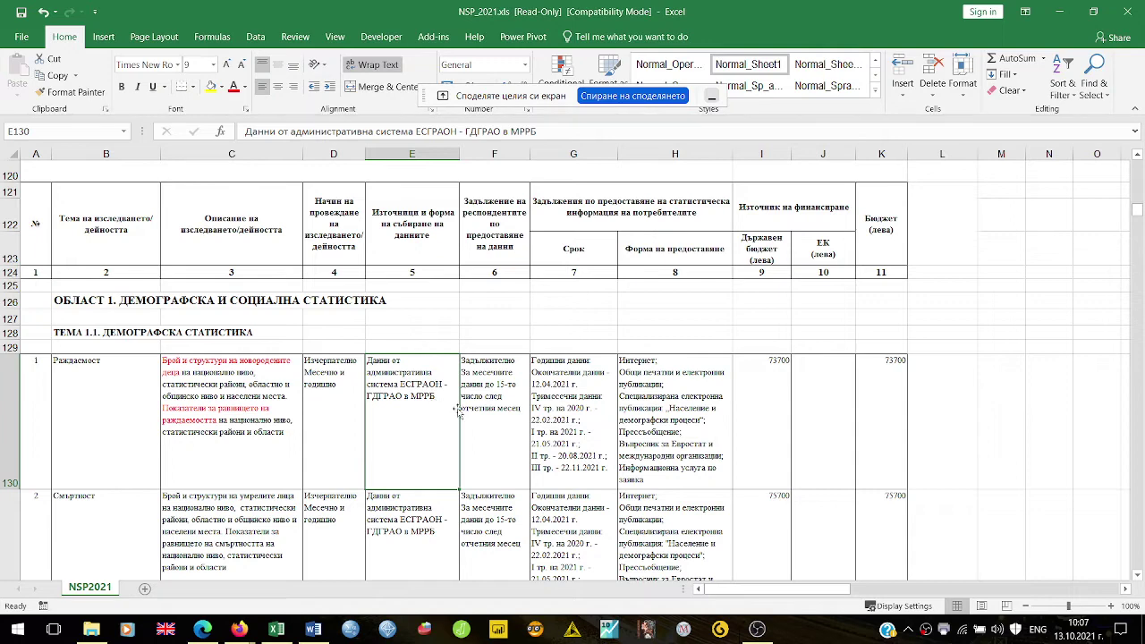
left_click(512, 405)
left_click(413, 394)
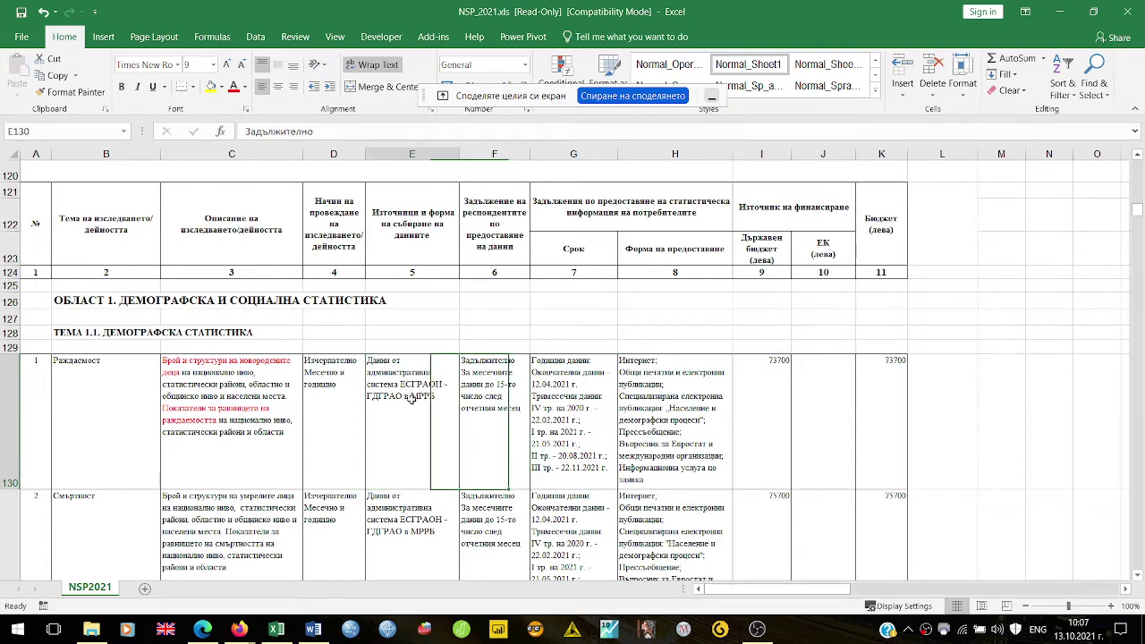
left_click(513, 378)
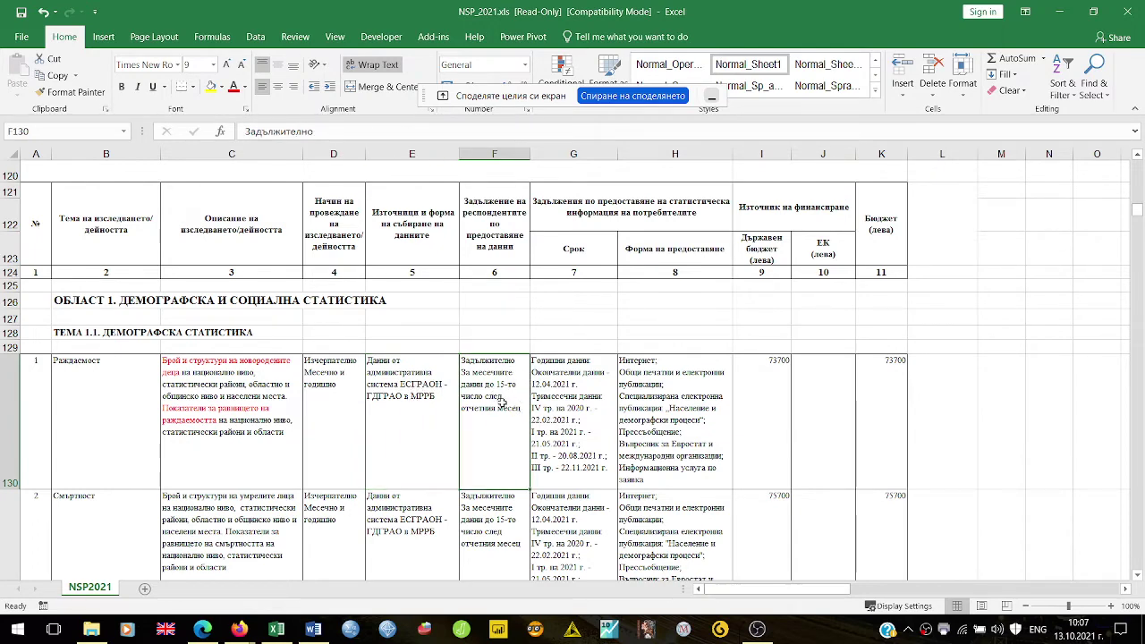
left_click(411, 420)
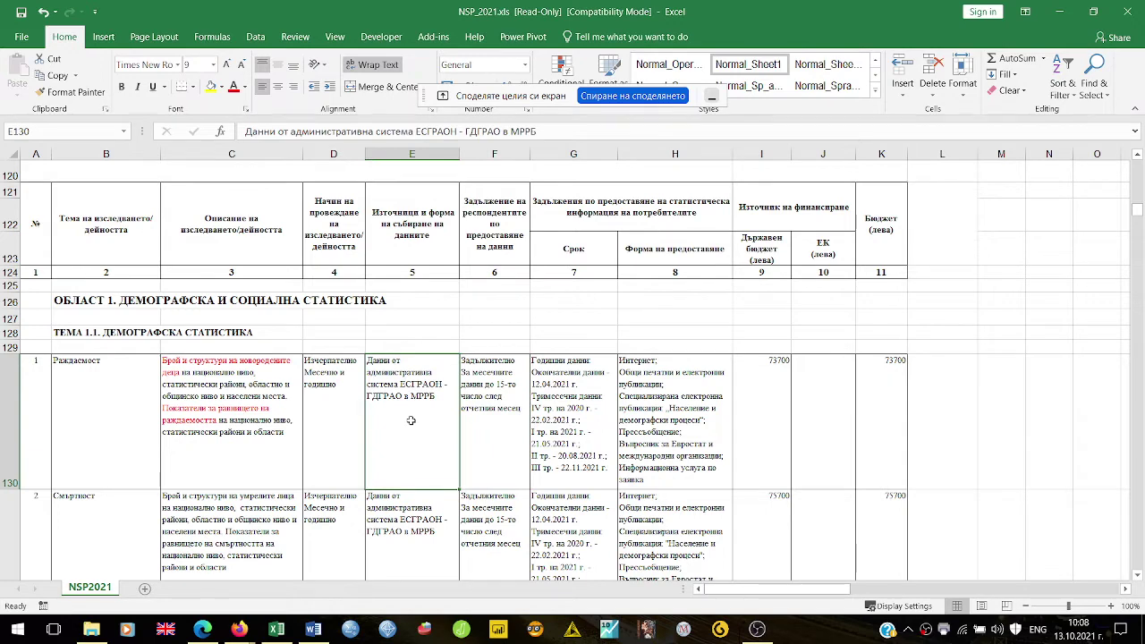
key("Right")
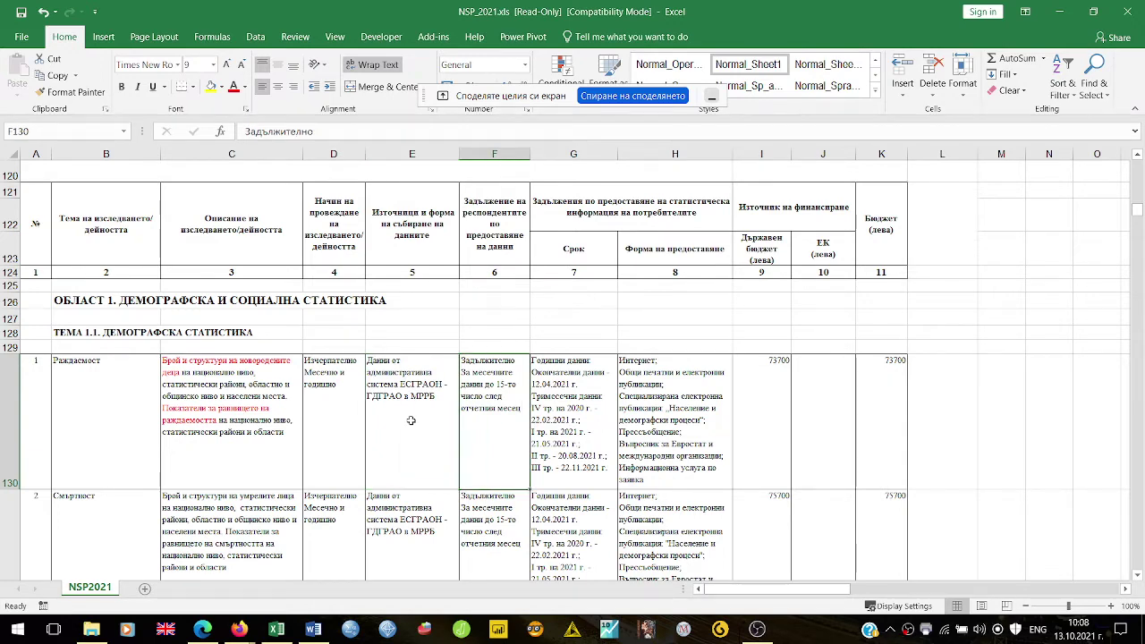
left_click(411, 420)
key("Right")
key("Right")
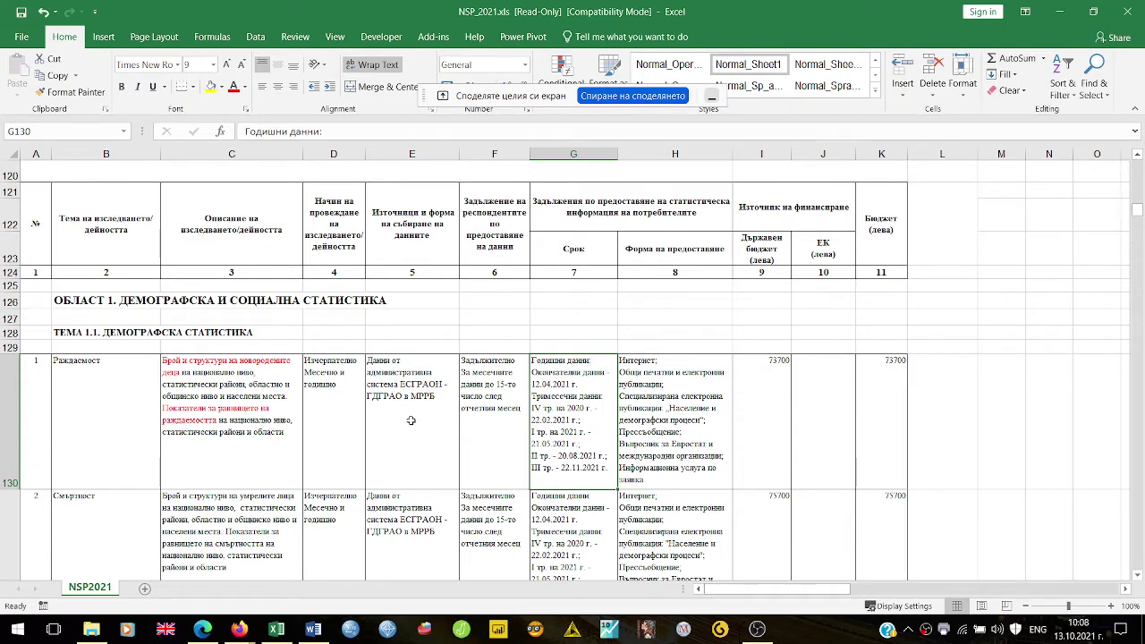
Recheck the „Раждаемост“ respondents' obligation in F130, the release deadlines in G130 and the forms of provision in H130.
key("Left")
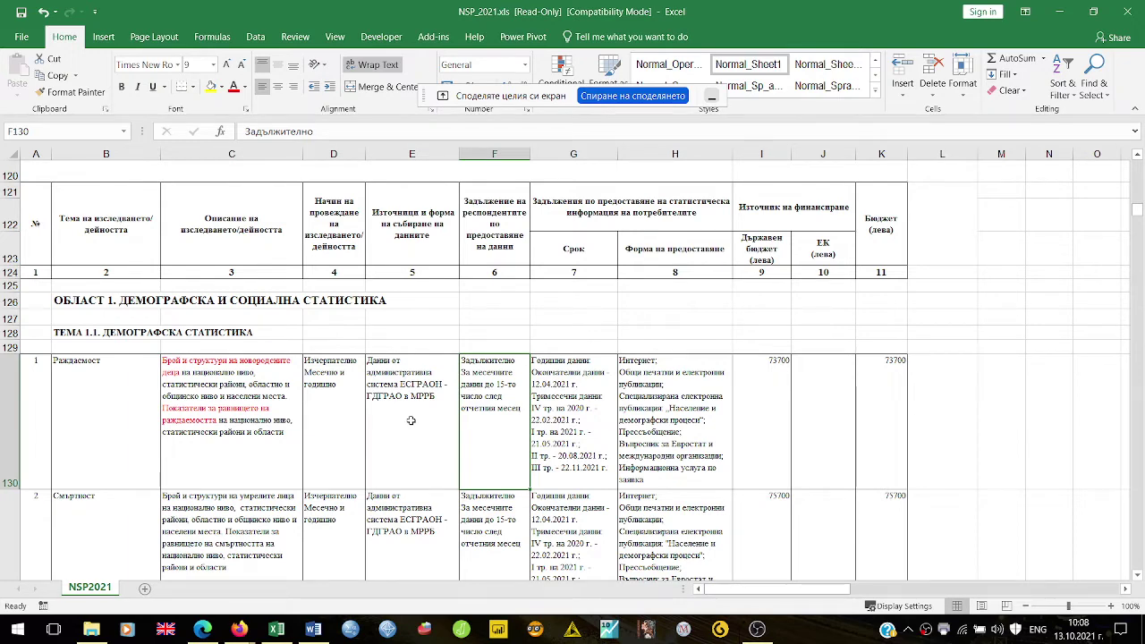
key("Right")
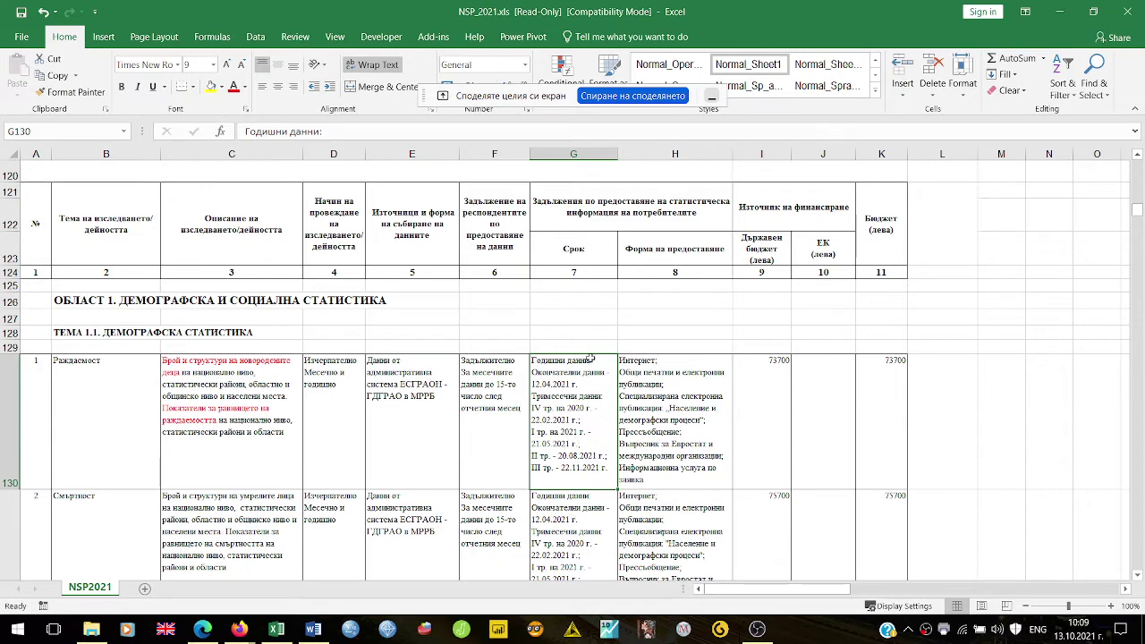
left_click(729, 431)
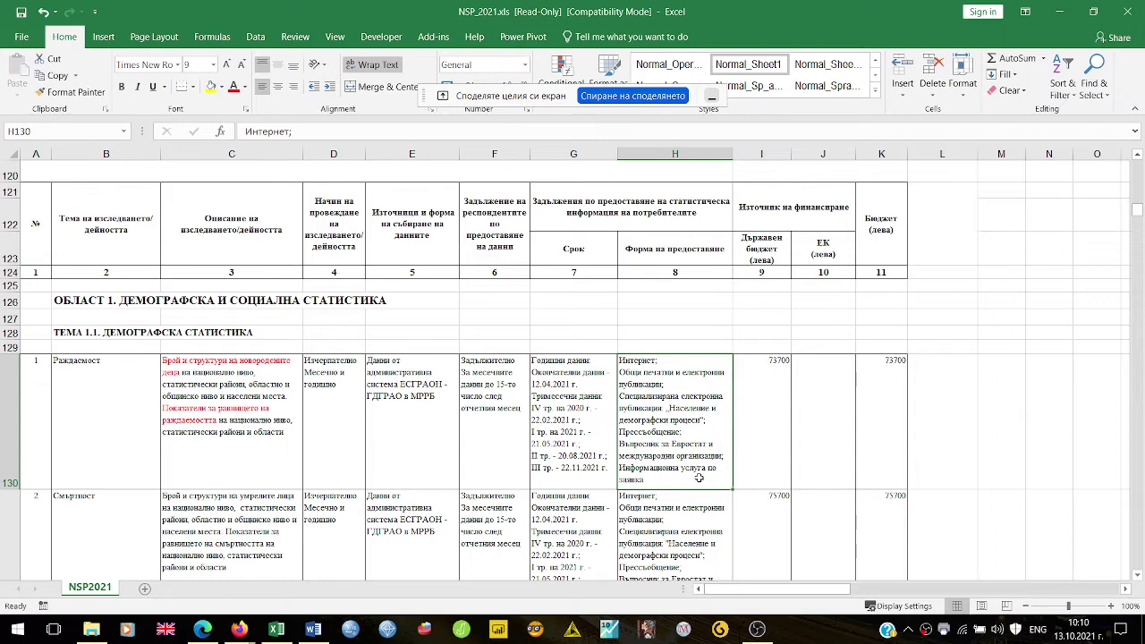
Compare the „Раждаемост“ description in C130 with the survey method in D130, continuing along the row to the deadlines in G130.
key("Left")
key("Left")
key("Left")
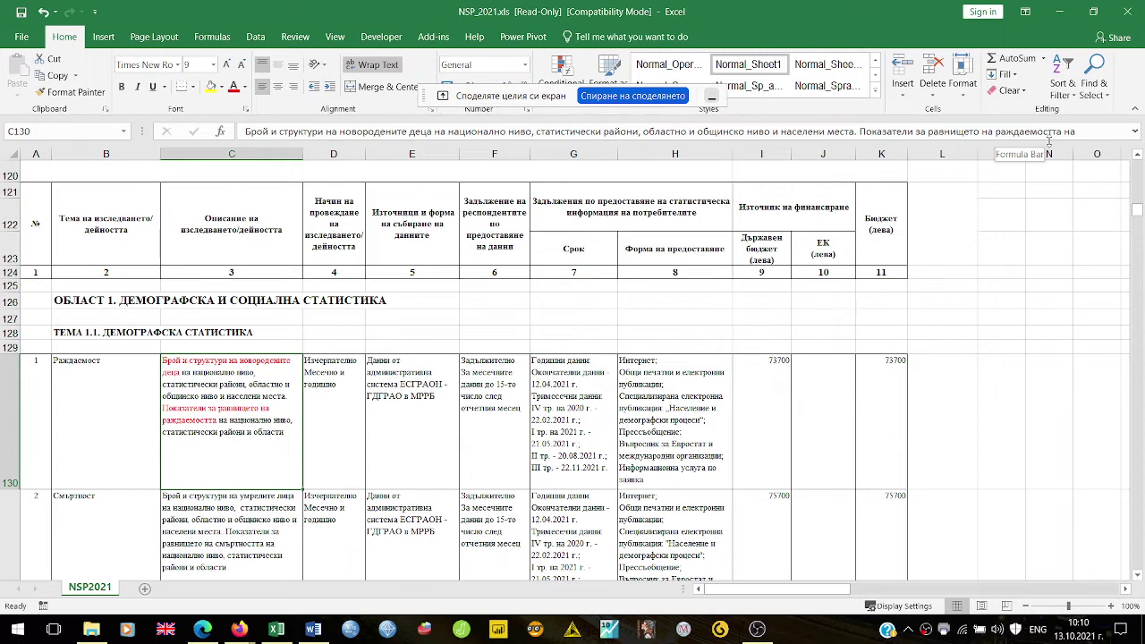
key("Right")
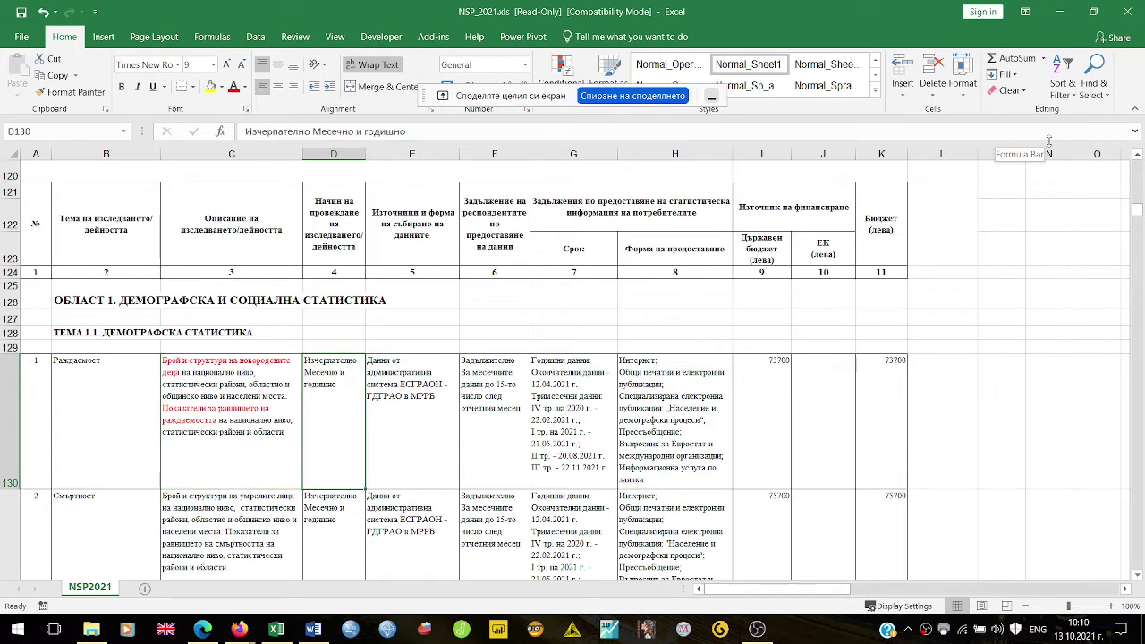
key("Left")
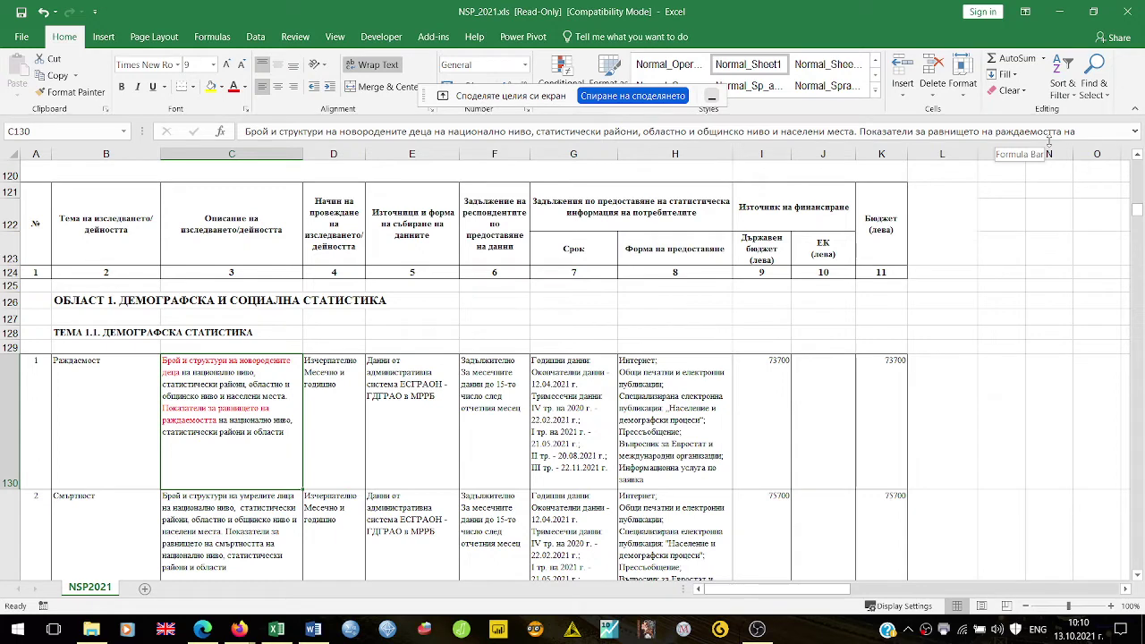
key("Right")
key("Right")
key("Right")
key("Right")
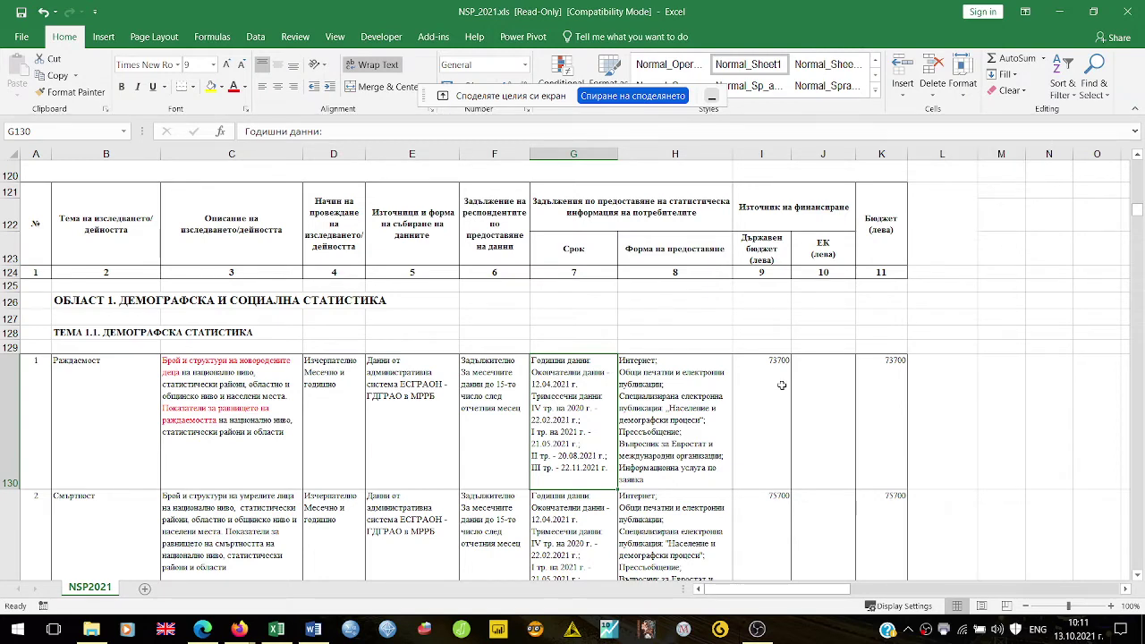
Switch to the National Statistical Institute website in Microsoft Edge and open its „Статистически данни“ page.
left_click(203, 630)
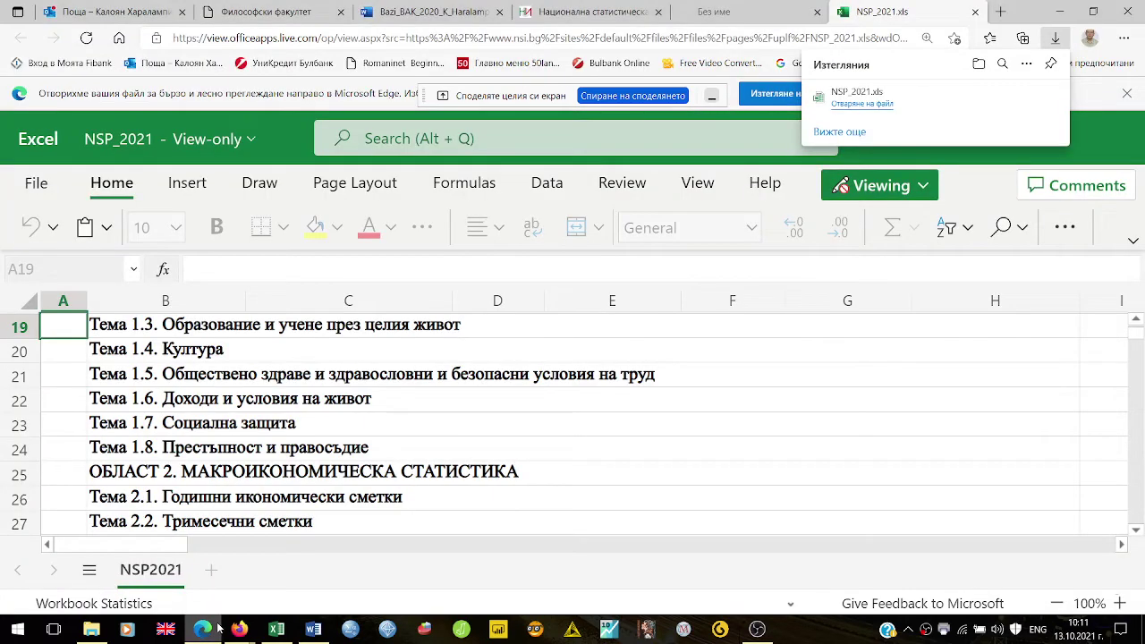
left_click(588, 13)
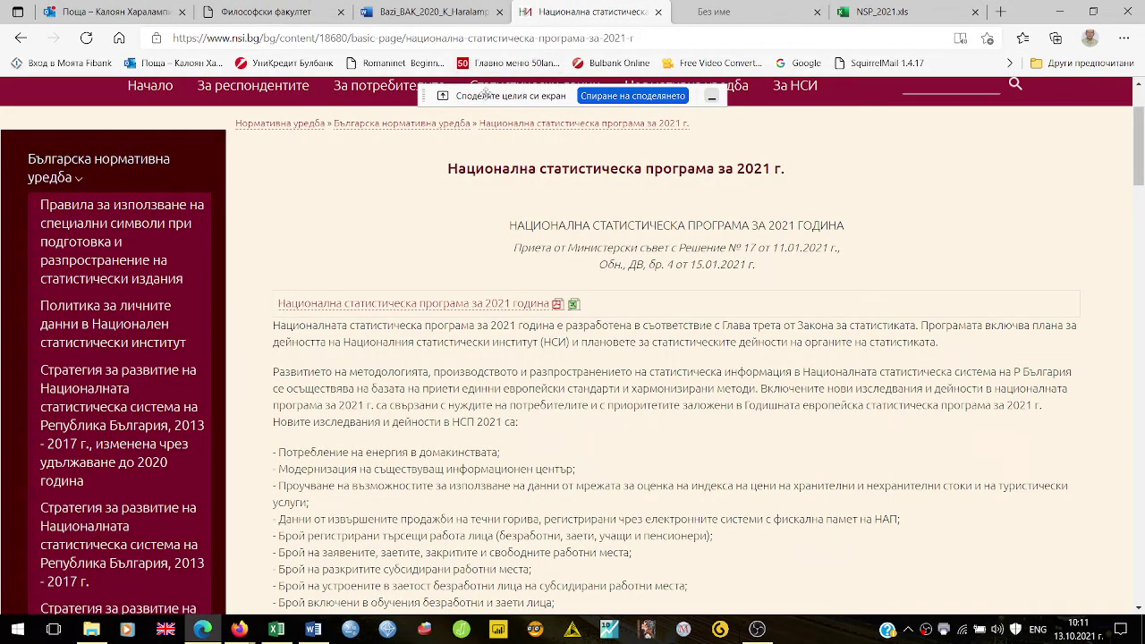
left_click_drag(484, 93, 734, 50)
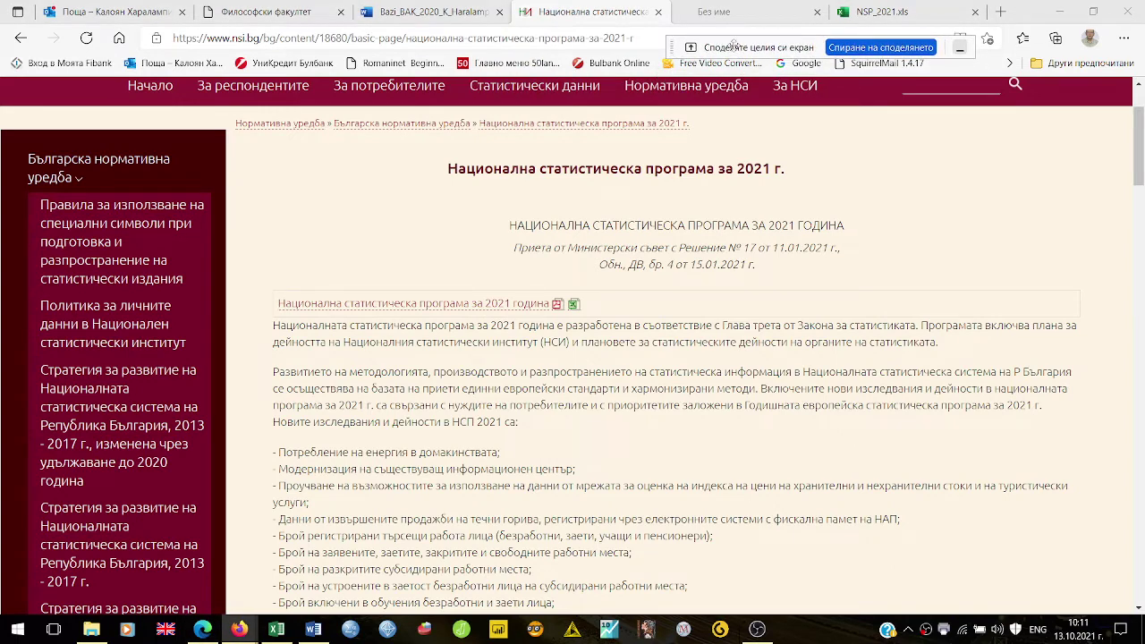
left_click(487, 93)
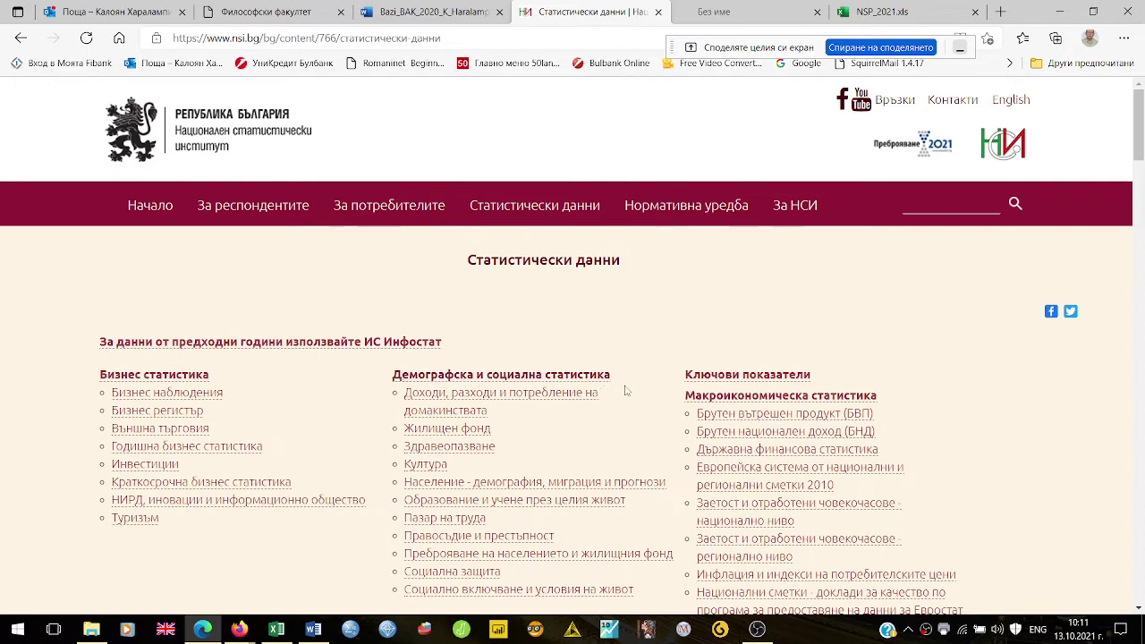
Under „Население - демография, миграция и прогнози“, open the „Раждания“ data page „Раждания по местоживеене, статистически райони, области и пол“.
scroll(627, 392, "down", 1)
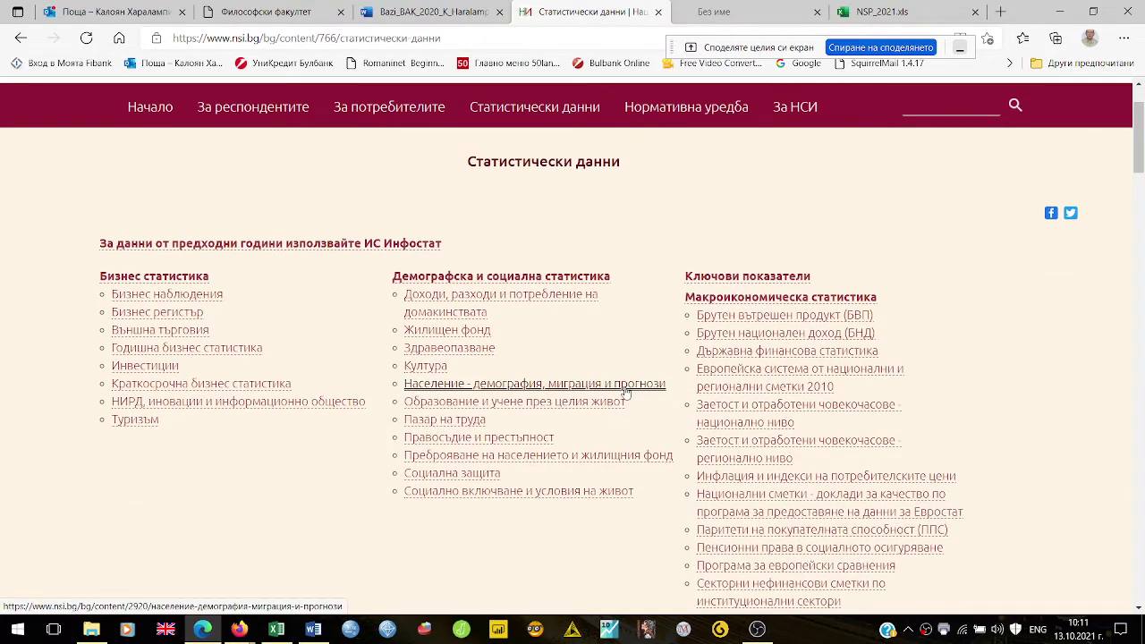
left_click(535, 392)
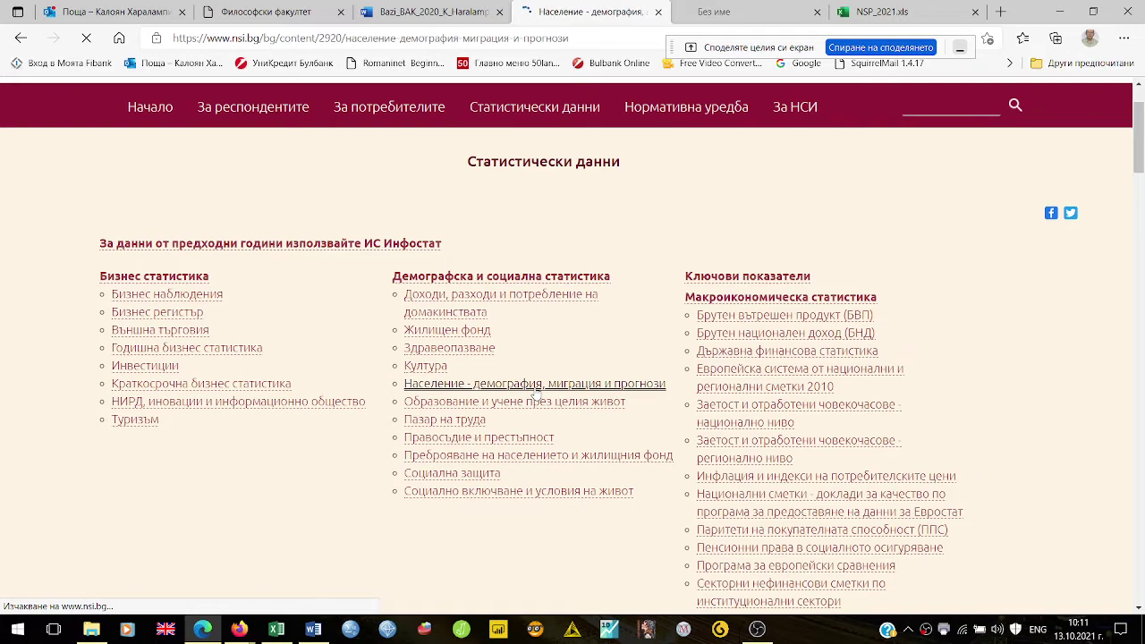
scroll(531, 396, "down", 2)
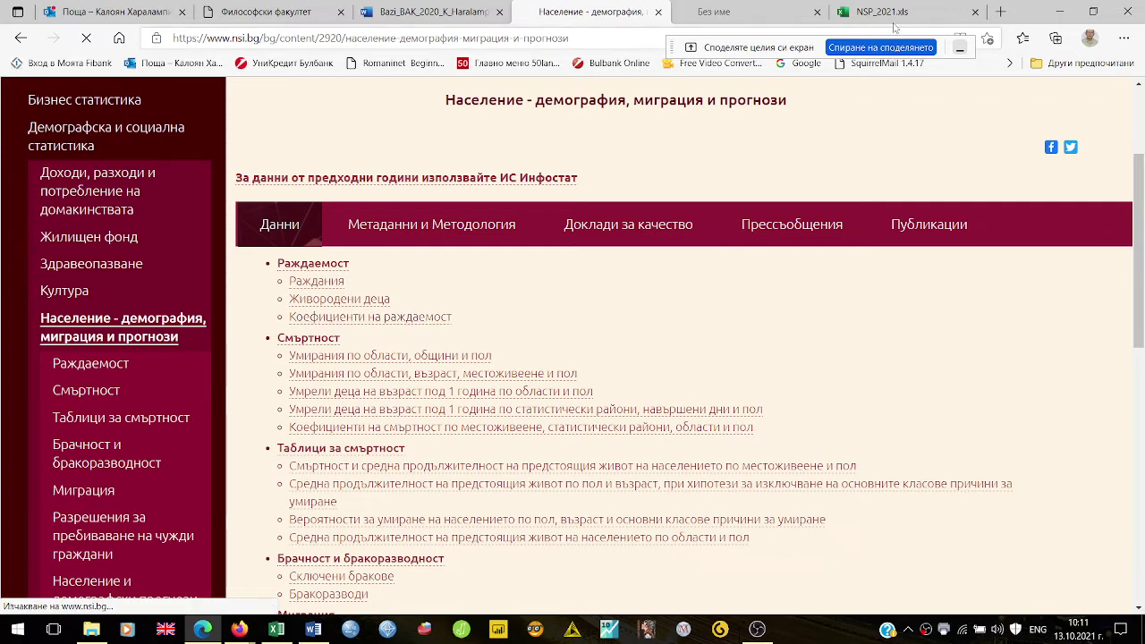
left_click(318, 283)
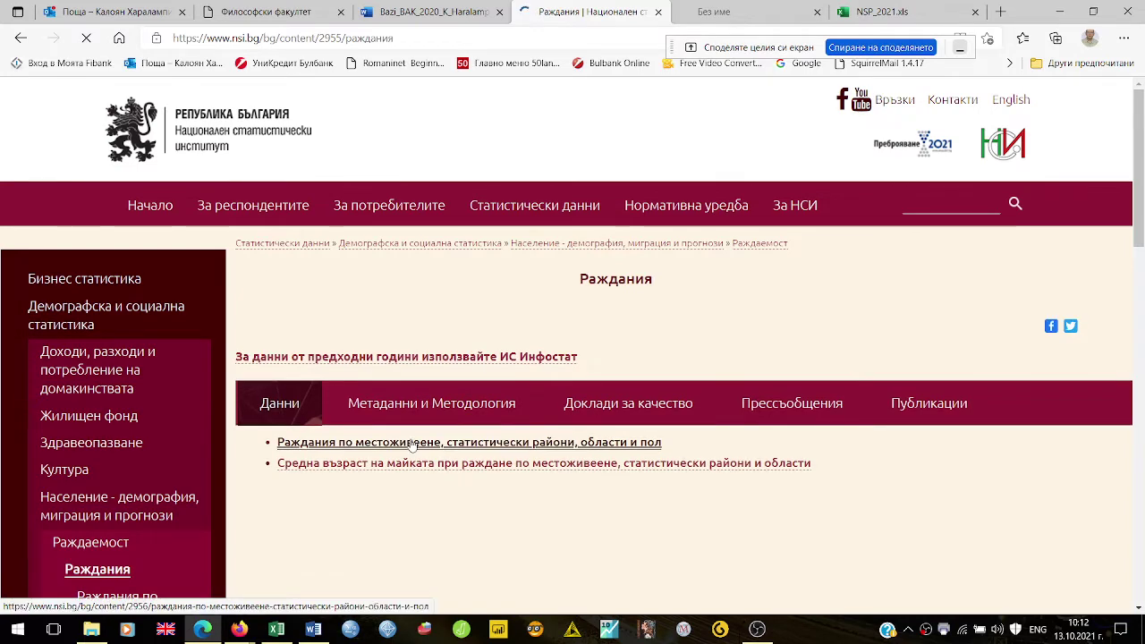
left_click(414, 443)
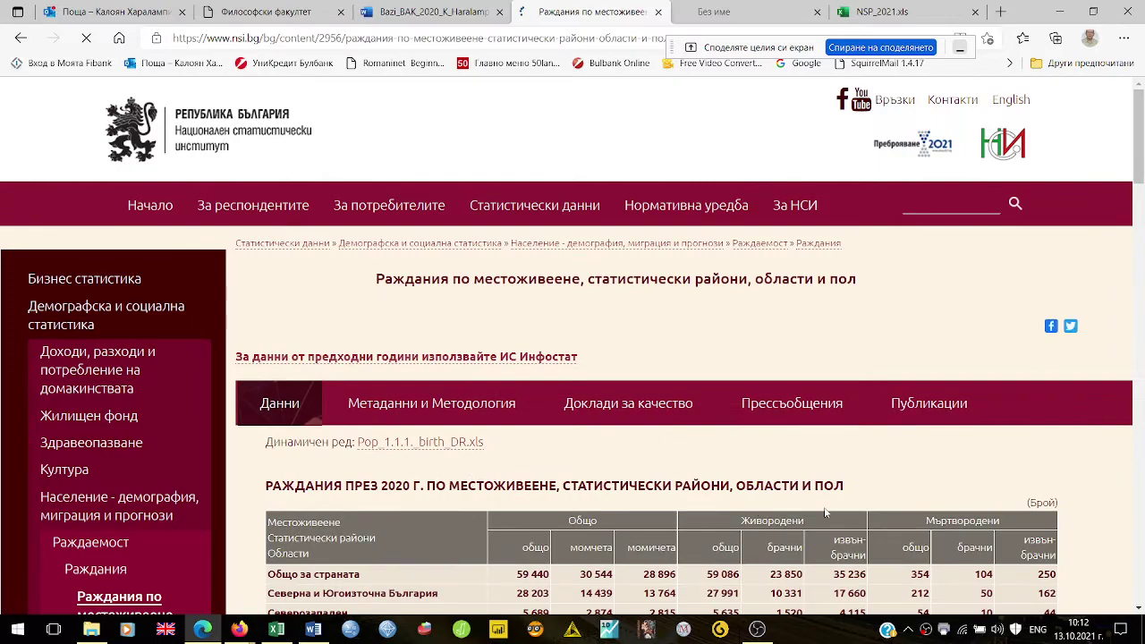
Examine the 2020 births table by residence, statistical regions, districts and sex.
scroll(825, 512, "down", 5)
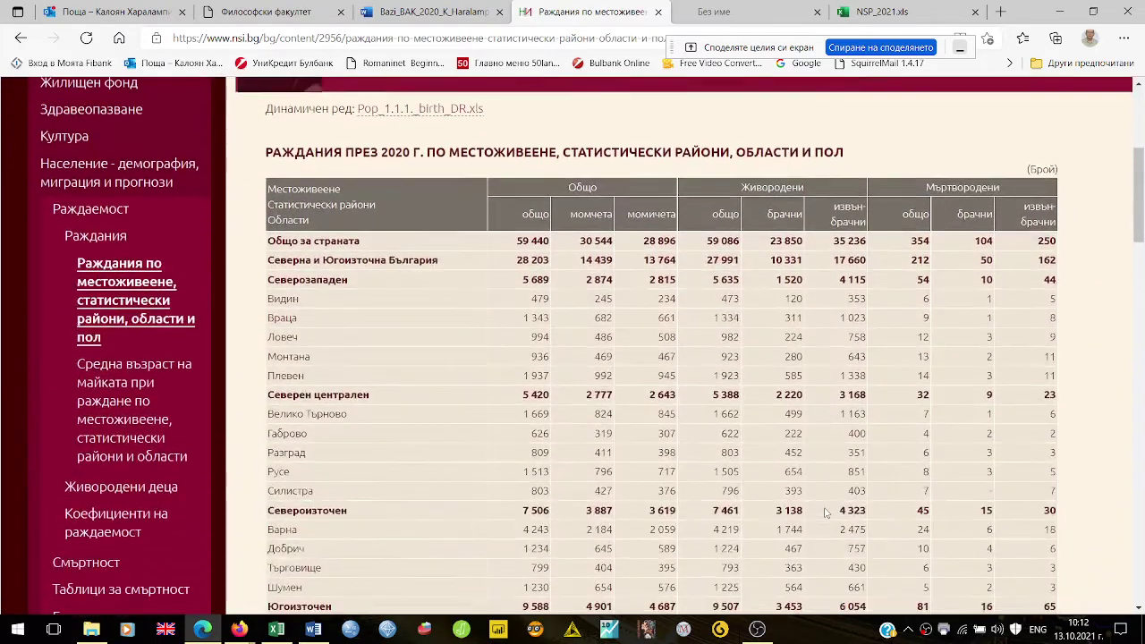
scroll(825, 512, "down", 3)
scroll(825, 512, "up", 5)
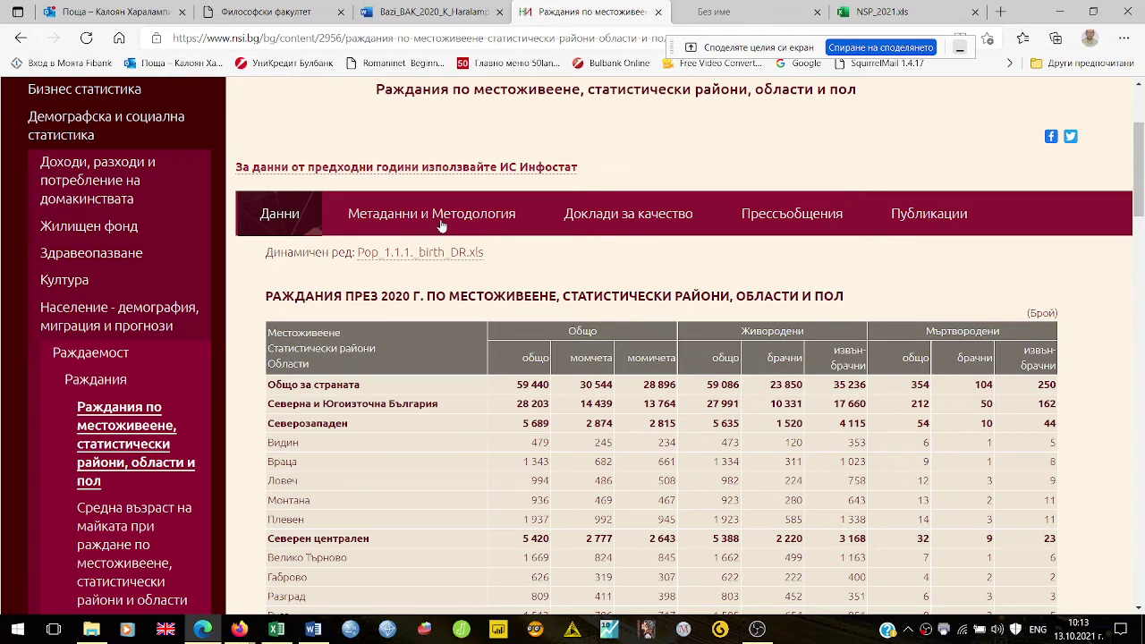
Open „Метаданни и Методология“ for the births data and examine the „Контакт“ section of the ESMS metadata.
left_click(391, 221)
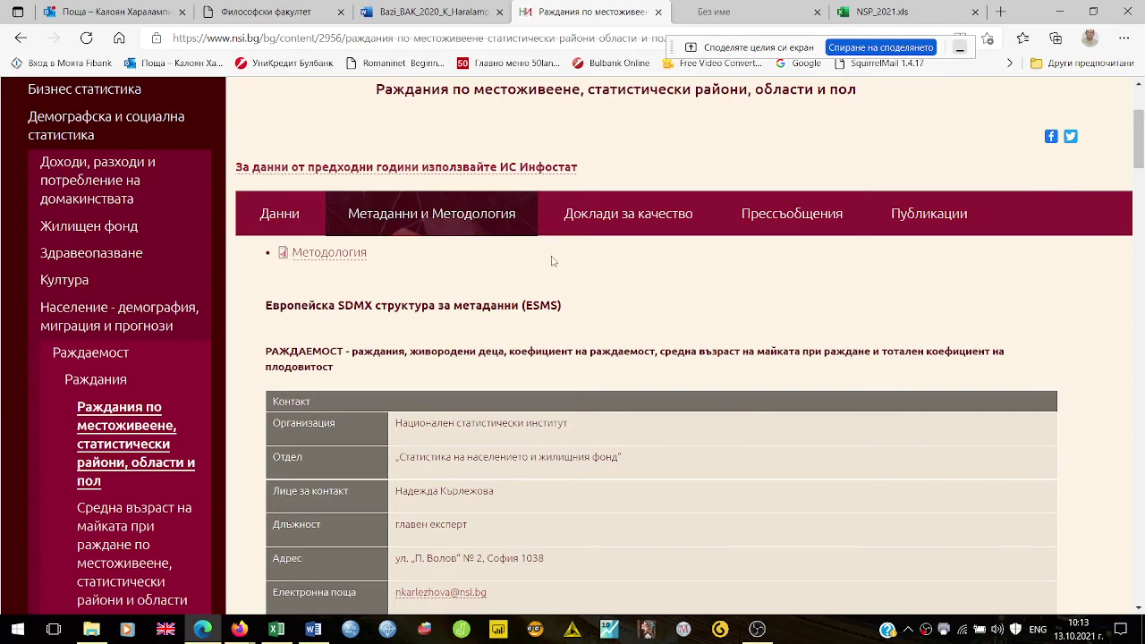
scroll(615, 307, "down", 4)
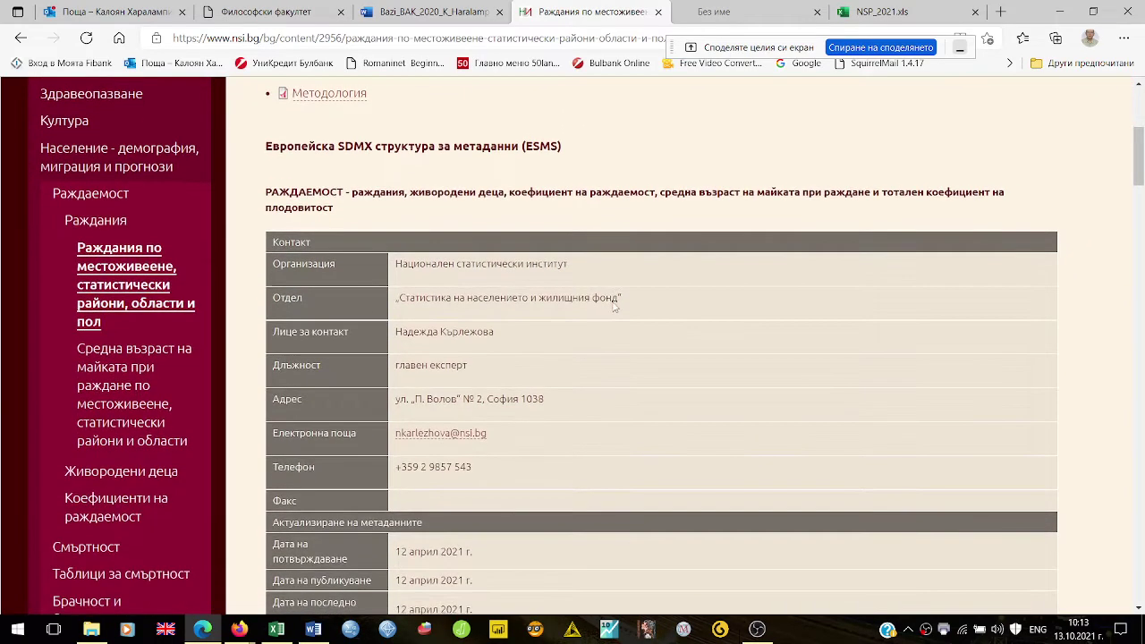
scroll(615, 307, "down", 4)
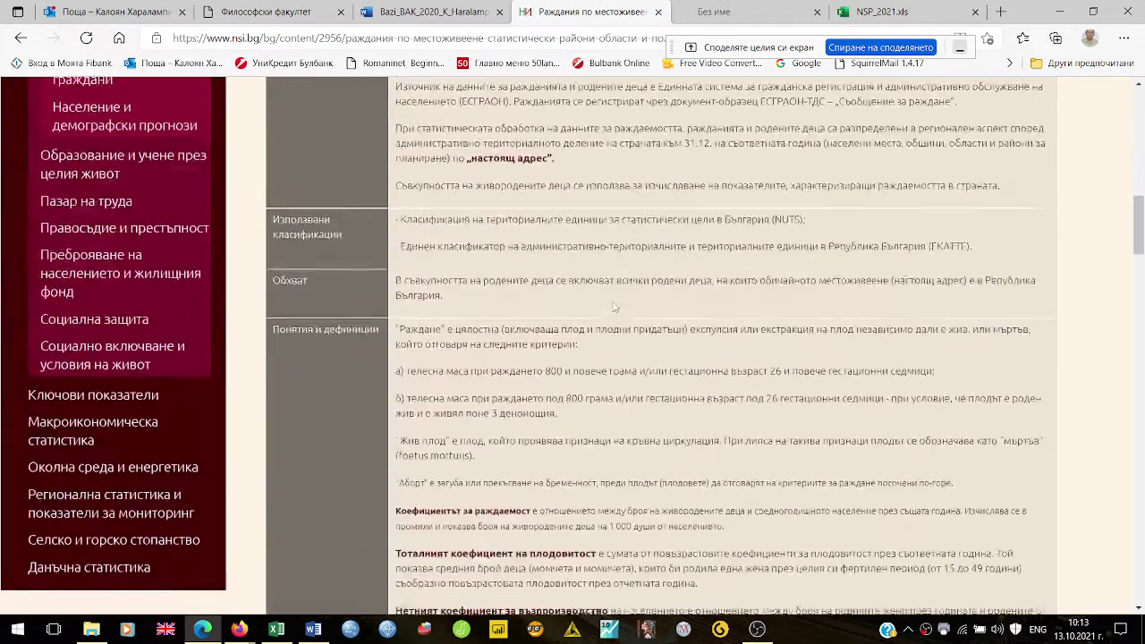
scroll(615, 307, "up", 10)
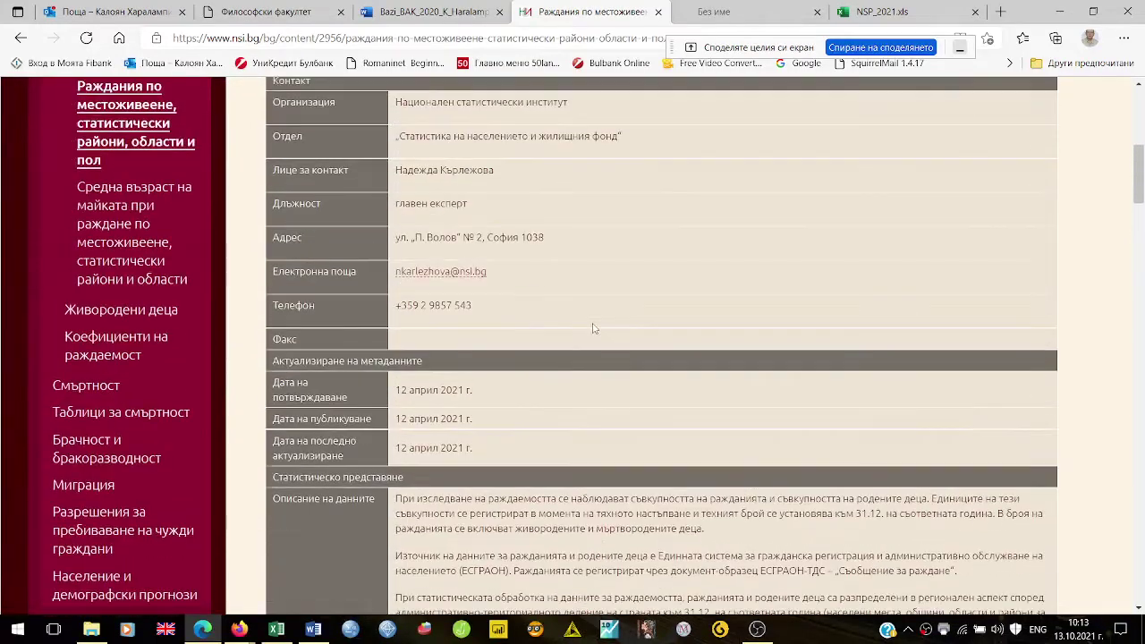
scroll(593, 328, "up", 1)
scroll(592, 329, "down", 2)
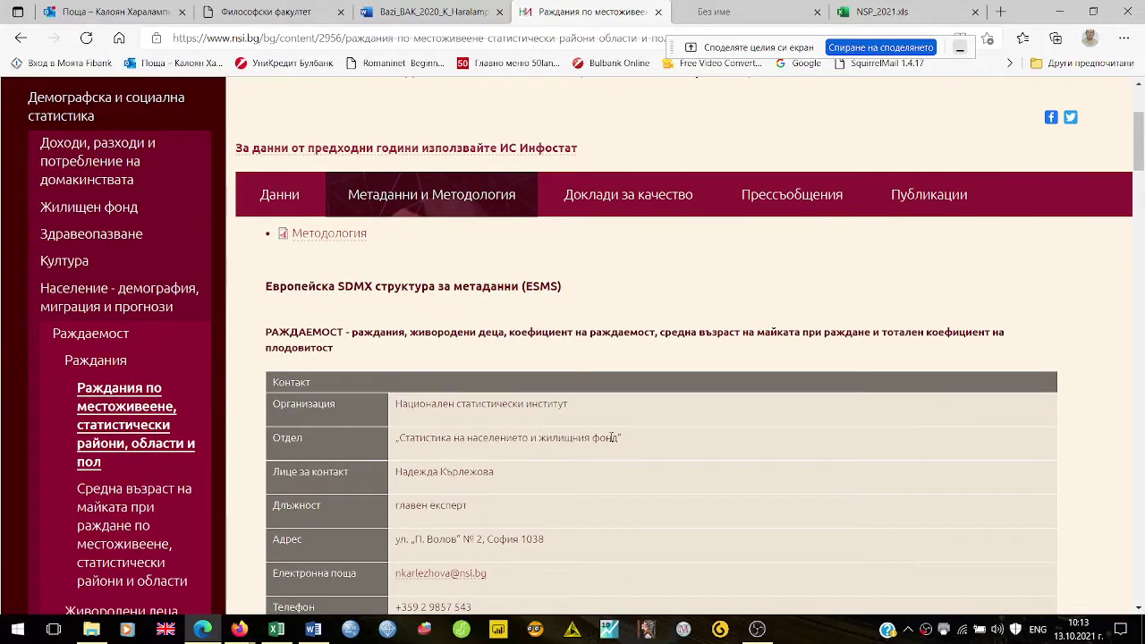
scroll(687, 458, "down", 1)
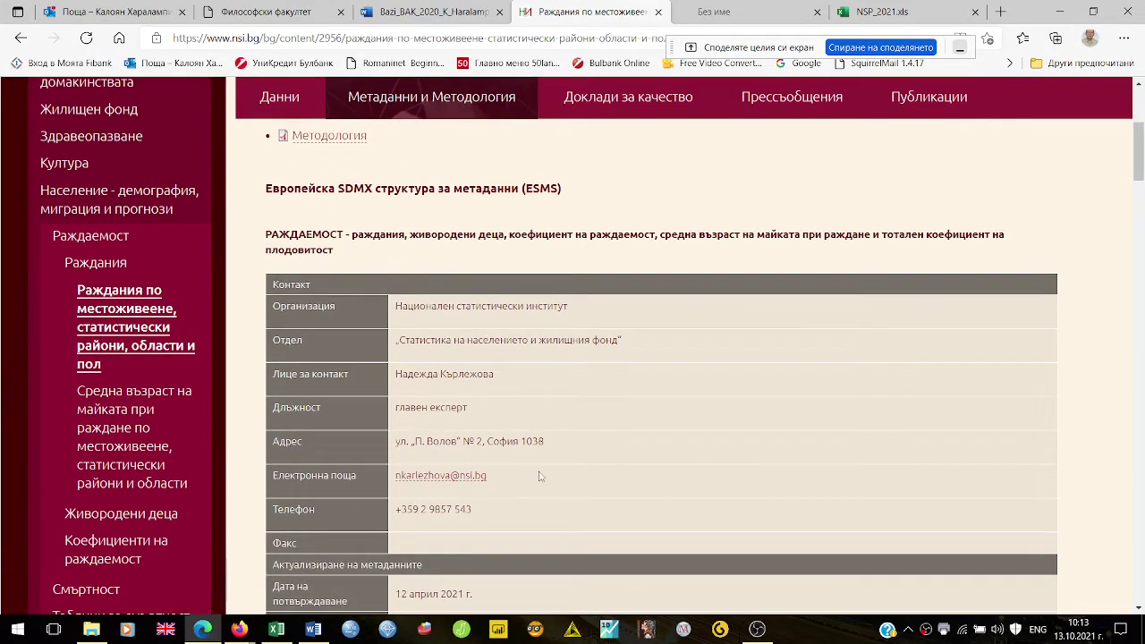
Examine the metadata update dates and the „Описание на данните“, „Използвани класификации“ and „Обхват“ entries.
scroll(660, 461, "down", 2)
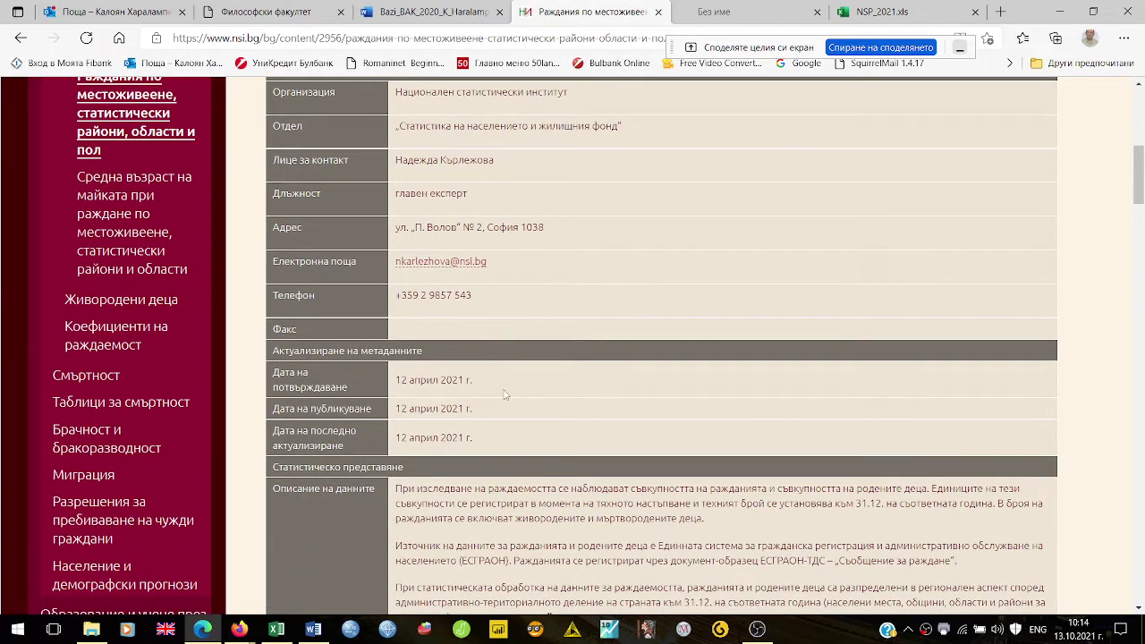
scroll(575, 386, "down", 2)
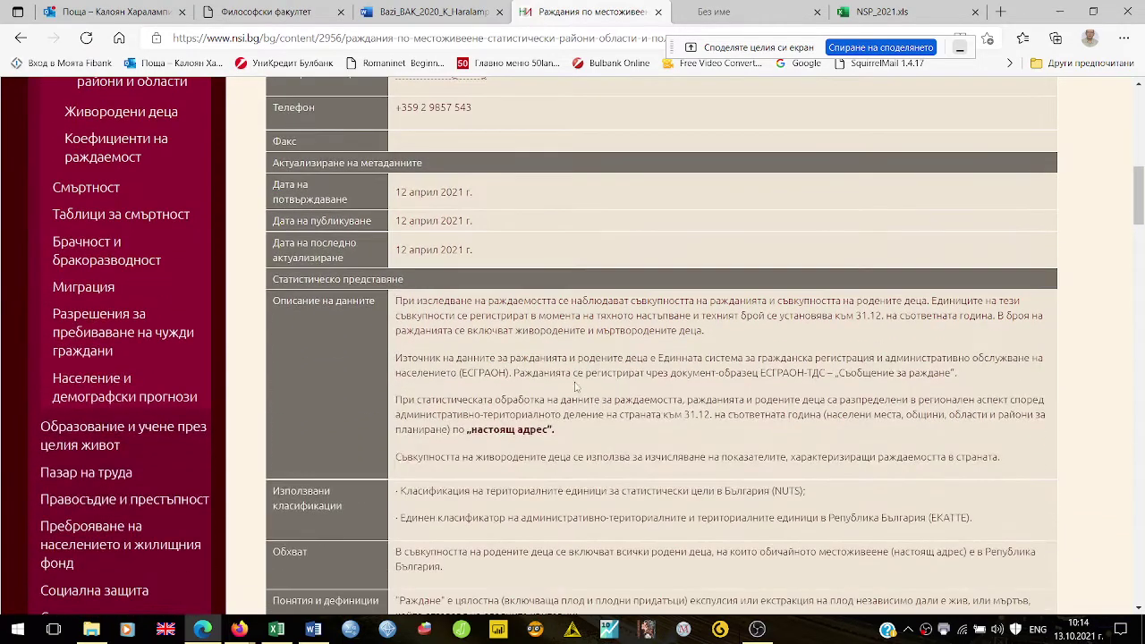
scroll(575, 386, "down", 1)
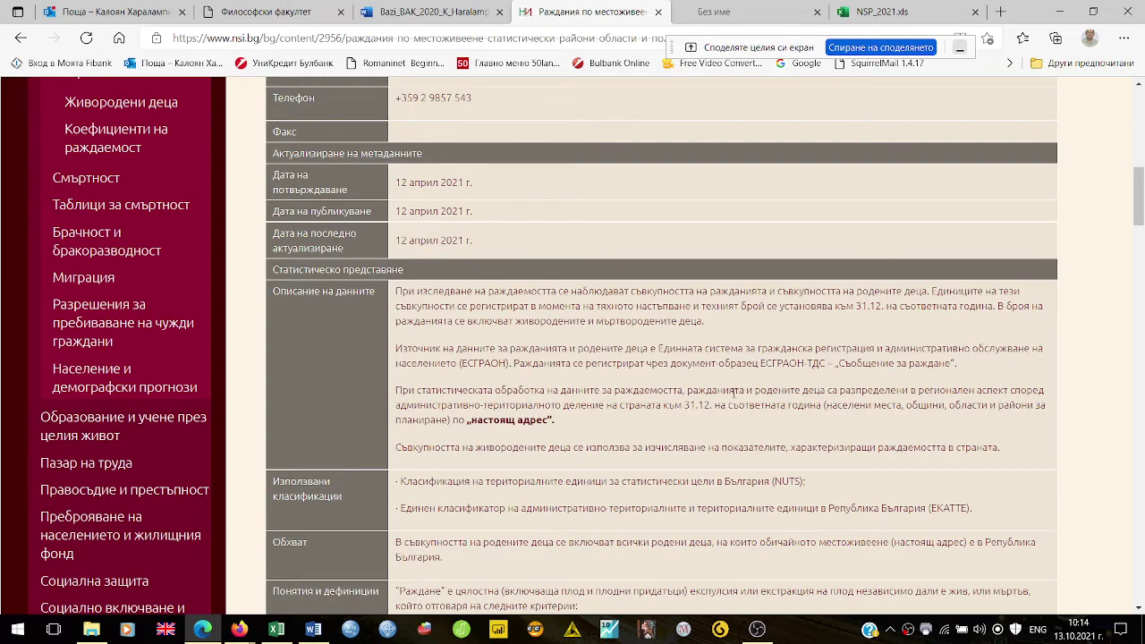
scroll(734, 394, "down", 1)
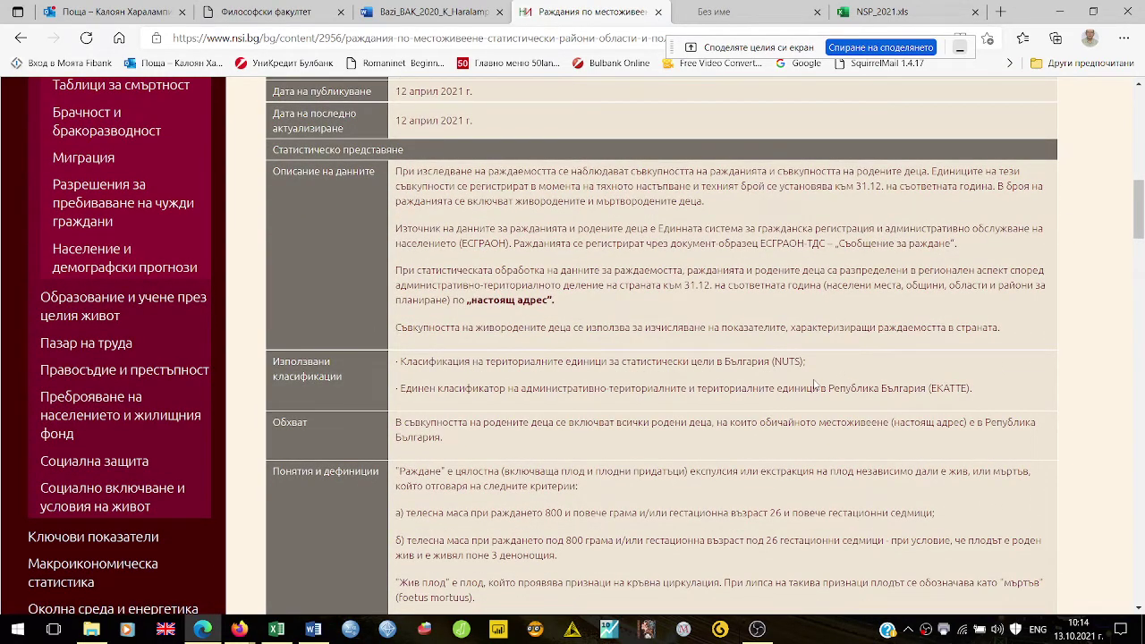
scroll(814, 385, "down", 1)
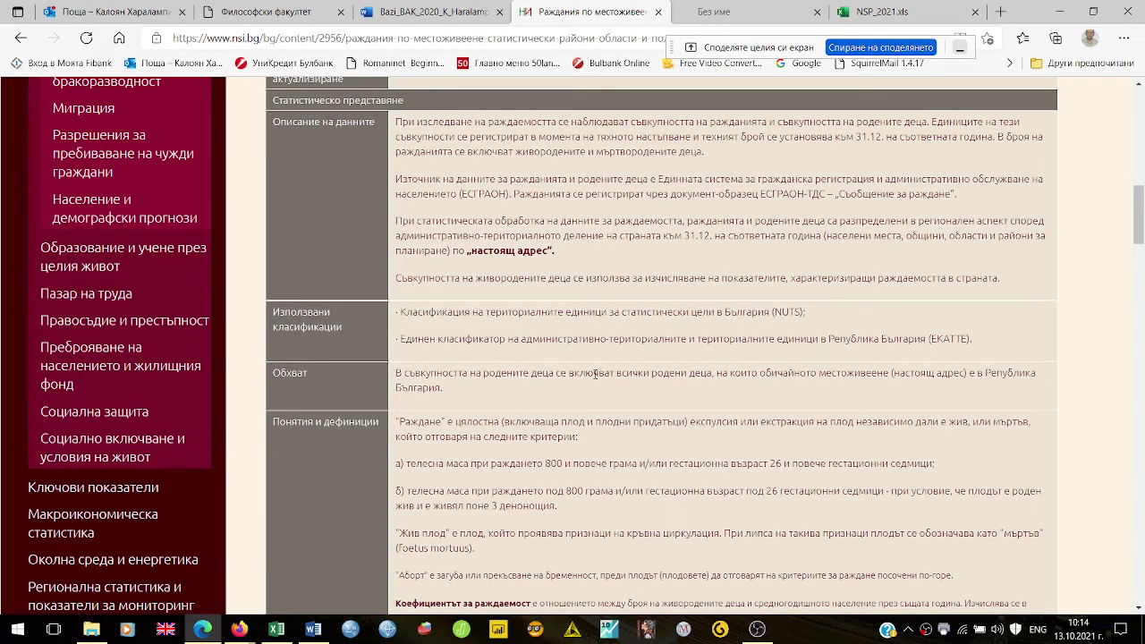
Read the birth and fertility definitions under „Понятия и дефиниции“ in the „Раждаемост“ metadata.
scroll(595, 375, "down", 4)
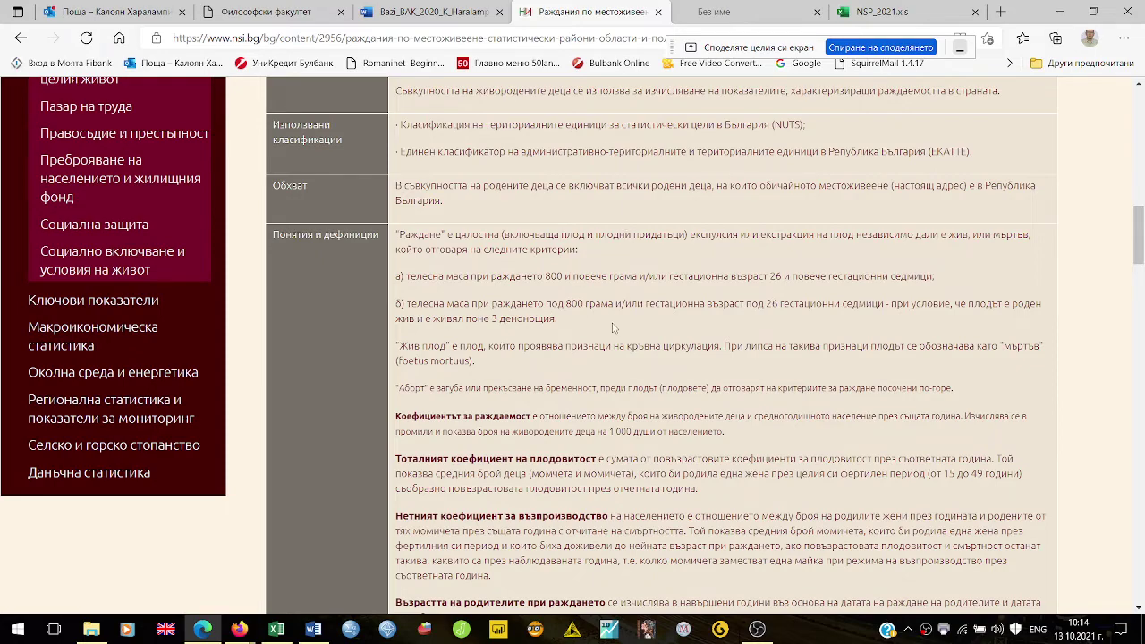
scroll(614, 330, "down", 1)
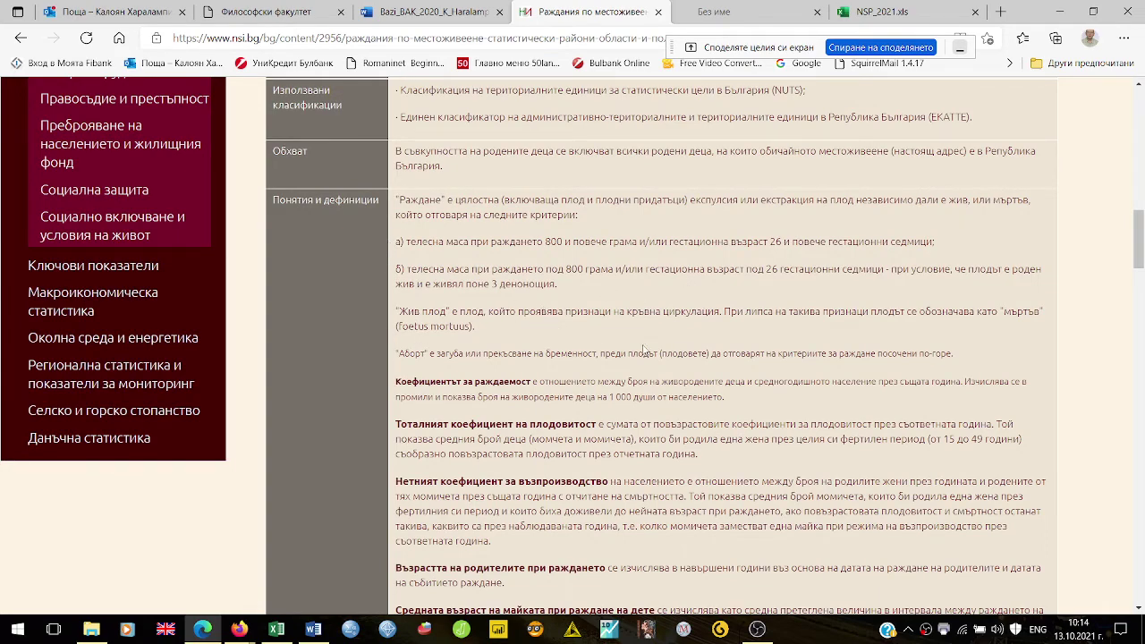
scroll(384, 292, "down", 1)
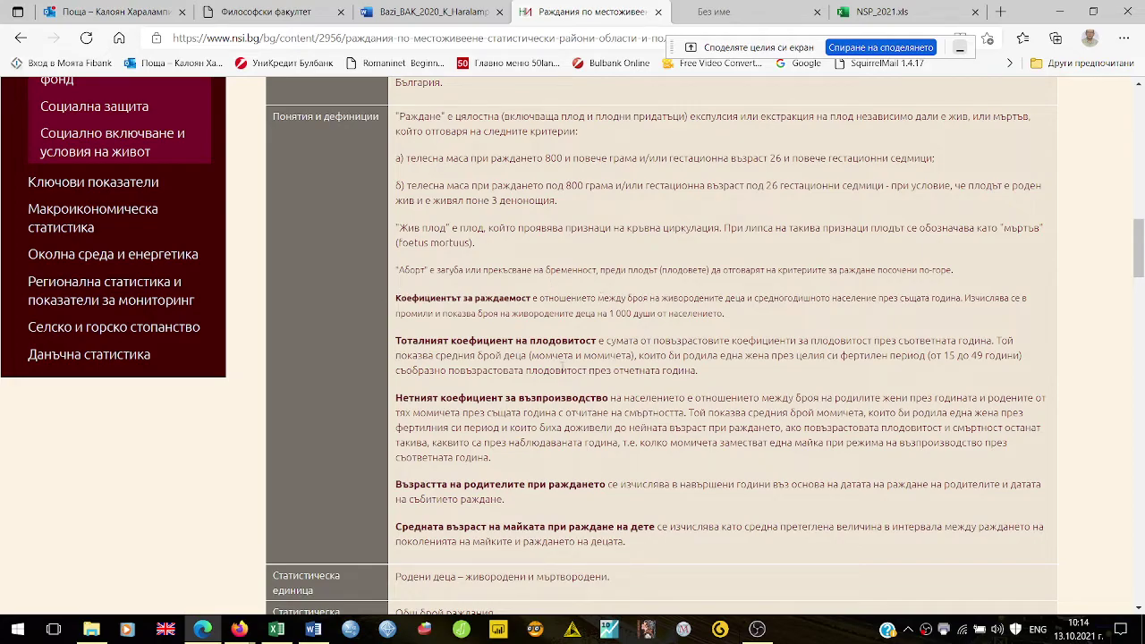
scroll(688, 382, "down", 2)
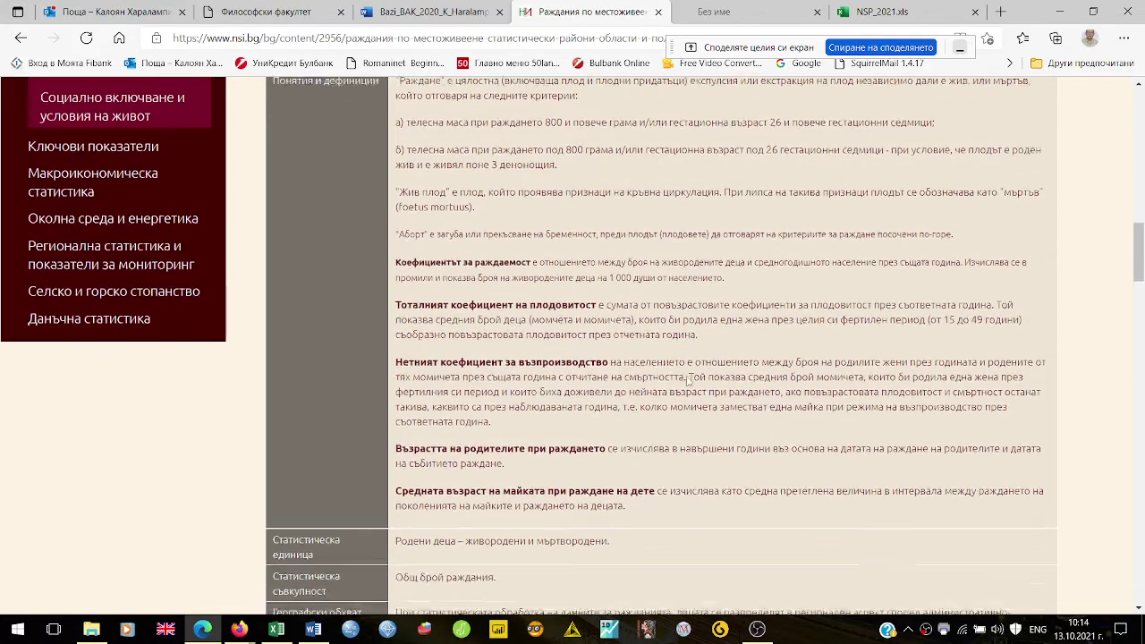
scroll(688, 382, "up", 3)
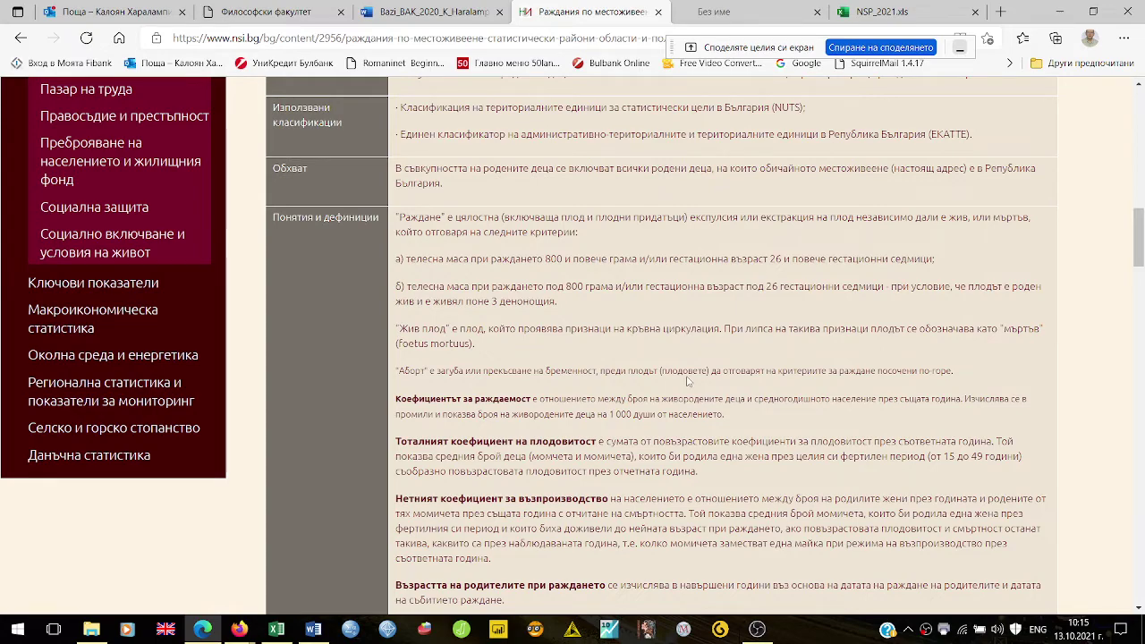
scroll(687, 381, "down", 2)
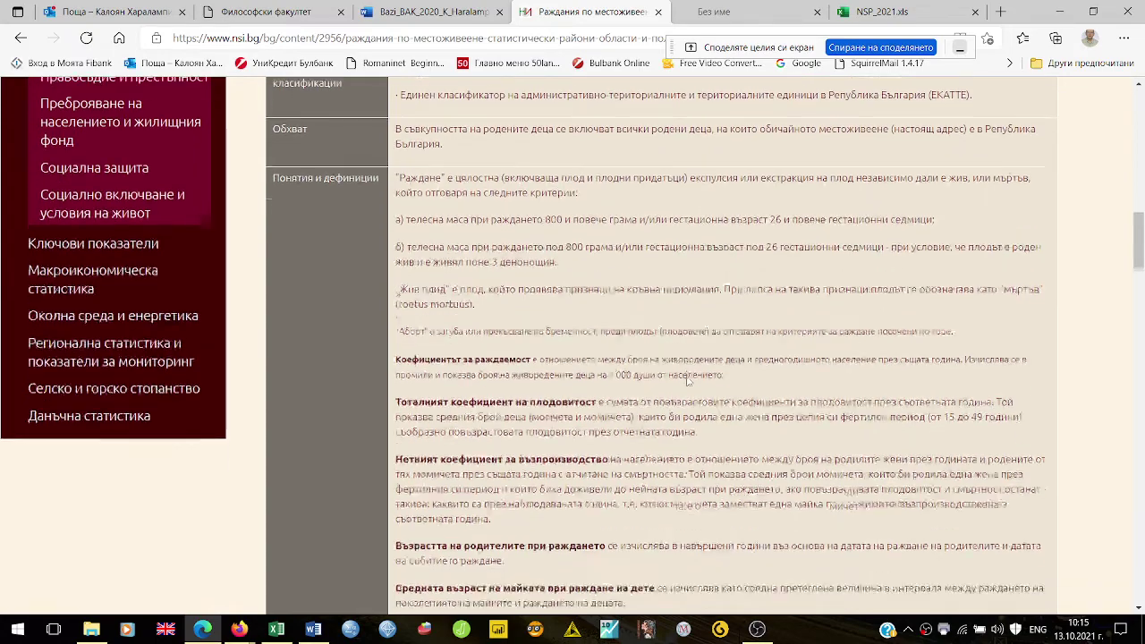
Examine the statistical unit, territorial and time coverage, measurement unit, reference period, legal basis and confidentiality entries of the „Раждаемост“ metadata.
scroll(688, 381, "down", 3)
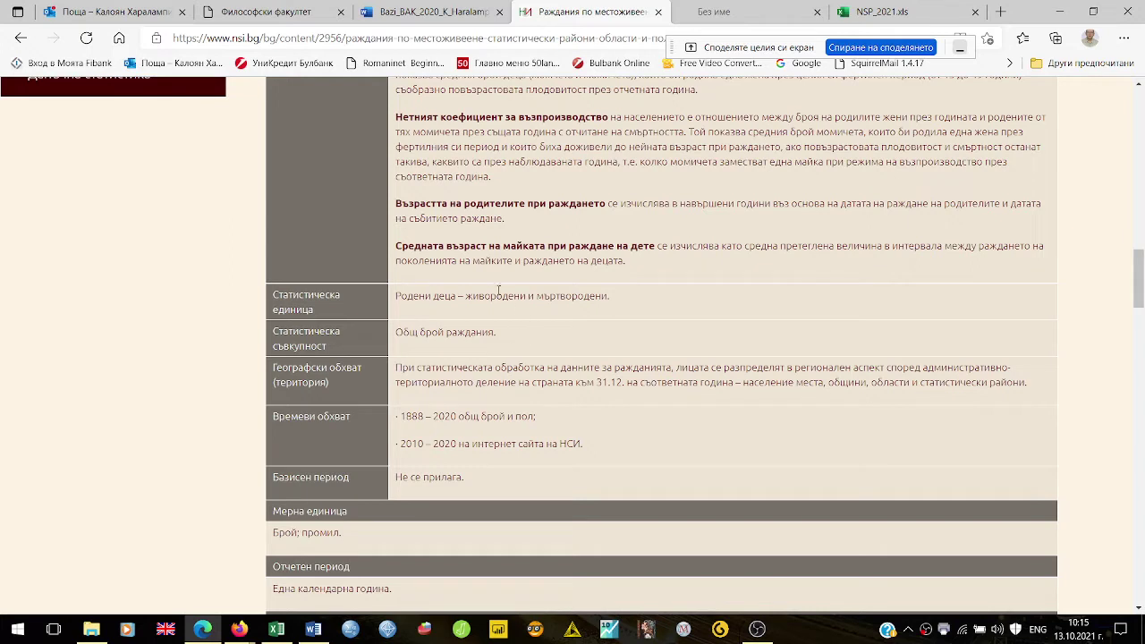
mouse_move(349, 294)
scroll(680, 394, "down", 3)
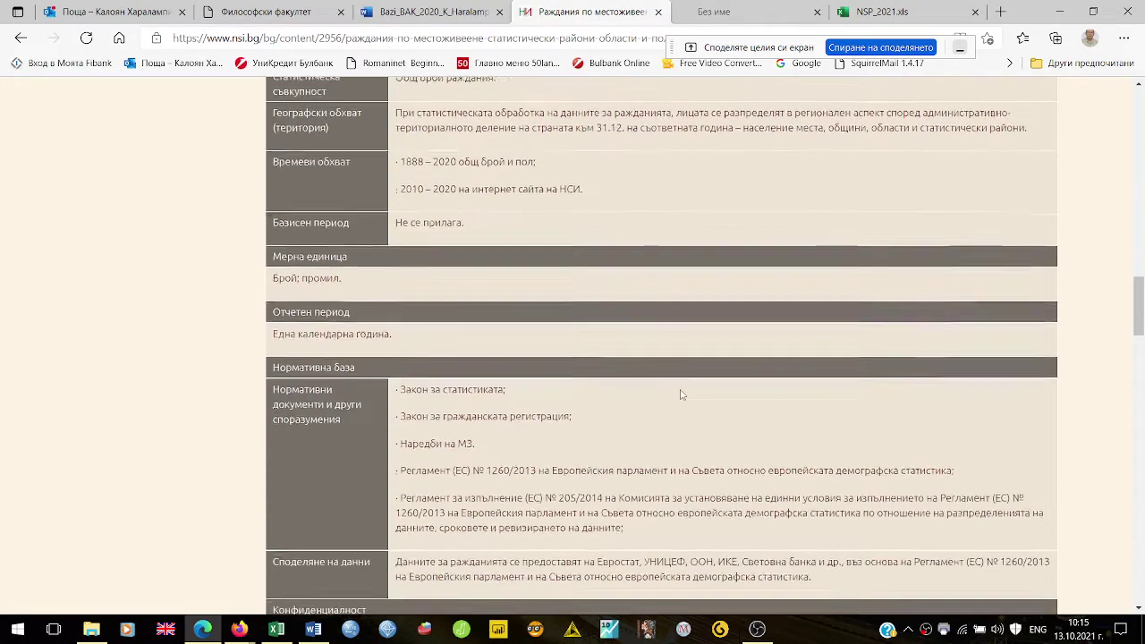
scroll(680, 393, "down", 1)
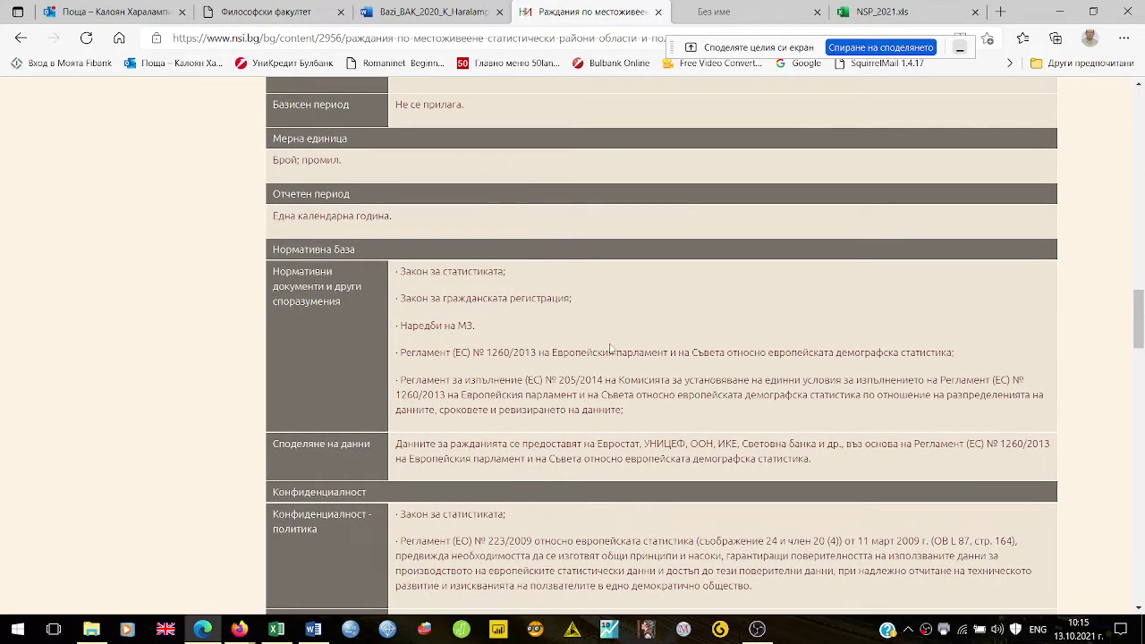
scroll(612, 349, "down", 3)
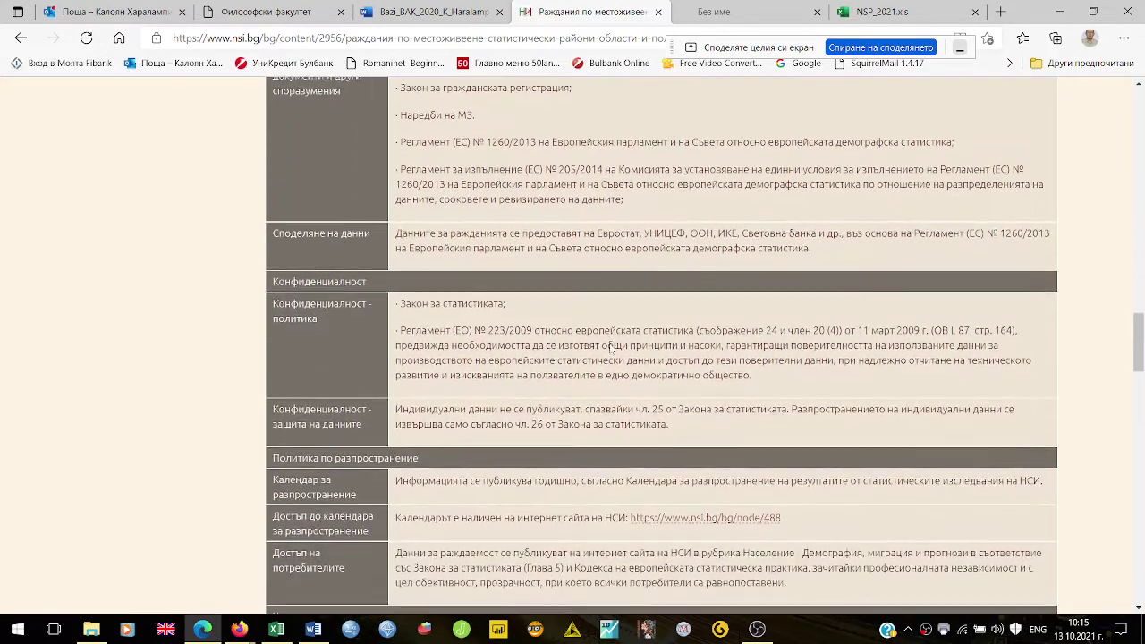
Examine the dissemination policy, publications, quality, comparability and „Статистическа обработка“ entries in the rest of the metadata.
scroll(611, 349, "down", 3)
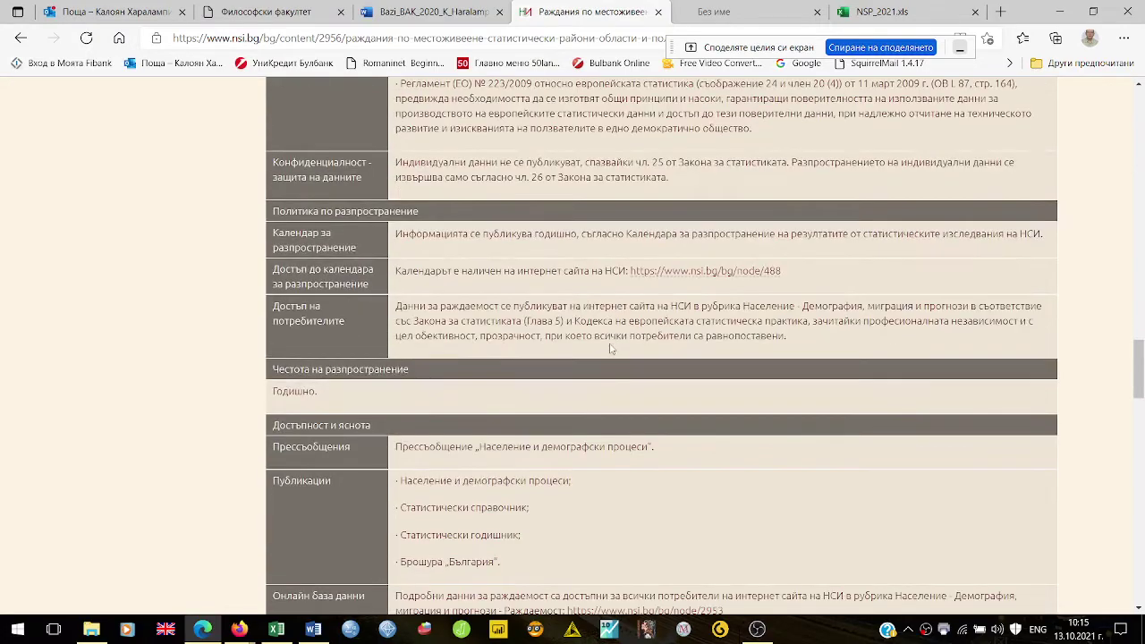
scroll(611, 349, "down", 8)
scroll(612, 349, "down", 2)
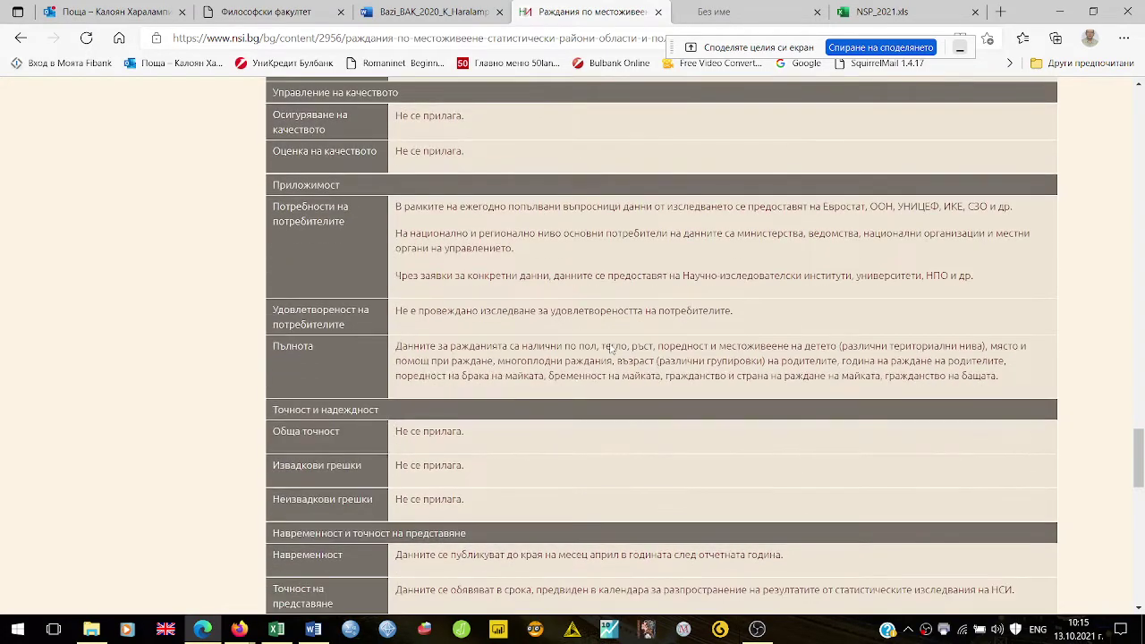
scroll(611, 349, "down", 12)
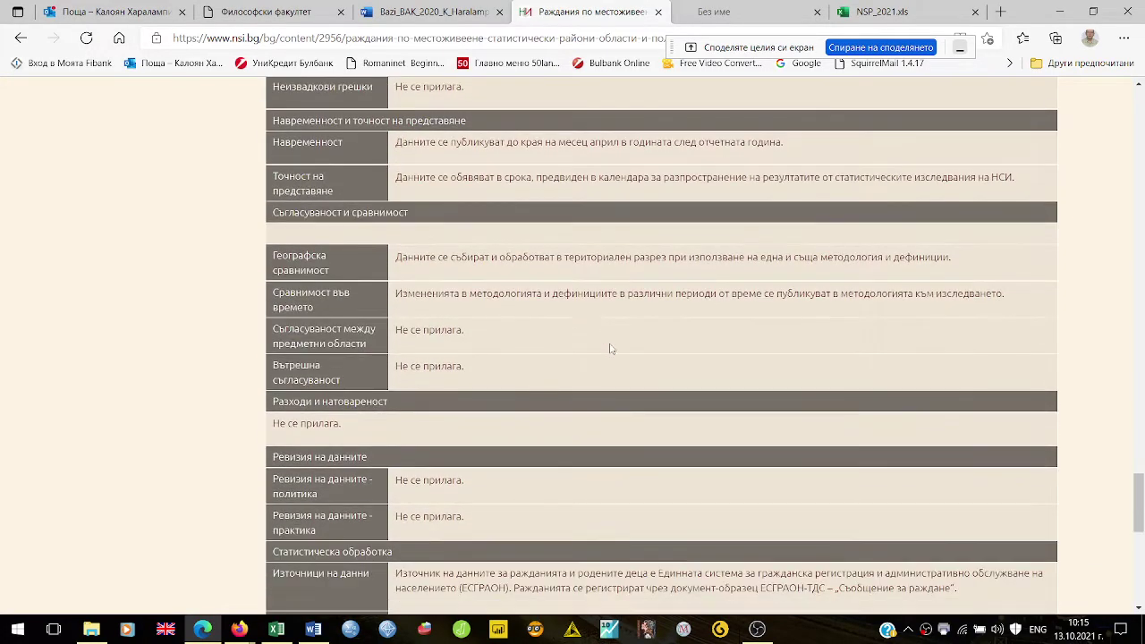
scroll(611, 349, "up", 3)
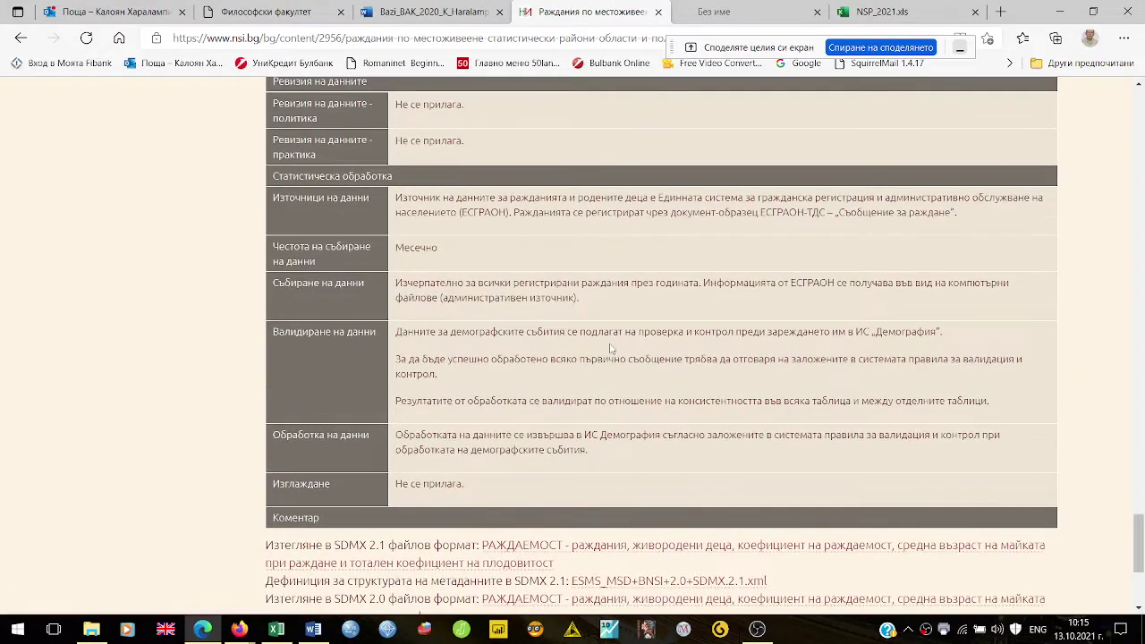
Review the „Географски обхват“ and „Времеви обхват“ entries again, and reopen „Данни“ for births by residence, statistical regions, districts and sex.
scroll(611, 349, "up", 12)
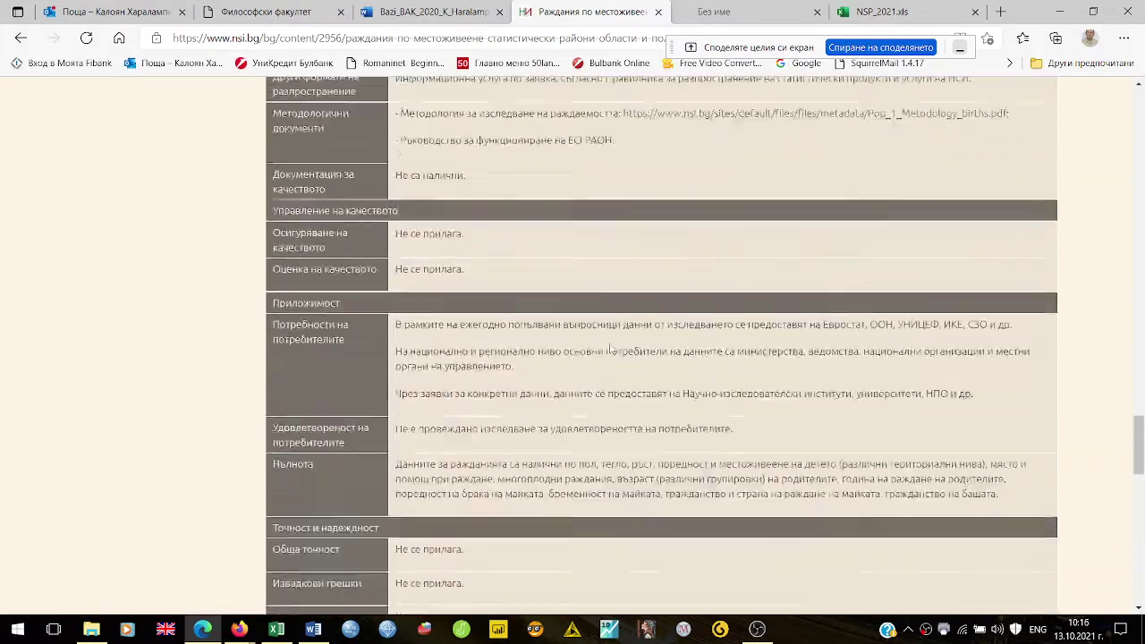
scroll(611, 349, "up", 10)
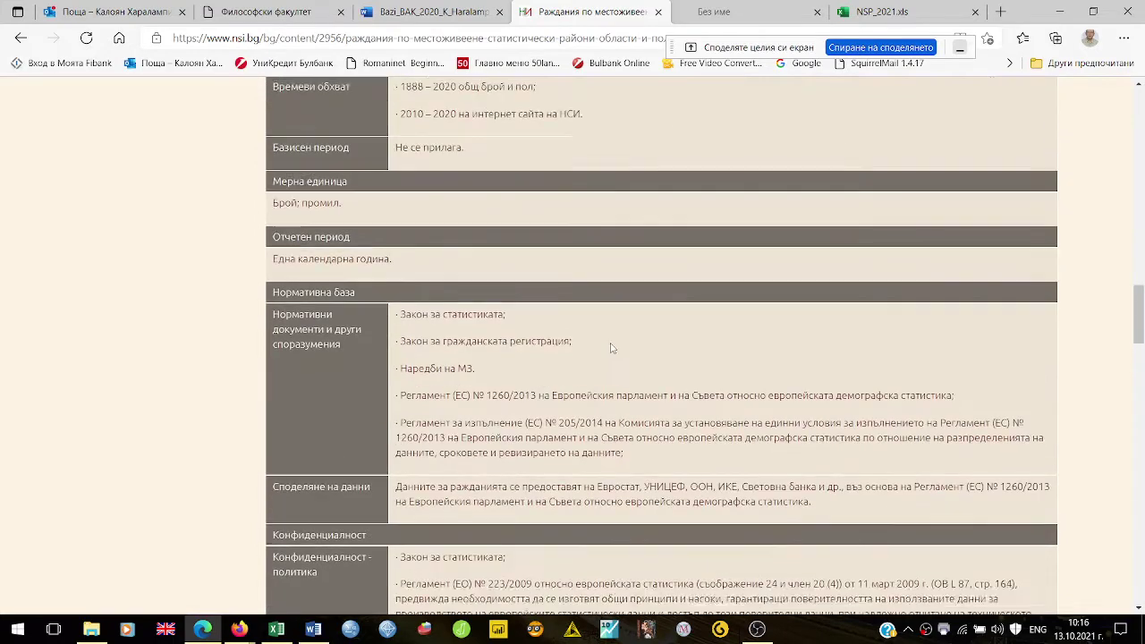
scroll(611, 349, "up", 3)
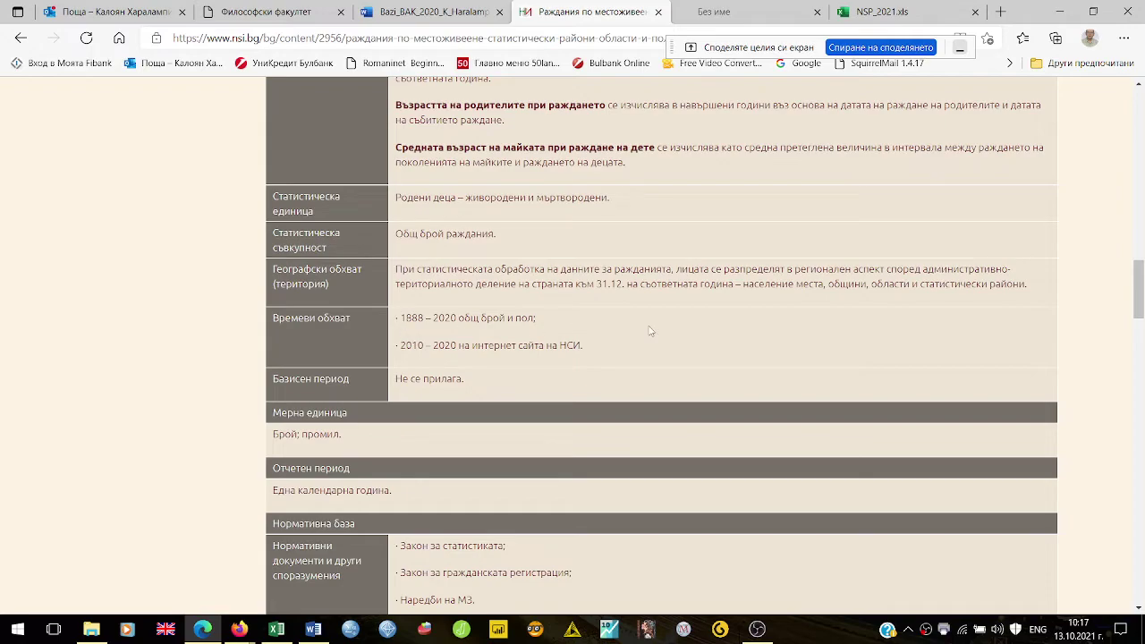
scroll(652, 331, "up", 1)
scroll(654, 326, "up", 10)
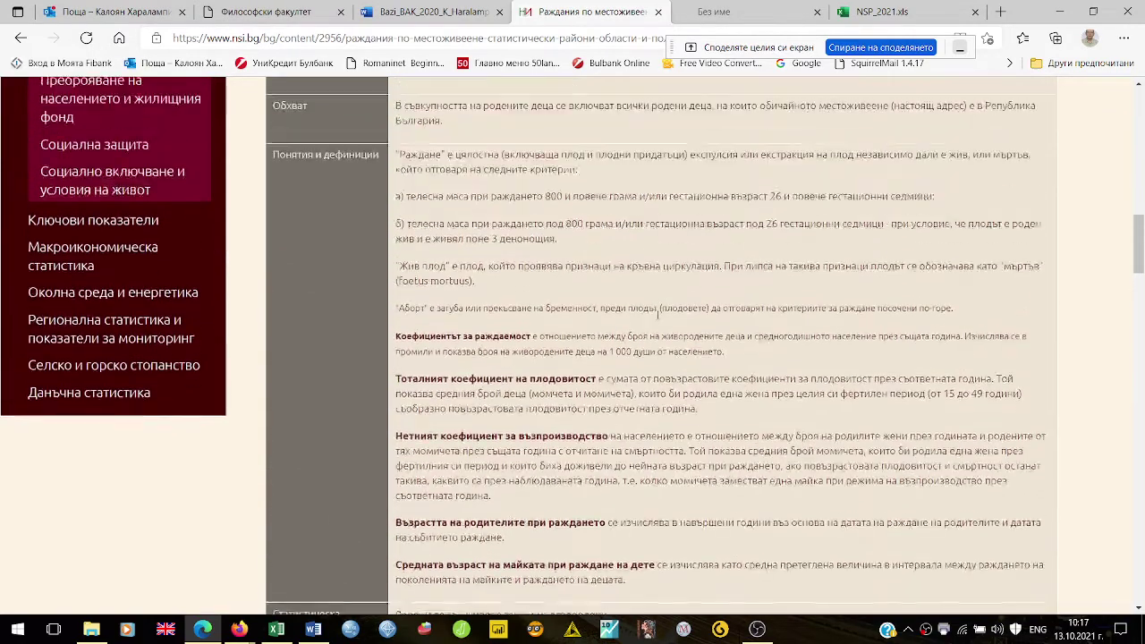
scroll(658, 317, "up", 5)
scroll(659, 317, "down", 3)
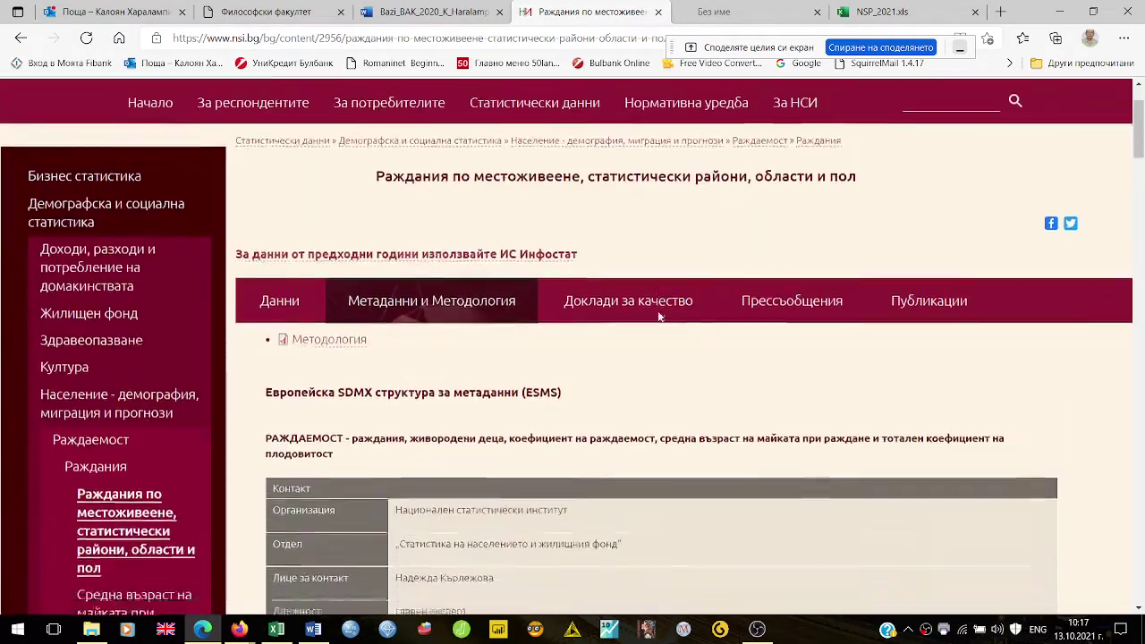
scroll(659, 317, "up", 1)
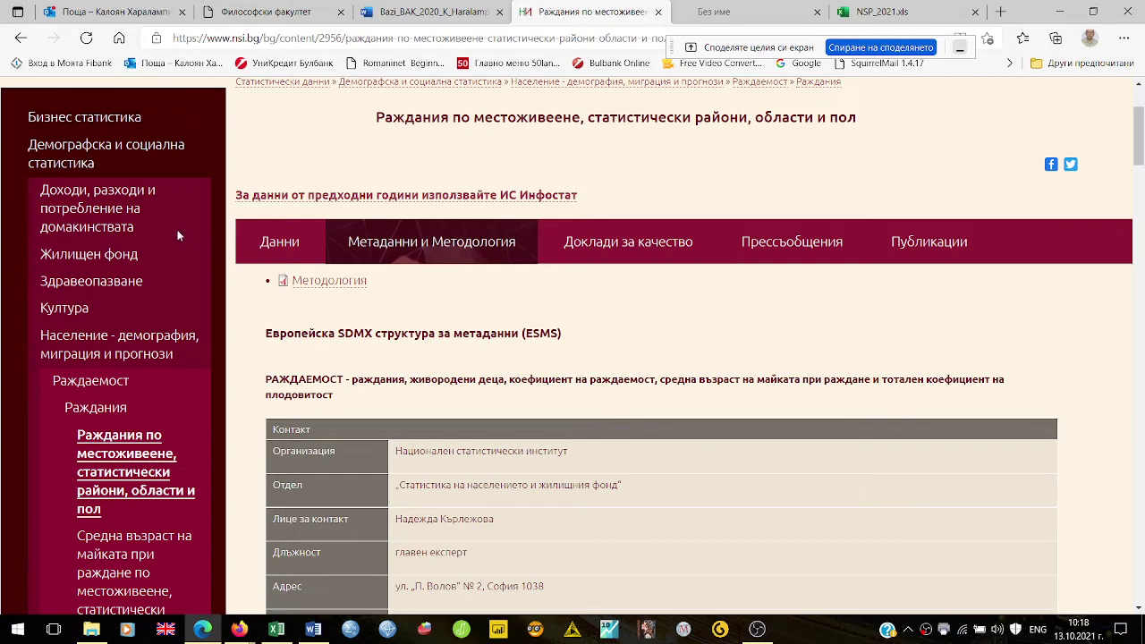
left_click(279, 247)
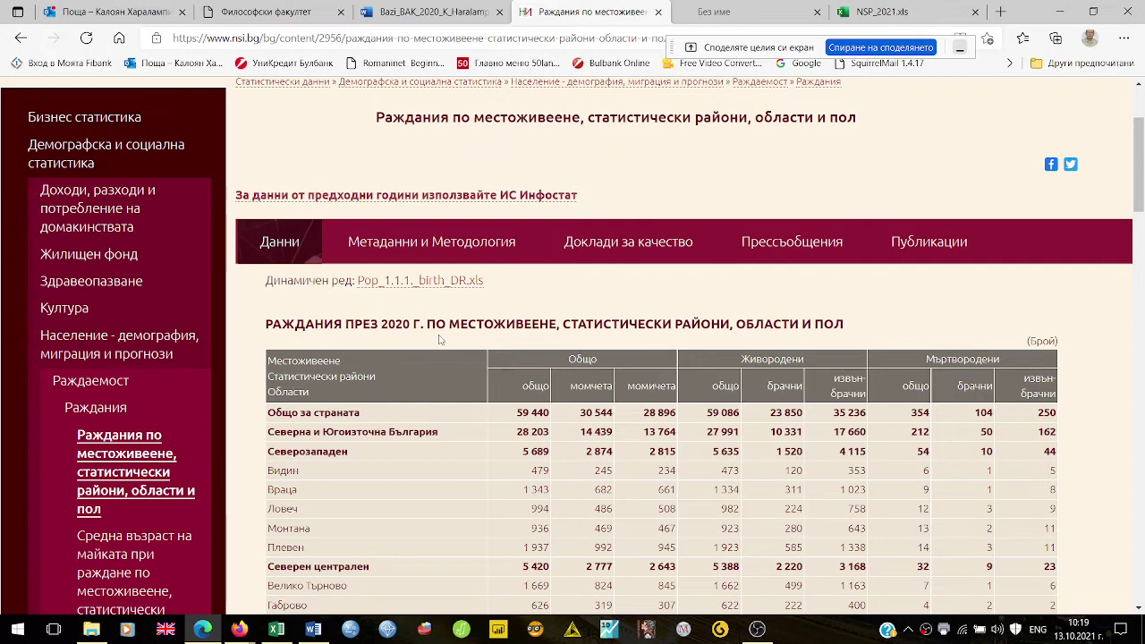
Switch to the Word document and start a numbered list below „What we do?“ with the item „Фиксирани таблици“.
left_click(318, 631)
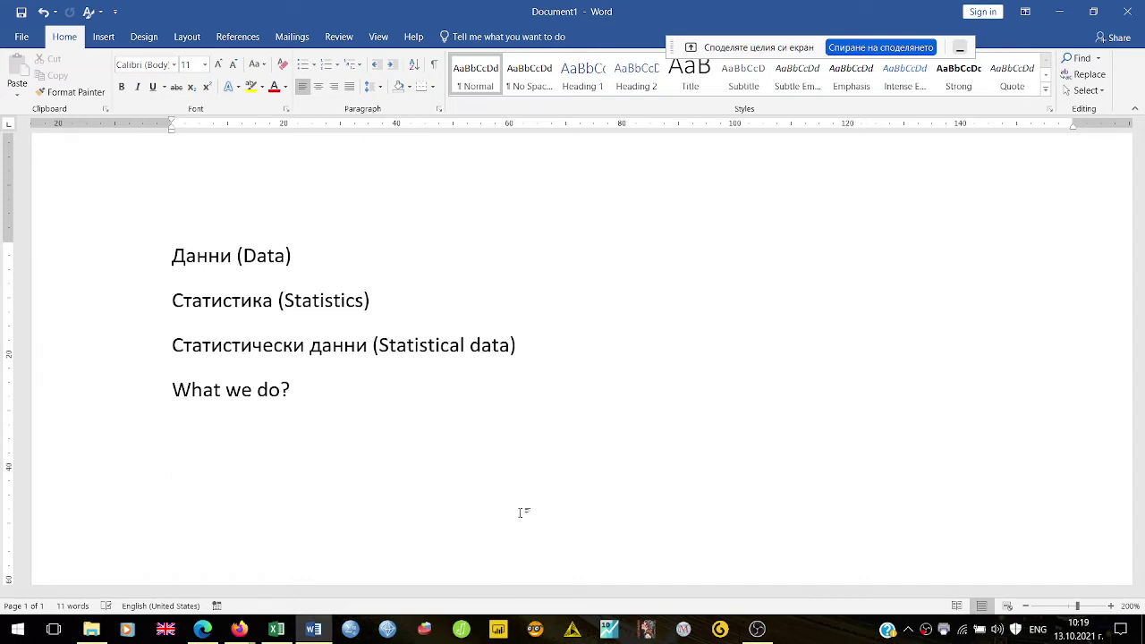
type("1=")
key("BackSpace")
key("alt+shift")
type(". ")
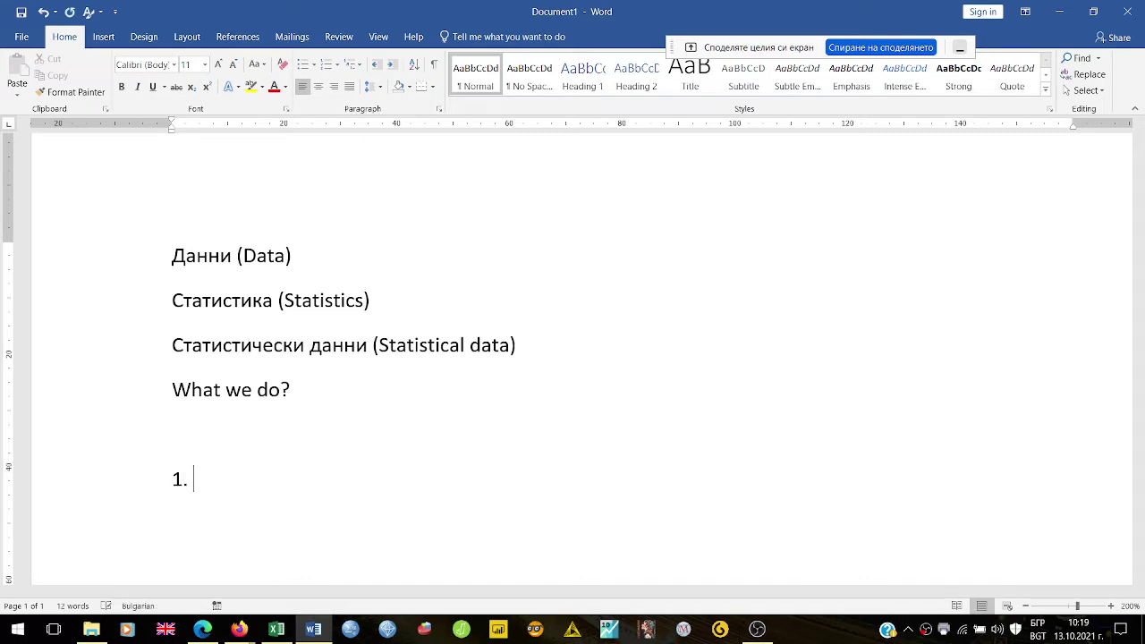
type("Фиксирани таб")
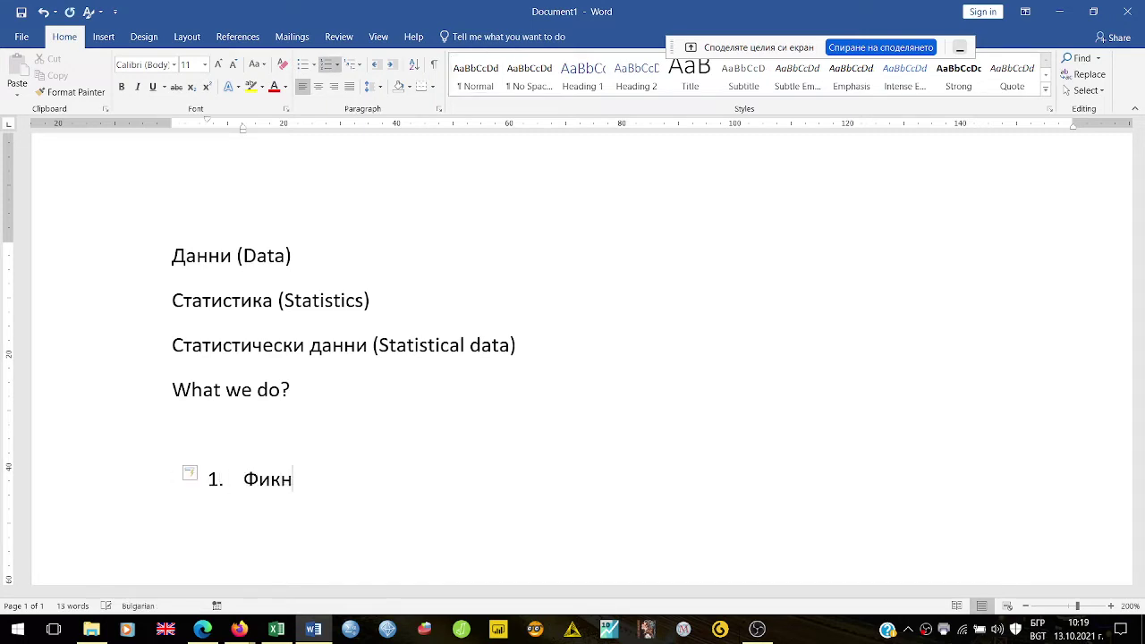
type("лици")
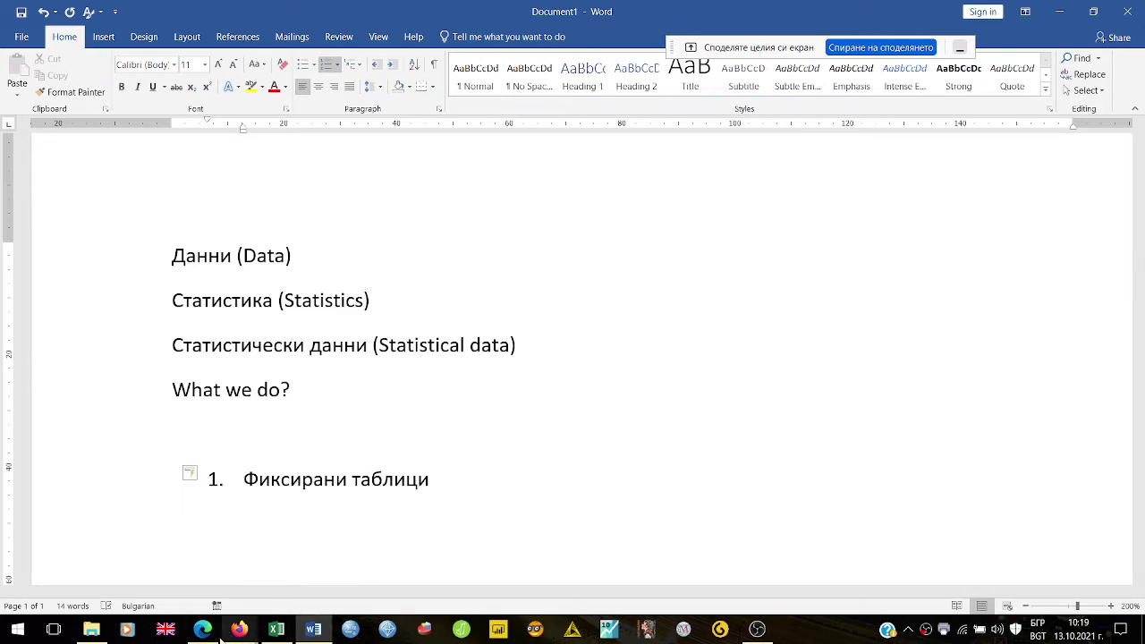
Switch back to the births page in Edge, and download the time-series file Pop_1.1.1._birth_DR.xls and open it in Excel.
left_click(220, 631)
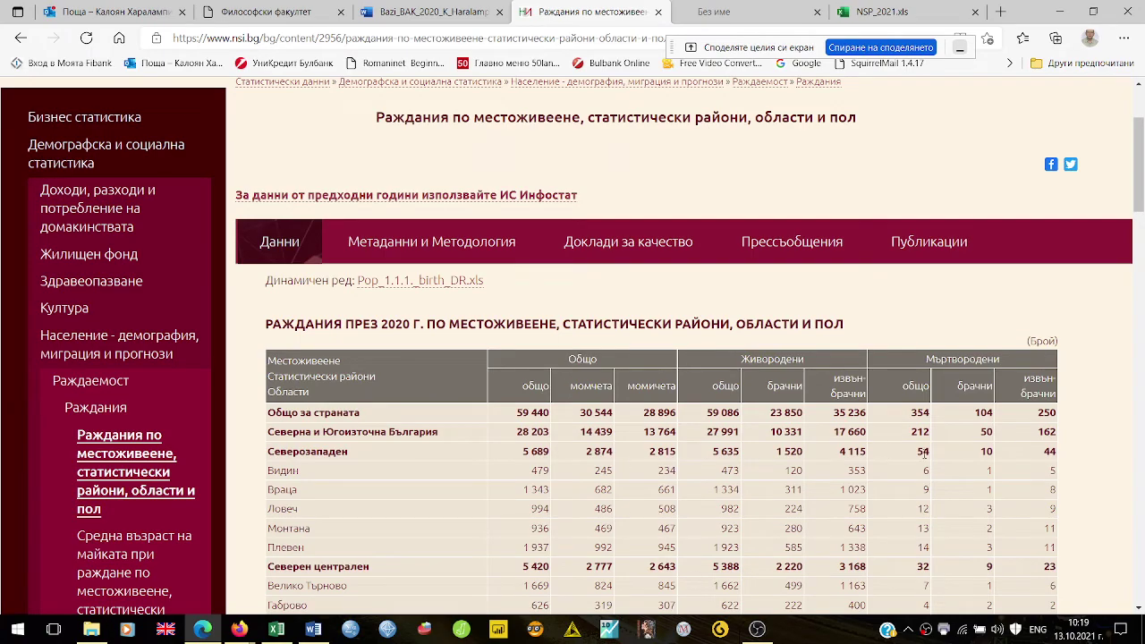
scroll(922, 463, "down", 2)
scroll(919, 462, "down", 3)
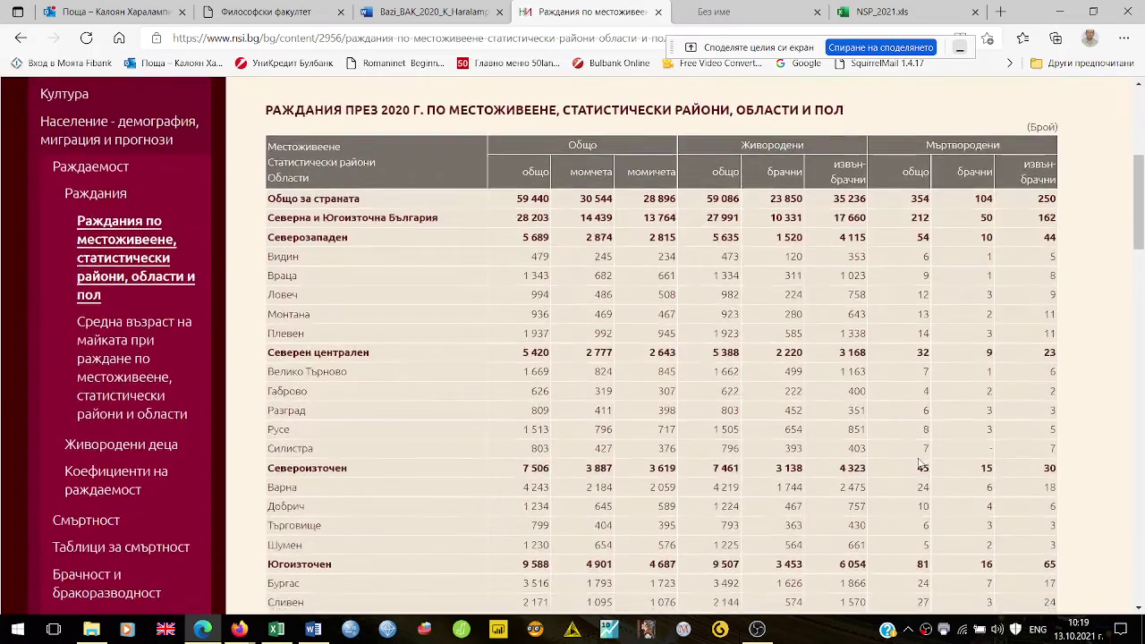
scroll(919, 463, "up", 6)
scroll(919, 463, "down", 3)
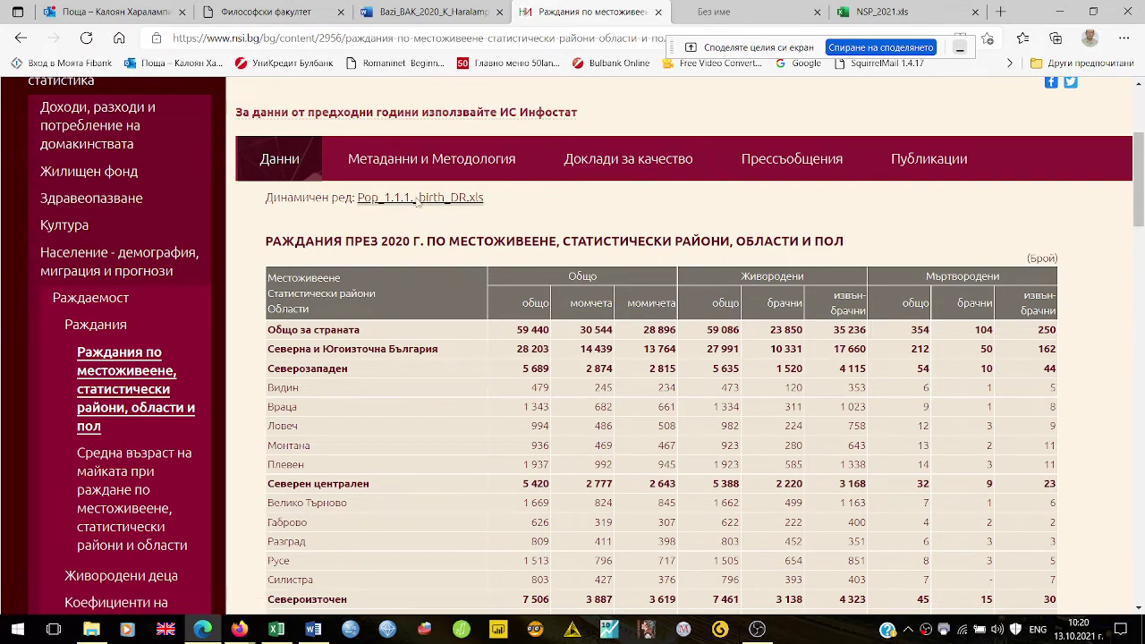
left_click(417, 199)
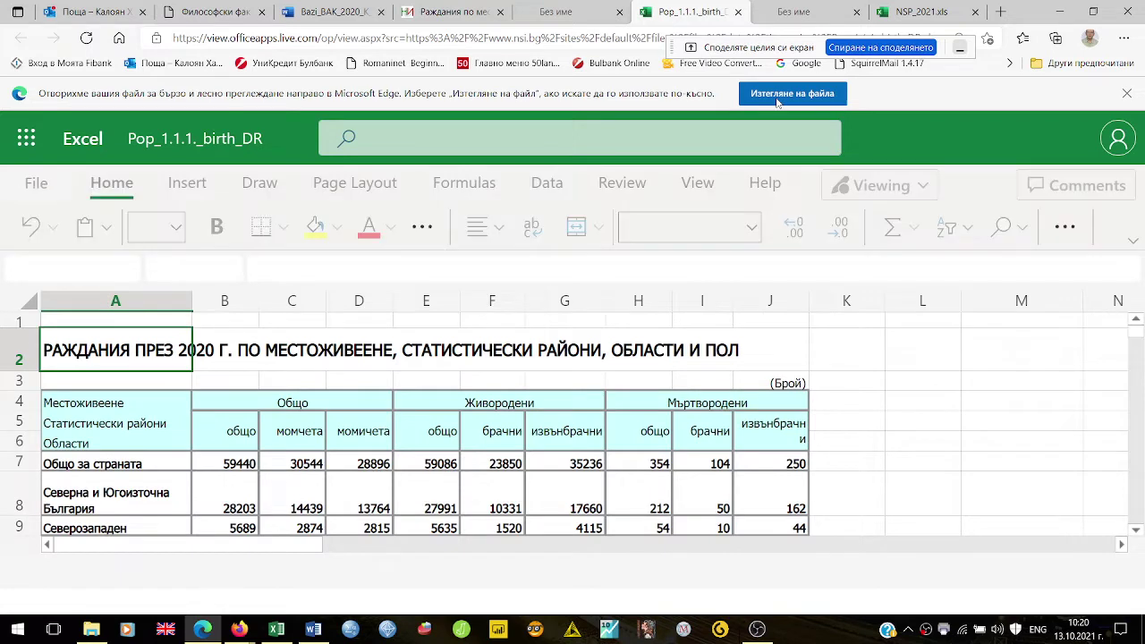
left_click(778, 95)
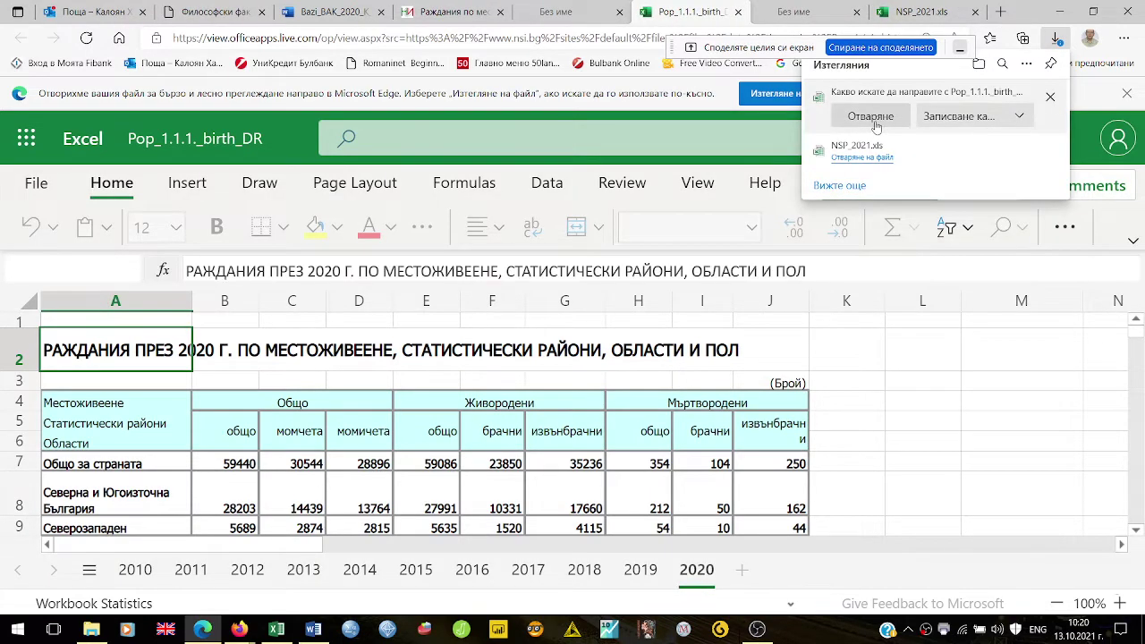
left_click(872, 116)
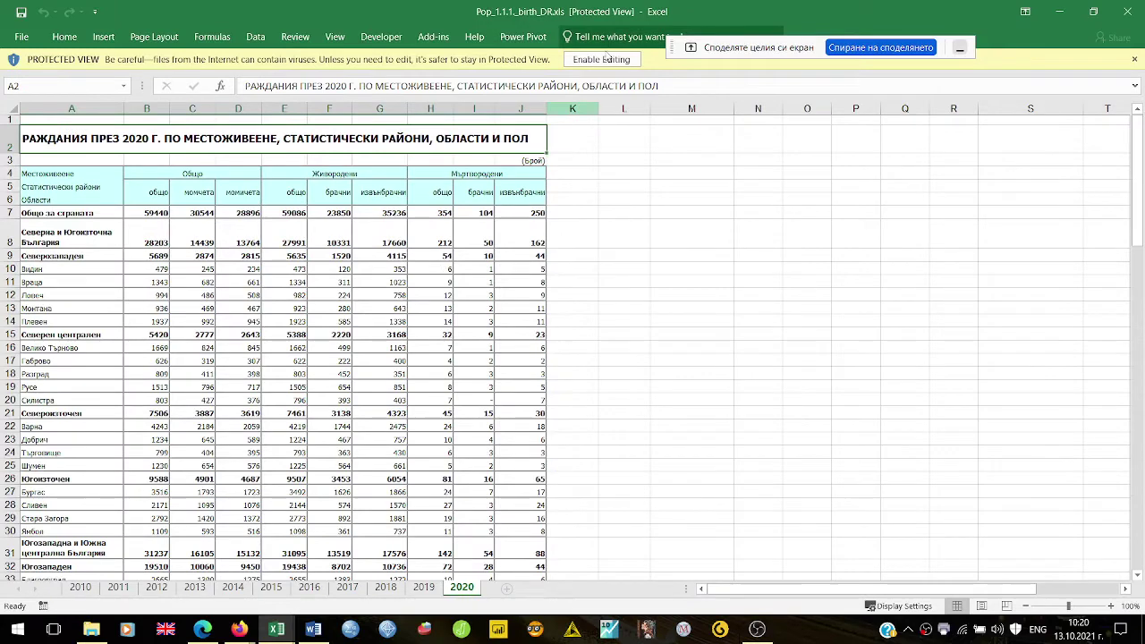
View the 2019, 2010, 2011 and 2012 sheets, return to the 2020 sheet and enable editing of the workbook.
left_click(421, 594)
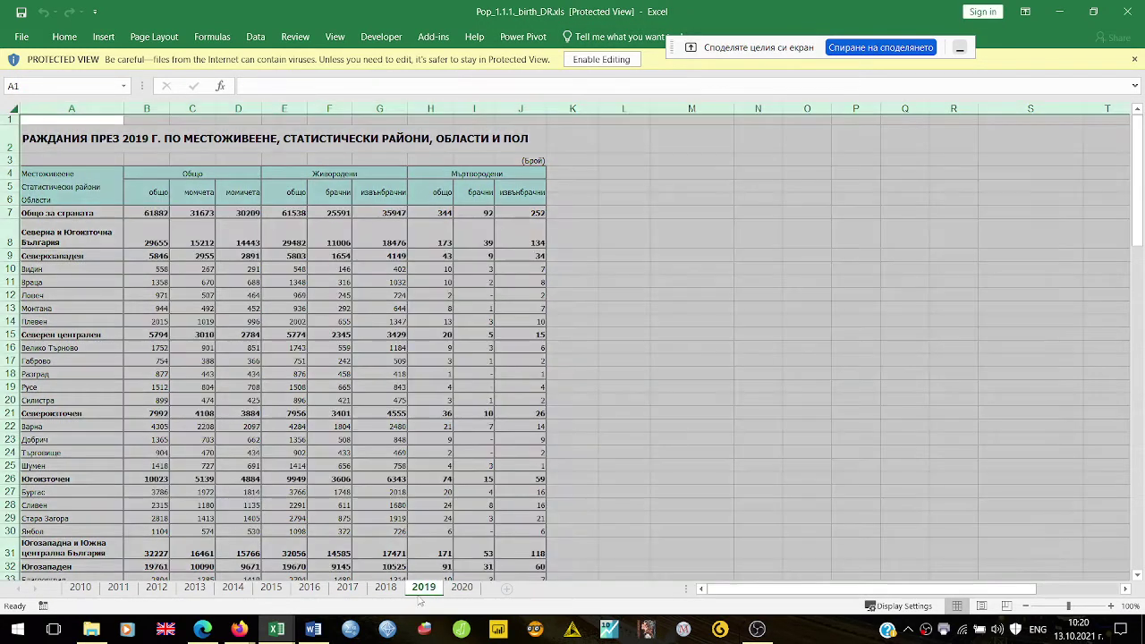
left_click(81, 593)
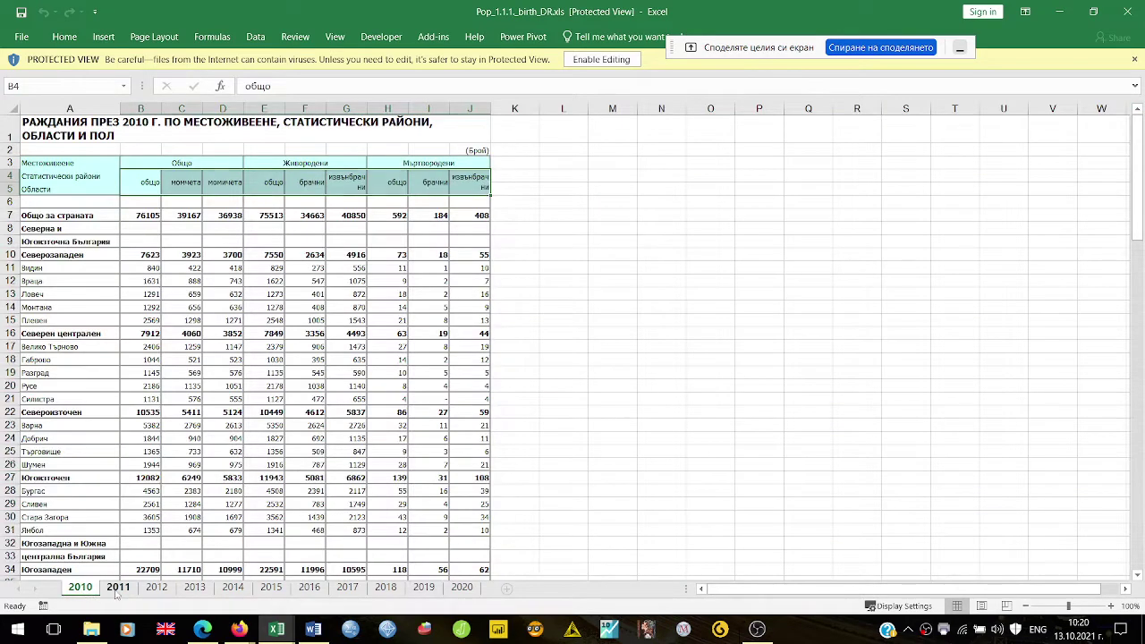
left_click(118, 593)
left_click(157, 593)
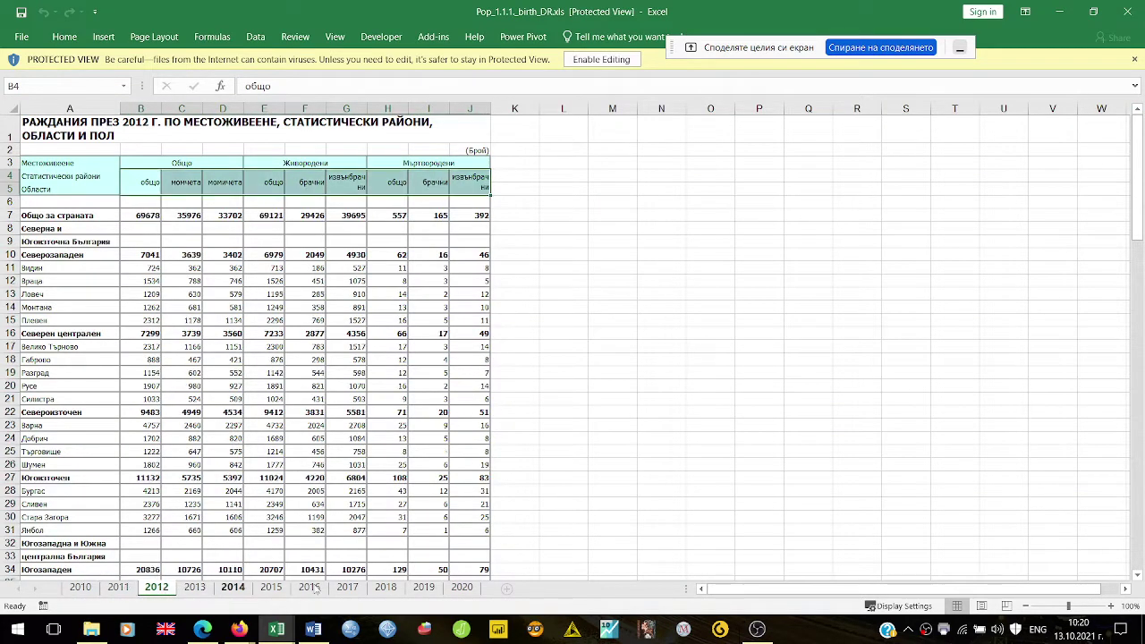
left_click(461, 592)
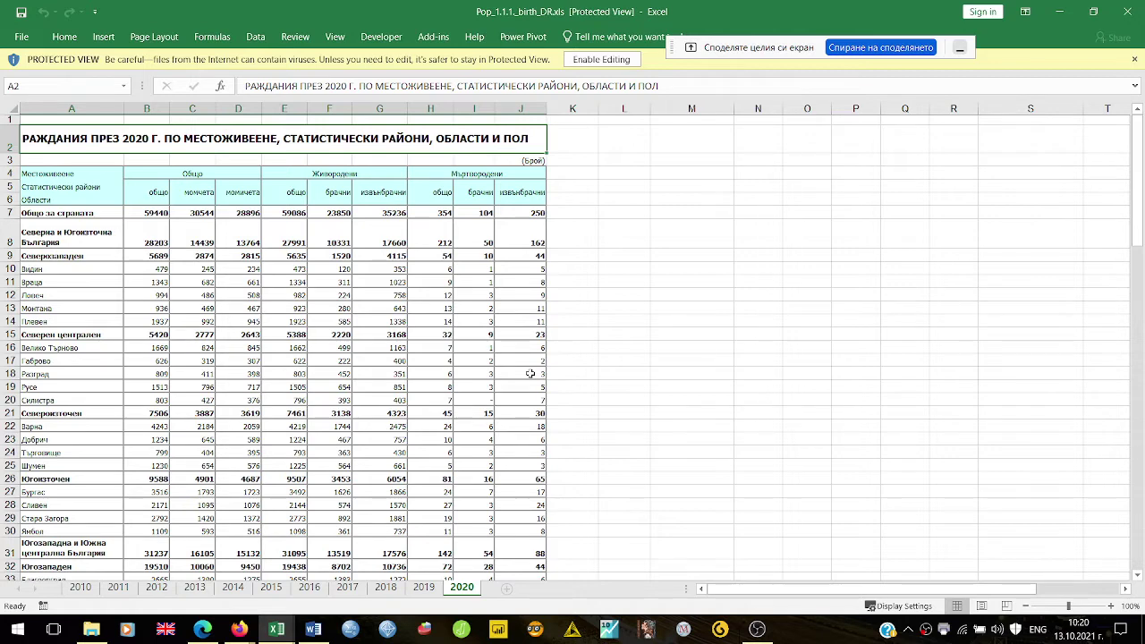
left_click(593, 60)
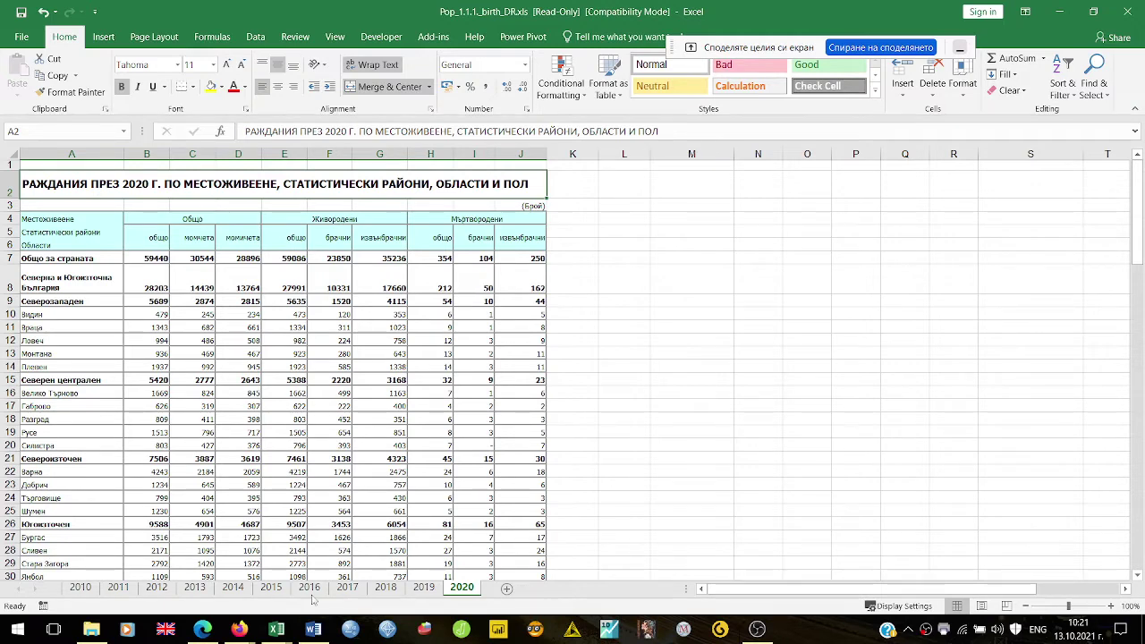
Switch to the Word document and add „Филтри“ as the second item of the numbered list.
left_click(313, 630)
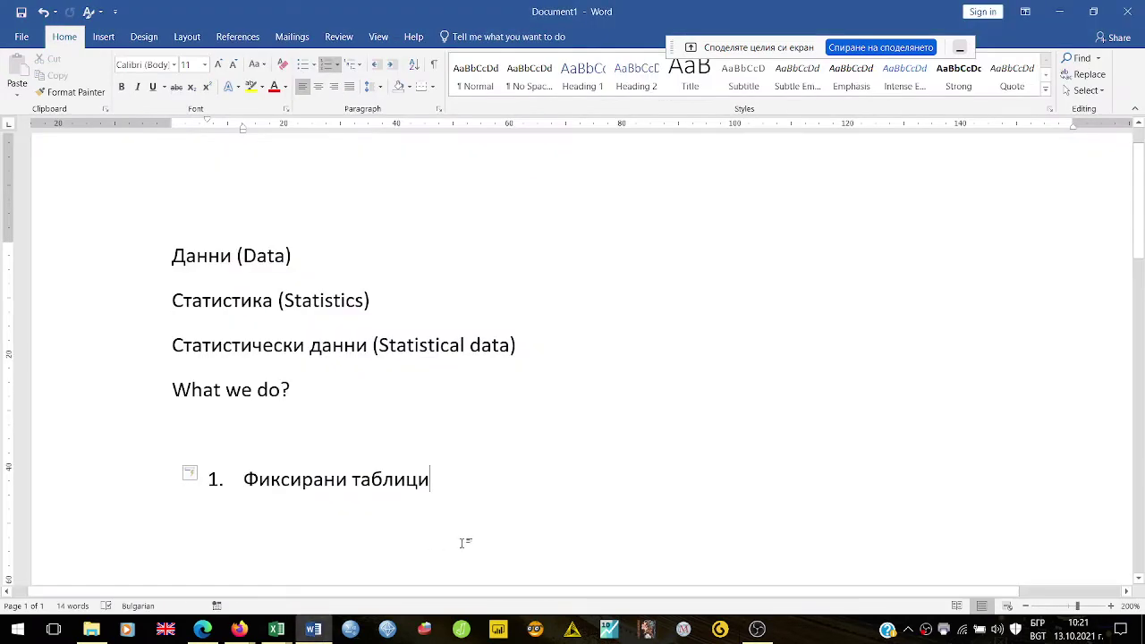
key("Return")
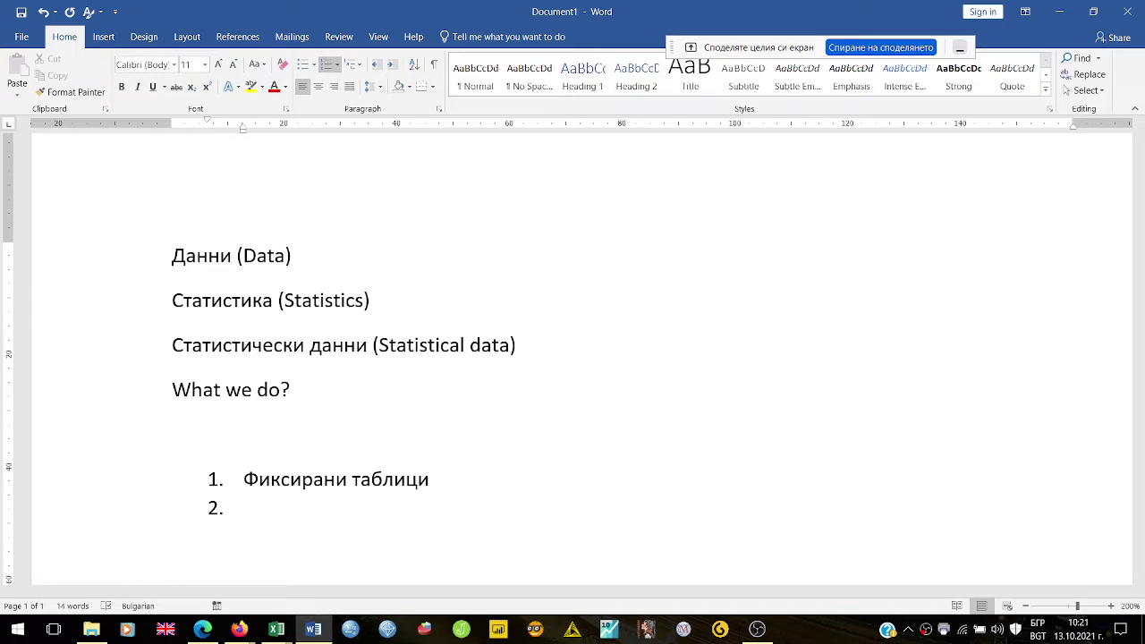
type("Филтри")
Return to the births workbook in Excel and examine the „Общо за страната“, „Северна и Югоизточна България“ and „Северозападен“ rows of the 2020 sheet.
left_click(314, 631)
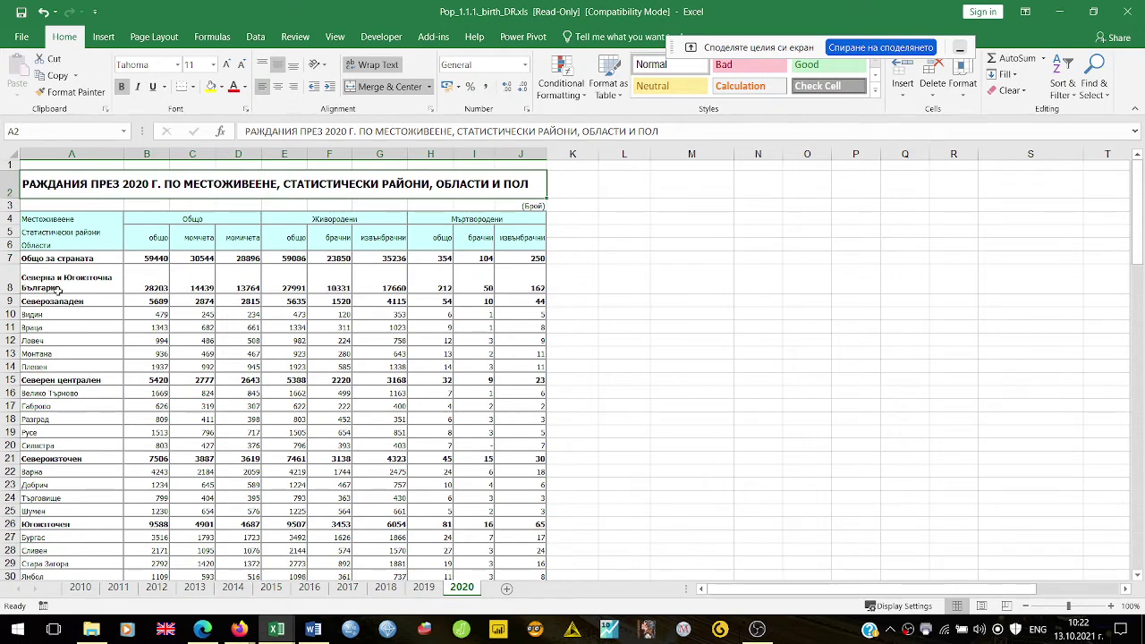
left_click(67, 259)
left_click(78, 278)
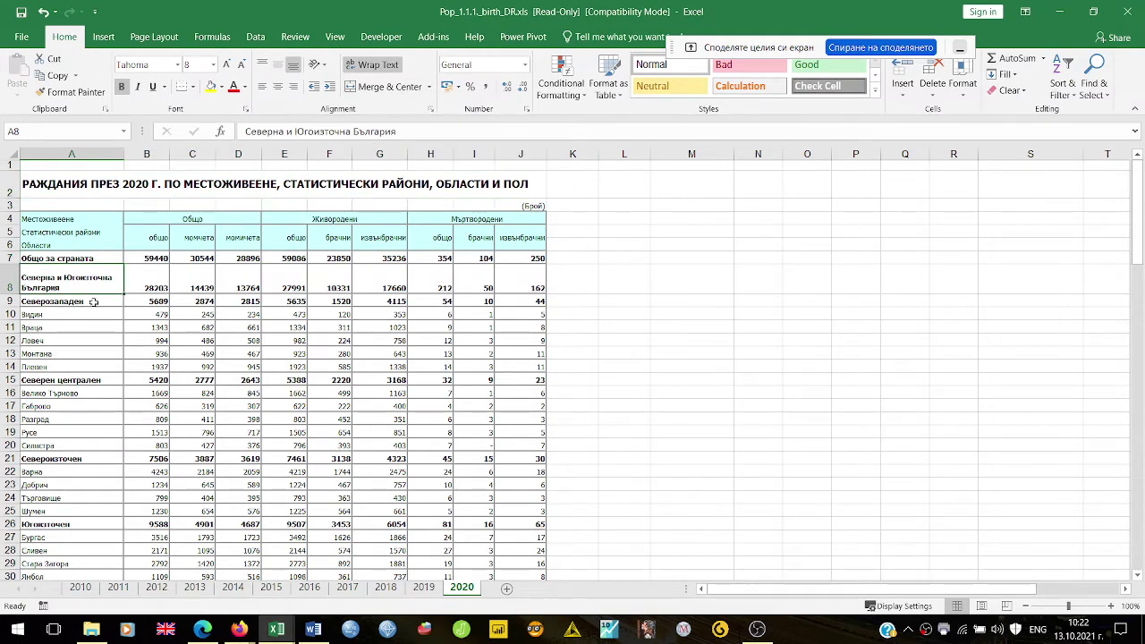
left_click(96, 303)
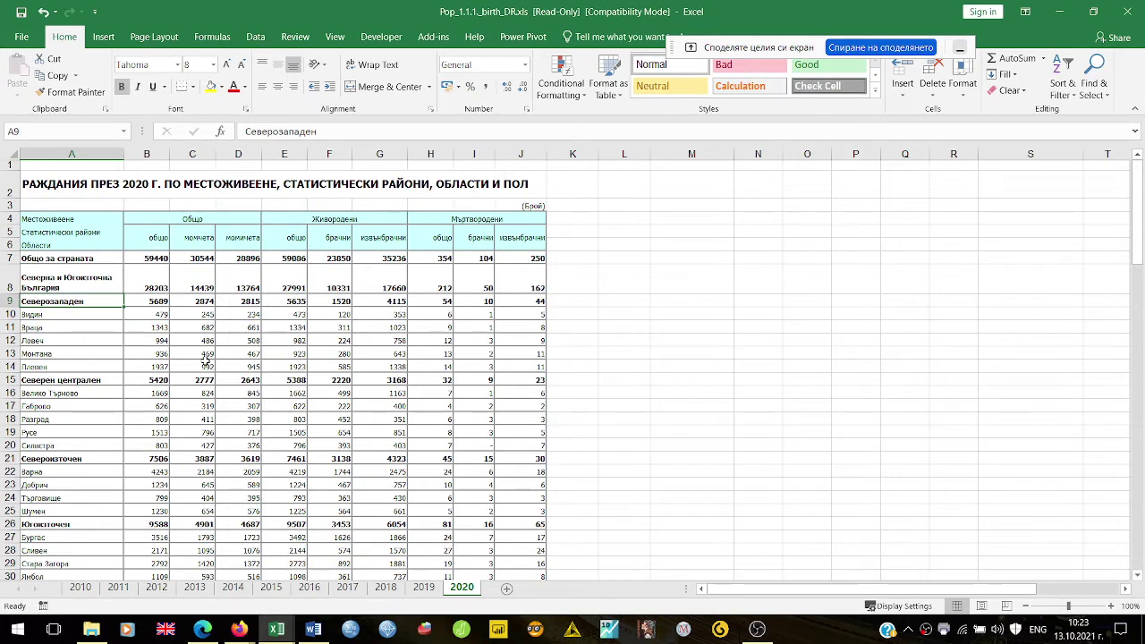
Switch to the Word document and add „Филтри + промяна на структурата“ as the third item of the numbered list.
left_click(314, 632)
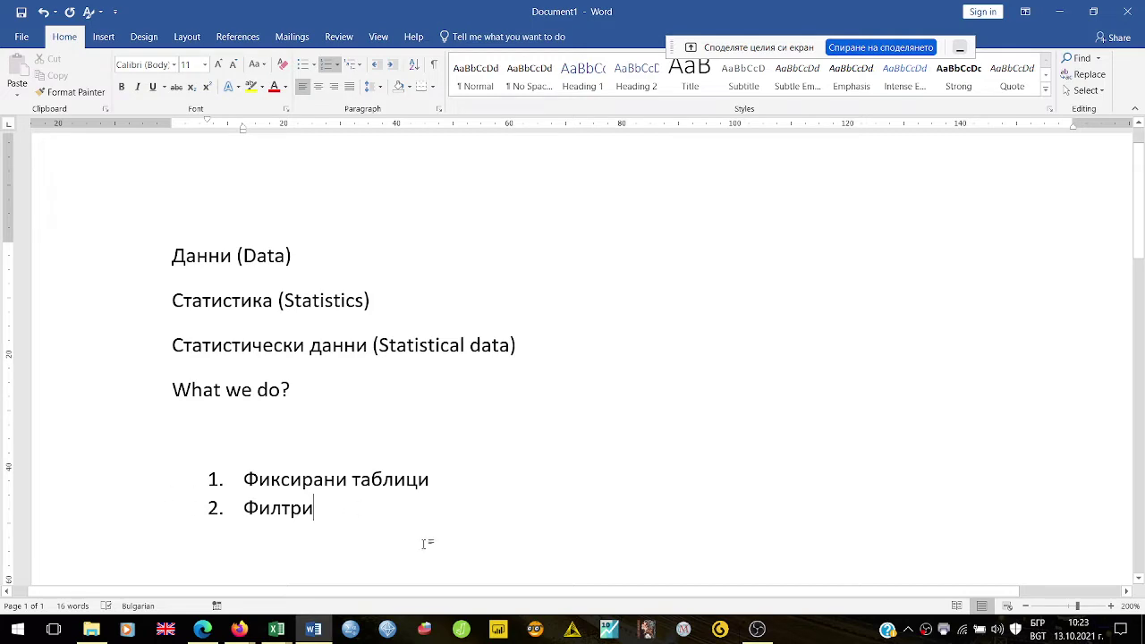
key("Return")
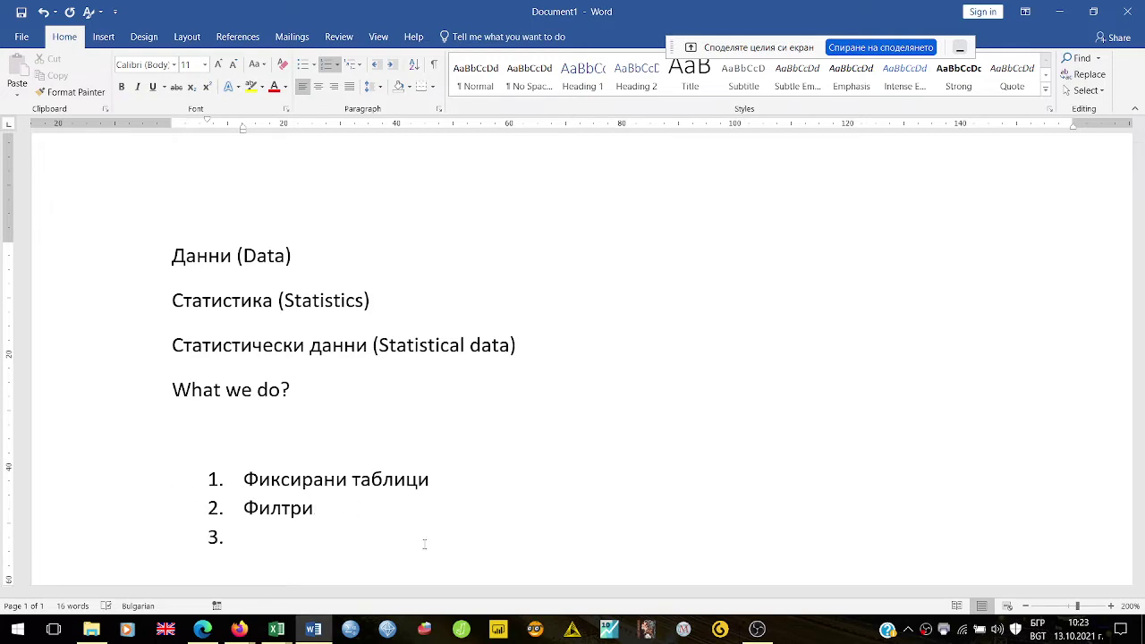
type("Филтри + промя")
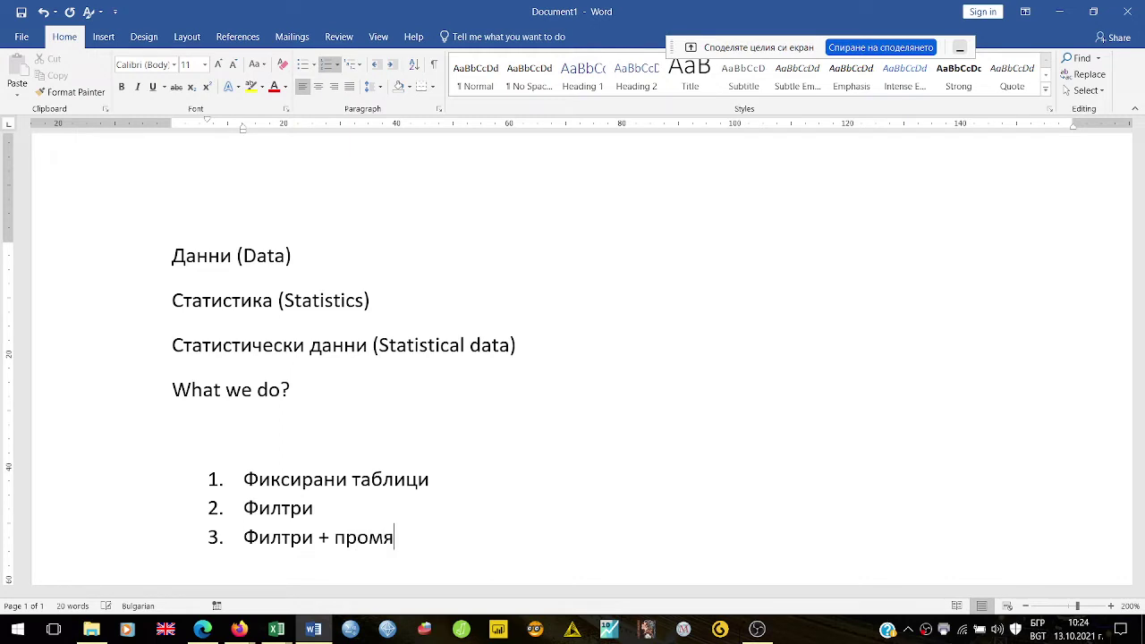
type("на на структурата")
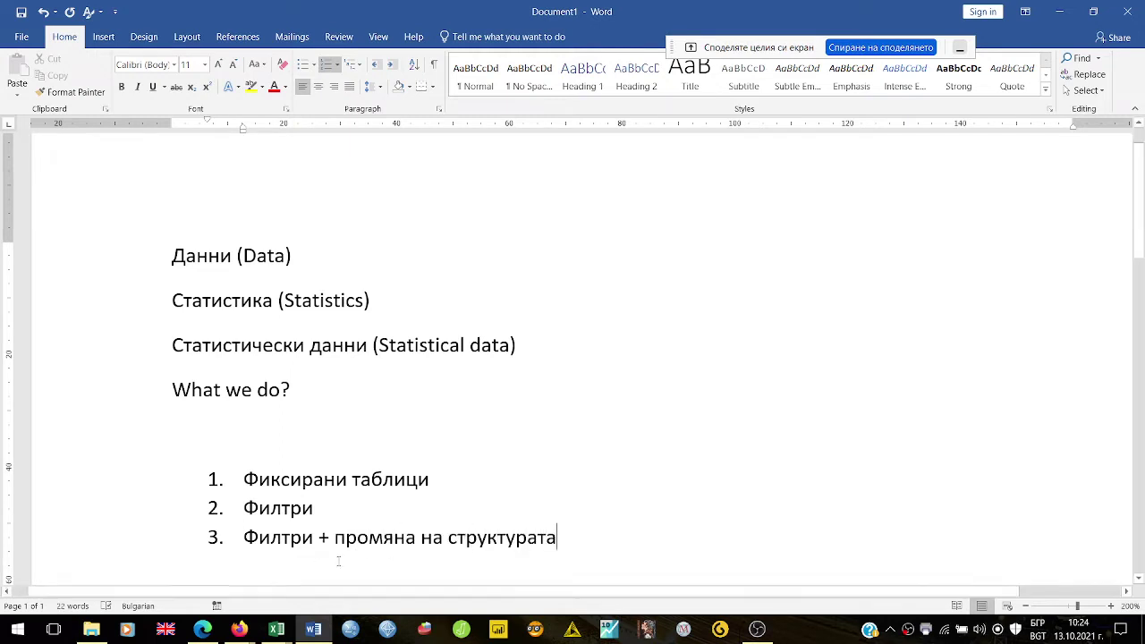
mouse_move(239, 631)
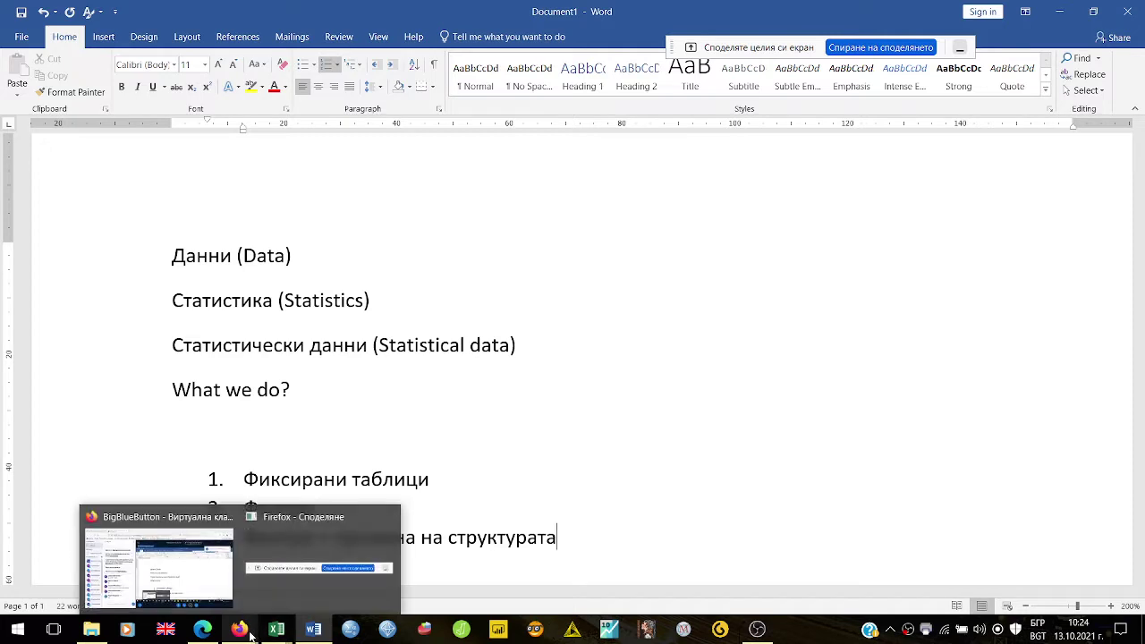
left_click(493, 509)
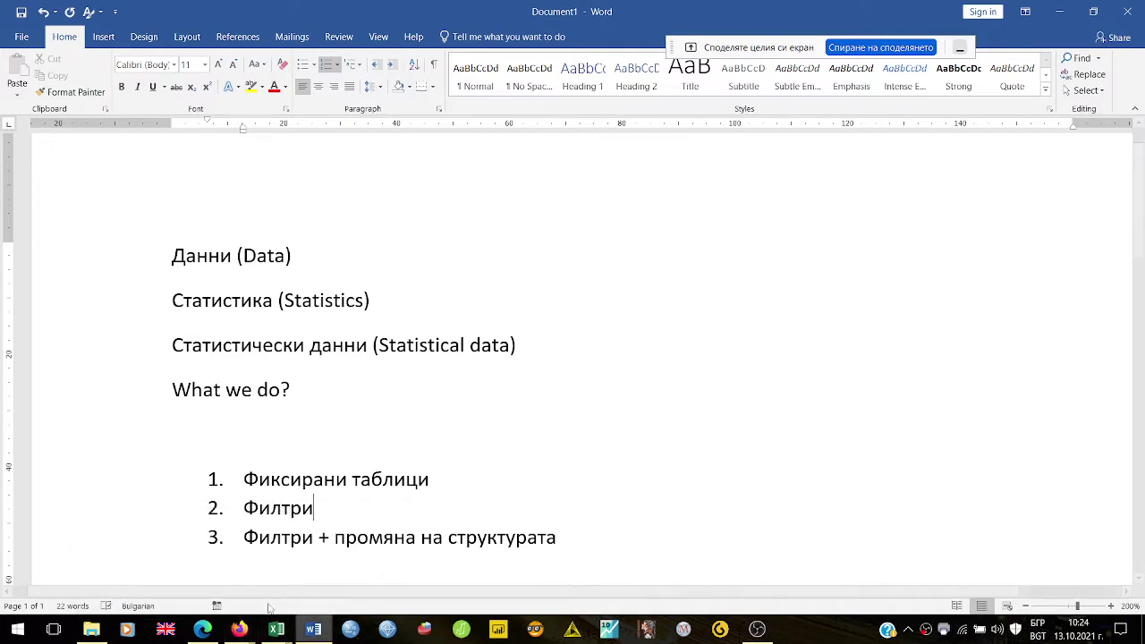
Return to the births workbook in Excel and examine the „Общо“, „Живородени“ and „Мъртвородени“ column groups of the 2020 sheet.
mouse_move(273, 633)
left_click(354, 577)
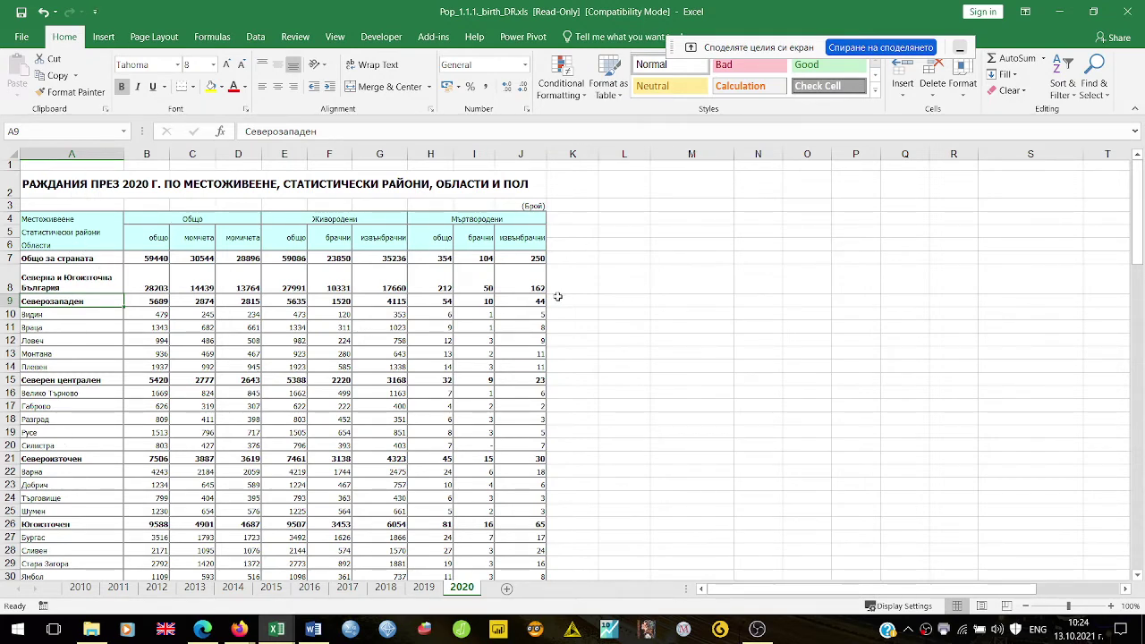
left_click(213, 213)
left_click(297, 222)
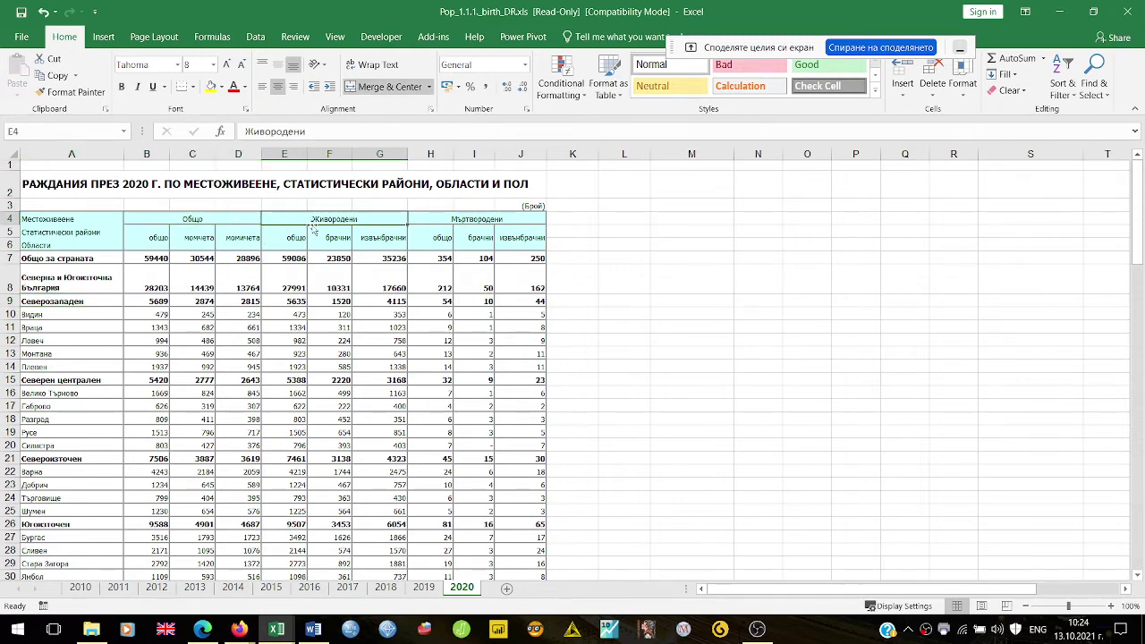
left_click(436, 220)
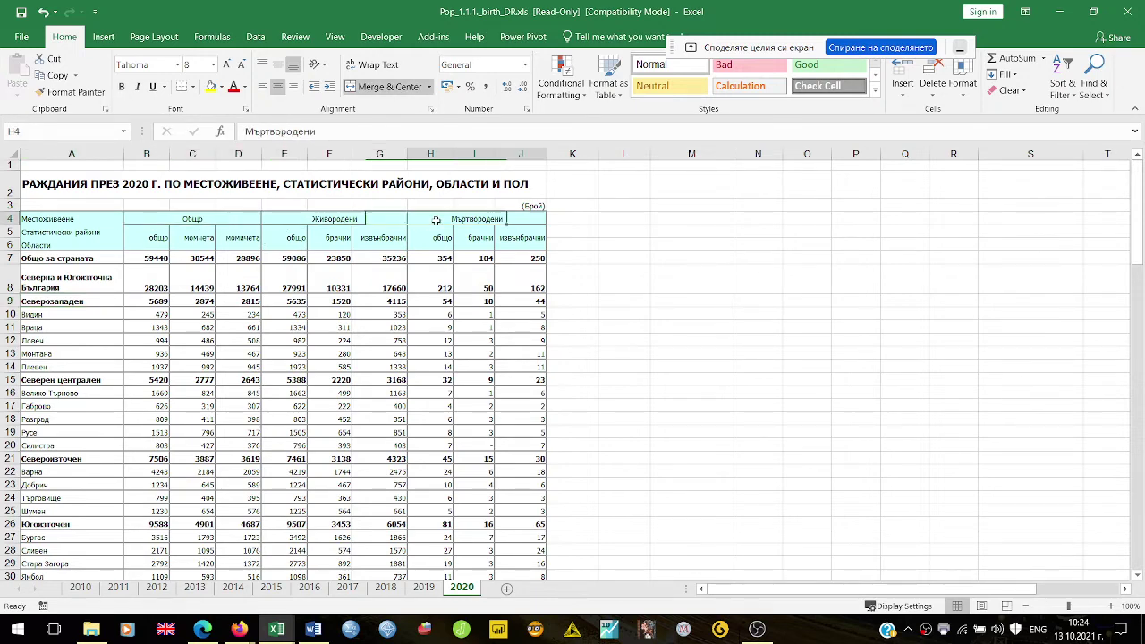
left_click(338, 220)
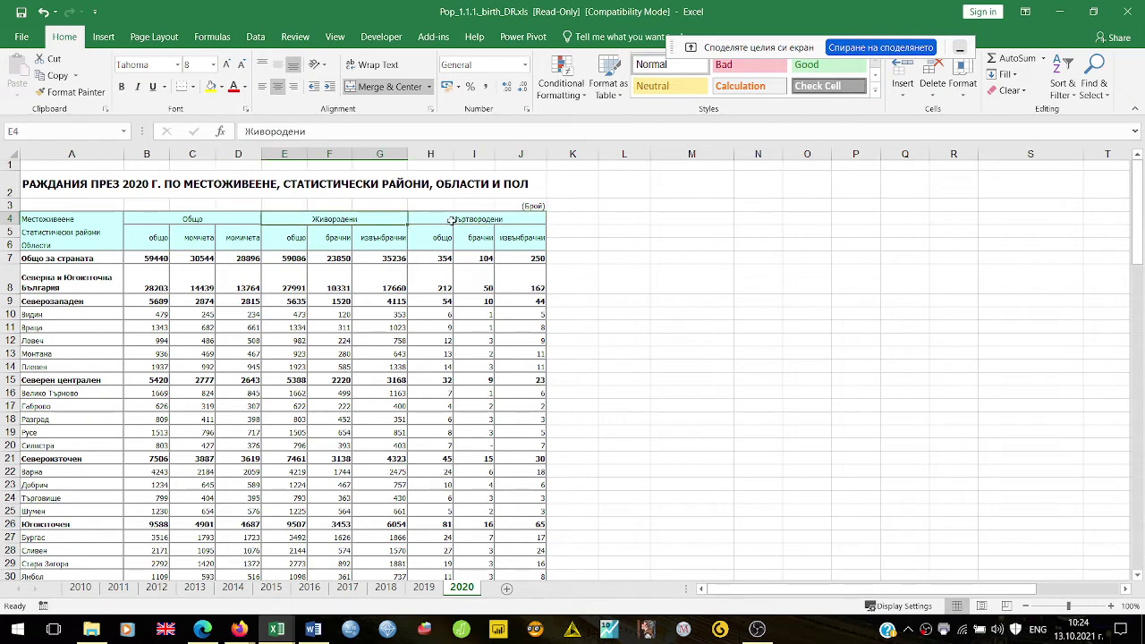
left_click(445, 222)
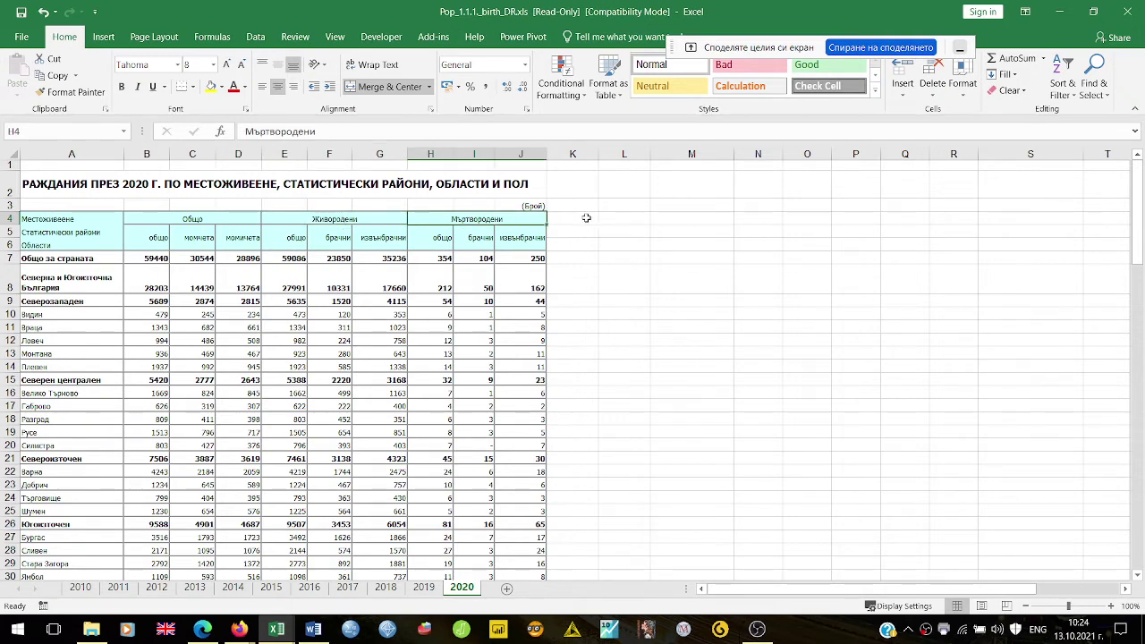
Examine the „общо“, „момчета“ and „момичета“ subheadings under the „Общо“ column group.
left_click(158, 238)
left_click(201, 240)
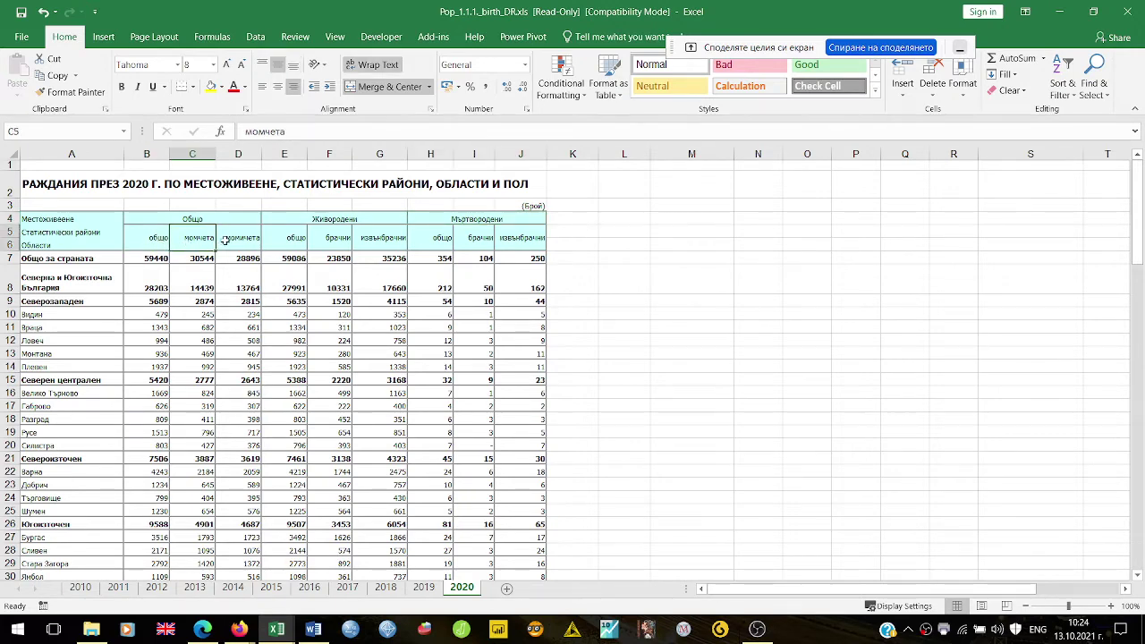
left_click(225, 240)
left_click(197, 242)
left_click(234, 239)
left_click(140, 241)
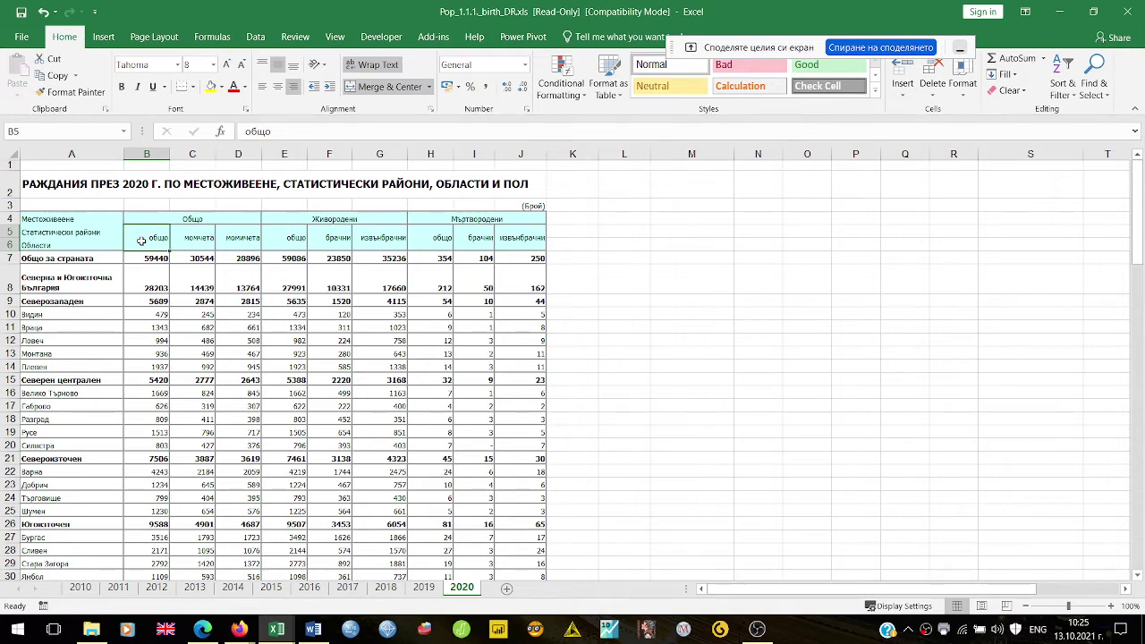
Switch to Edge, look over the 2020 sheet of the view-only Pop_1.1.1._birth_DR workbook, and return to the births page.
left_click(313, 629)
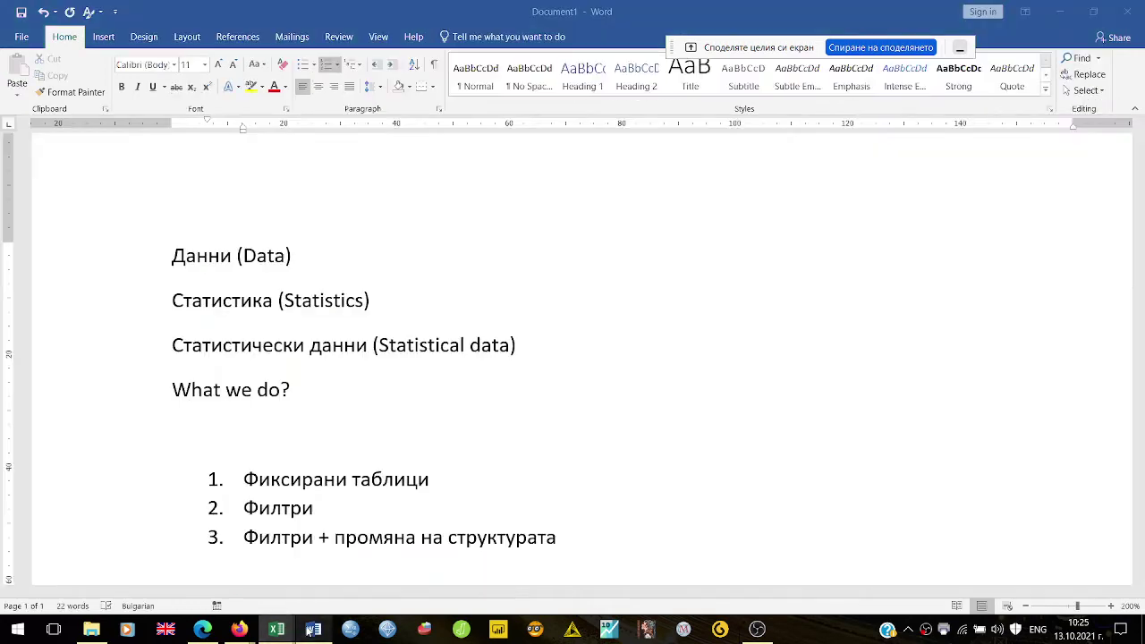
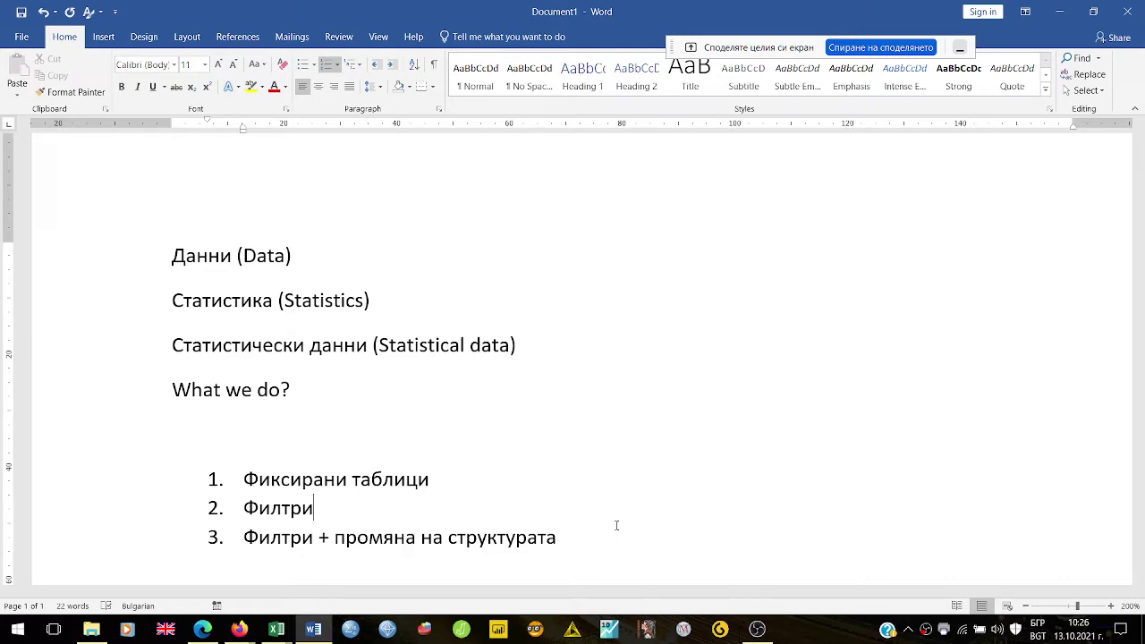
scroll(537, 537, "down", 5)
key("alt+Tab")
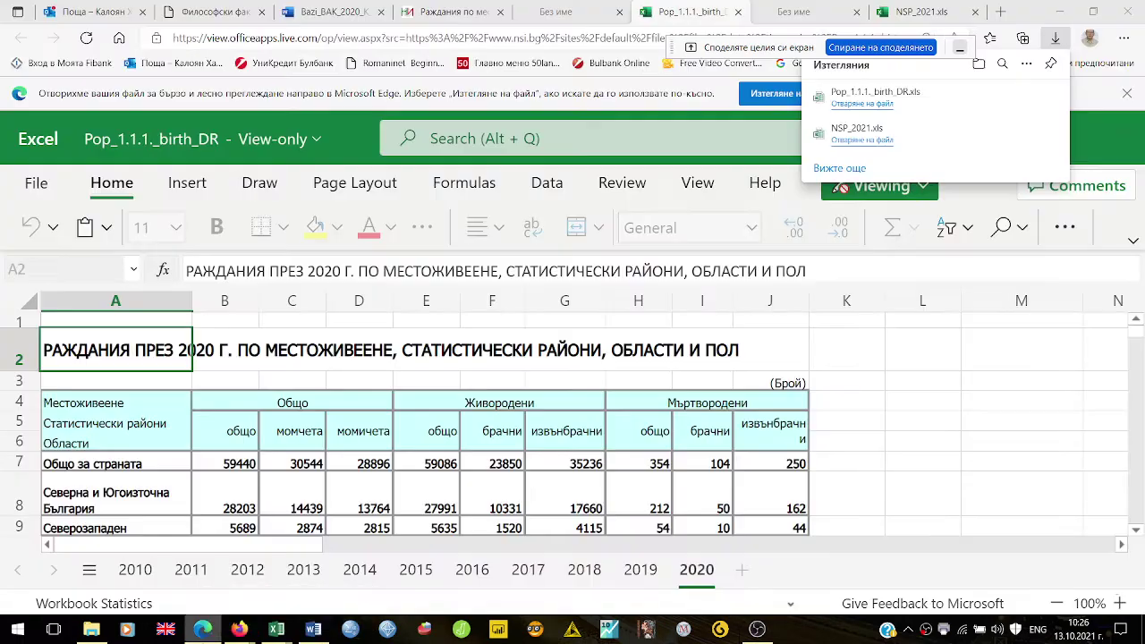
left_click(637, 439)
scroll(636, 438, "down", 3)
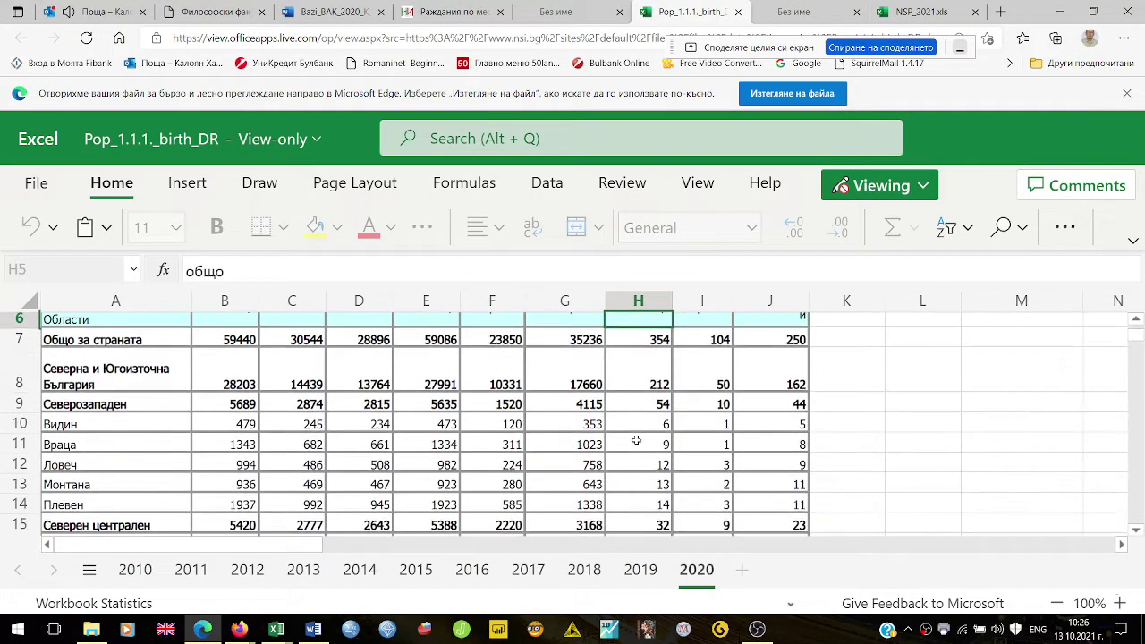
scroll(636, 441, "up", 4)
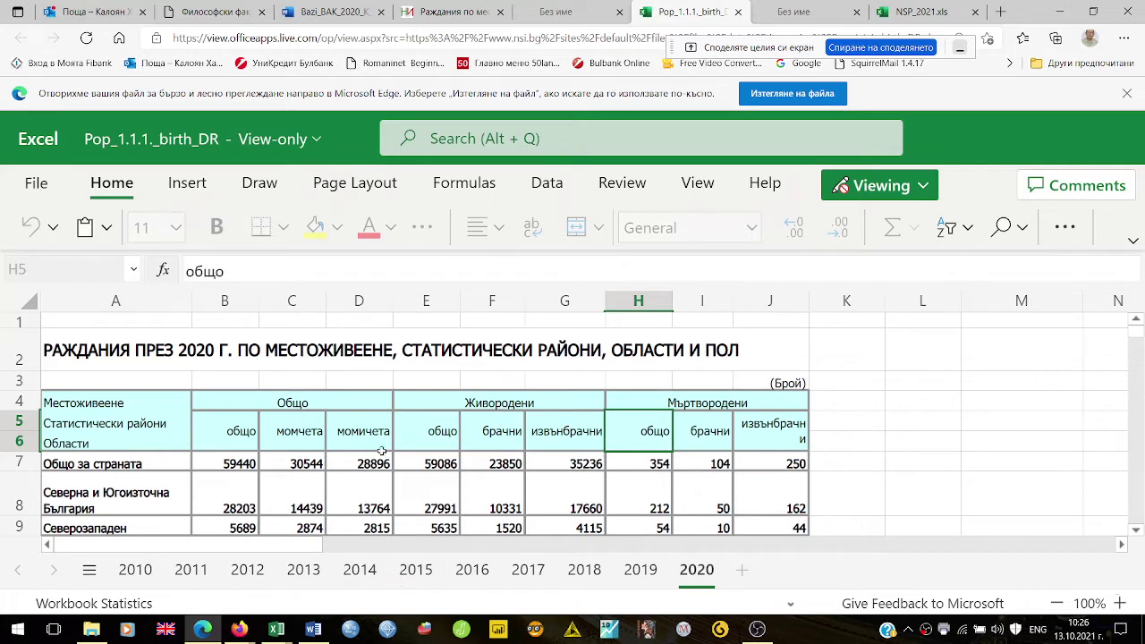
left_click(460, 15)
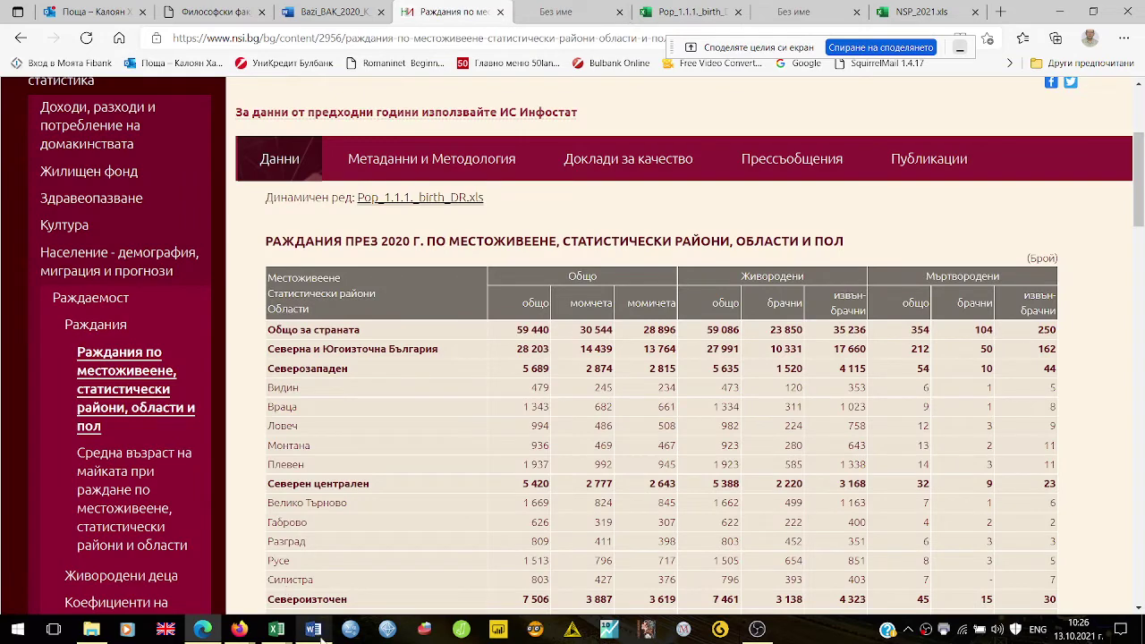
Switch to the Word document, review the numbered list and place the cursor at the end of its third item.
left_click(315, 631)
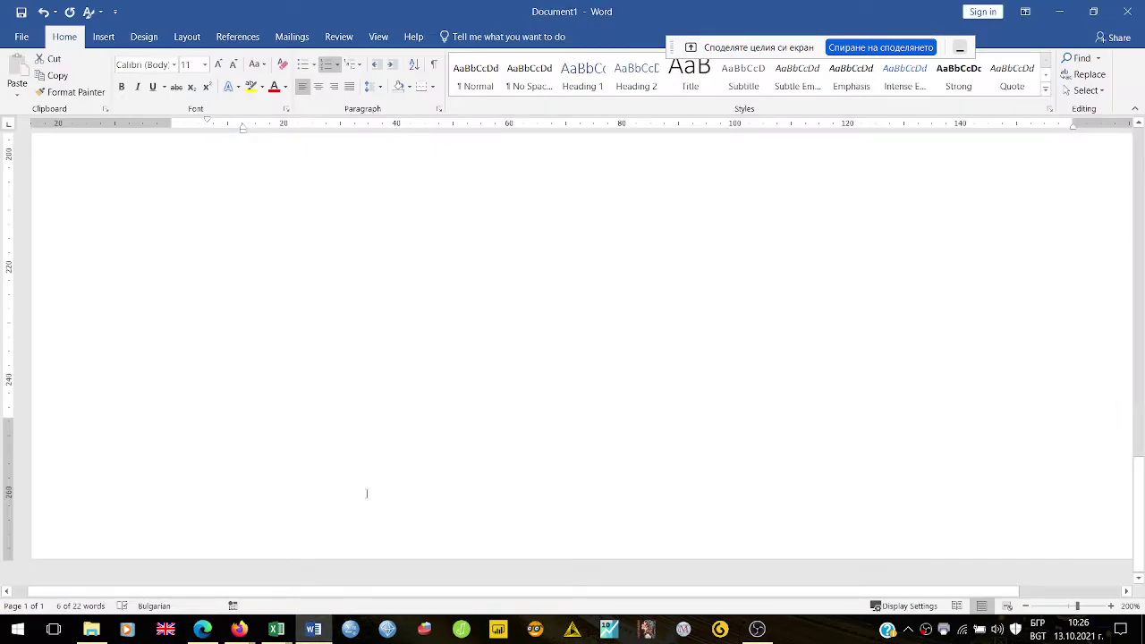
scroll(368, 492, "up", 10)
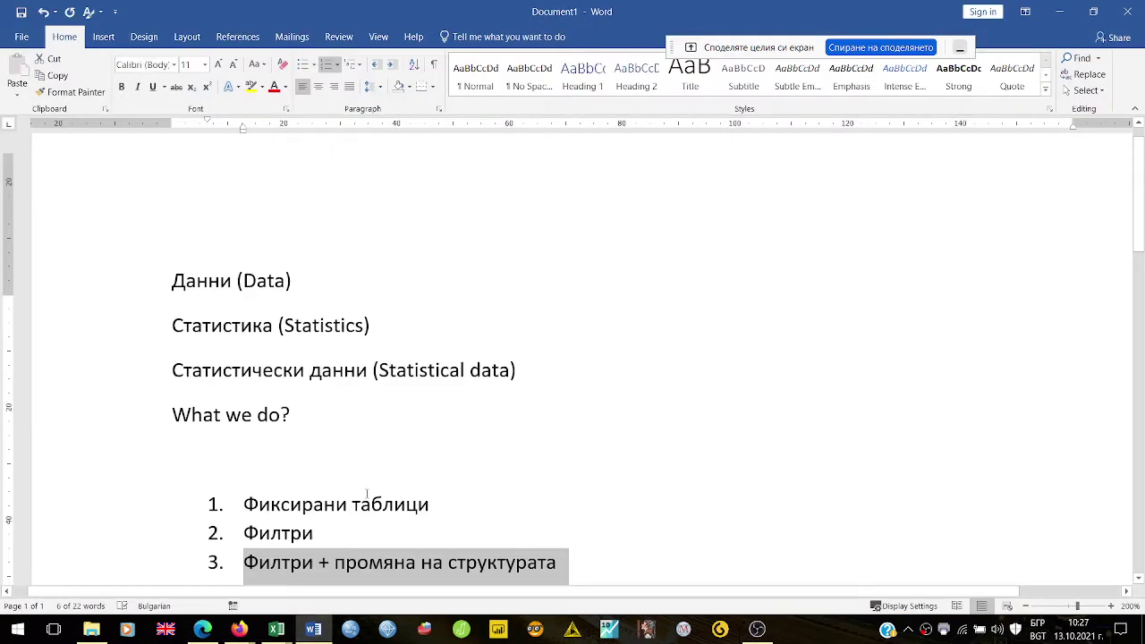
scroll(447, 486, "down", 3)
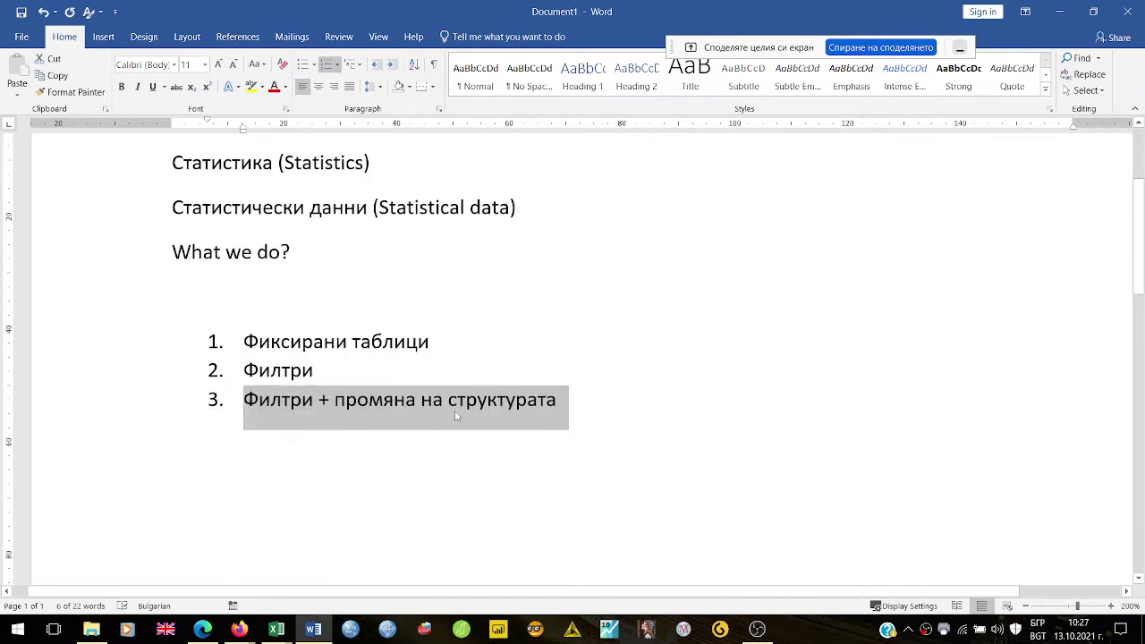
left_click(656, 413)
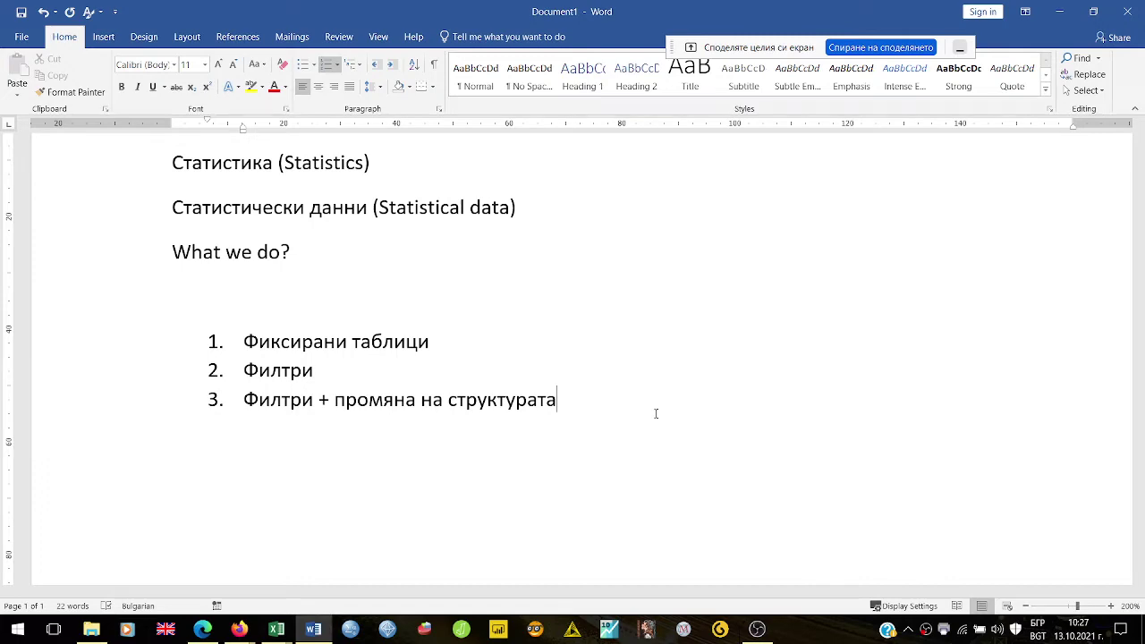
Switch to the Pop_1.1.1._birth_DR.xls workbook in Excel and view its 2010 sheet.
mouse_move(273, 635)
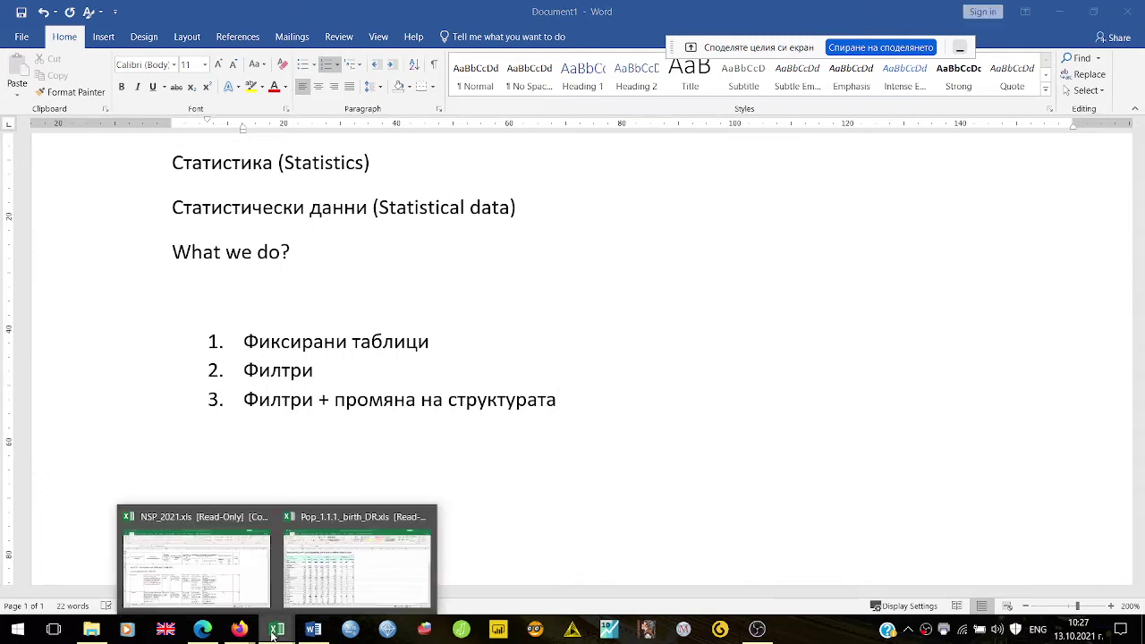
left_click(342, 597)
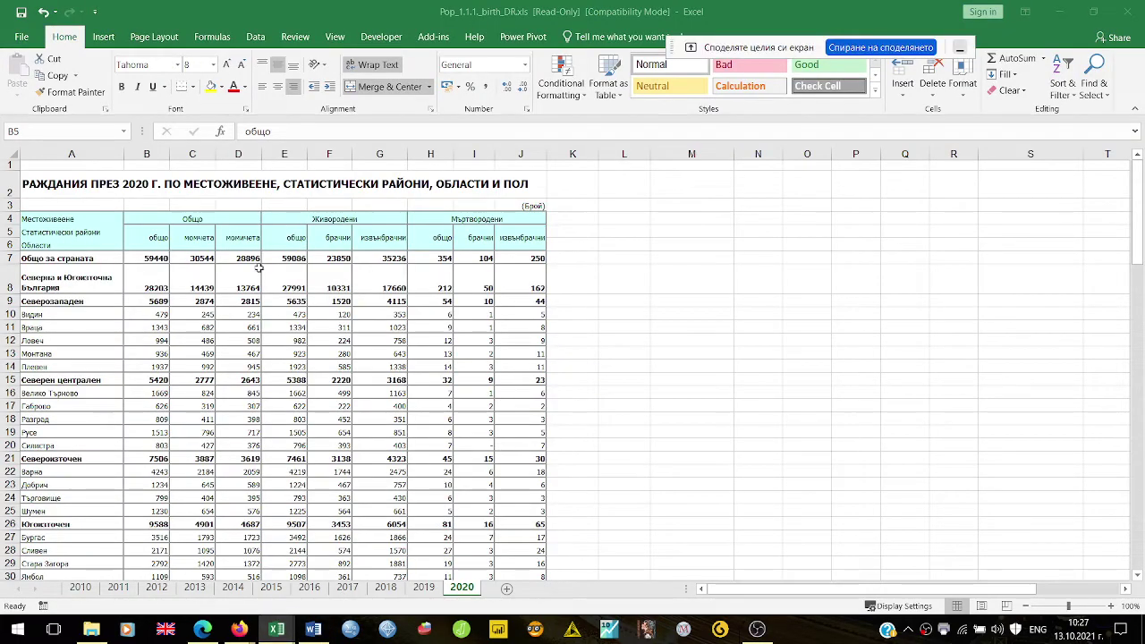
left_click(79, 588)
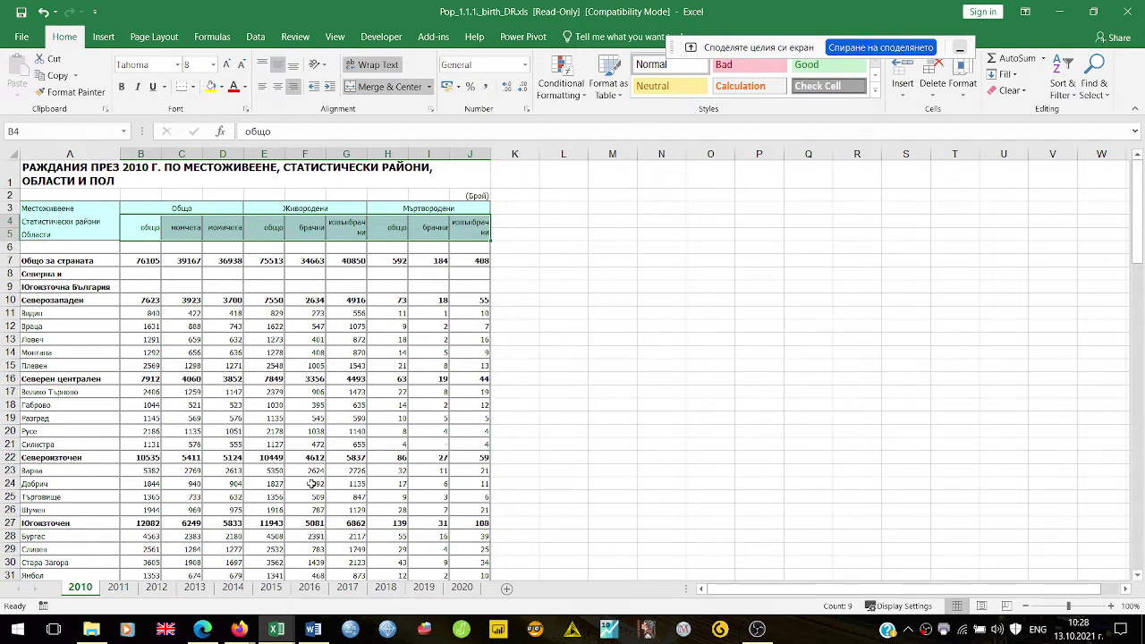
Switch to Edge and reopen the births-by-residence page from „Статистически данни“ through „Население - демография, миграция и прогнози“ and „Раждания“.
left_click(202, 631)
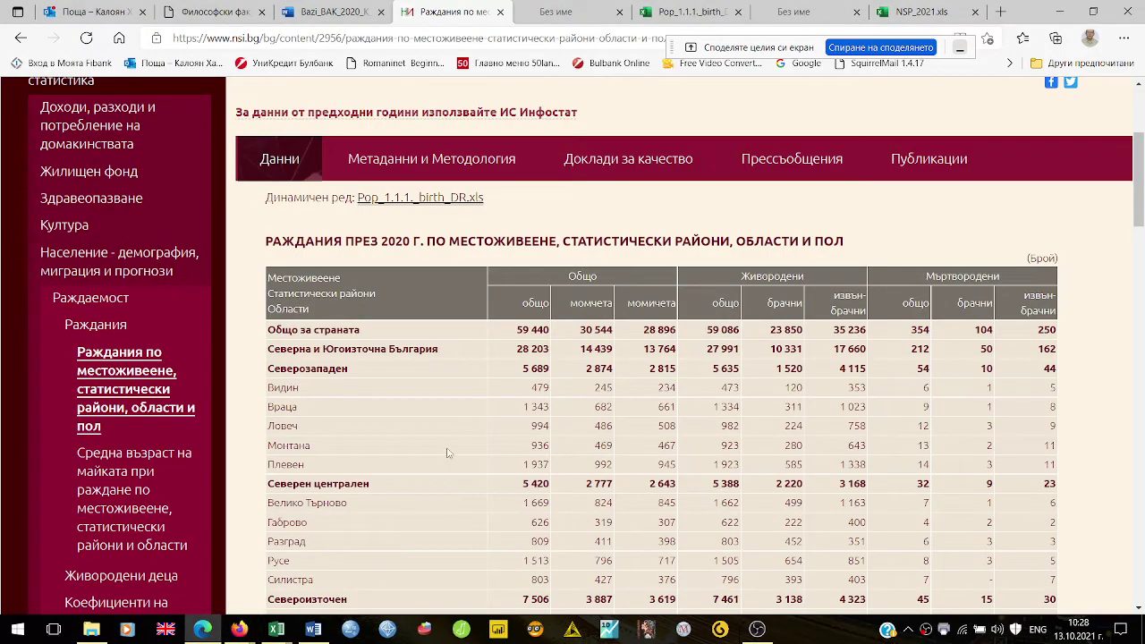
scroll(448, 454, "up", 3)
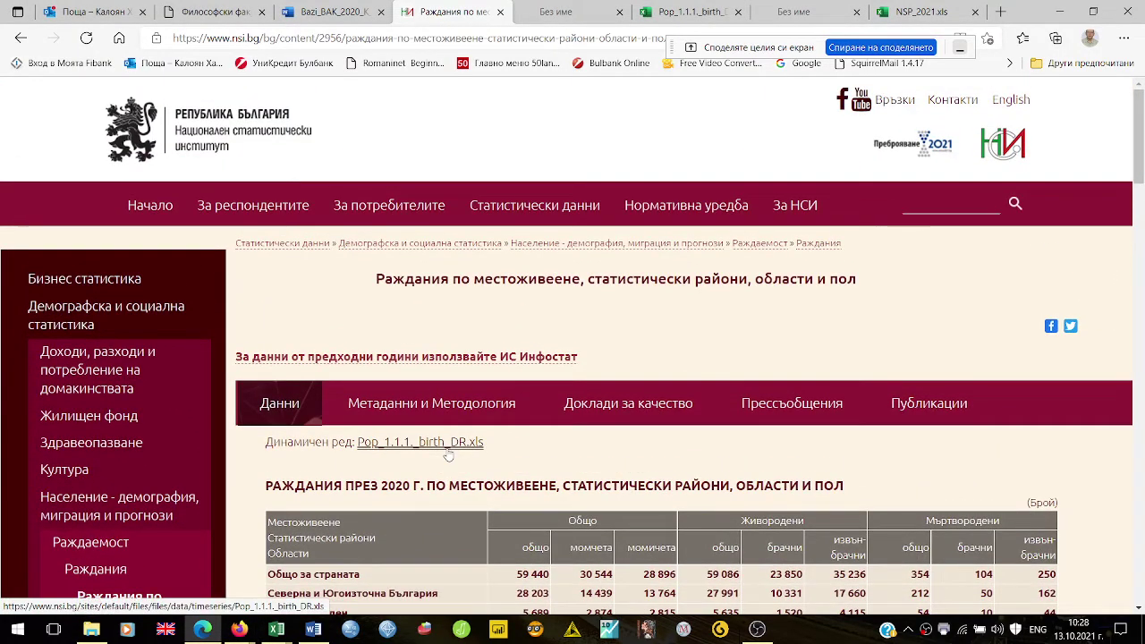
left_click(558, 212)
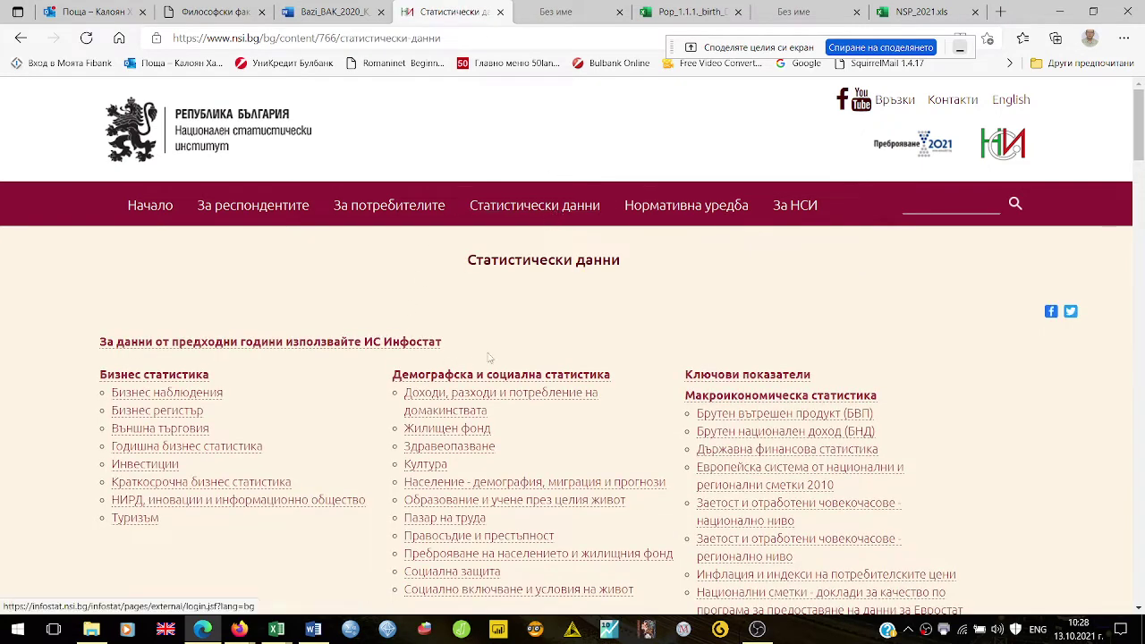
left_click(490, 484)
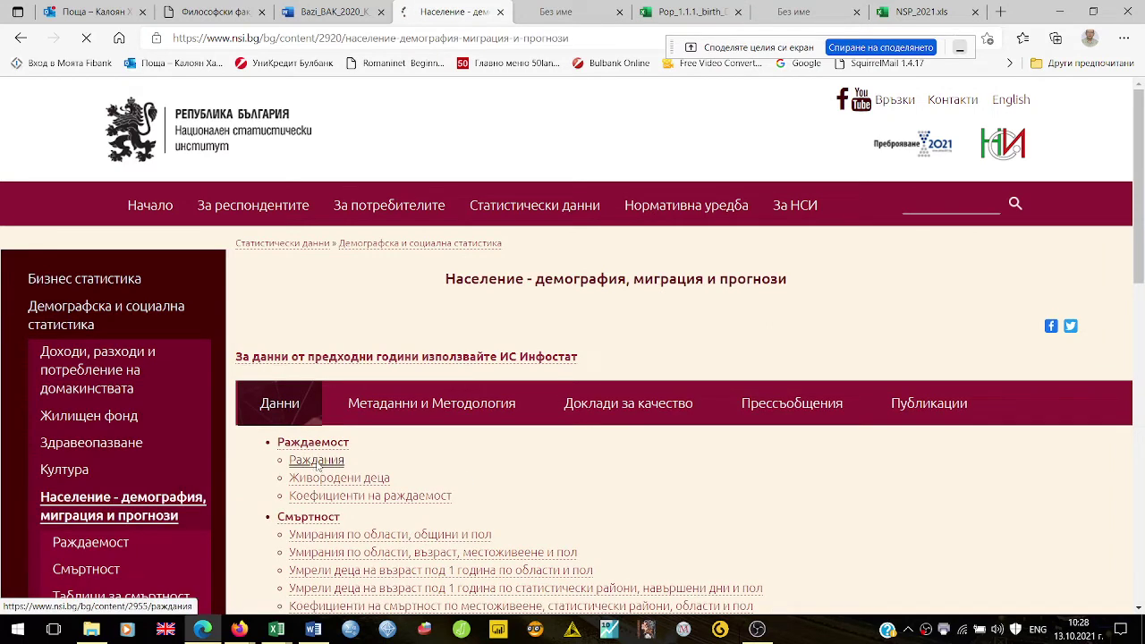
left_click(317, 462)
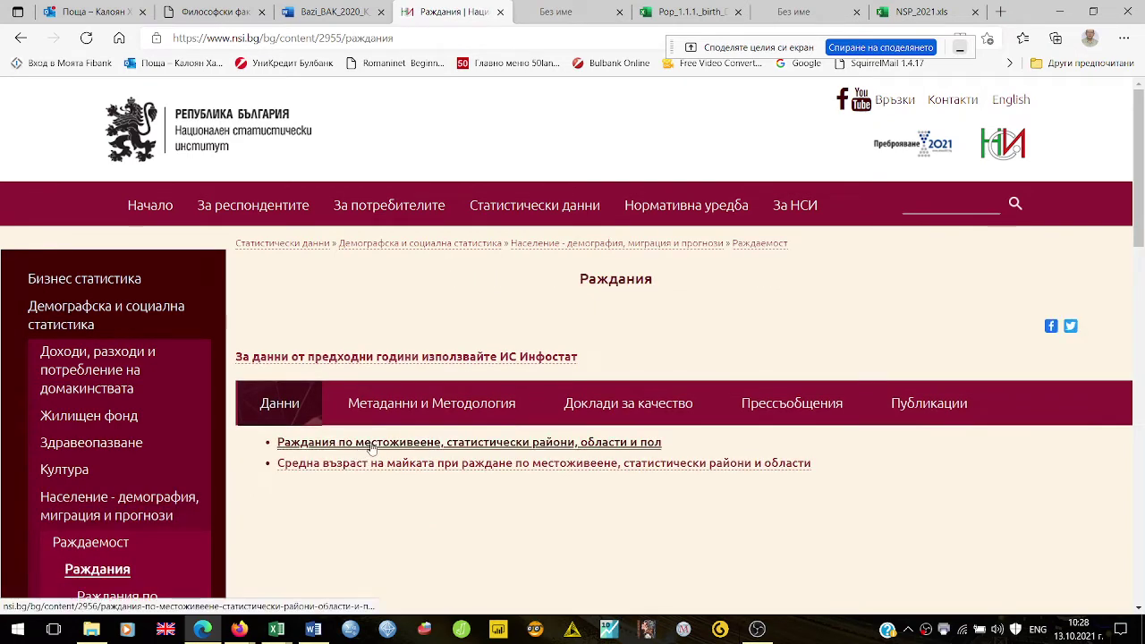
left_click(372, 448)
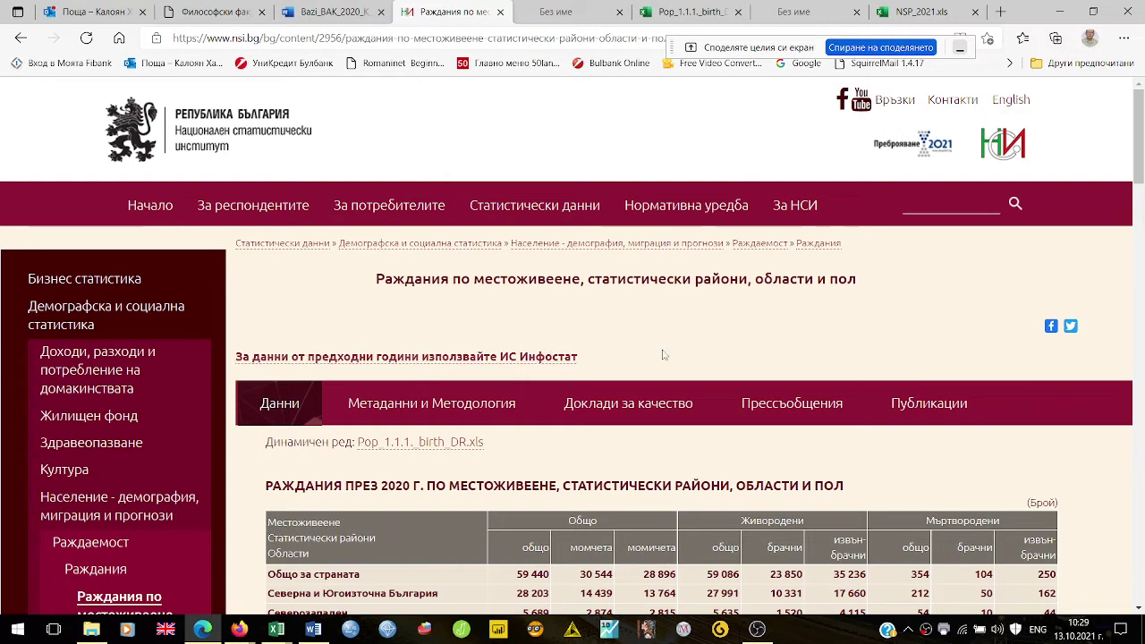
Open the „Статистически данни“ page, check the list in Word and return to that page in Edge.
left_click(519, 207)
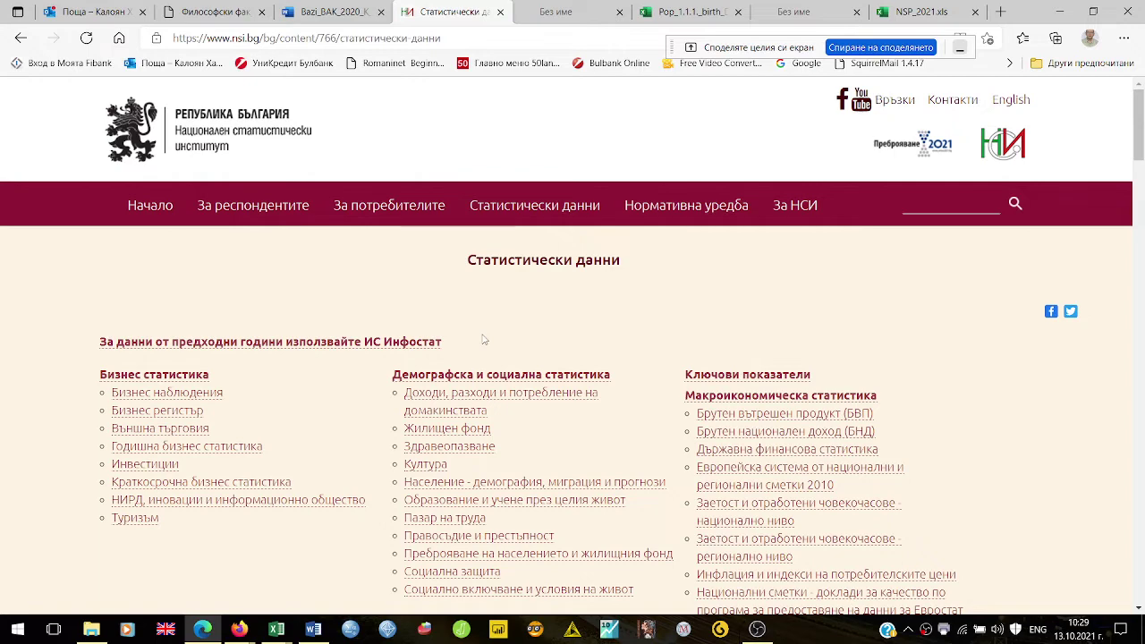
left_click(309, 633)
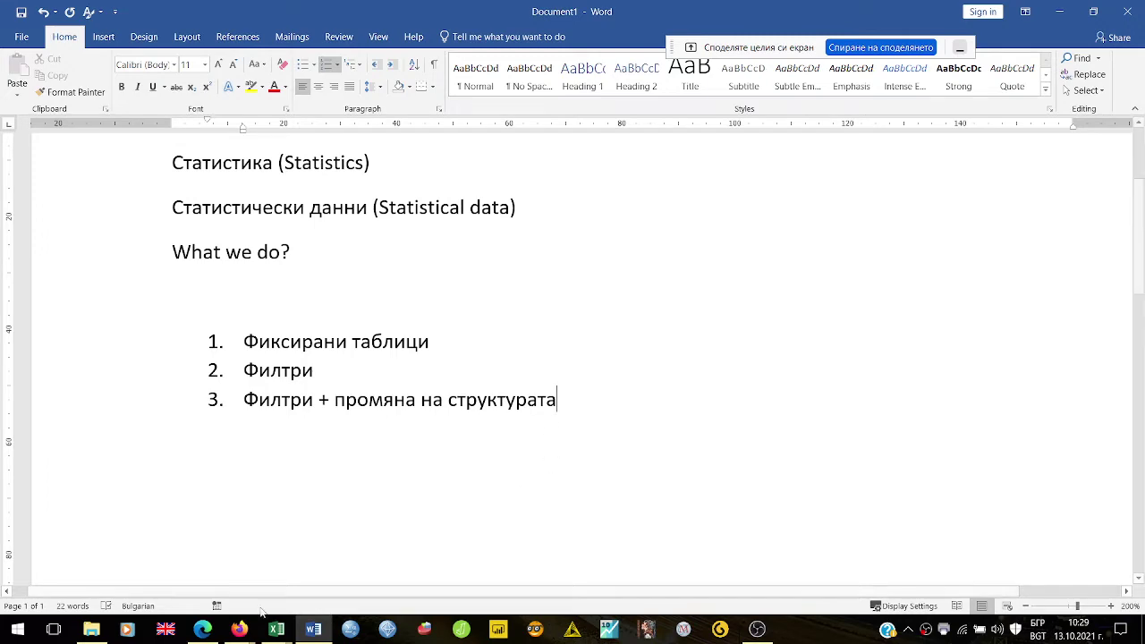
left_click(202, 630)
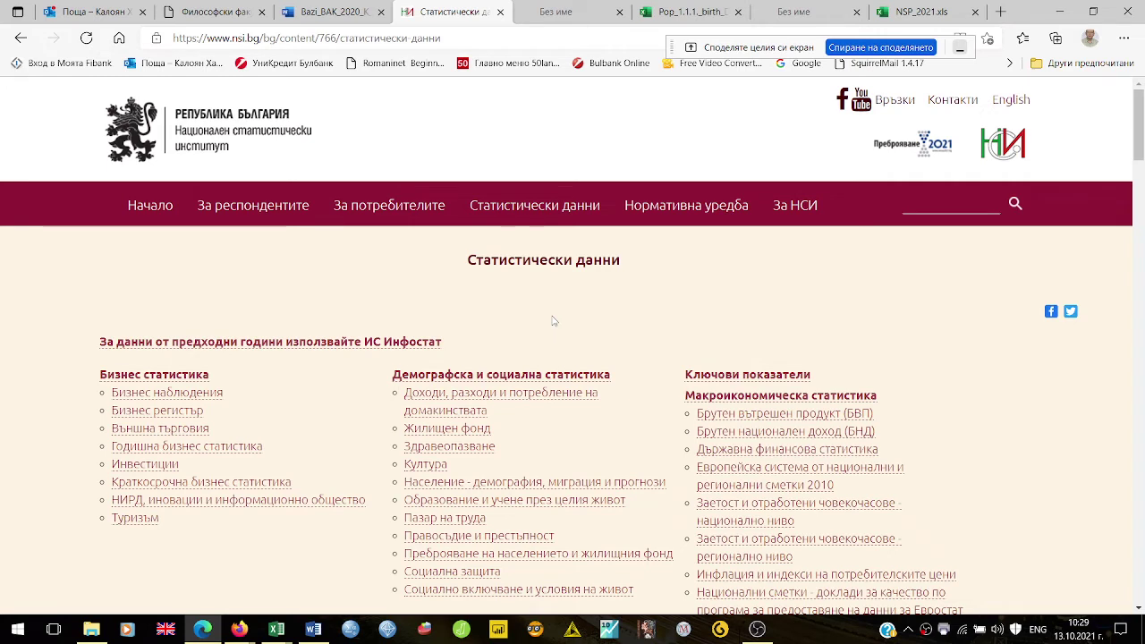
Open Infostat from the „Статистически данни“ page and go to „Раждаемост“ under „Демографска и социална статистика“.
left_click(324, 347)
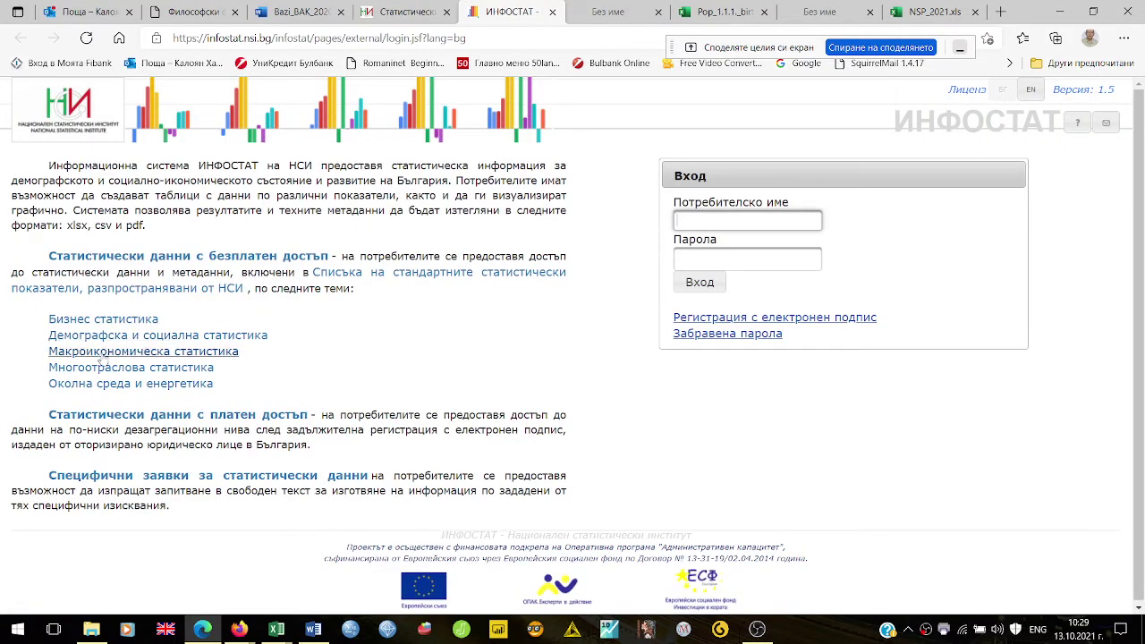
left_click(165, 343)
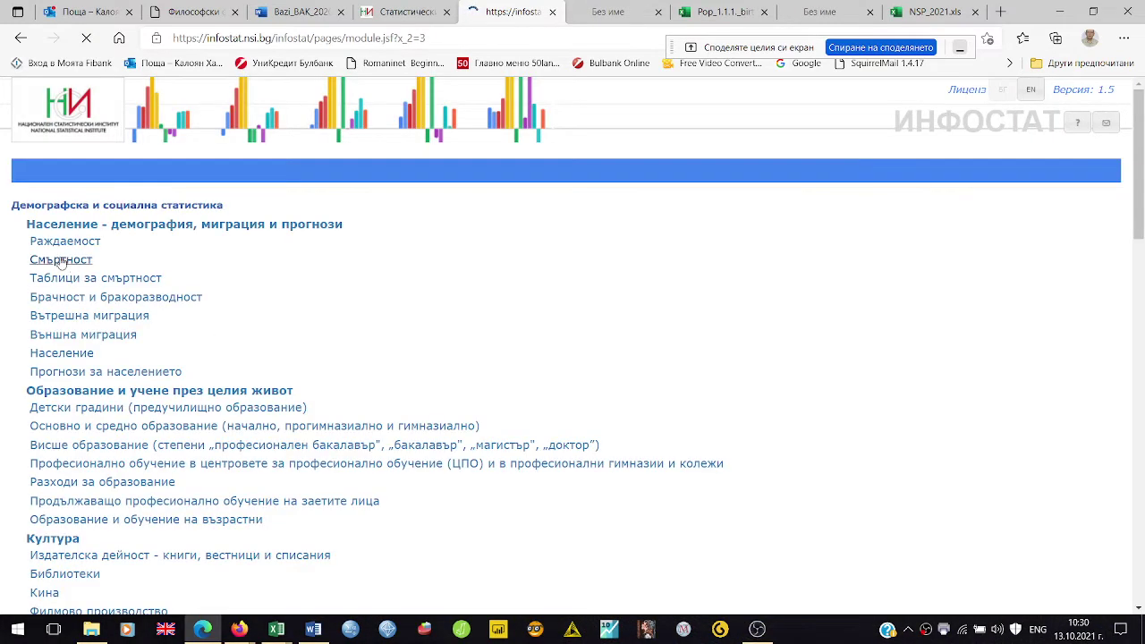
left_click(51, 248)
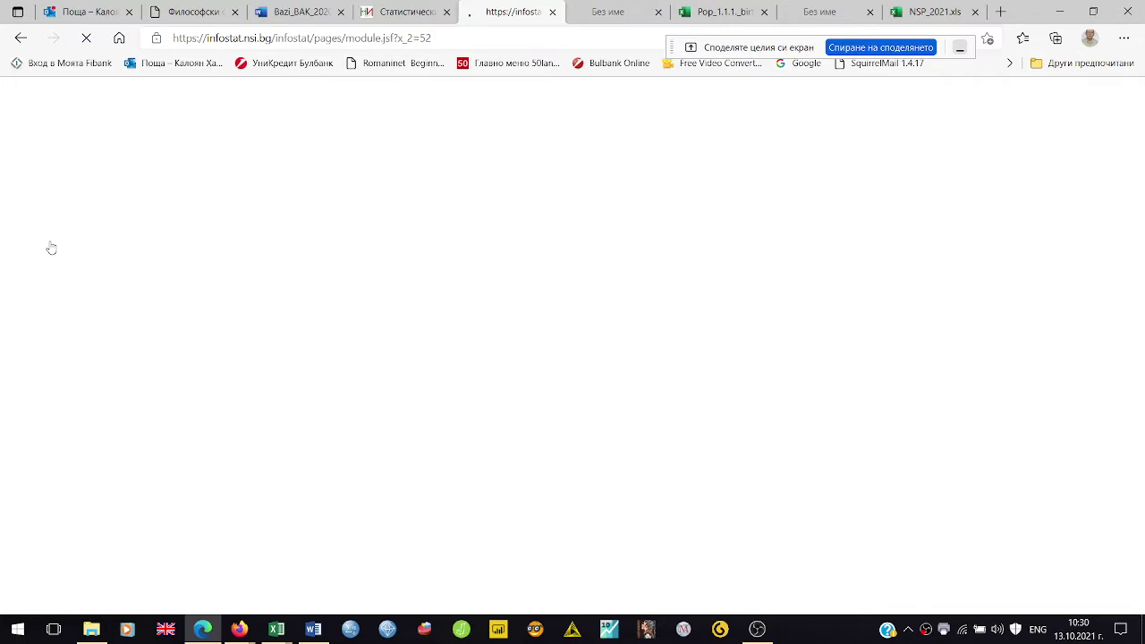
Return to the „Статистически данни“ page, open the births by residence, statistical regions, districts and sex page, and look through its table.
left_click(404, 11)
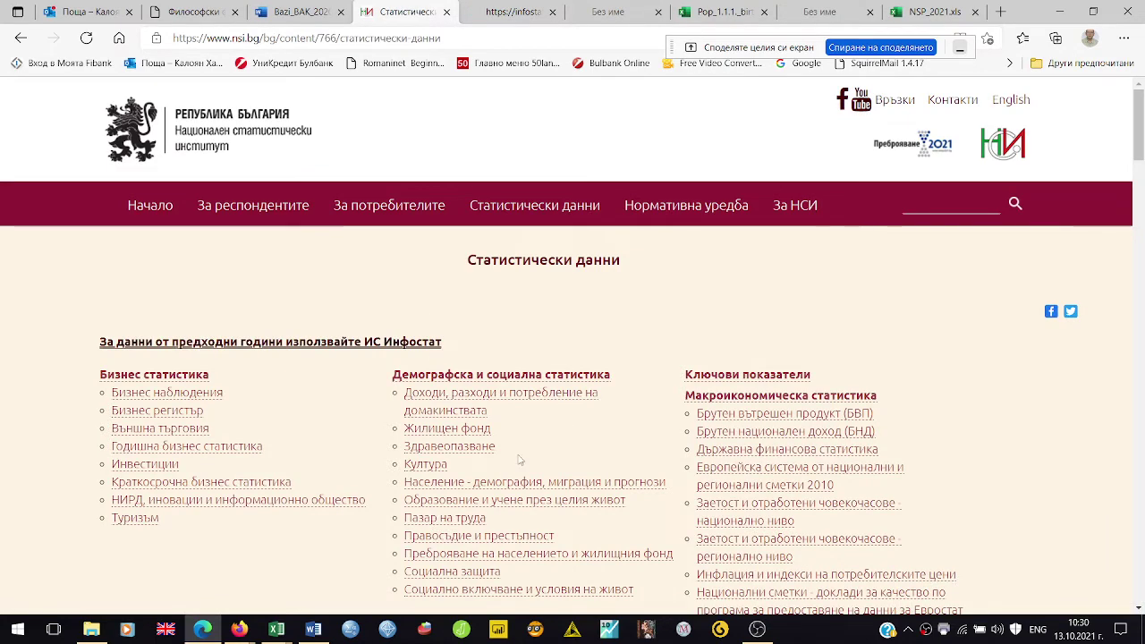
left_click(516, 485)
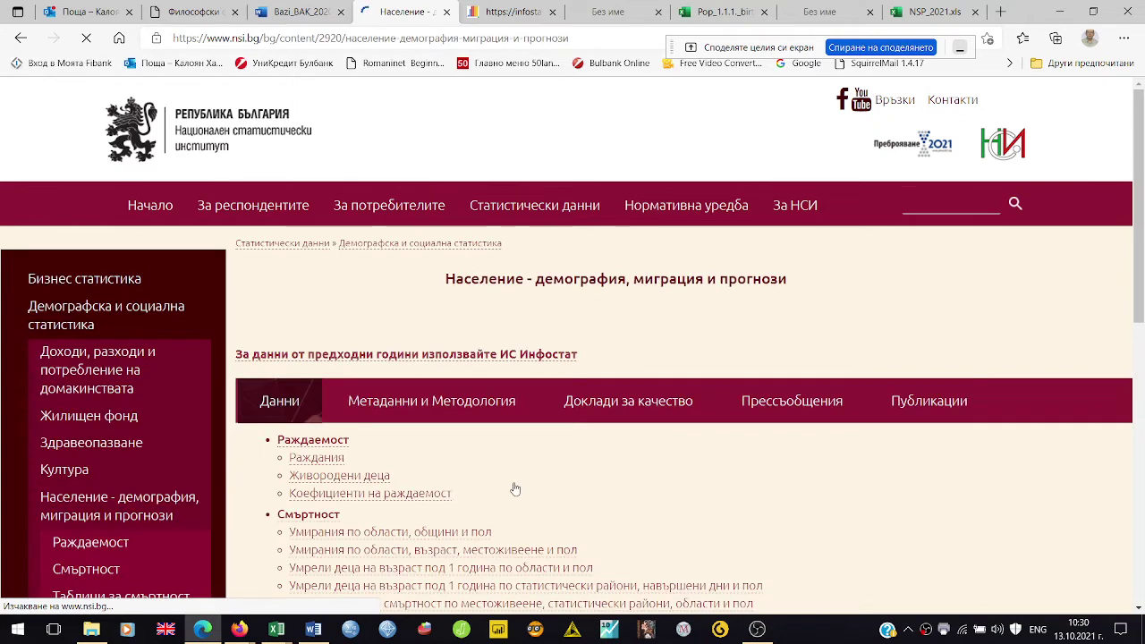
left_click(317, 461)
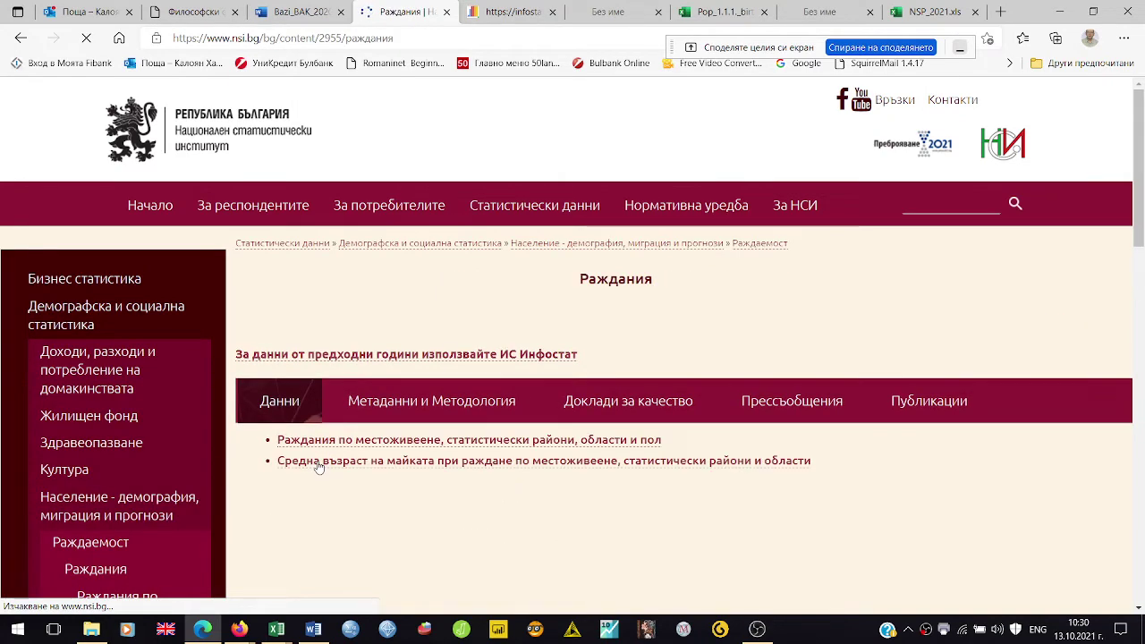
left_click(373, 443)
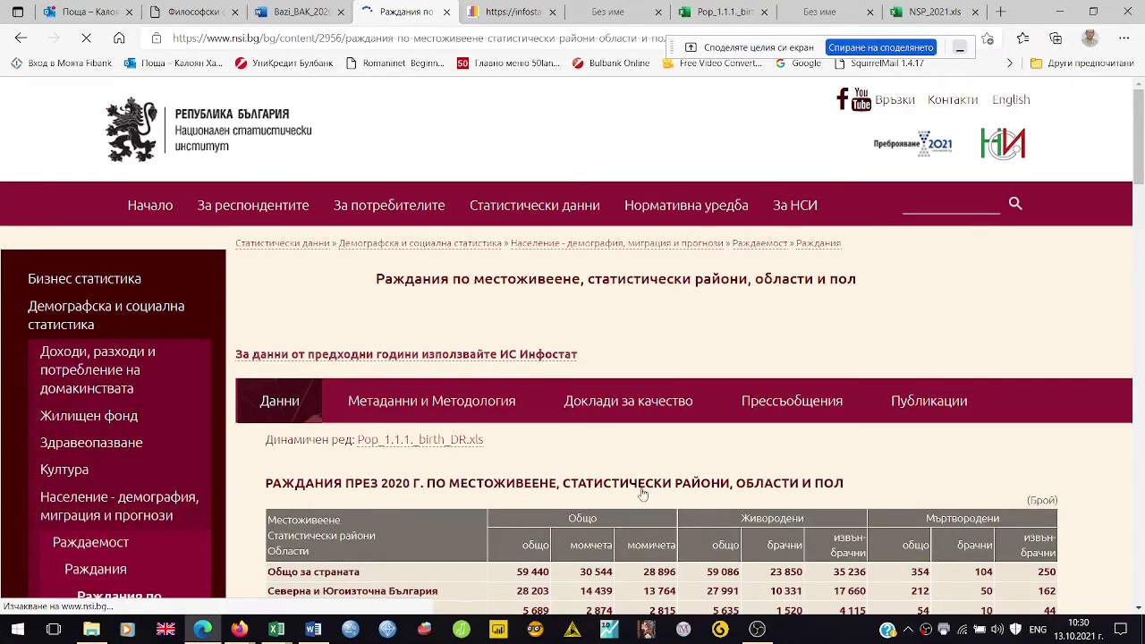
scroll(662, 491, "down", 1)
scroll(673, 490, "down", 3)
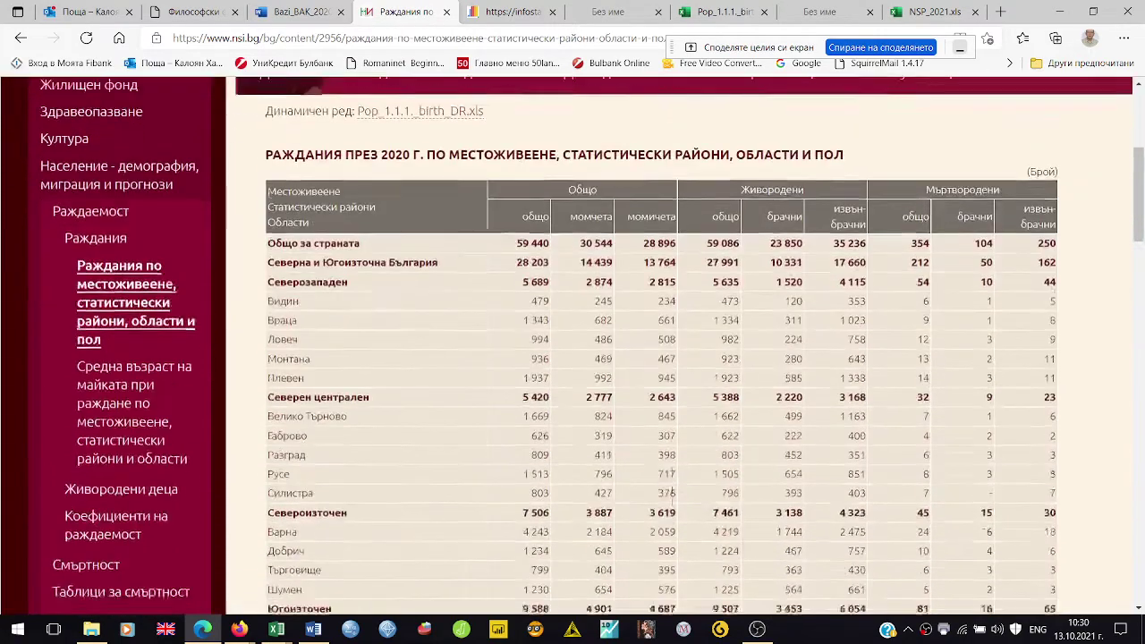
scroll(673, 488, "up", 4)
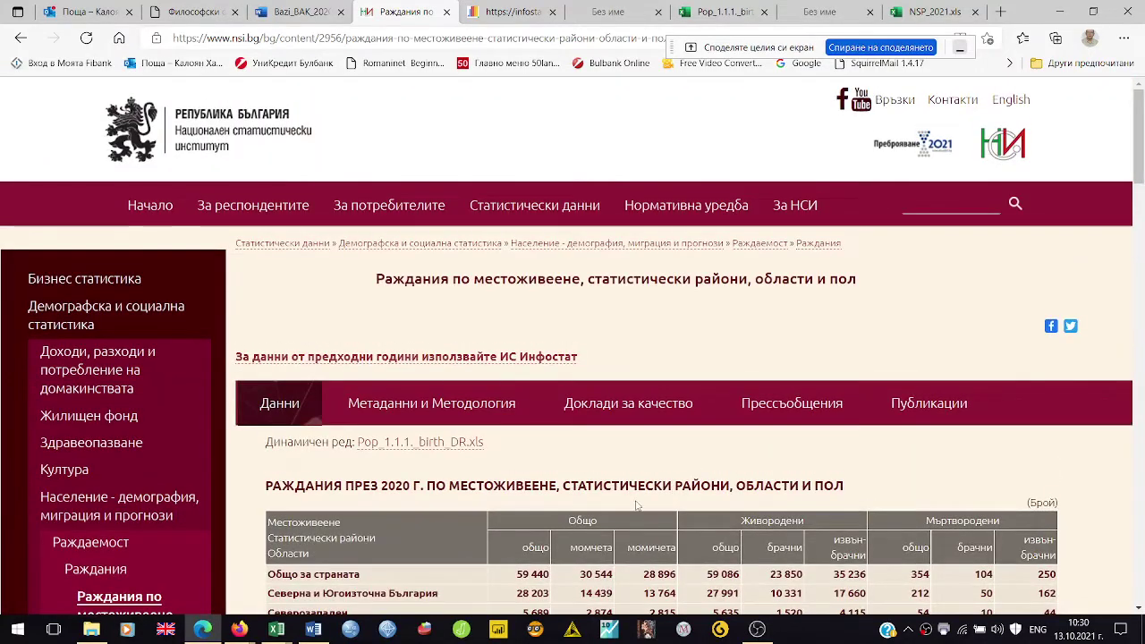
Compare the Infostat „Раждаемост“ list with the births-by-residence page and close the Infostat page.
left_click(525, 18)
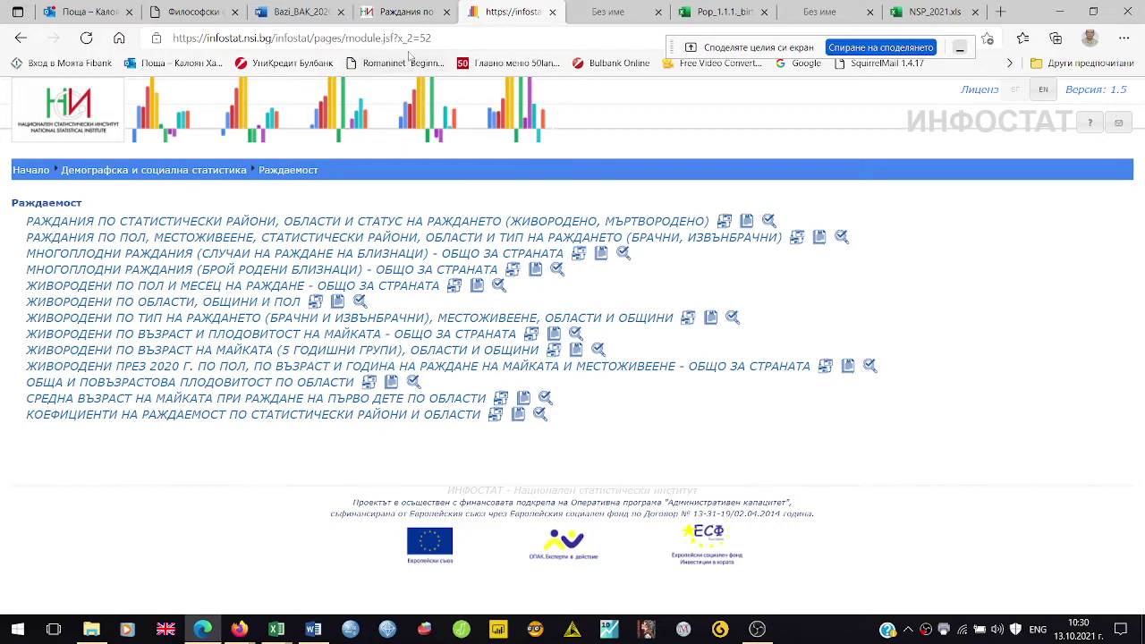
left_click(407, 12)
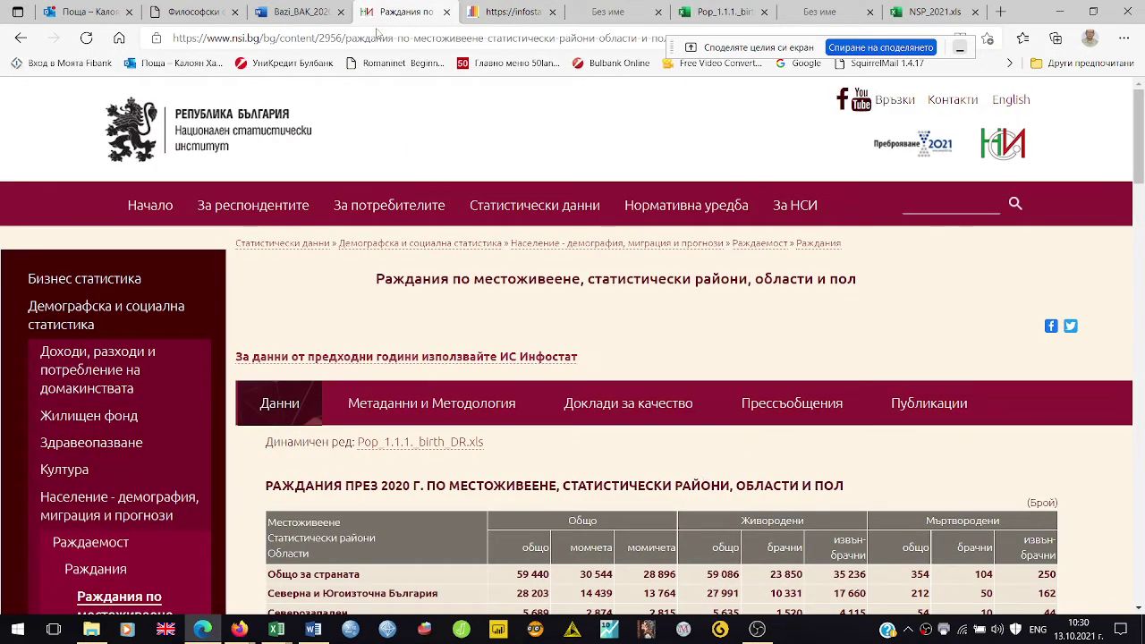
left_click(535, 13)
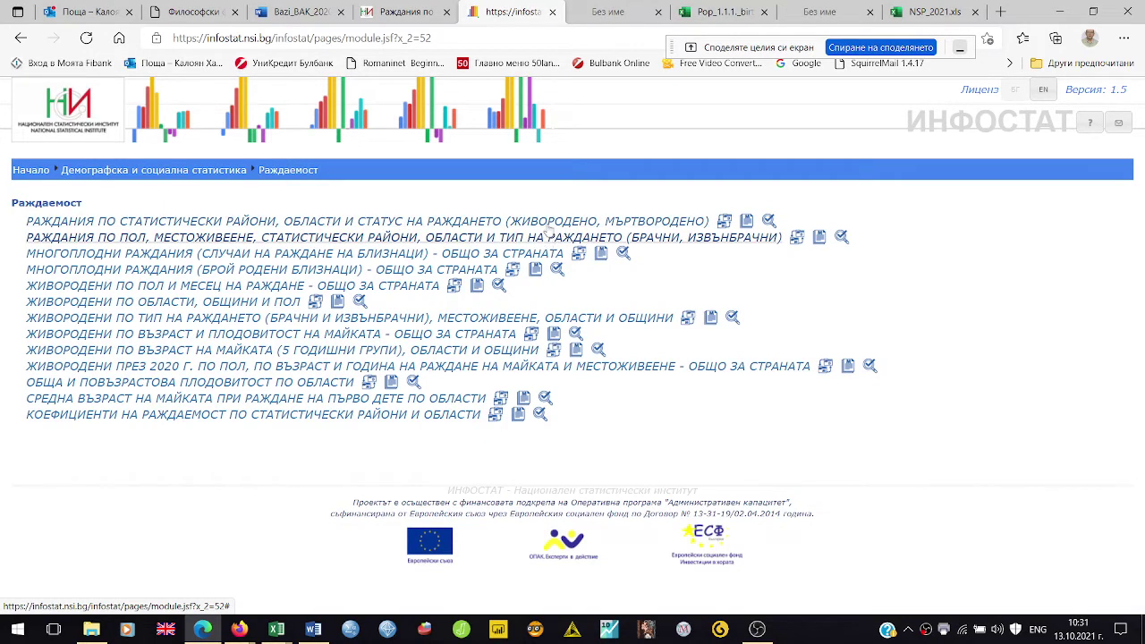
left_click(553, 12)
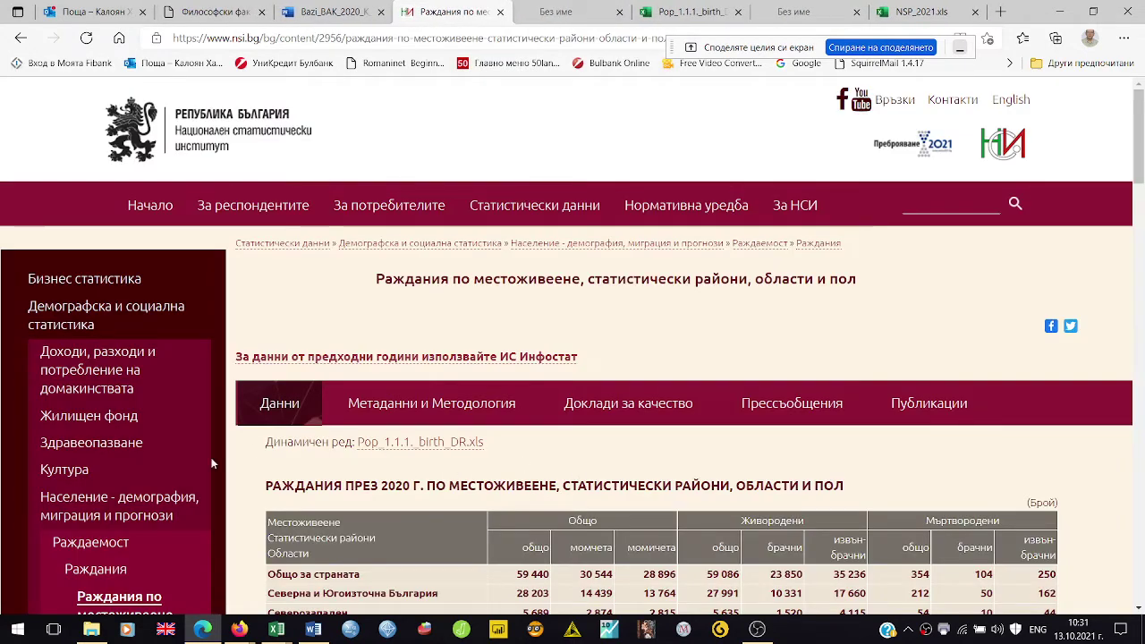
Reopen Infostat's „Раждаемост“ list from the births-by-residence page, recheck that page's table, and open the query on births by regions, districts and birth status.
left_click(383, 359)
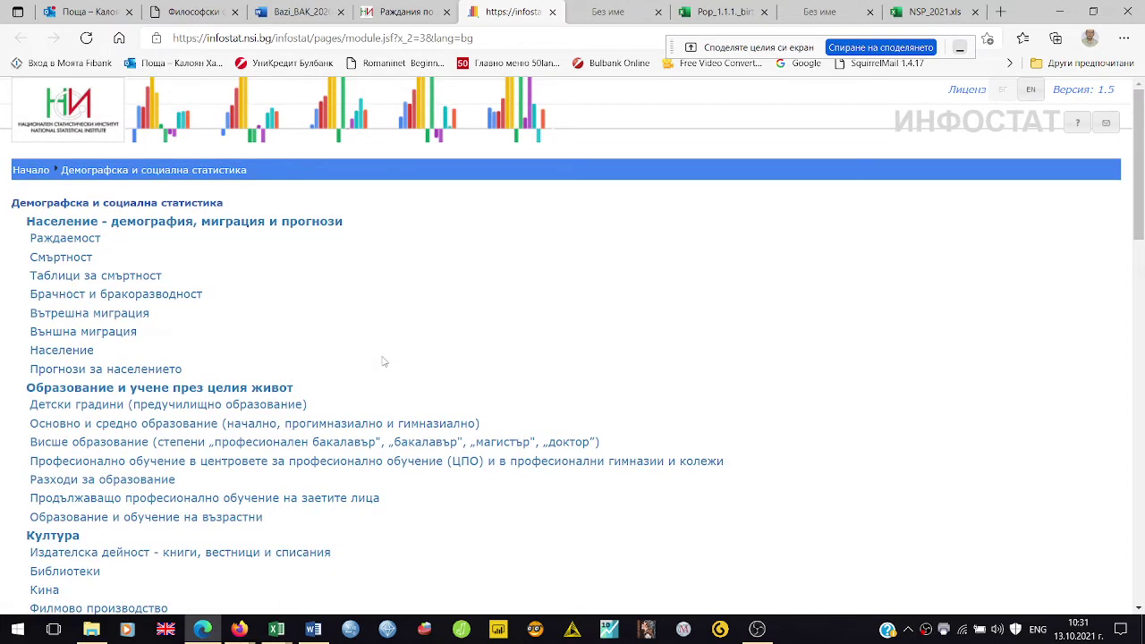
left_click(83, 239)
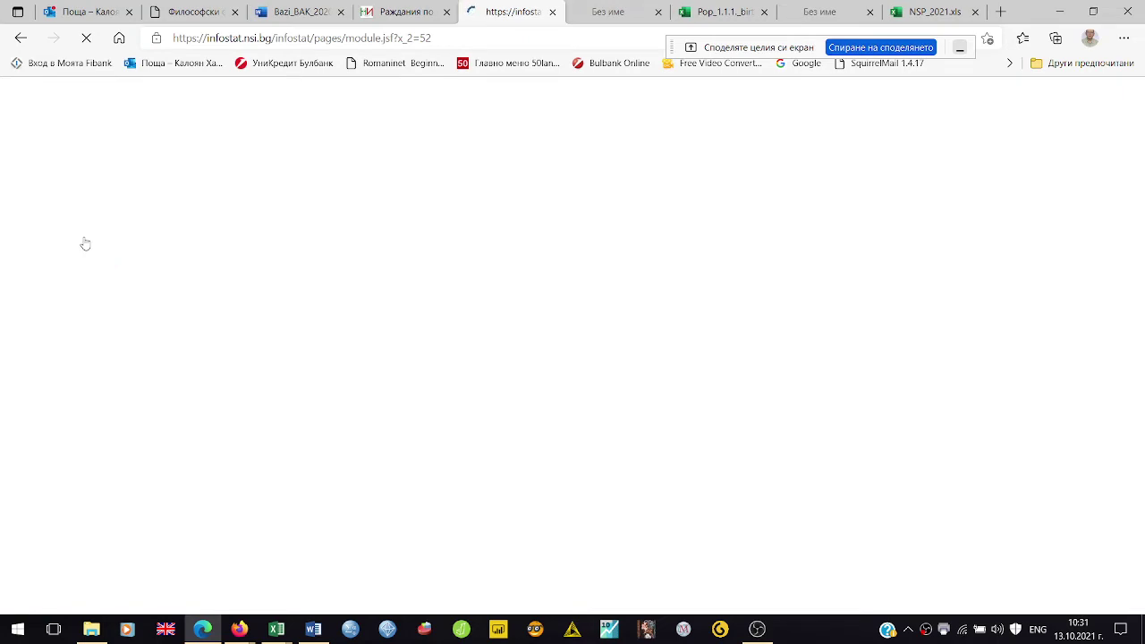
left_click(390, 19)
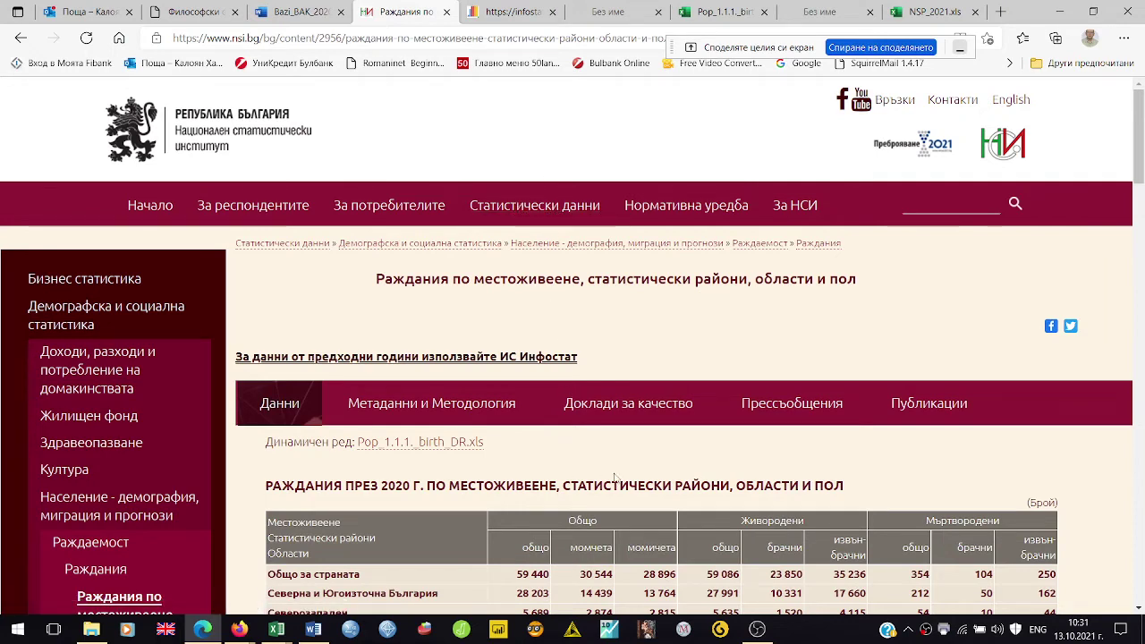
scroll(664, 544, "down", 2)
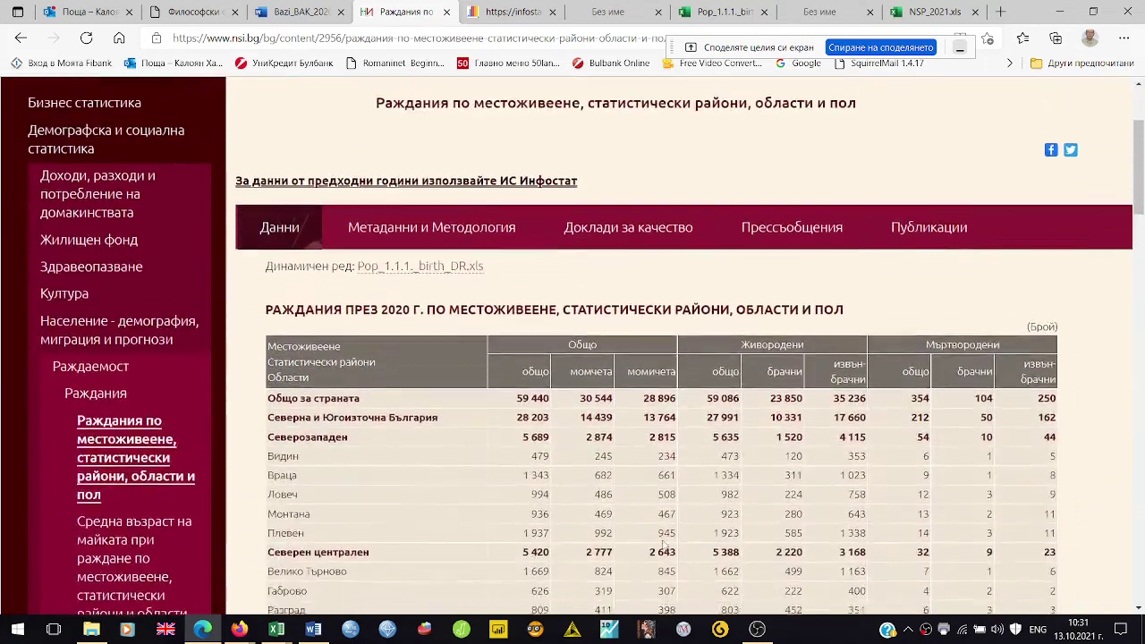
scroll(664, 544, "up", 1)
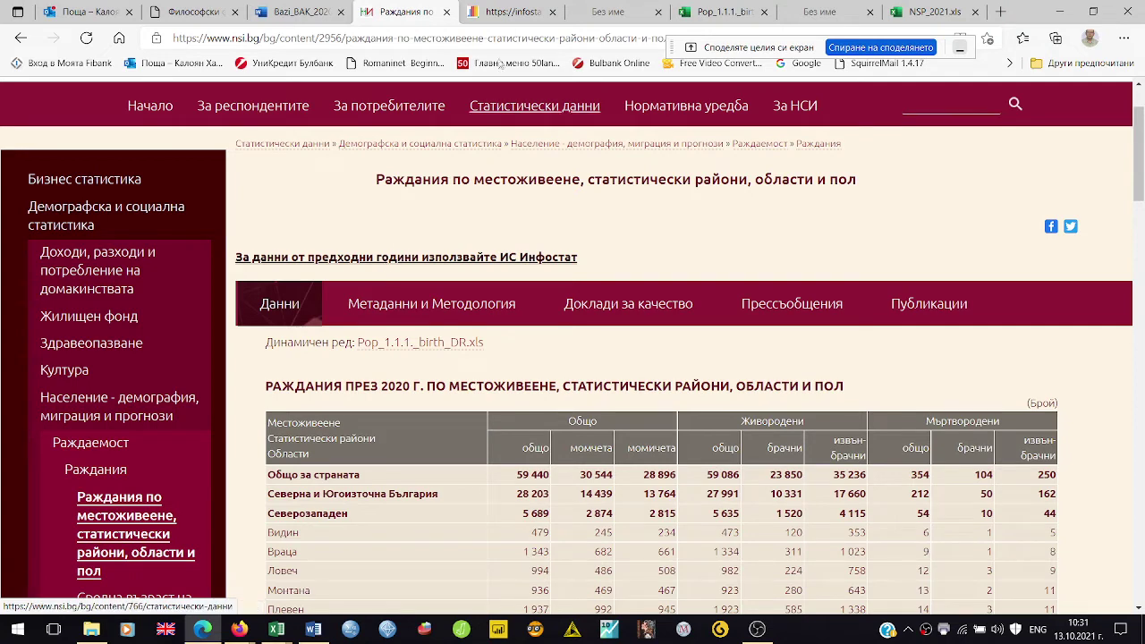
left_click(531, 12)
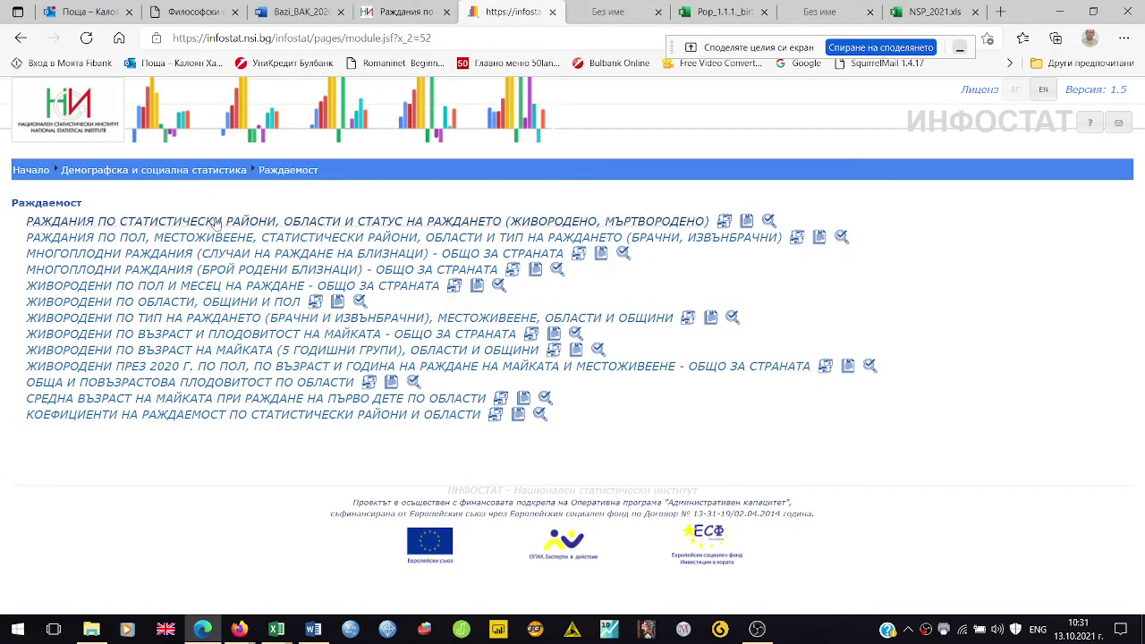
left_click(219, 228)
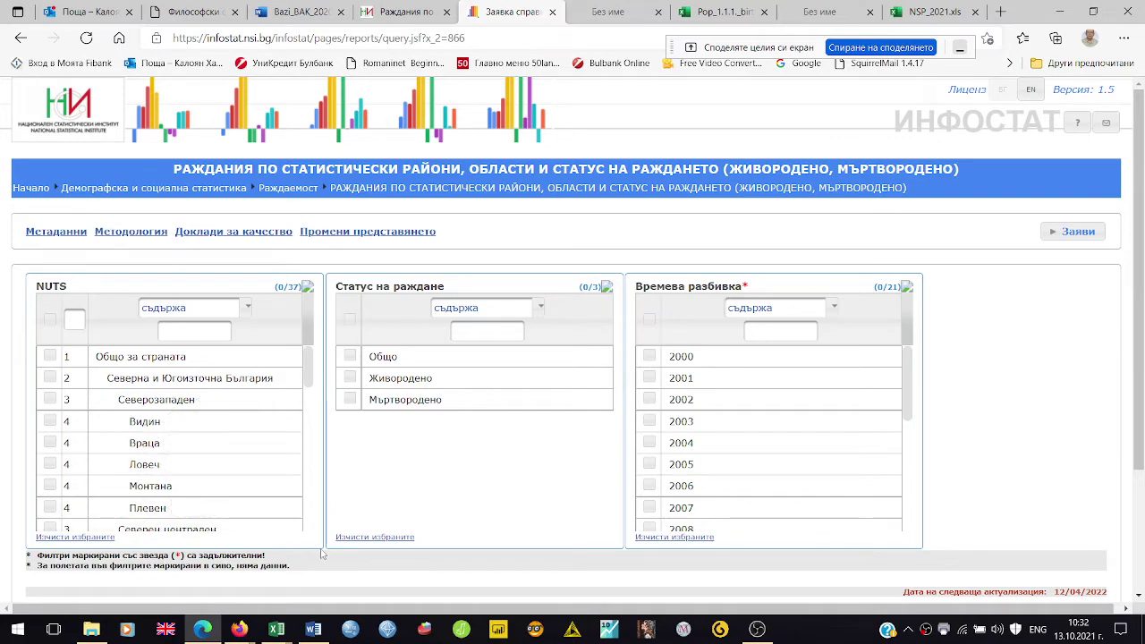
left_click(50, 421)
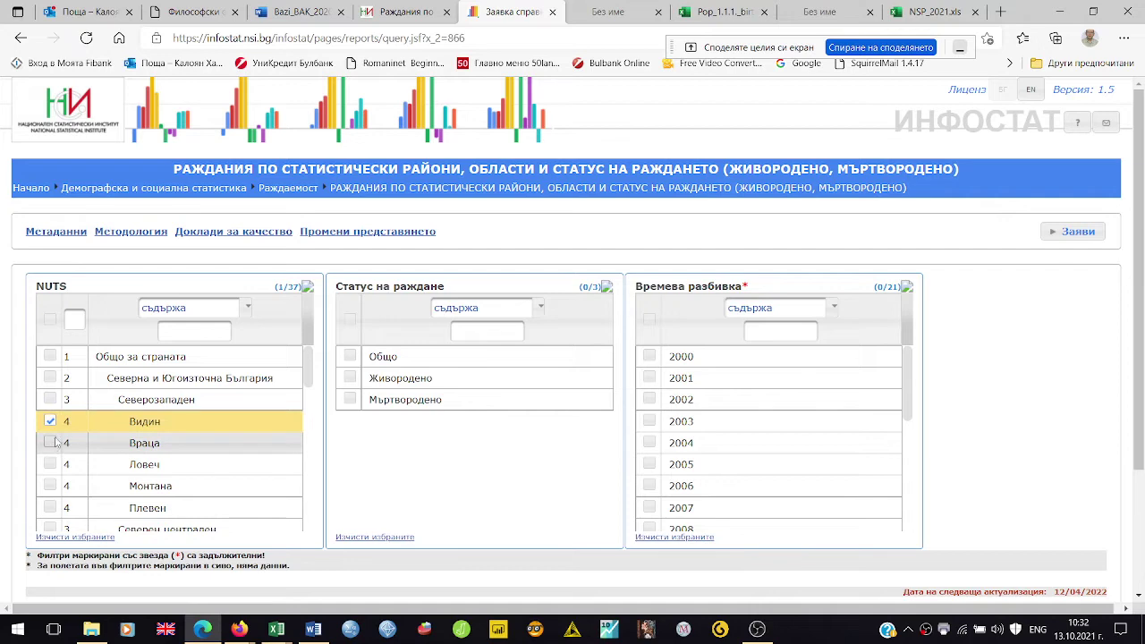
left_click(50, 443)
left_click(51, 465)
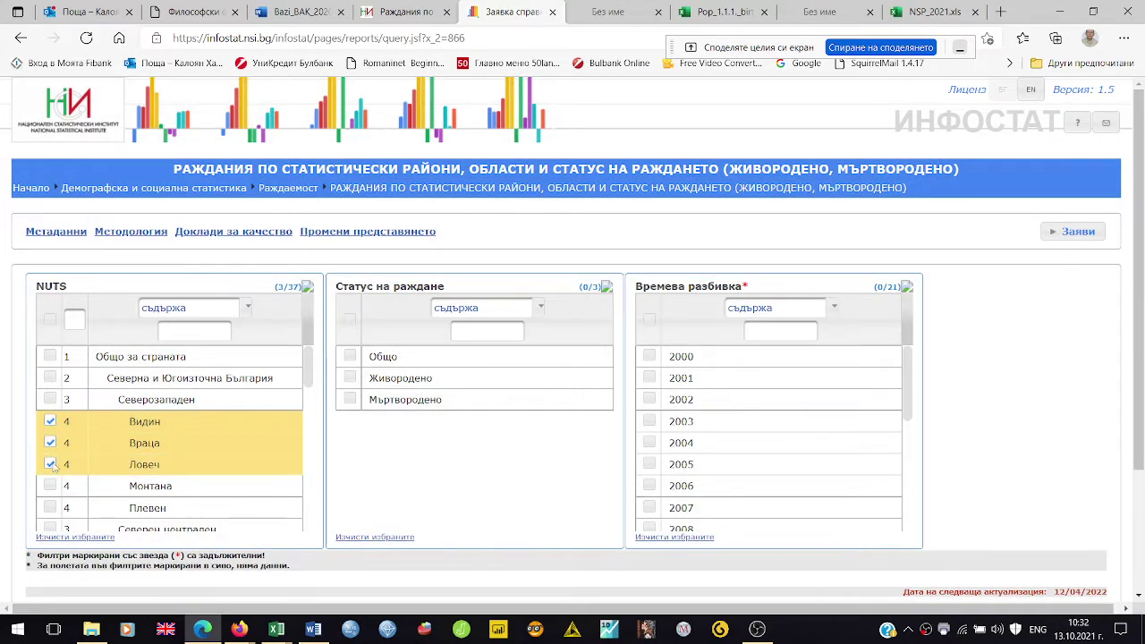
left_click(50, 465)
left_click(50, 443)
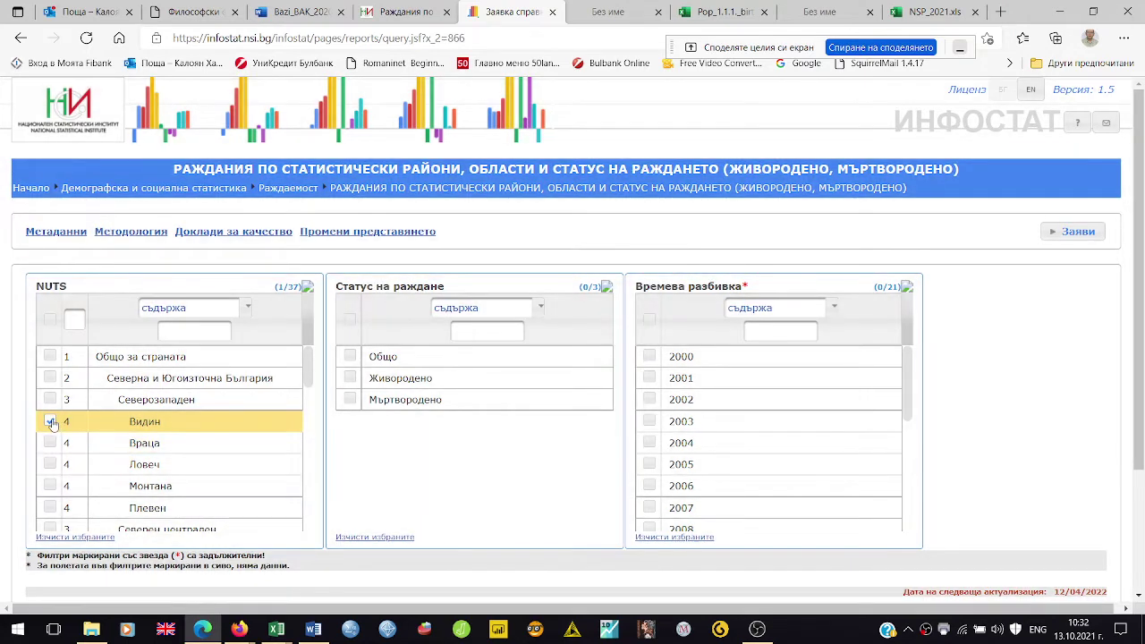
left_click(51, 422)
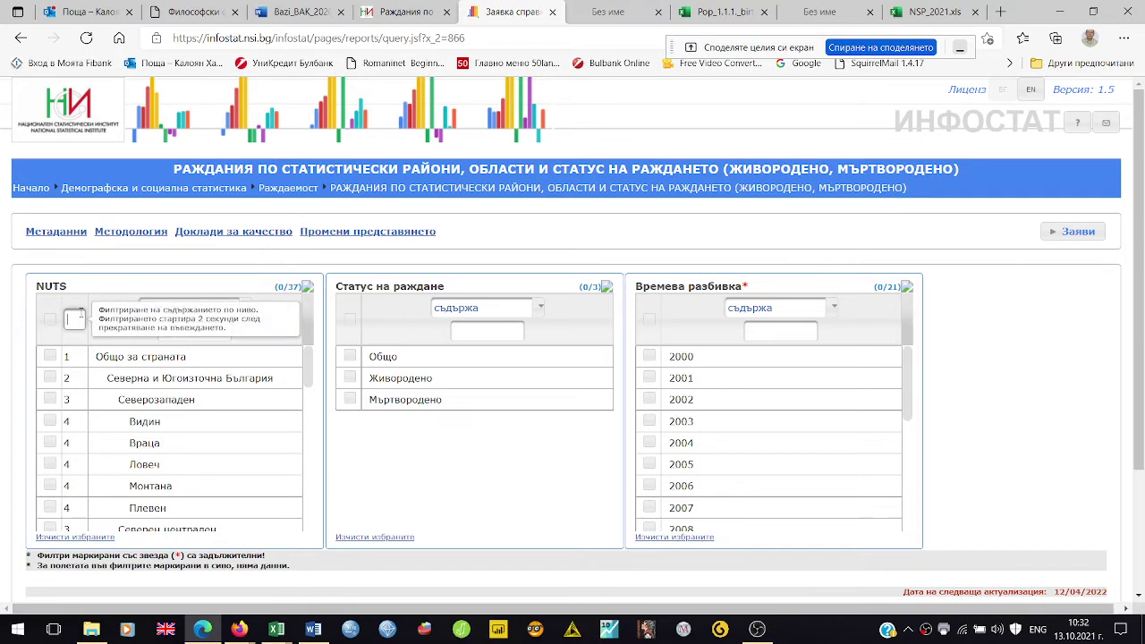
Filter the NUTS list to level 4, select all the filtered districts and look through them.
left_click(77, 319)
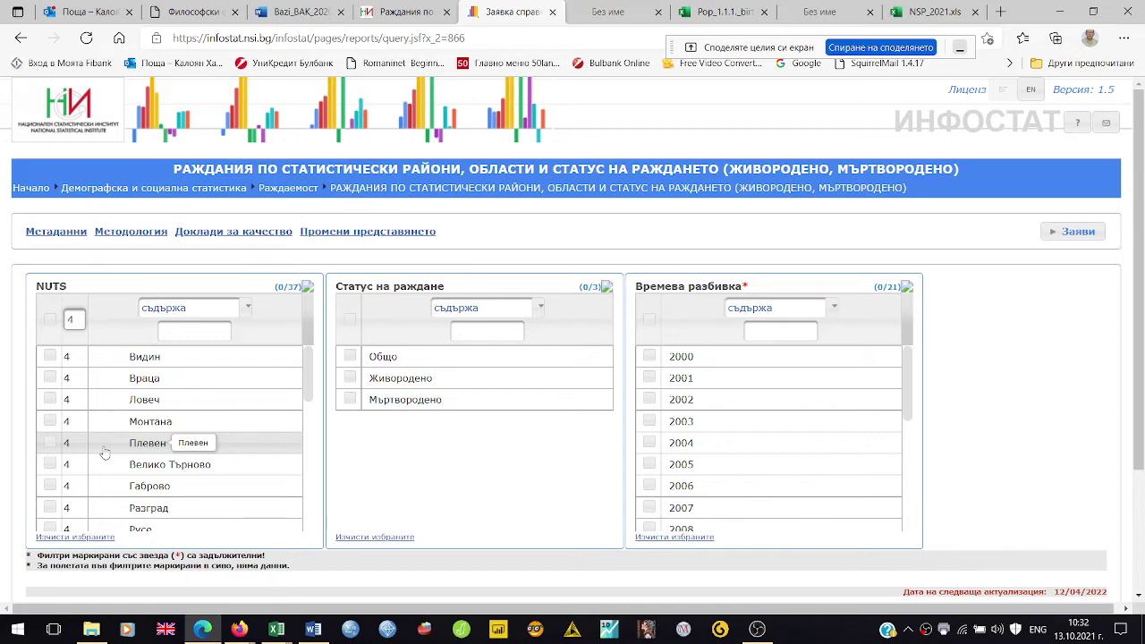
left_click(50, 320)
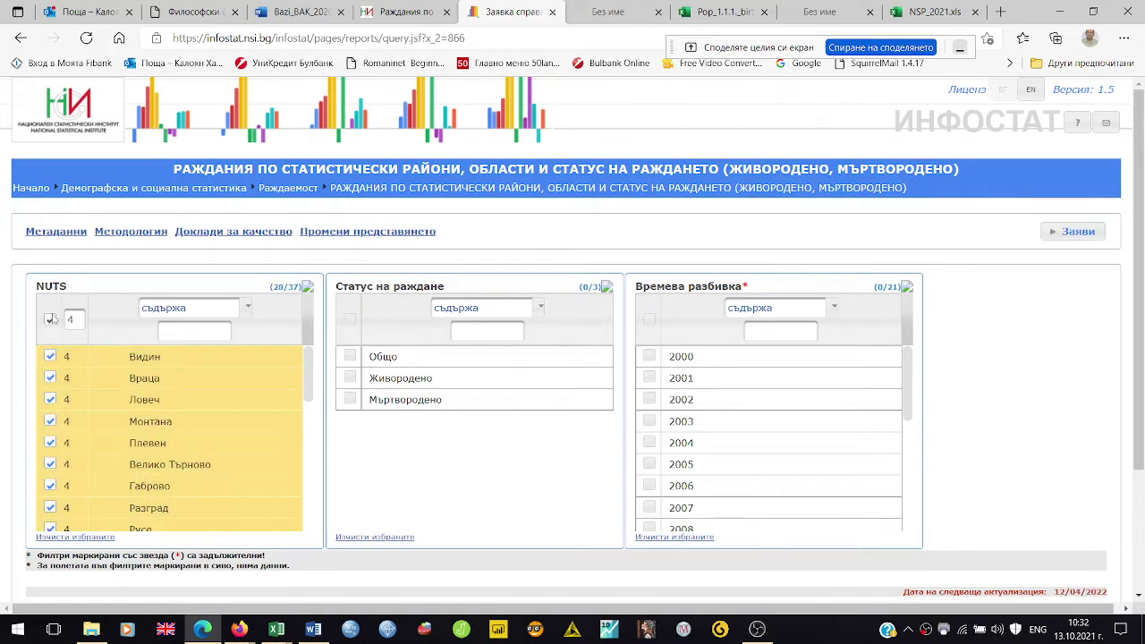
scroll(249, 461, "down", 1)
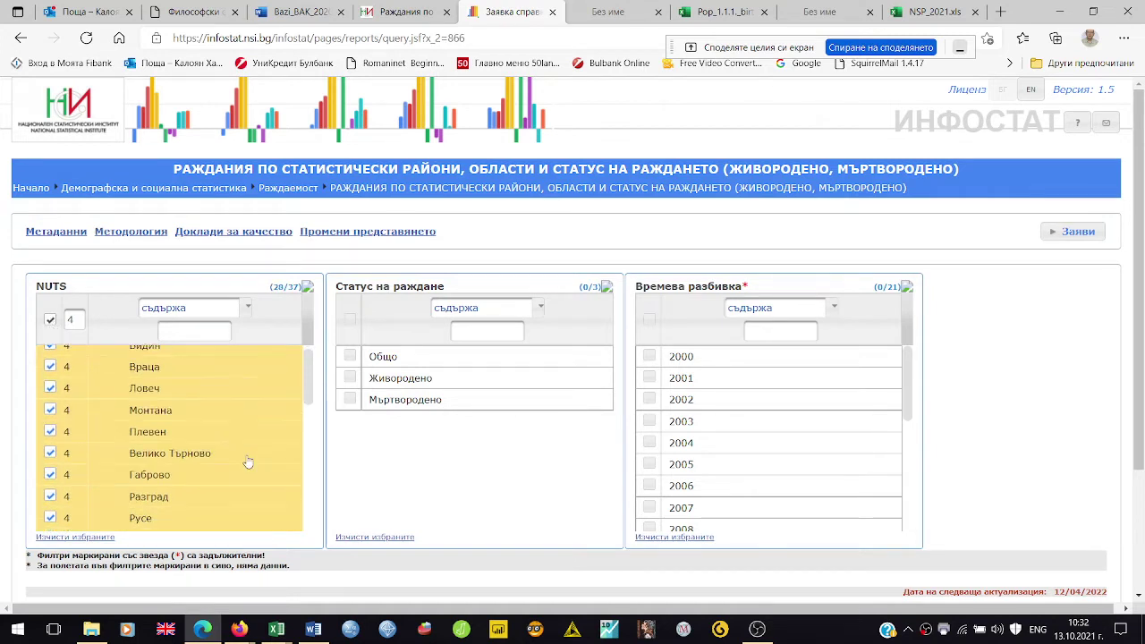
scroll(249, 462, "down", 3)
scroll(249, 462, "up", 3)
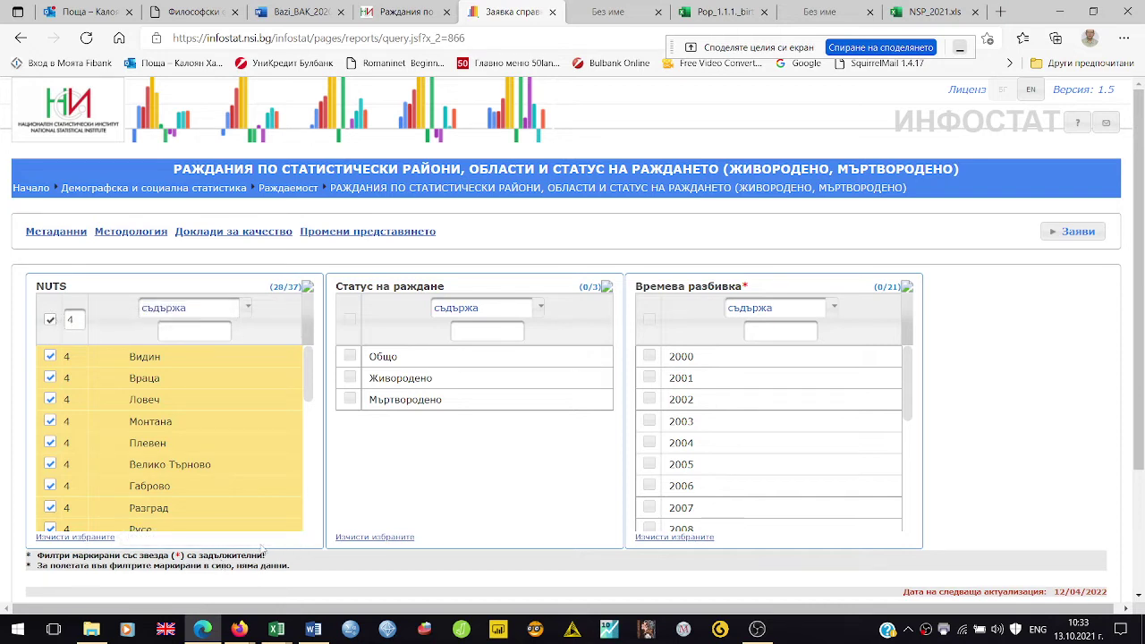
Select „Общо“ and „Живородено“ as birth status and all years under „Времева разбивка“.
left_click(352, 356)
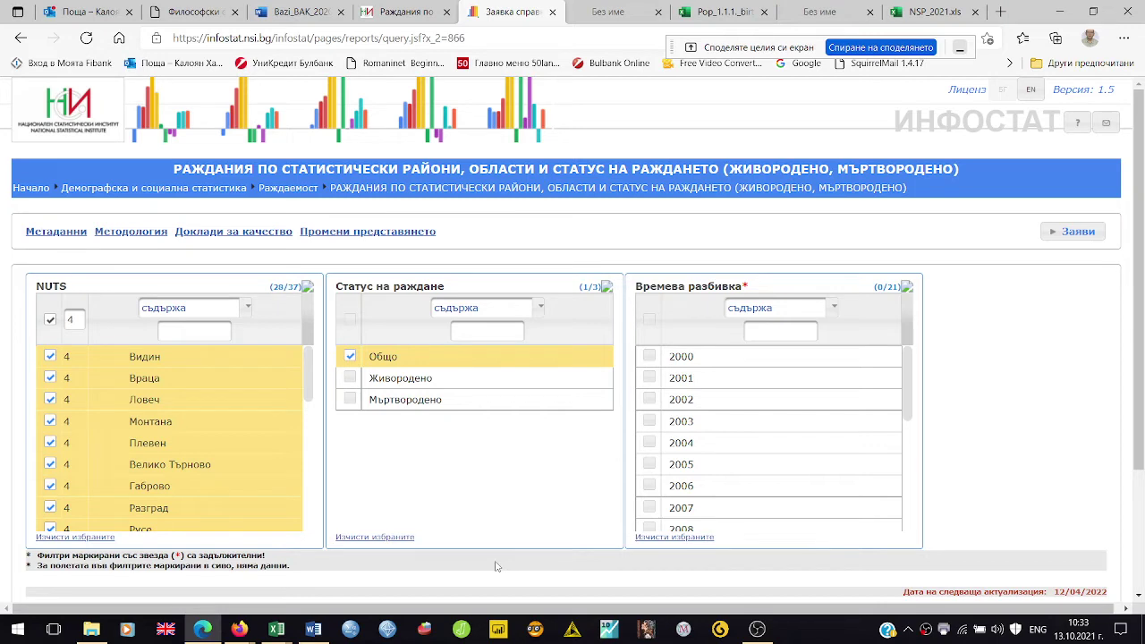
left_click(350, 378)
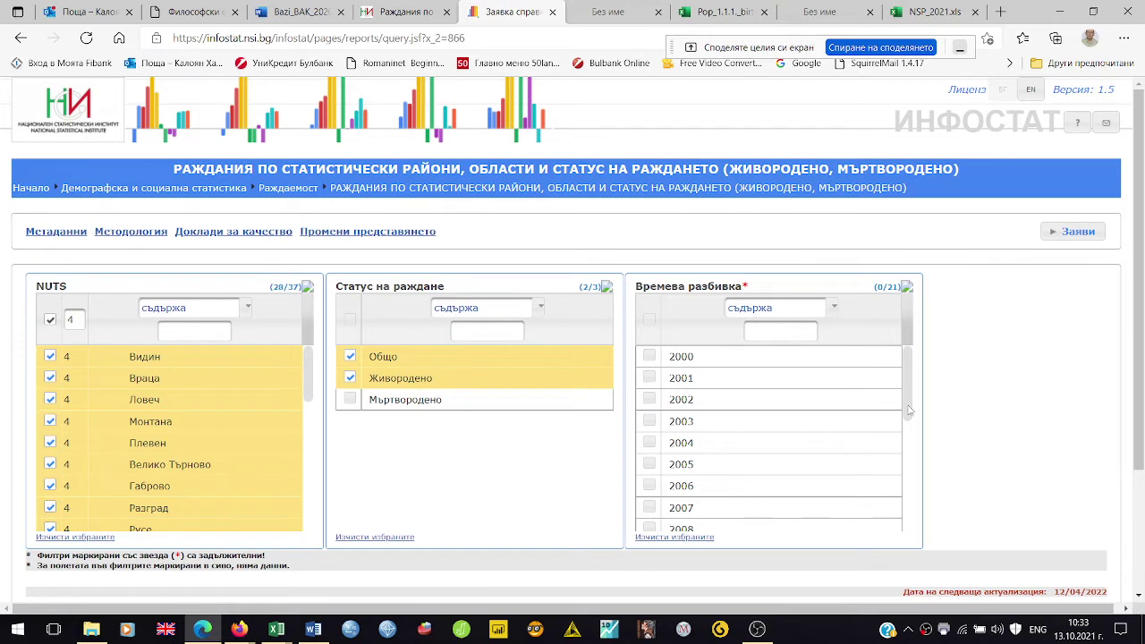
scroll(908, 410, "down", 3)
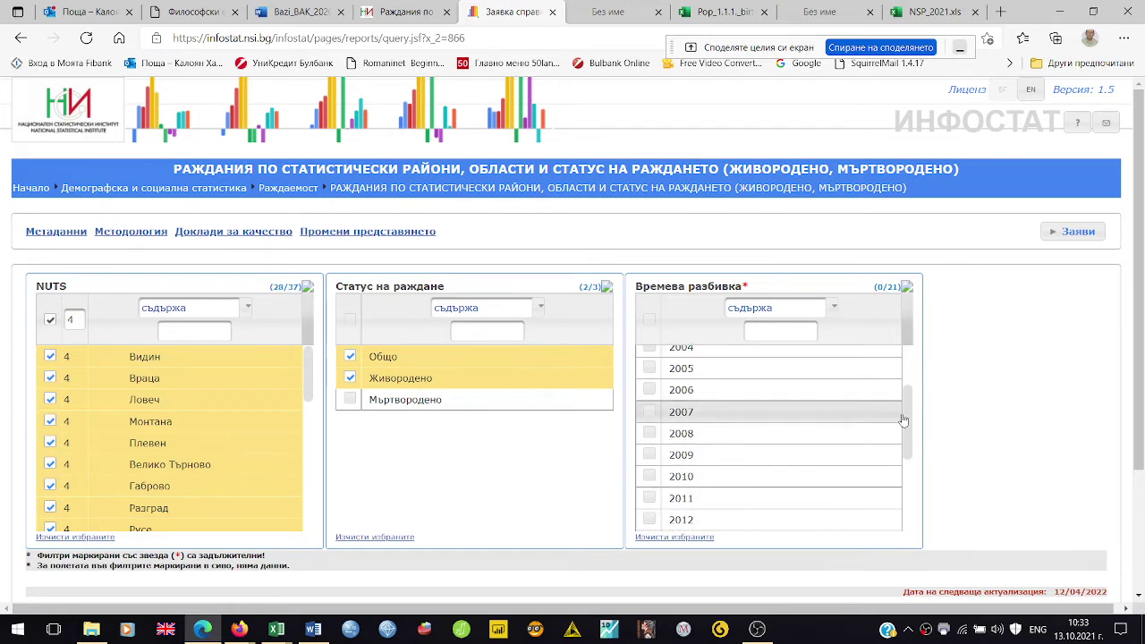
scroll(909, 426, "up", 3)
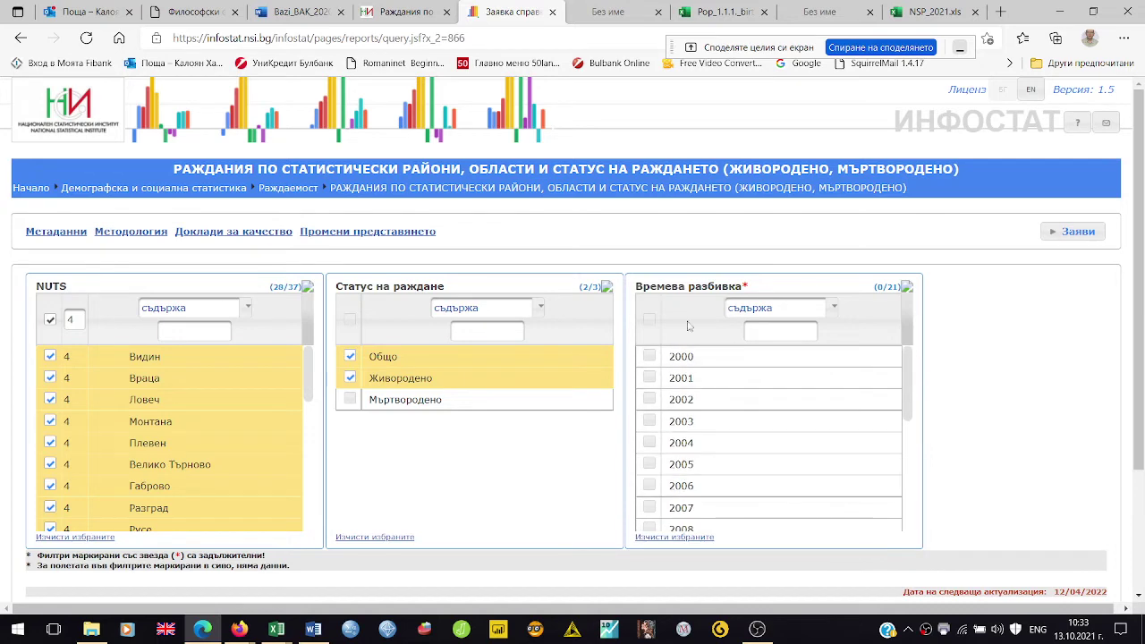
left_click(650, 320)
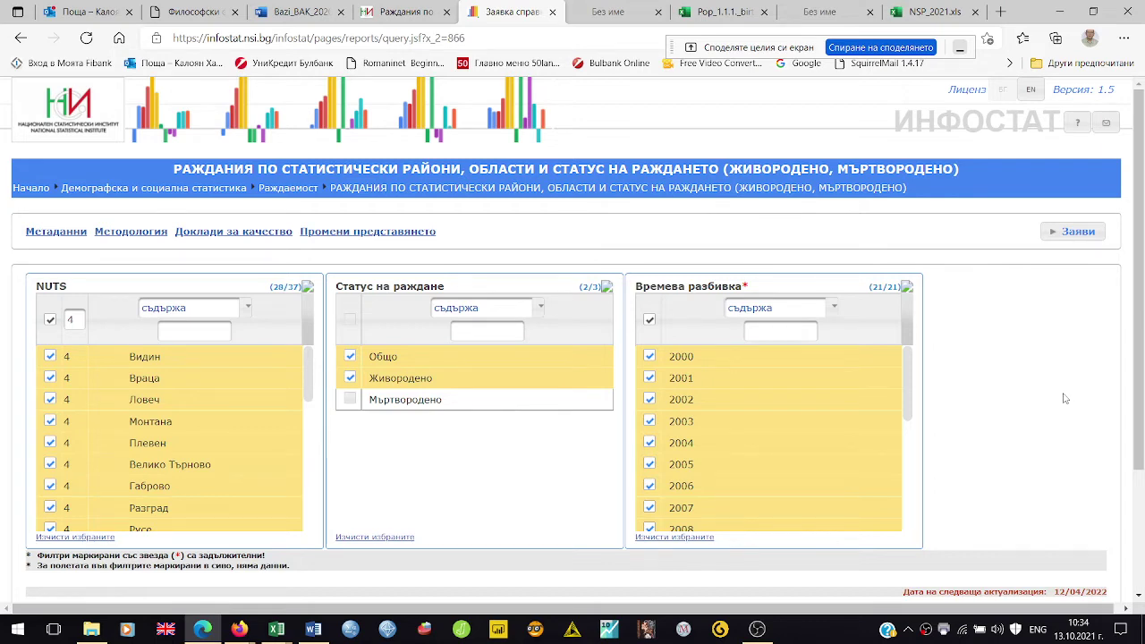
scroll(1065, 398, "down", 2)
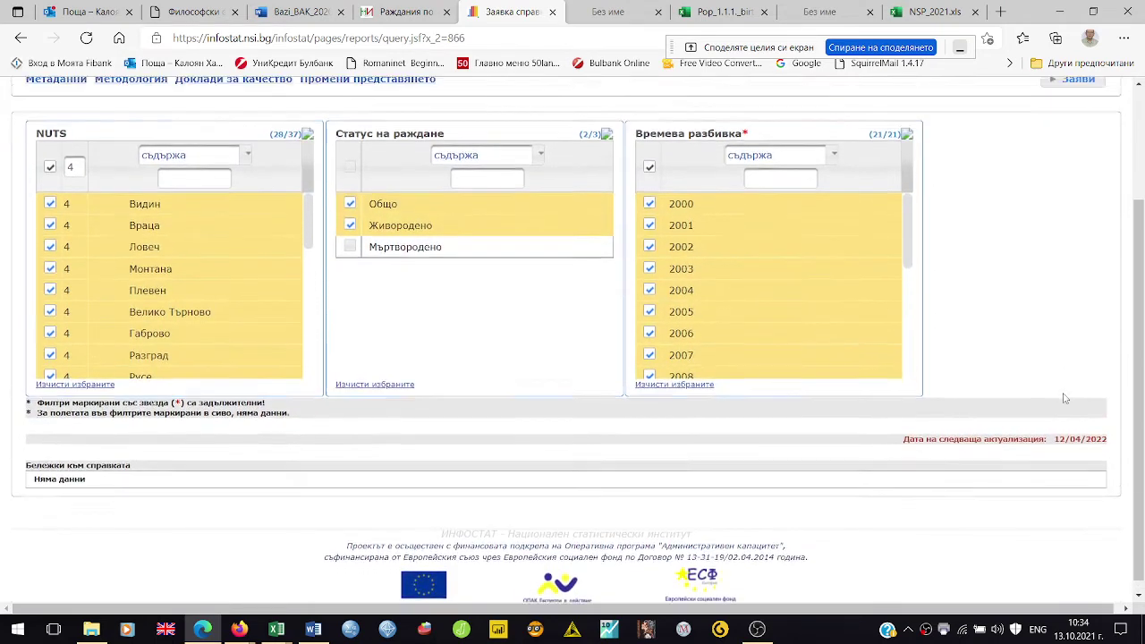
scroll(1065, 398, "up", 2)
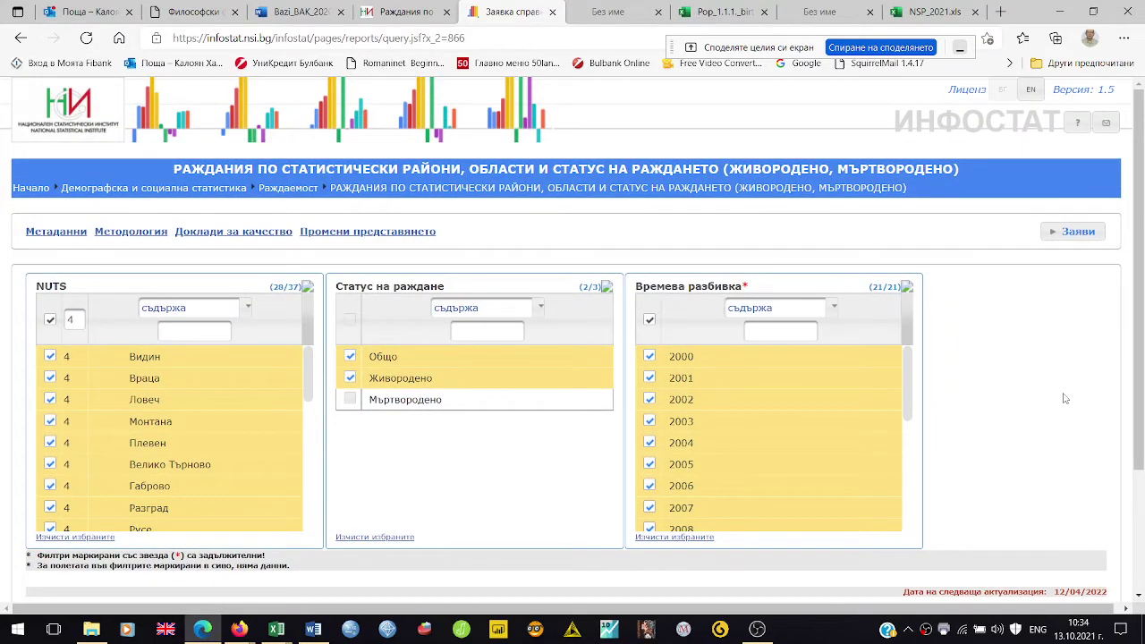
Run the births query and look through the resulting table by district, year and birth status.
left_click(1085, 240)
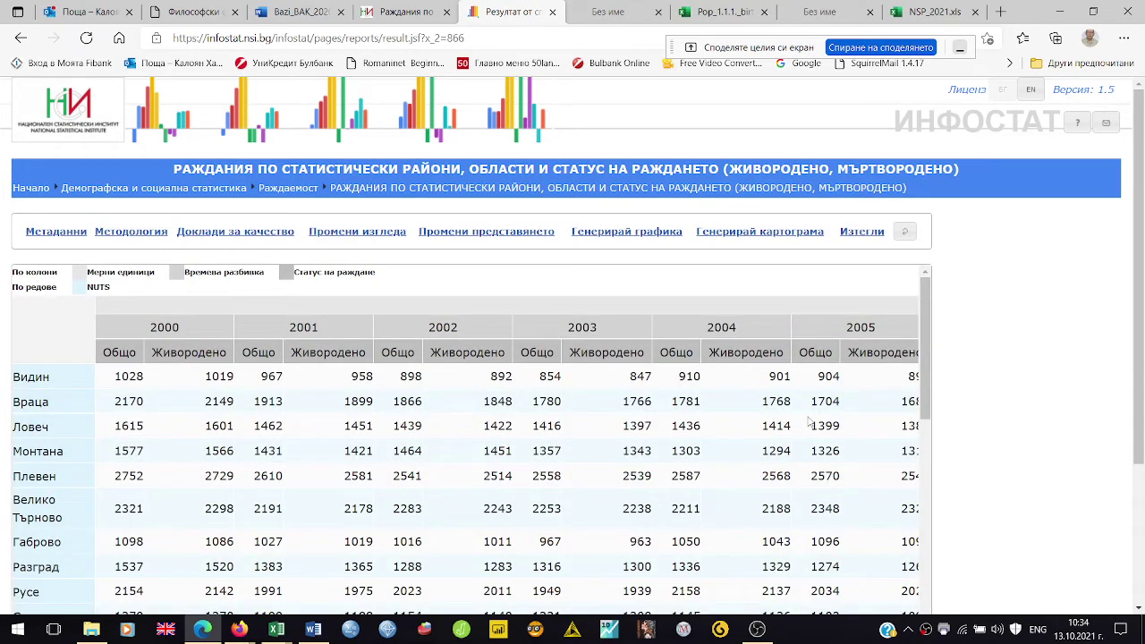
scroll(58, 489, "down", 2)
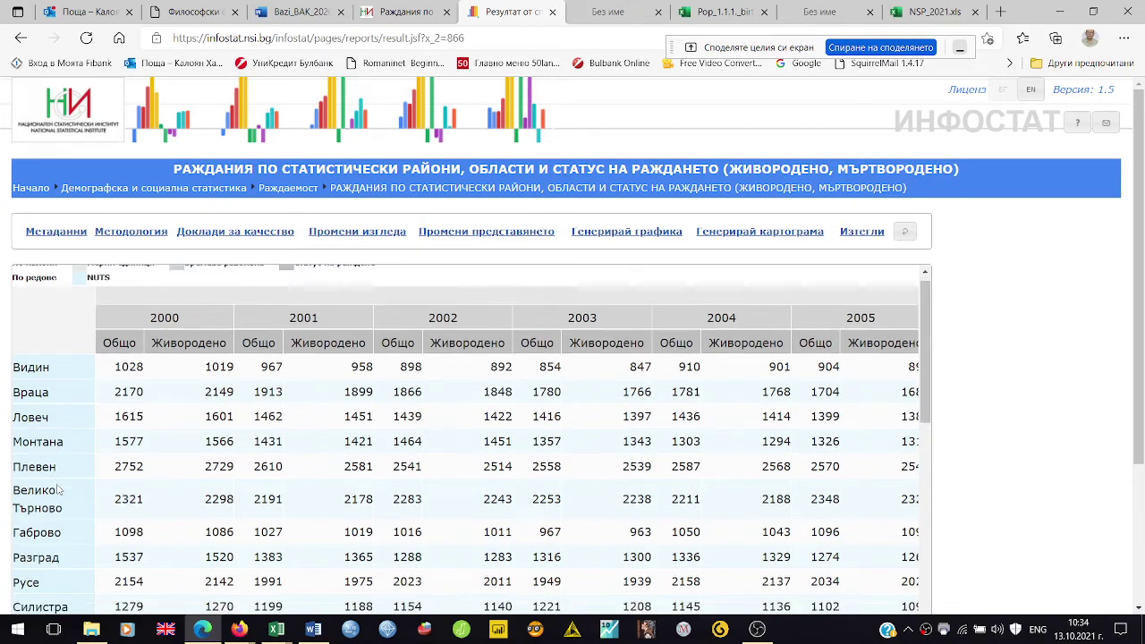
scroll(58, 488, "down", 3)
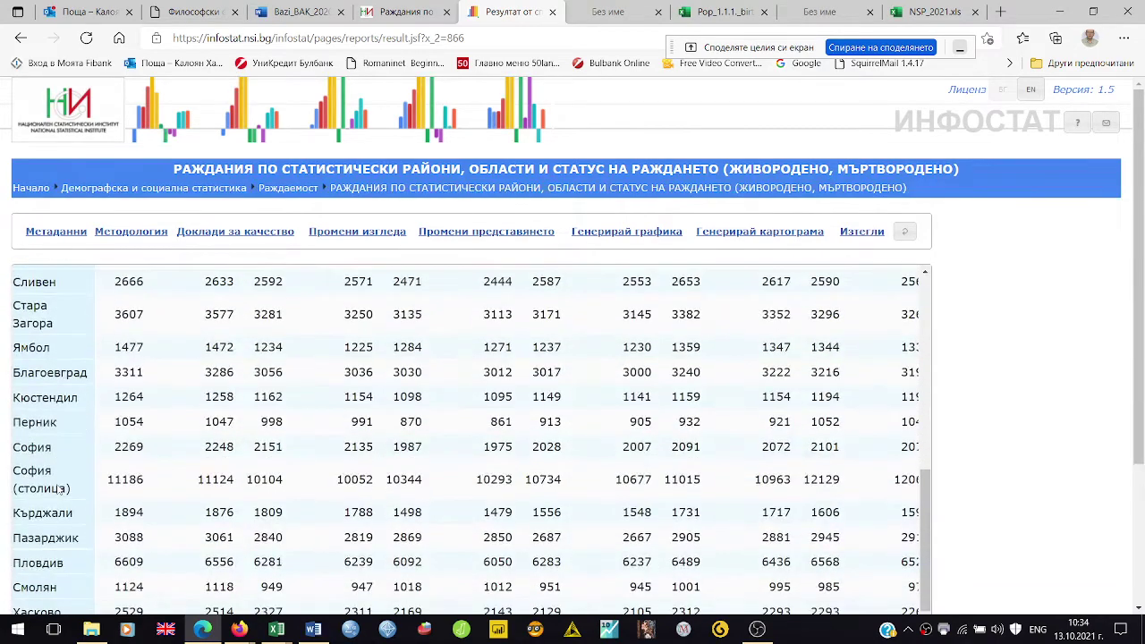
scroll(58, 489, "up", 5)
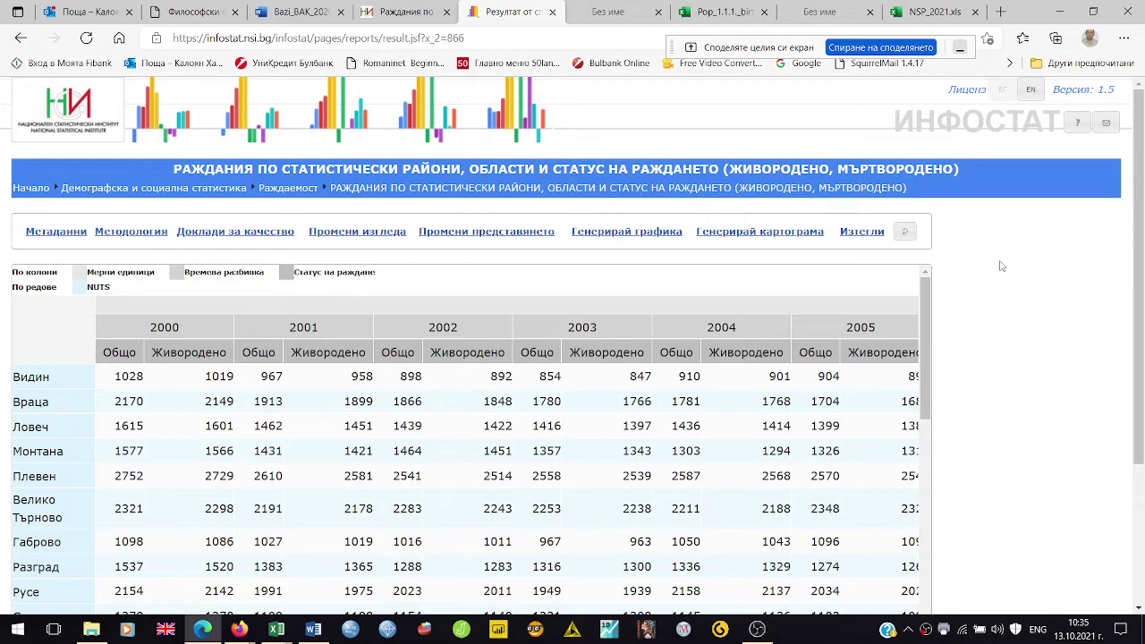
Switch to the Word document and add a line reading „I.“ below the numbered list, followed by a new paragraph.
left_click(313, 629)
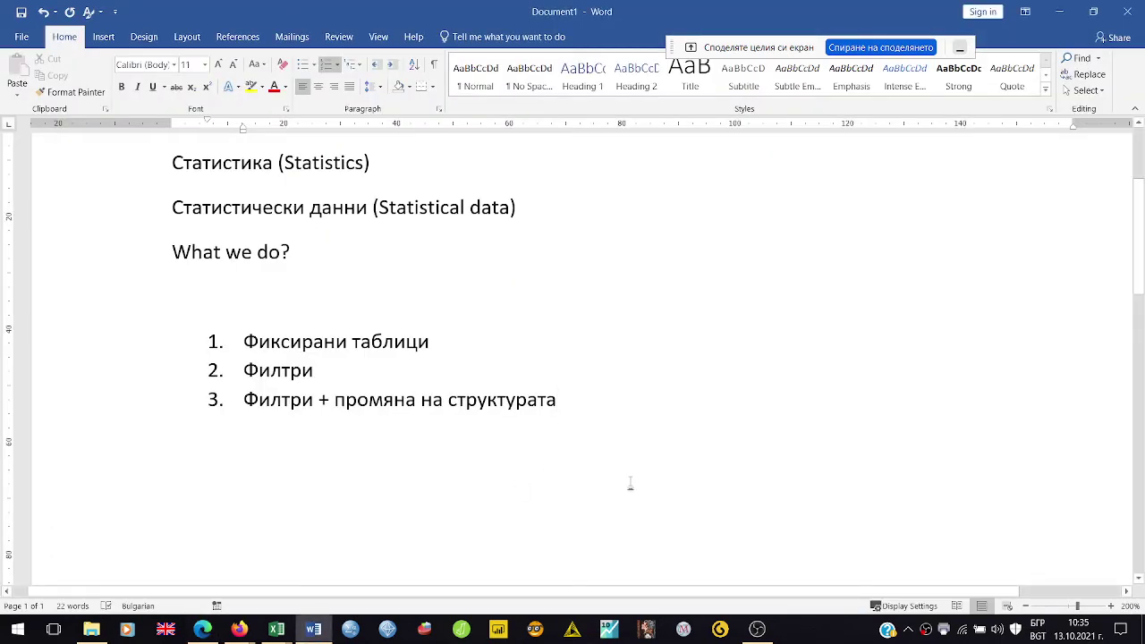
key("Return")
key("Return")
key("Return")
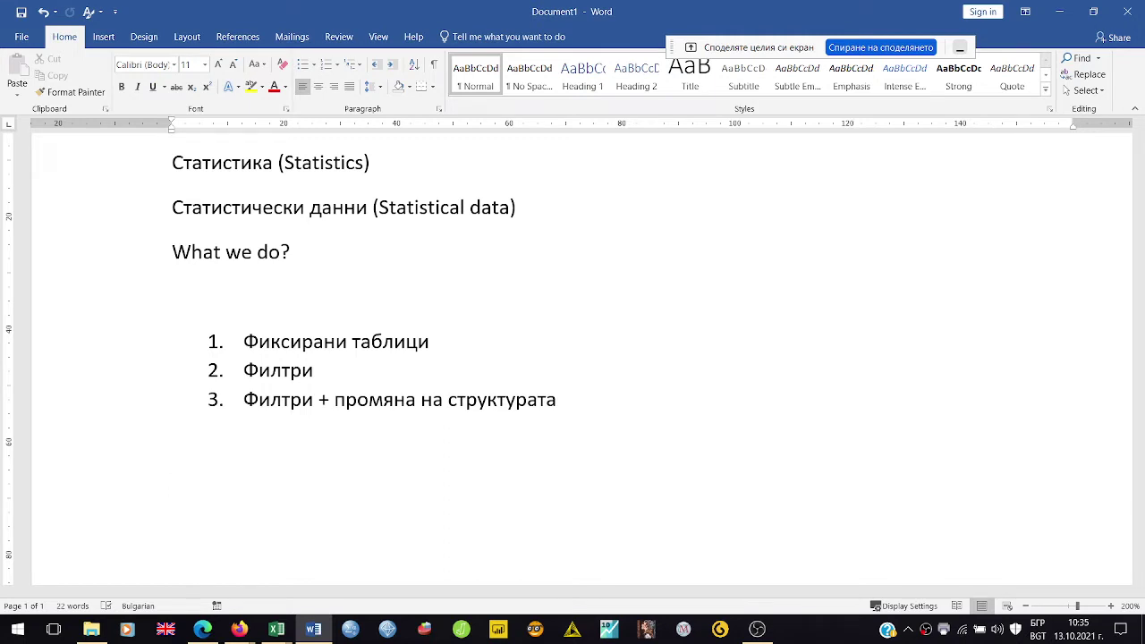
type(".")
key("Return")
Insert a table with four columns and six rows under the „I.“ line.
left_click(119, 39)
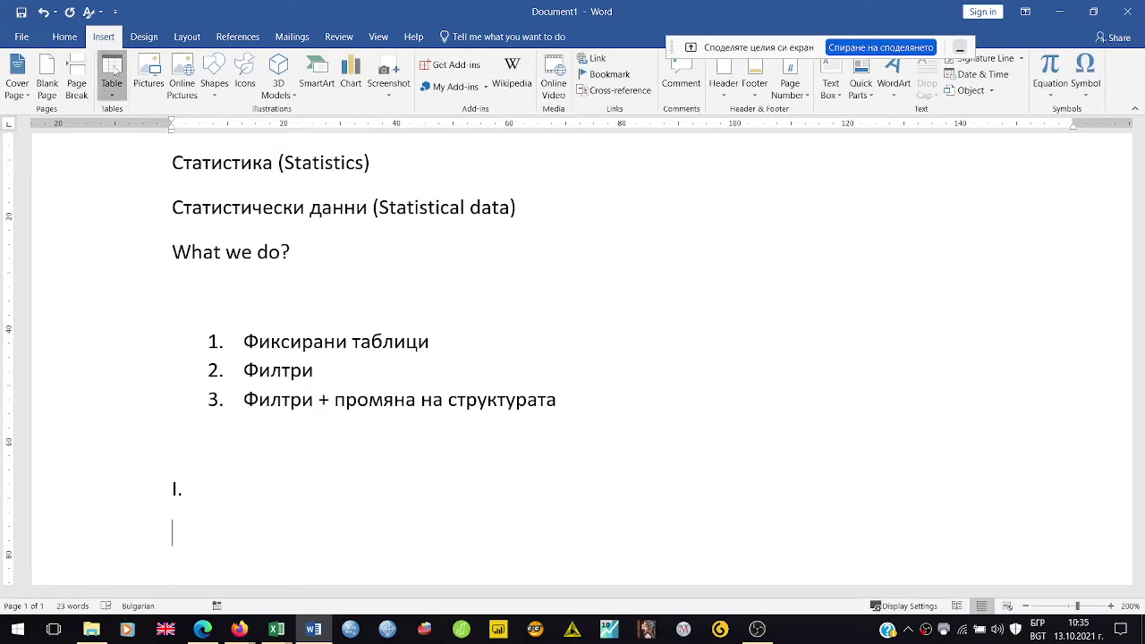
left_click(114, 71)
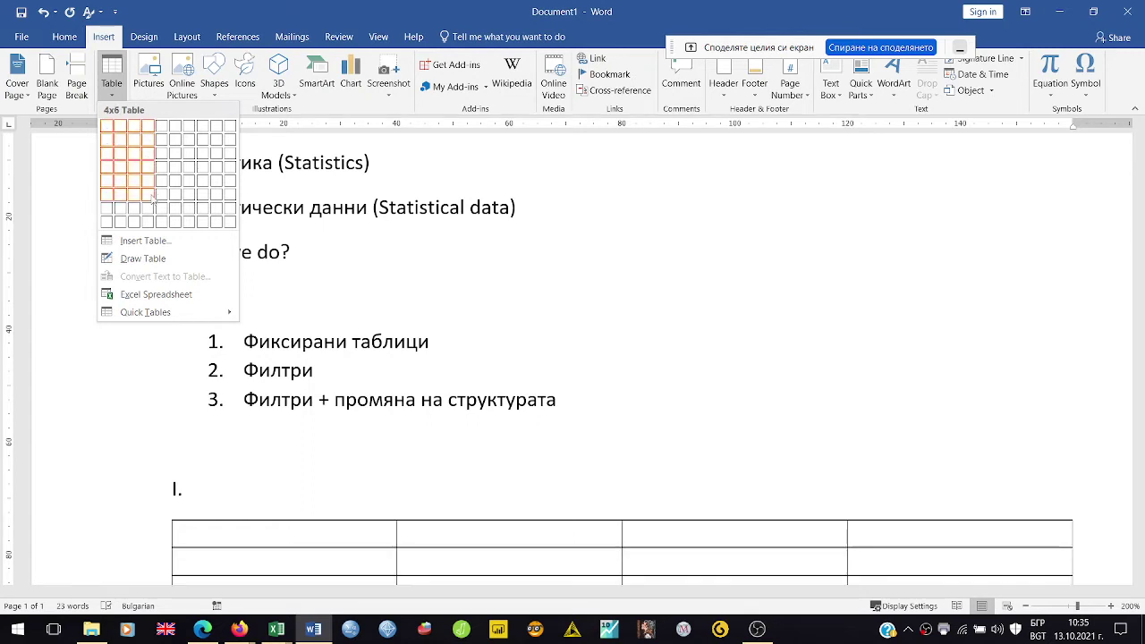
left_click(150, 195)
scroll(315, 362, "down", 3)
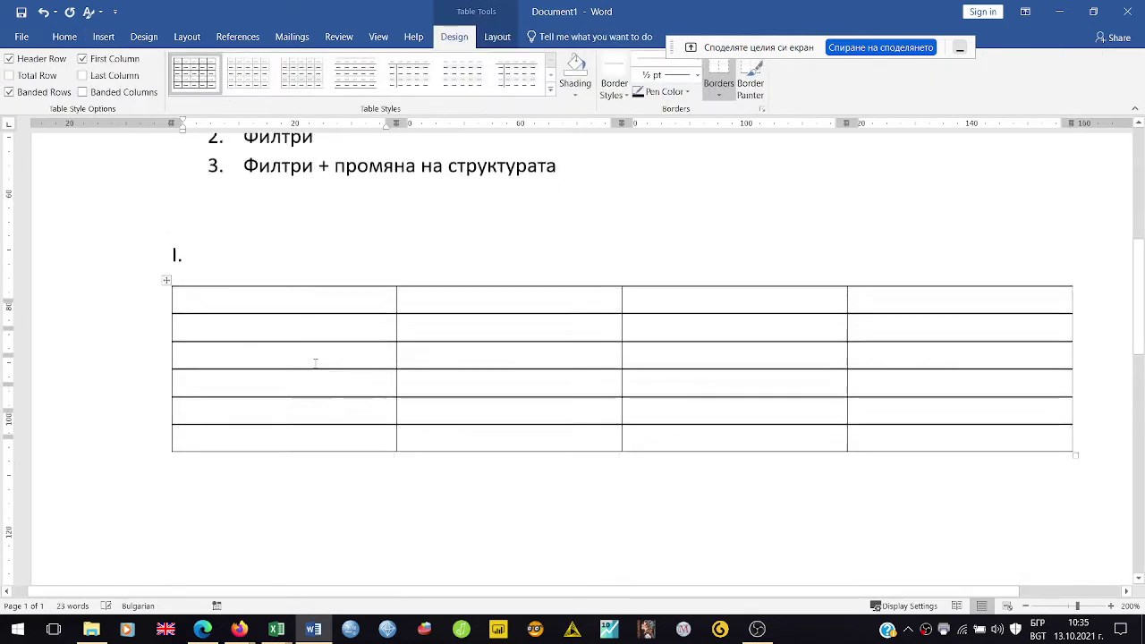
scroll(315, 363, "down", 1)
Make the table's header row bold and centred, and title the first column „Единица“.
left_click(108, 282)
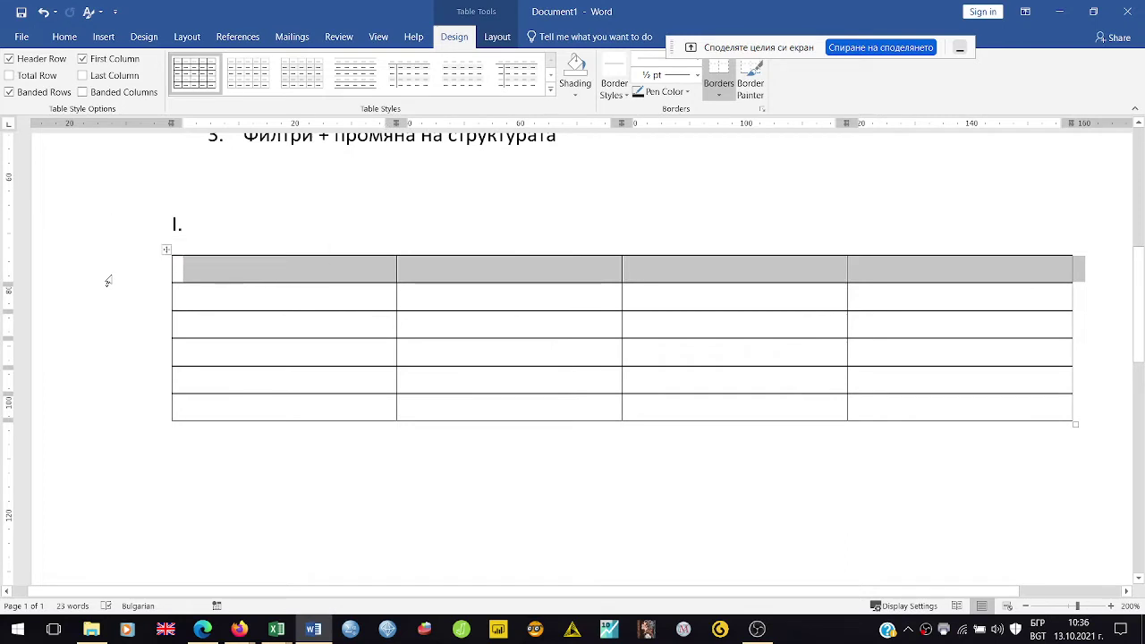
key("Up")
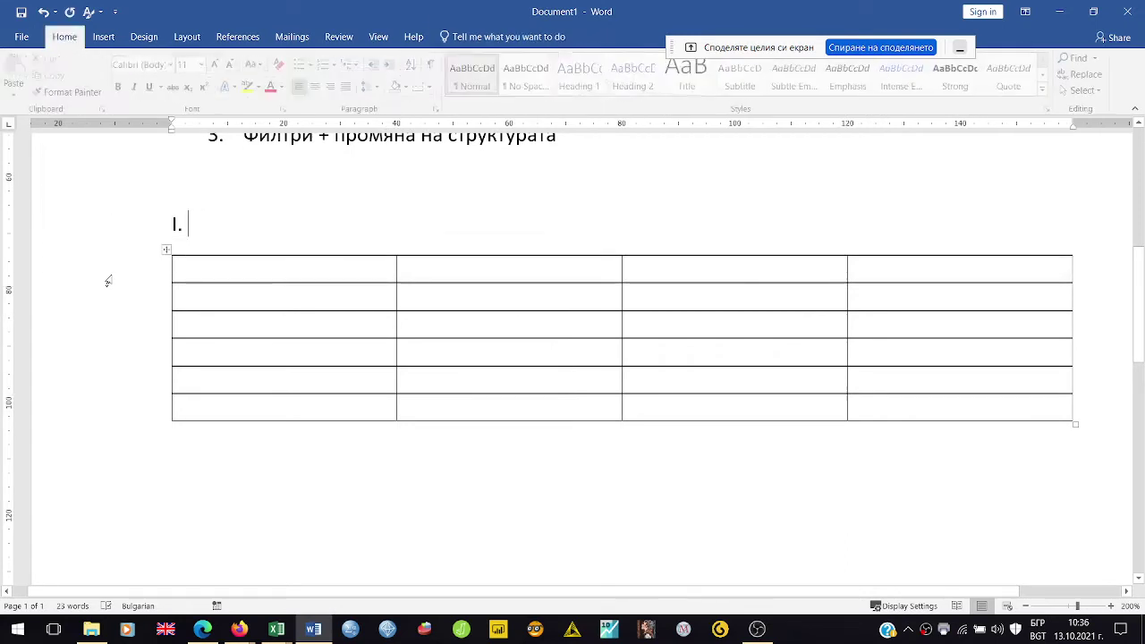
type("E")
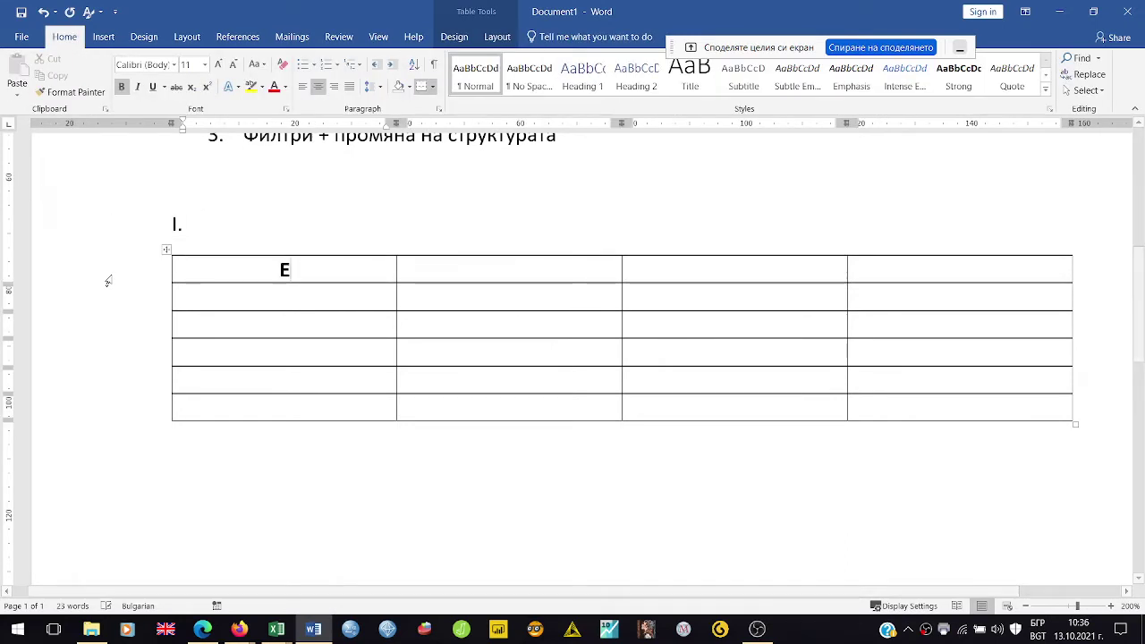
type("дени")
key("BackSpace")
key("BackSpace")
key("BackSpace")
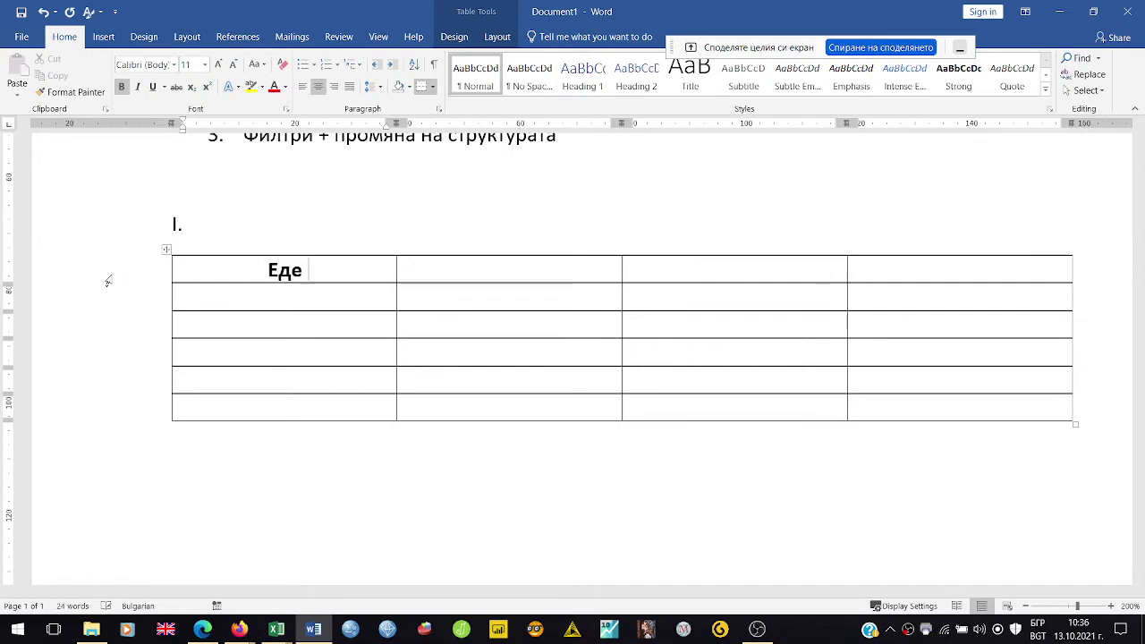
type("иница")
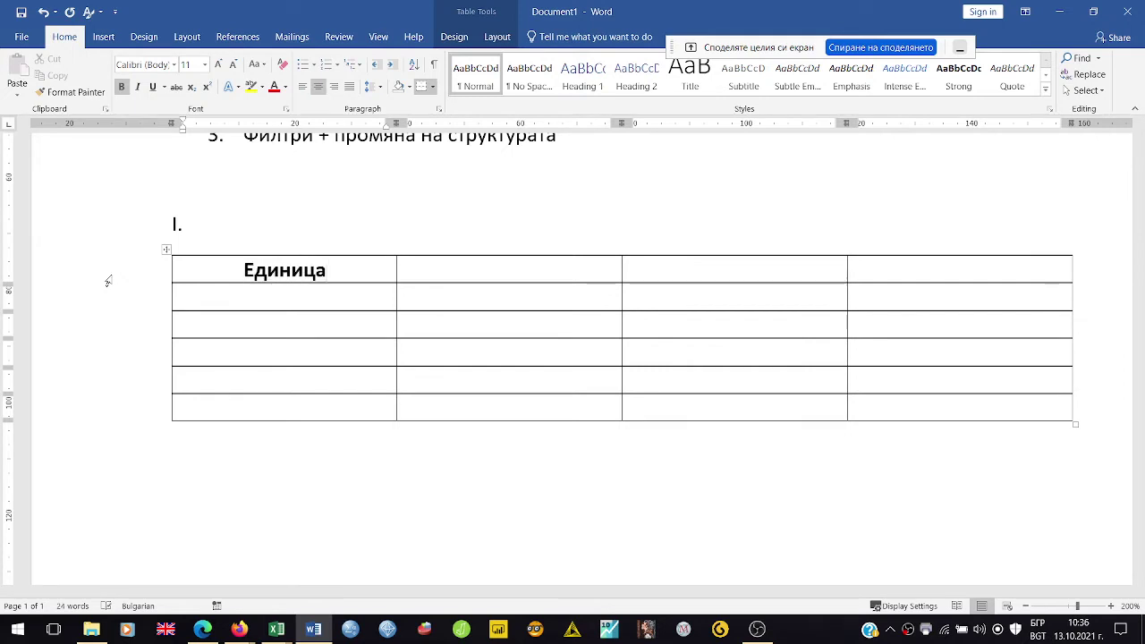
Title the remaining three columns „Признак 1“, „Признак 2“ and „...“.
key("Tab")
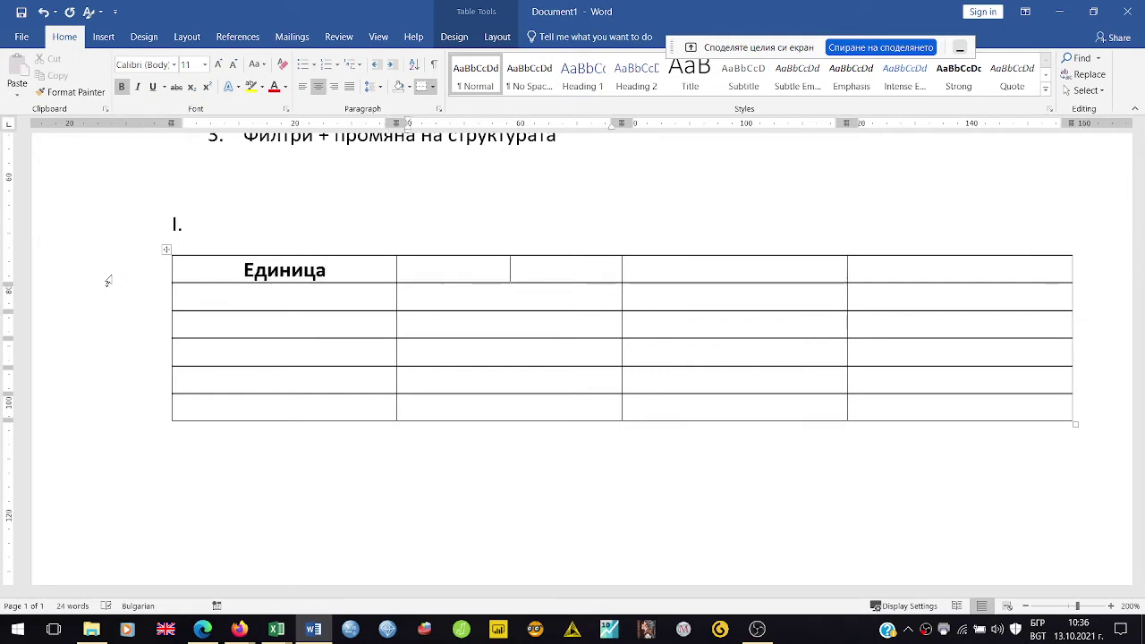
type("Признак 1")
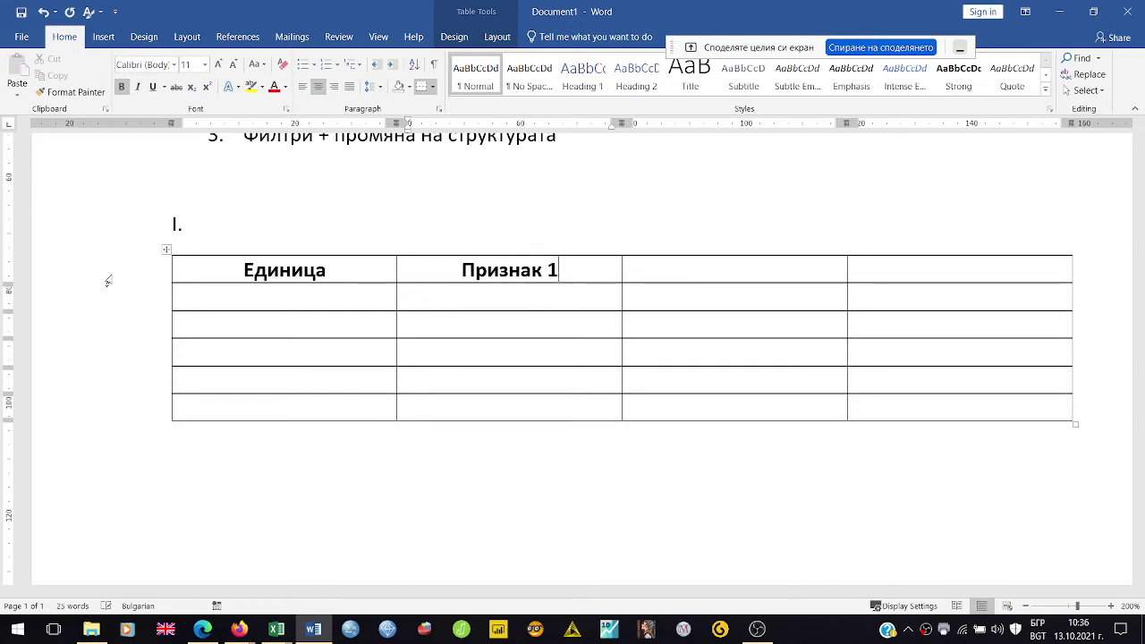
key("Tab")
type("П")
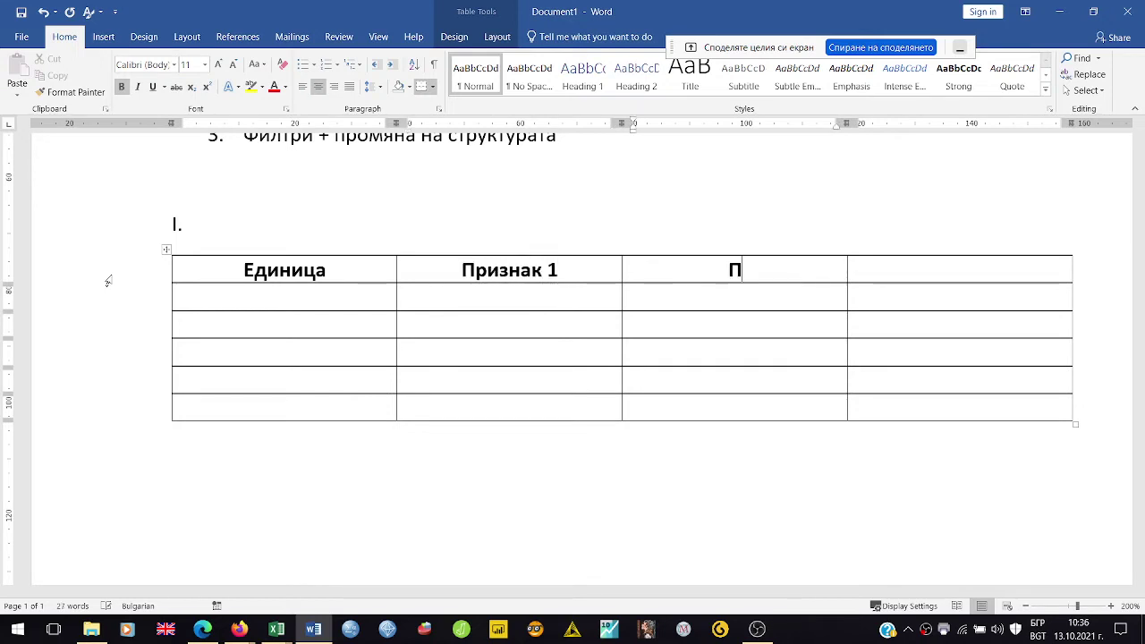
type("ризнак 2")
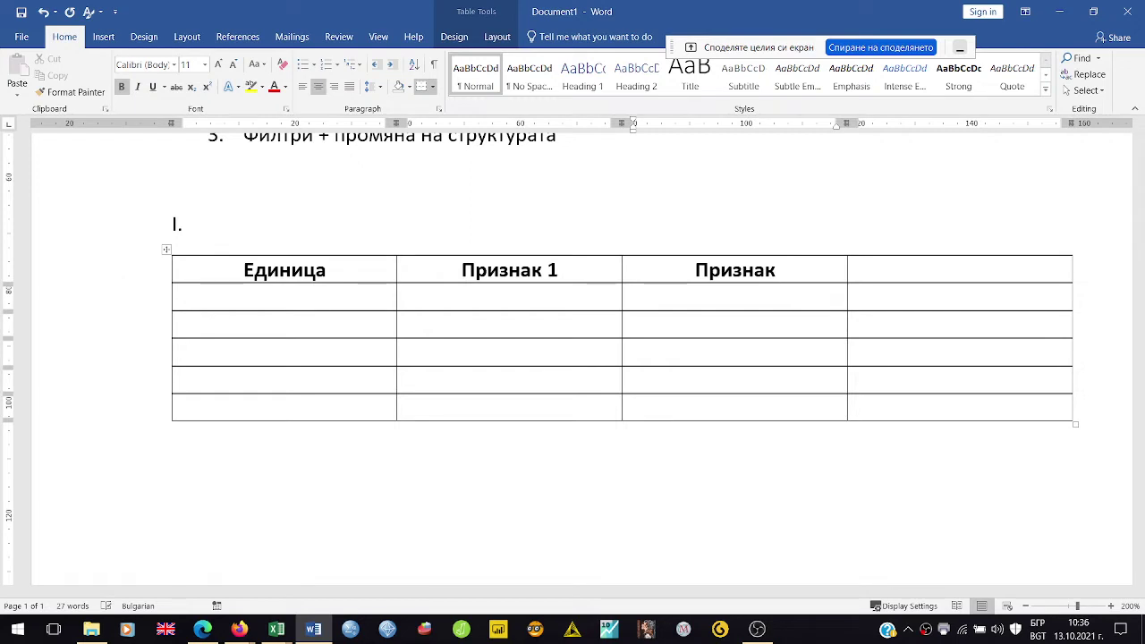
key("Tab")
type("...")
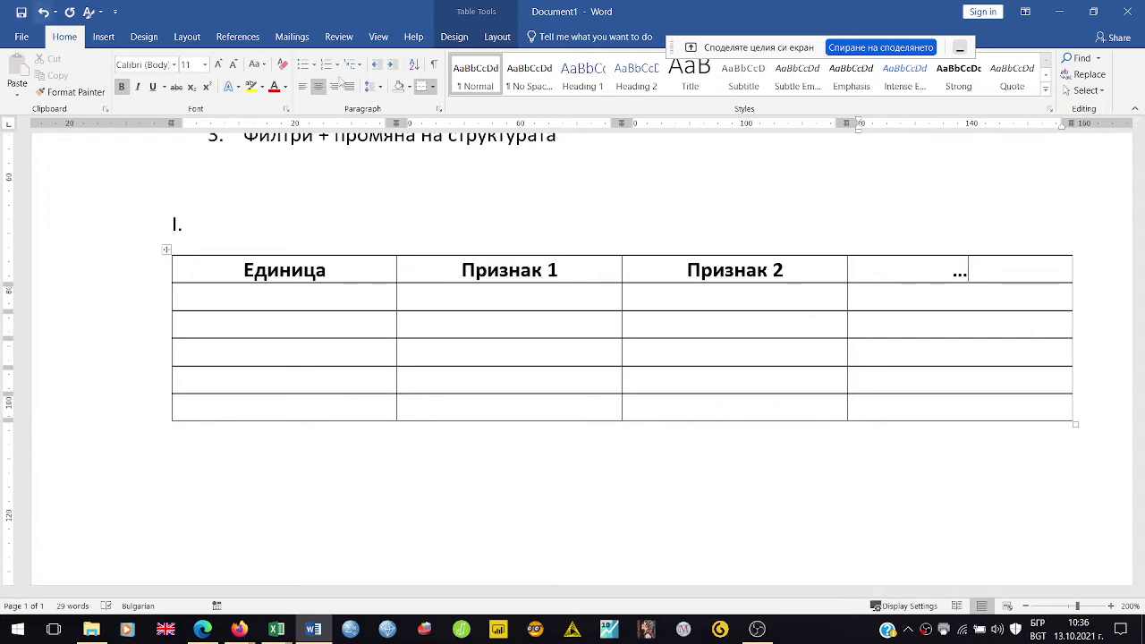
Enter „Единица 1“ and „Единица 2“ in the first two cells below the „Единица“ header.
left_click(298, 294)
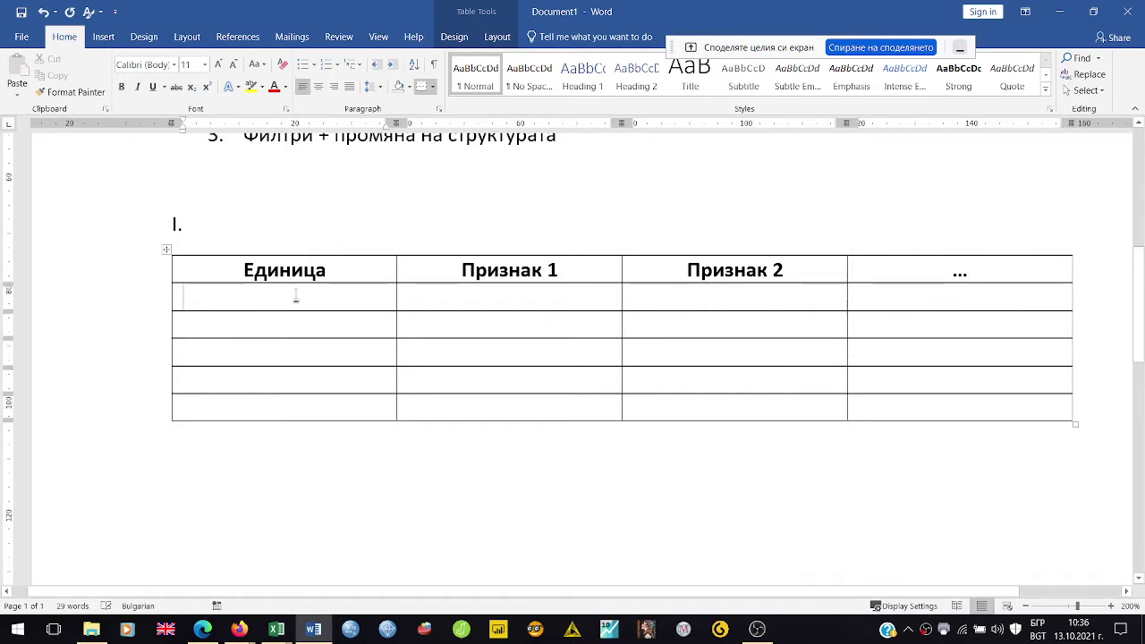
type("Eдиница")
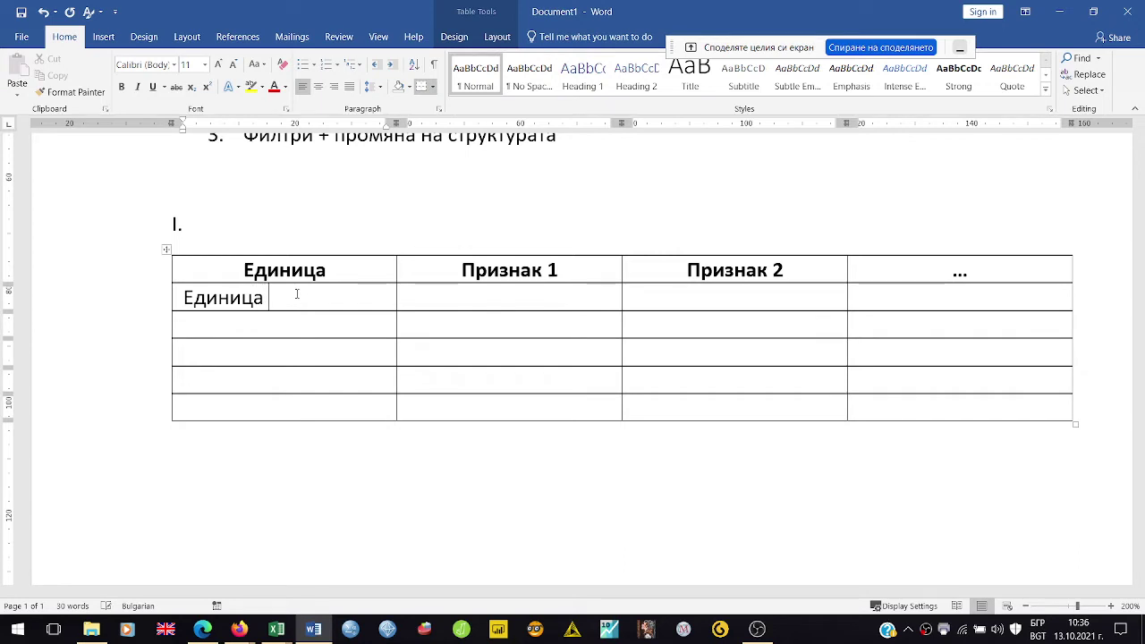
type(" 1")
key("Down")
type("Единци")
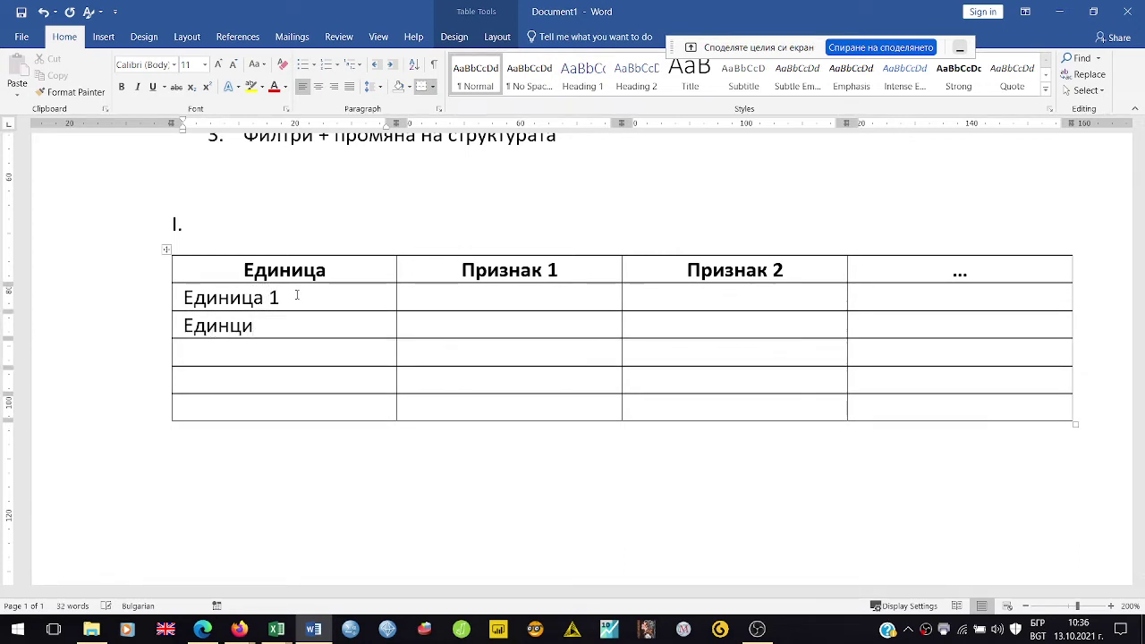
key("BackSpace")
key("BackSpace")
type("ица 2")
Continue the „Единица“ column with „...“ and „Единица N“ in the next two rows.
key("Down")
type(".")
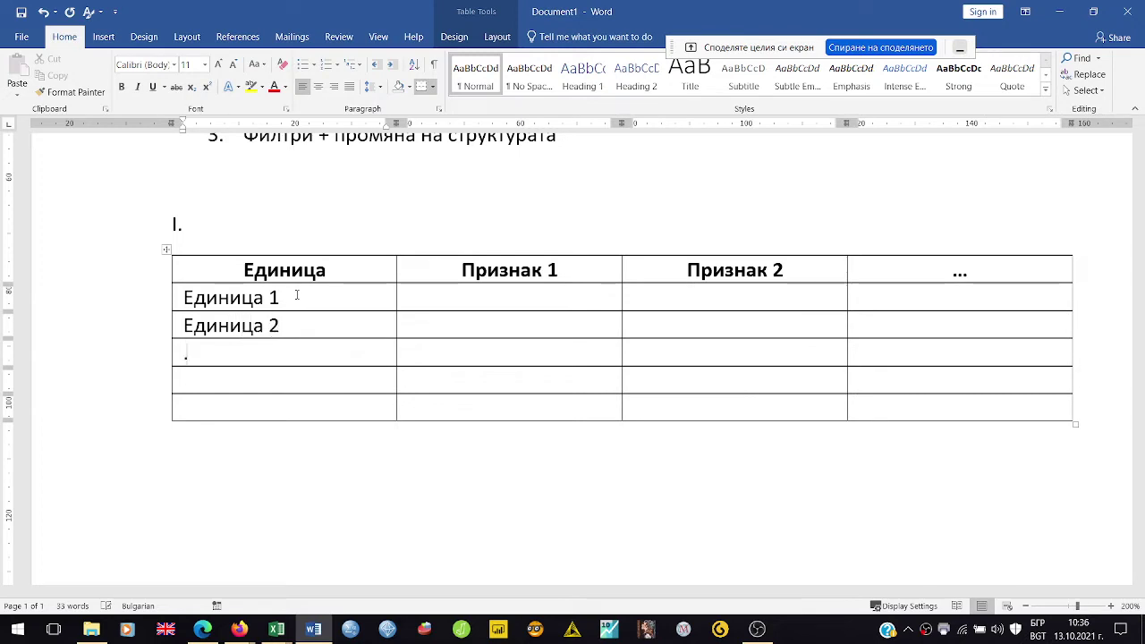
type("..")
type("Единица")
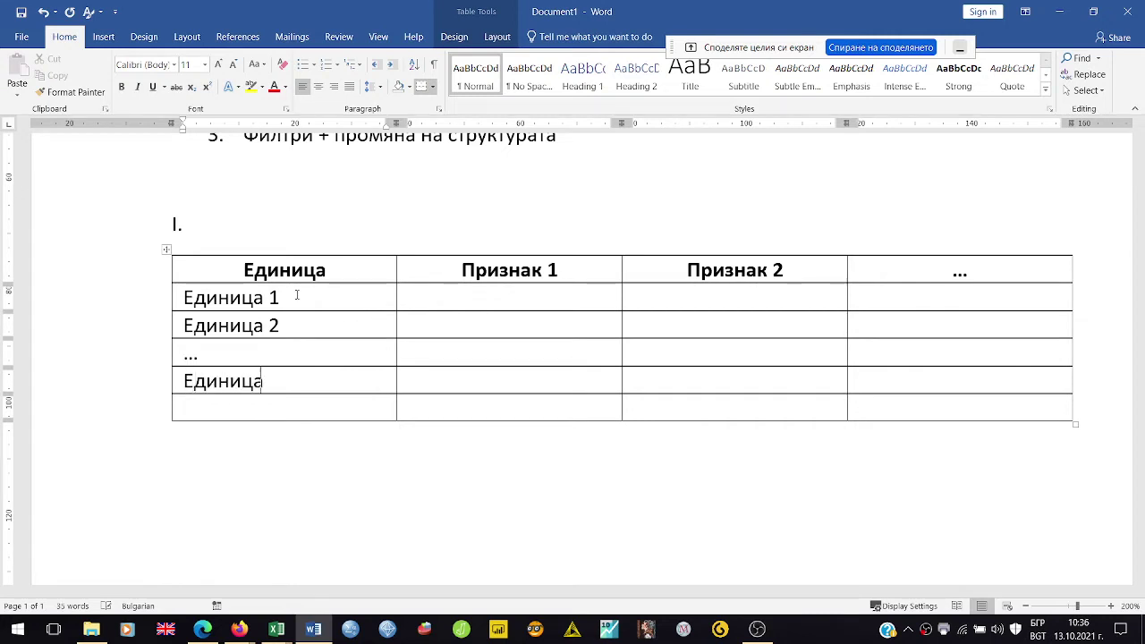
key("alt+shift")
type("N")
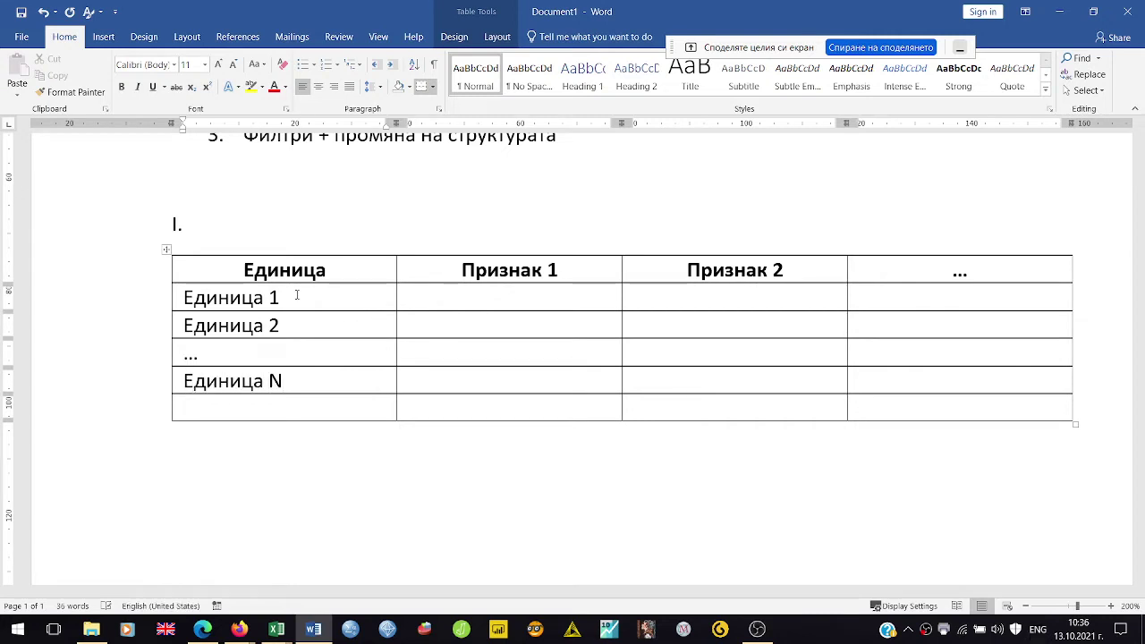
key("alt+shift")
Delete the empty last row of the table.
left_click(132, 411)
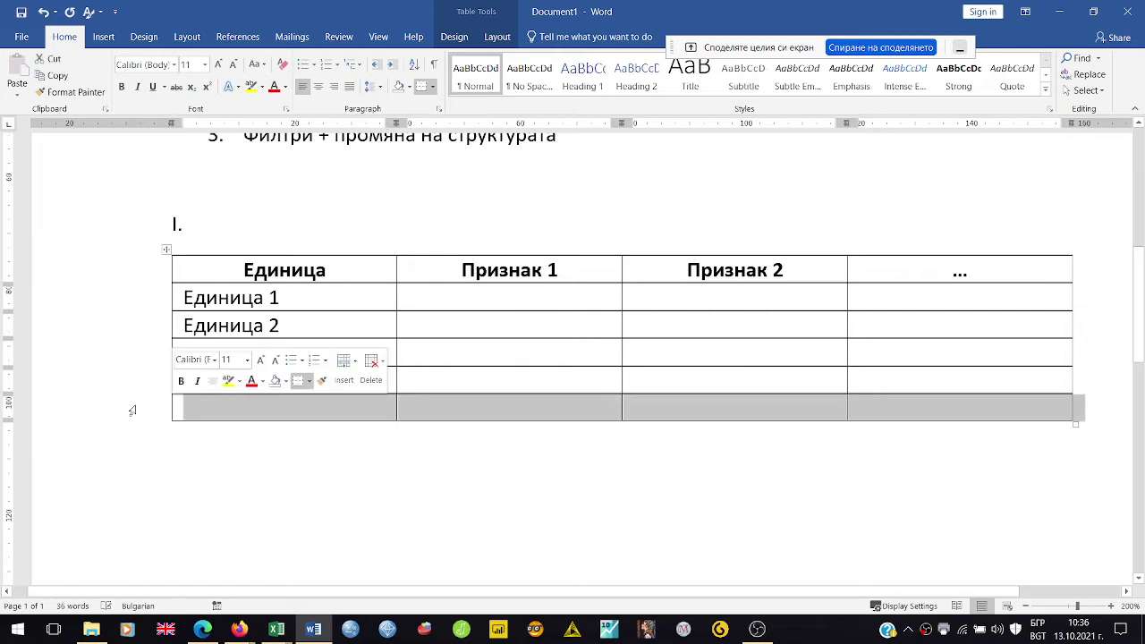
right_click(133, 411)
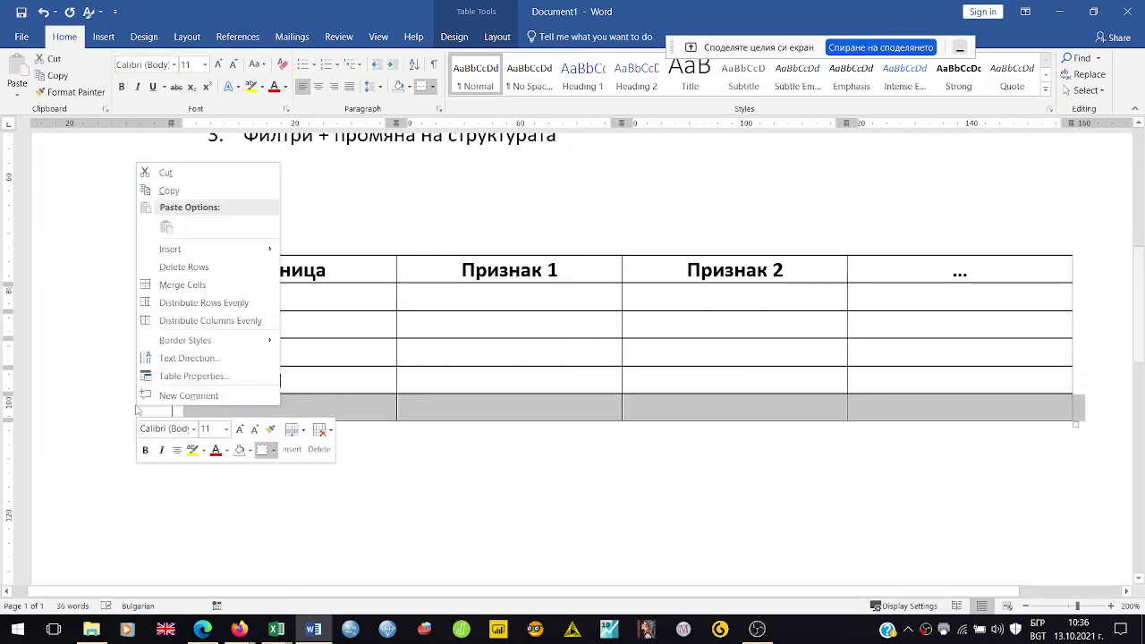
left_click(187, 267)
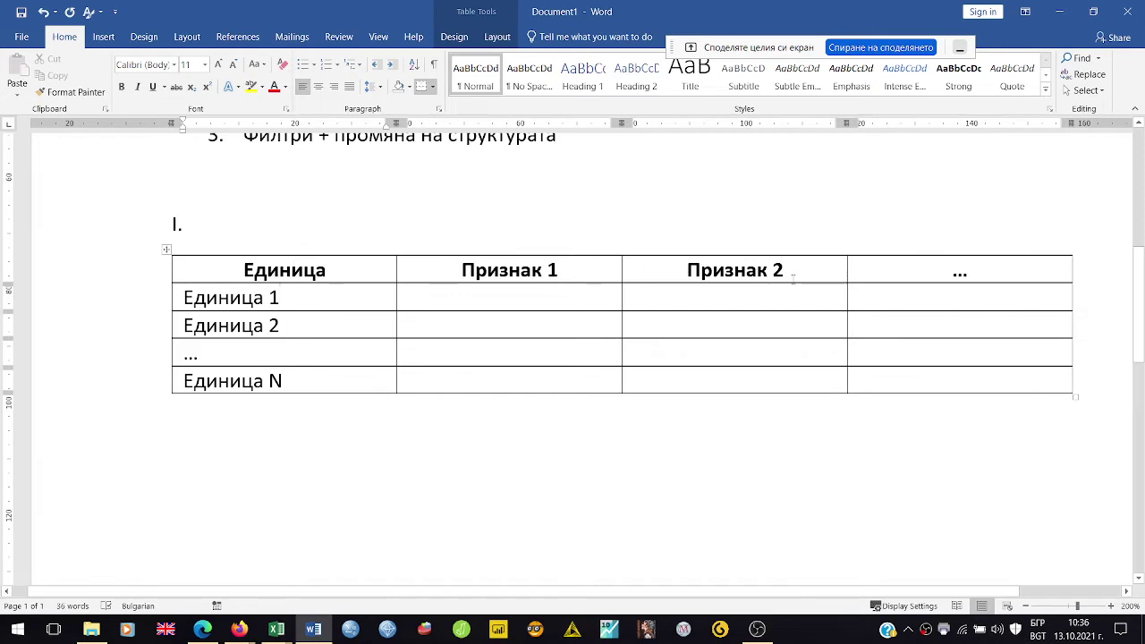
Add the text „Статични данни“ after „I.“ in the line above the table.
left_click(559, 207)
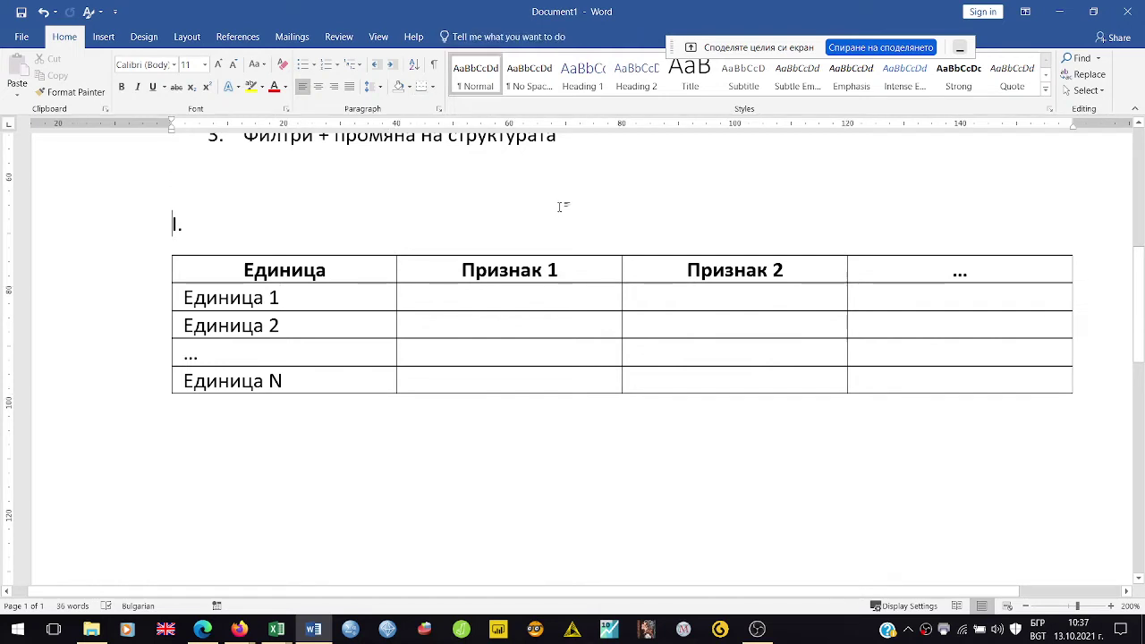
key("Right")
key("Right")
key("Right")
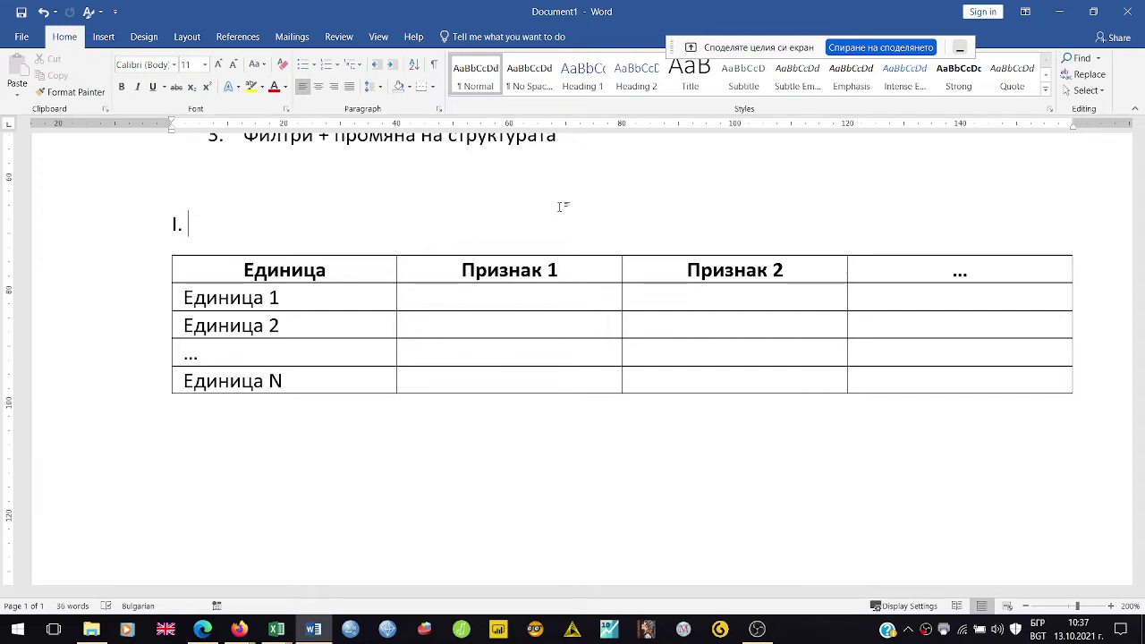
type("Статични данни ")
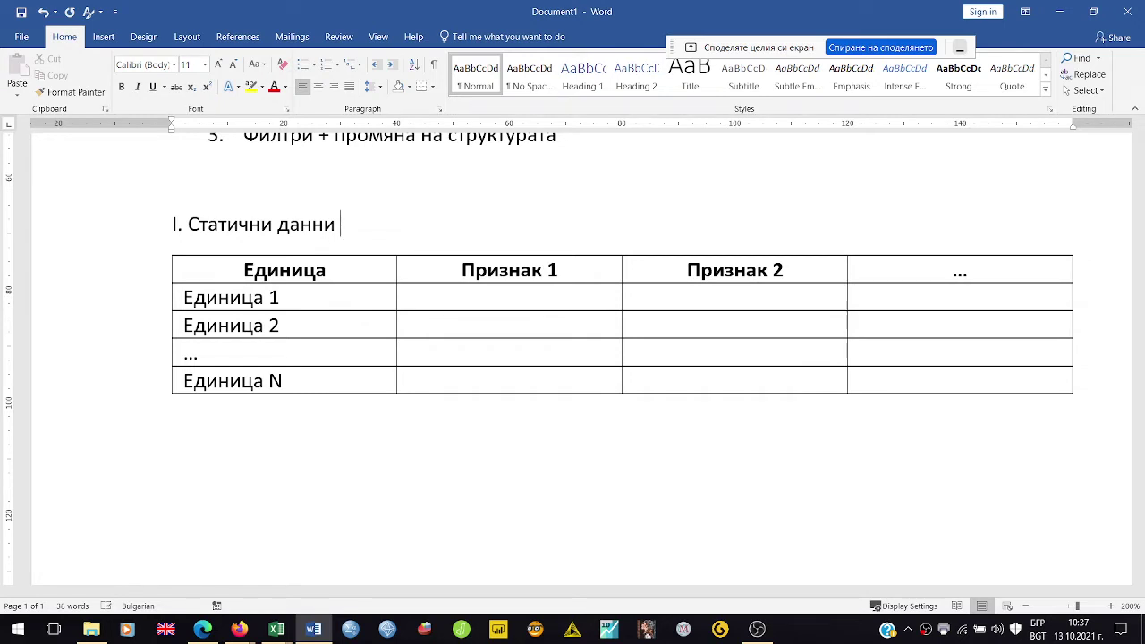
Append the English term „(Cross sectional data)“ to the „I. Статични данни“ heading.
type("()")
key("Left")
key("alt+shift")
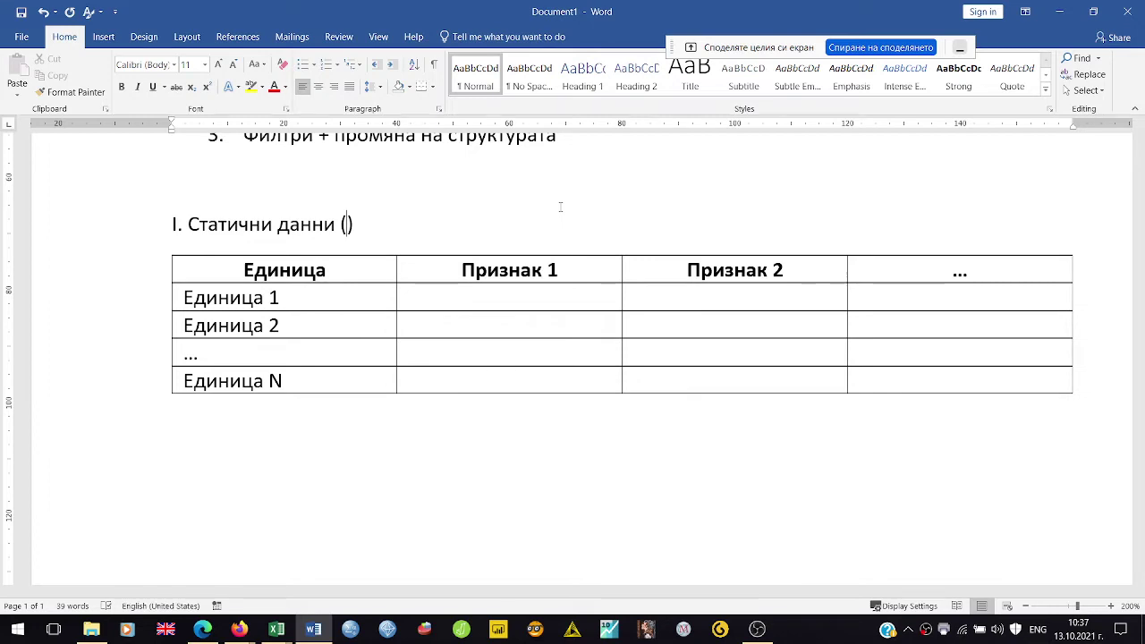
type("Cross sect")
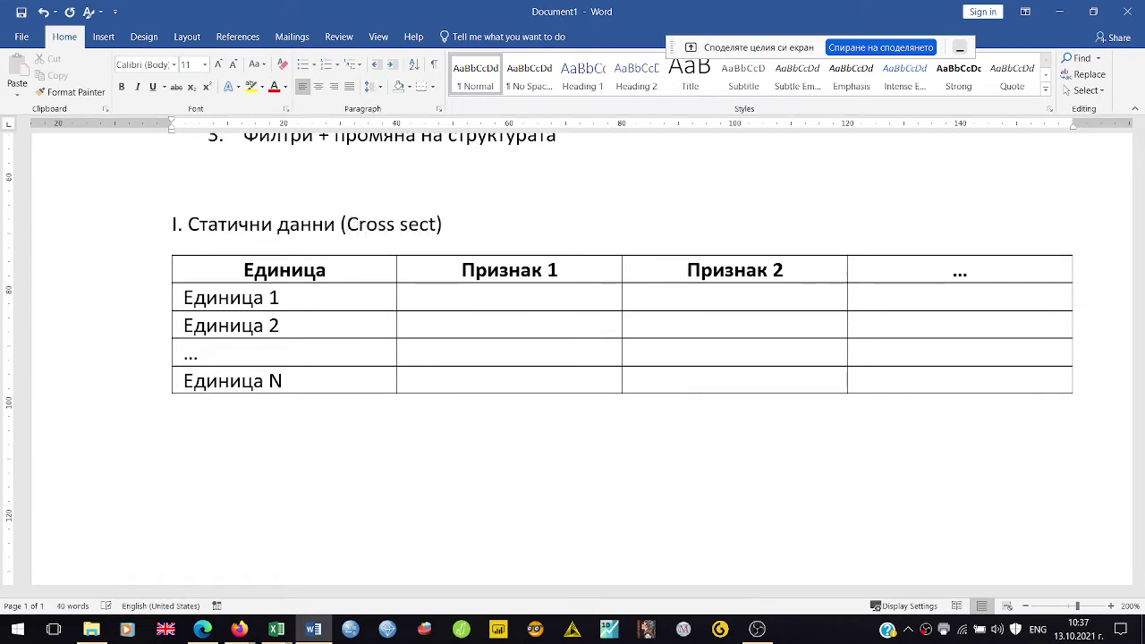
type("ional data")
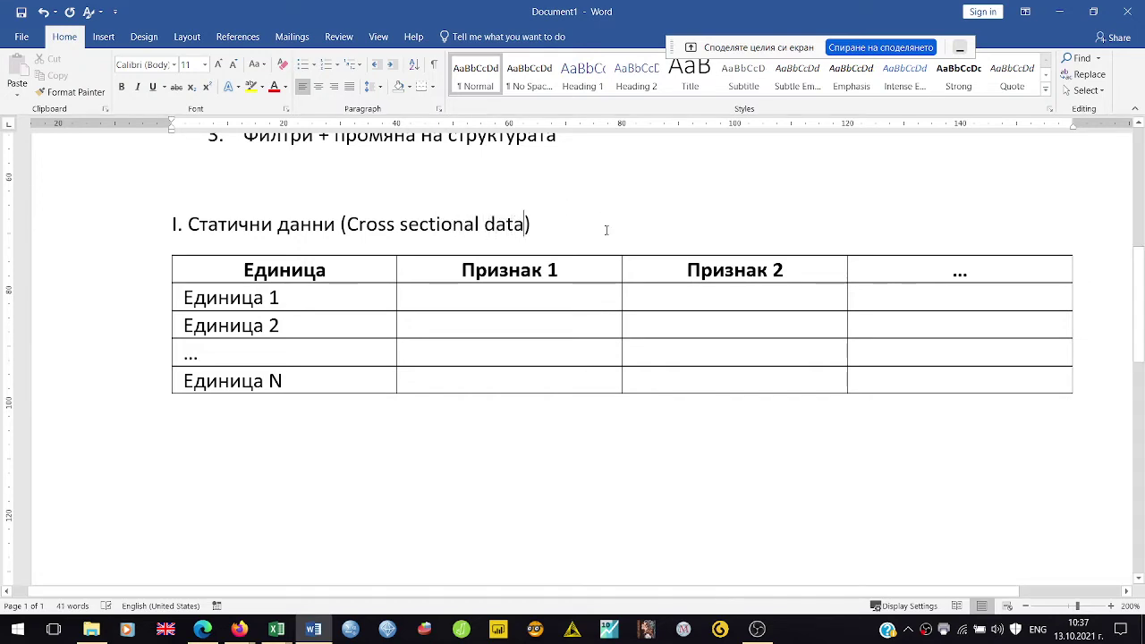
left_click(606, 230)
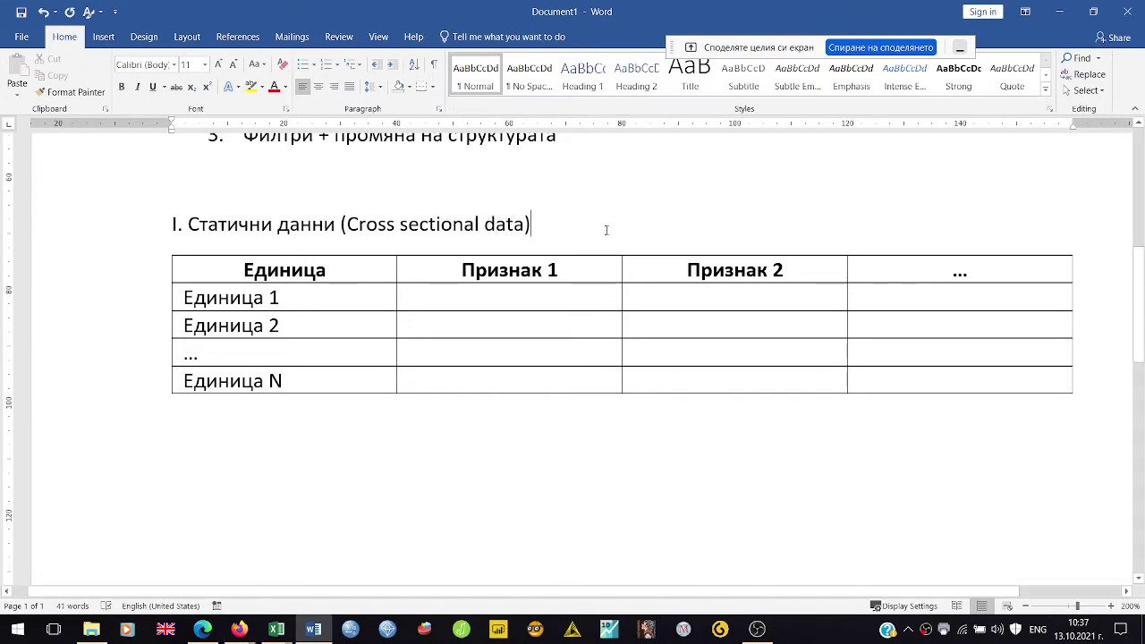
Make the „I. Статични данни (Cross sectional data)“ heading bold.
left_click(466, 470)
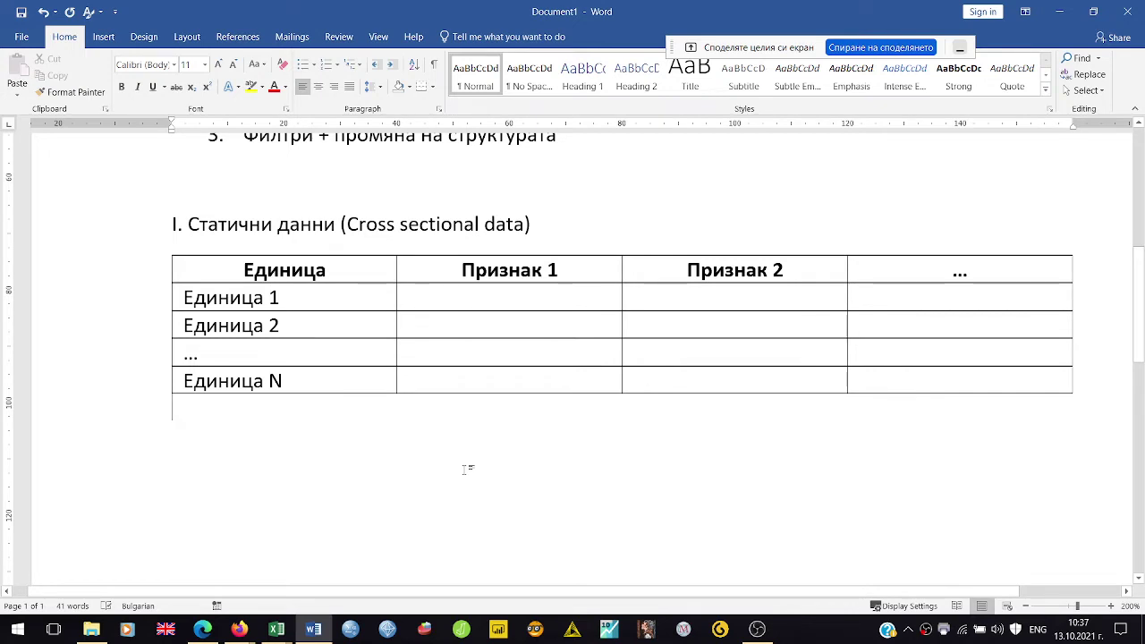
key("Up")
key("Up")
key("Up")
key("Up")
key("Down")
key("shift+Down")
key("ctrl+b")
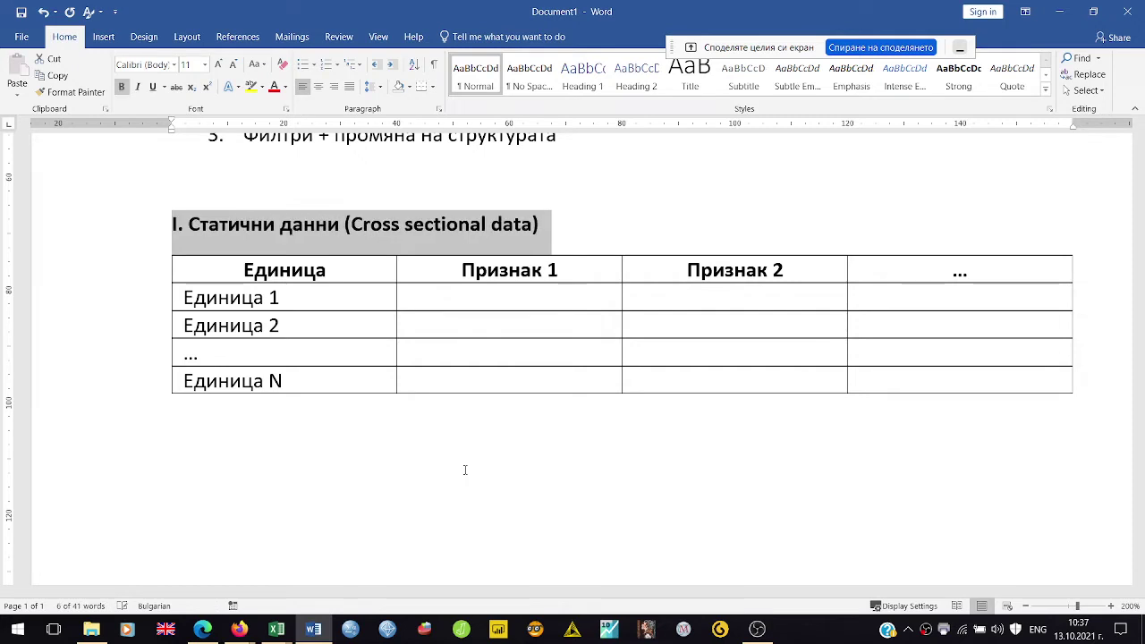
Add the heading „II. Динамични данни“ on a new line below the table.
key("Down")
key("Down")
key("Down")
key("Down")
key("Down")
key("Down")
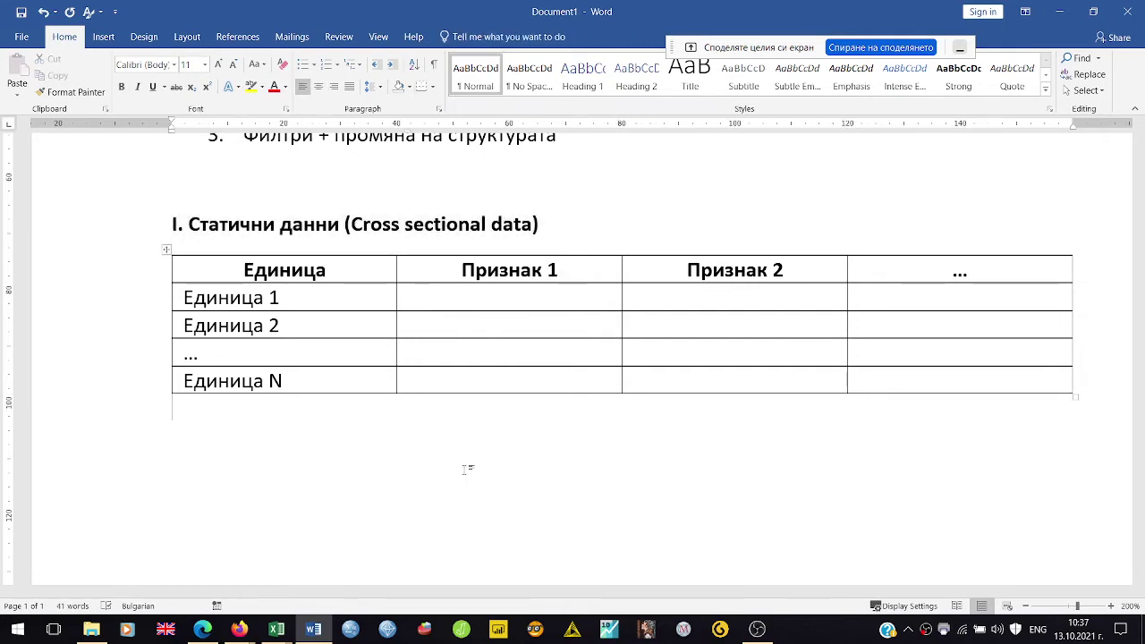
key("Return")
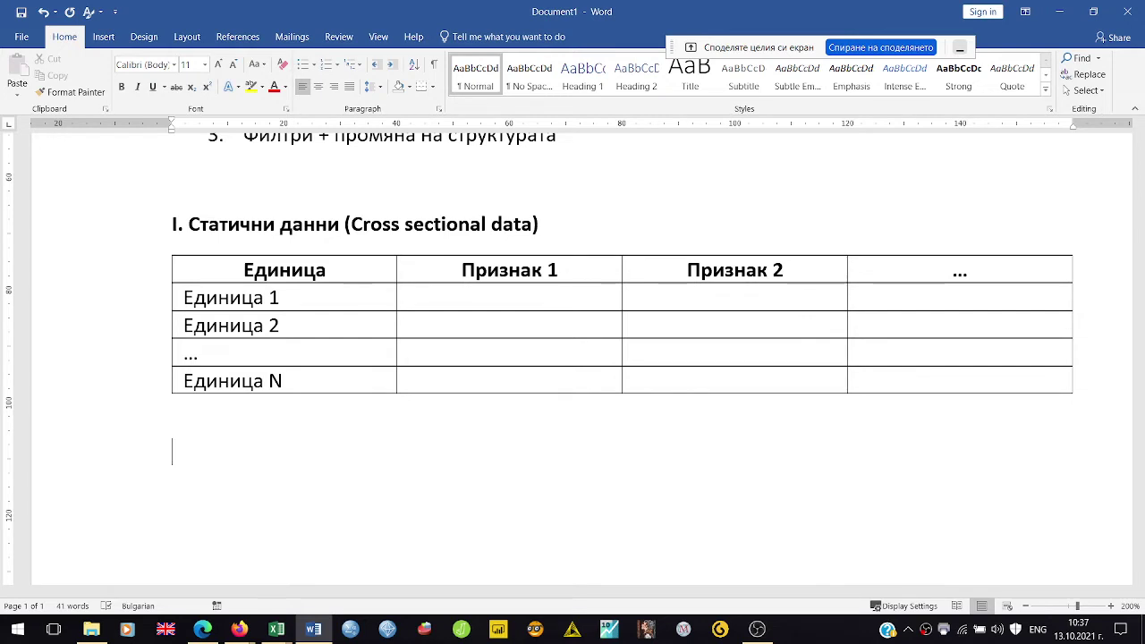
type("II")
key("alt+shift")
type(". ")
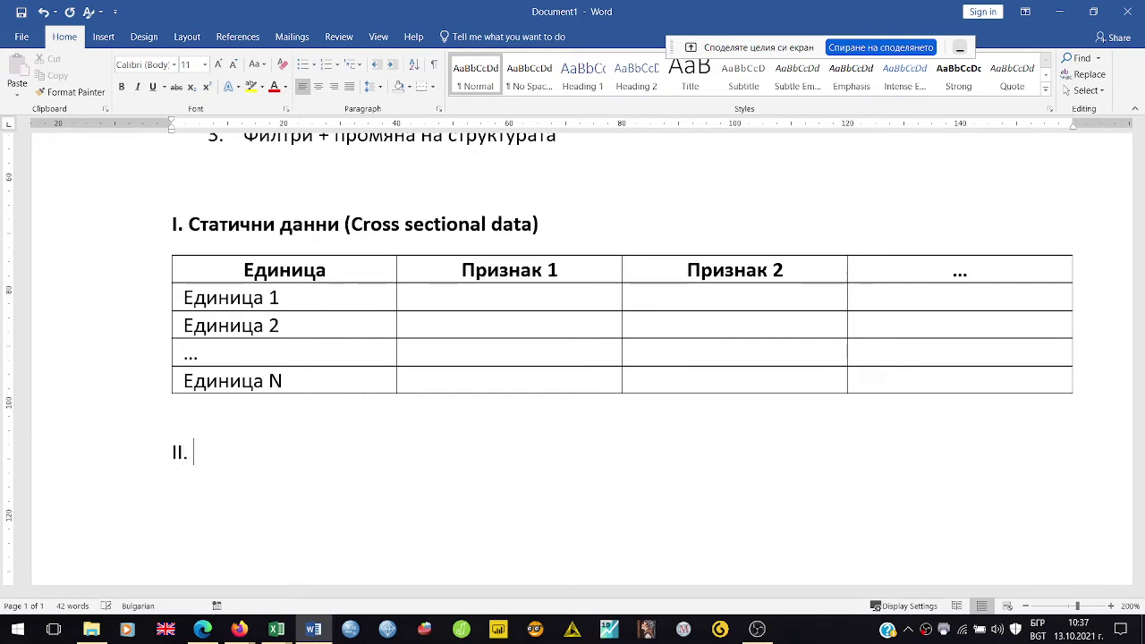
type("Динаи")
key("BackSpace")
type("мични данни")
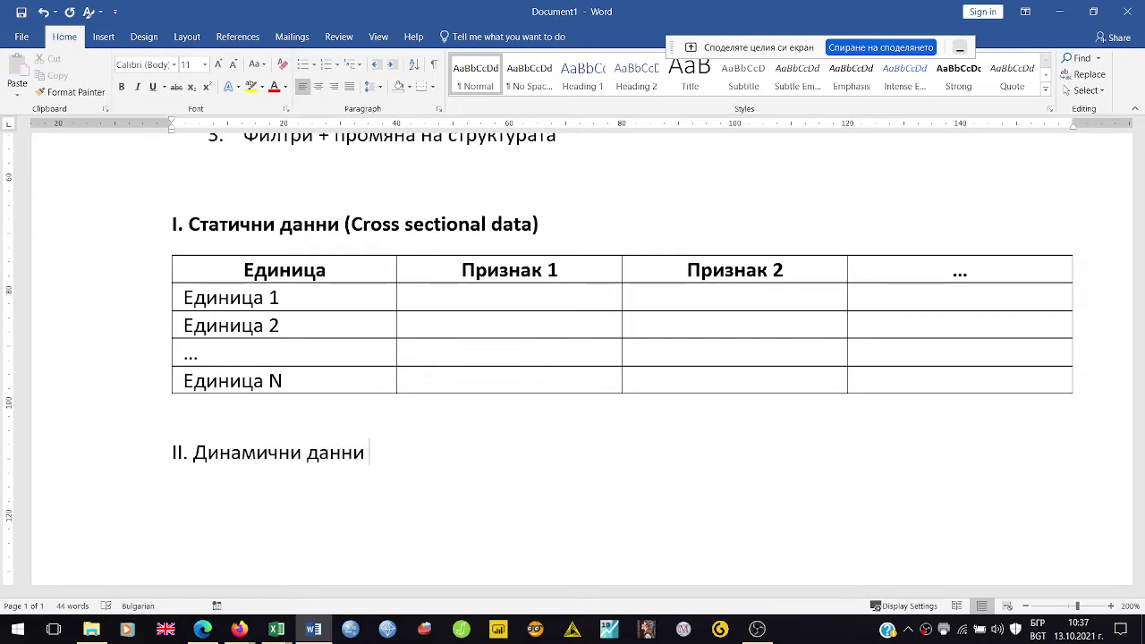
Append the English term „(Time series)“ to the „II. Динамични данни“ heading and start a new line below it.
type(" ()")
key("Left")
key("alt+shift")
type("Time se")
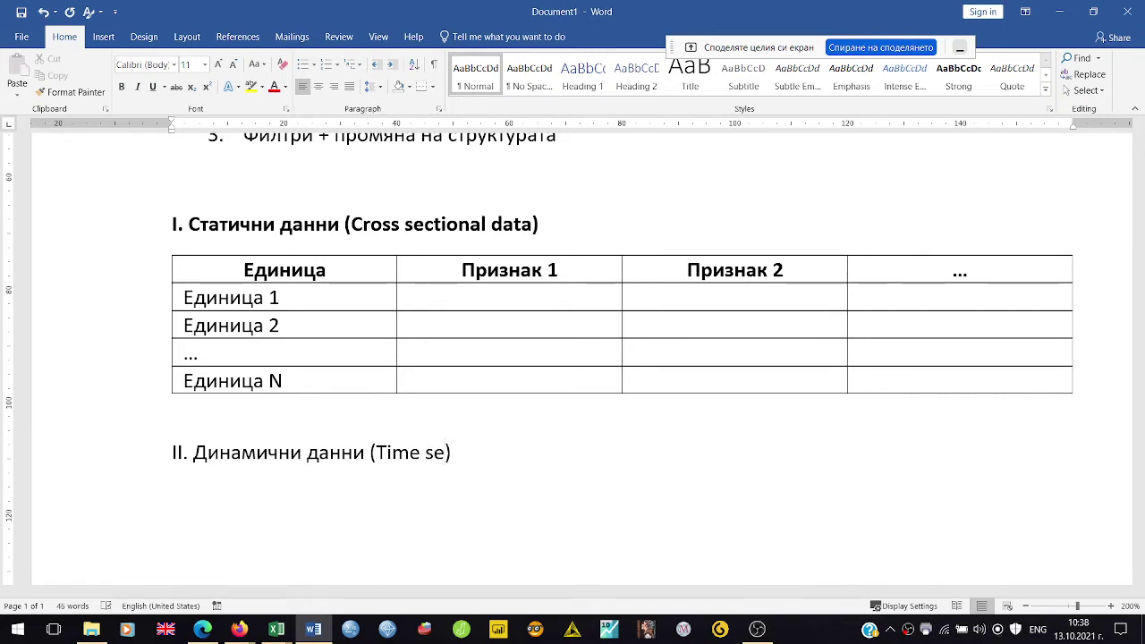
type("ries")
key("End")
key("Return")
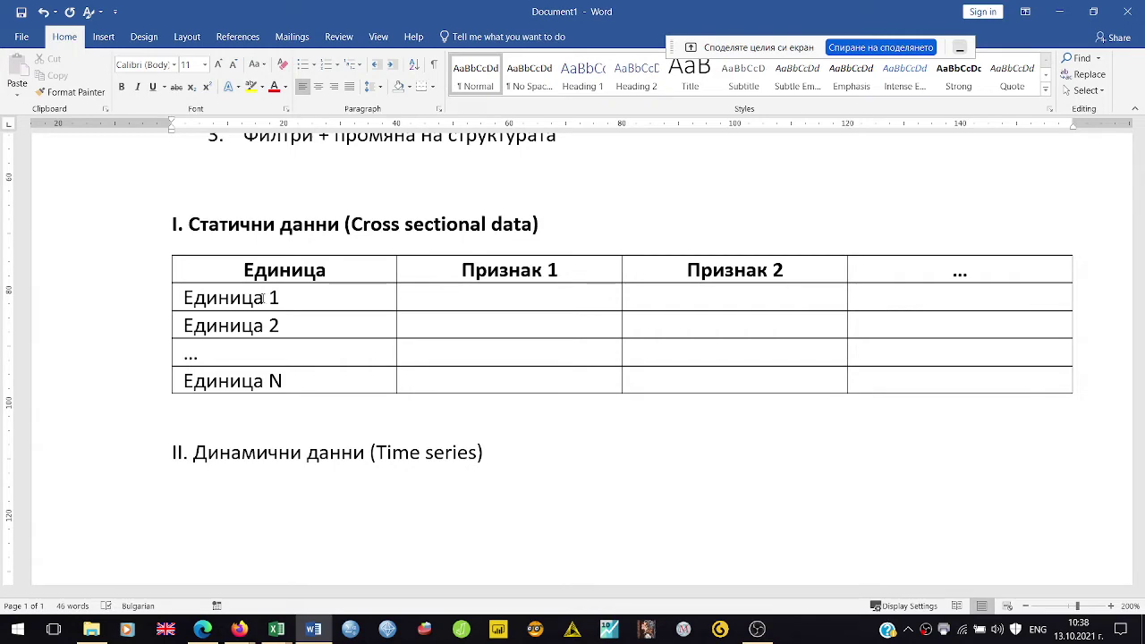
Duplicate the whole „Единица“ table below the „II. Динамични данни (Time series)“ heading.
key("ctrl+s")
left_click(27, 29)
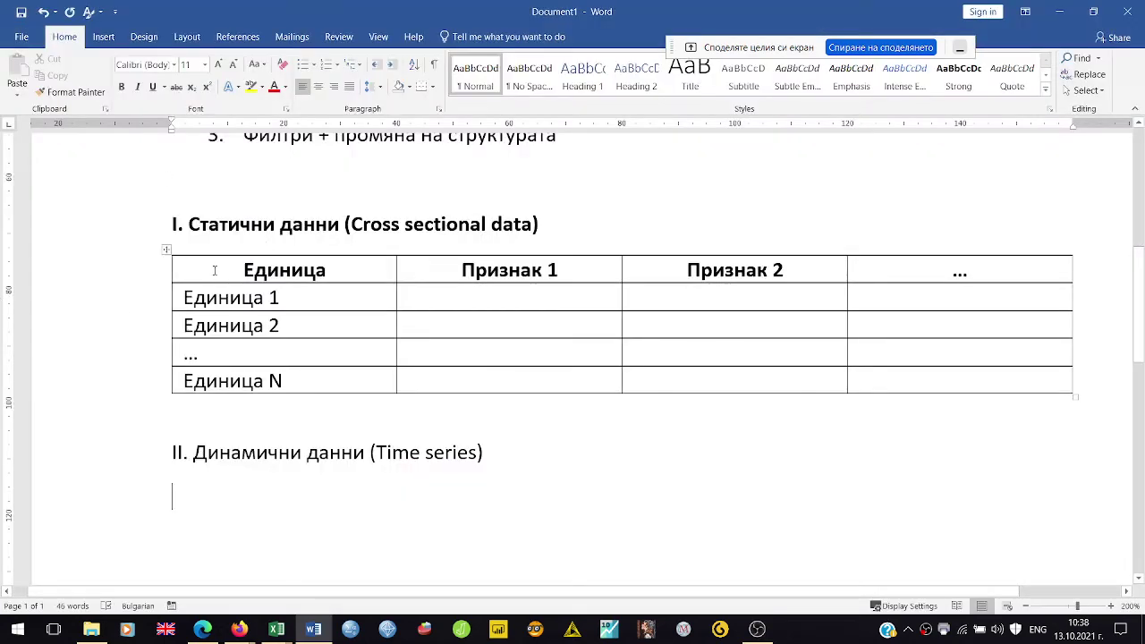
left_click(165, 250)
key("ctrl+c")
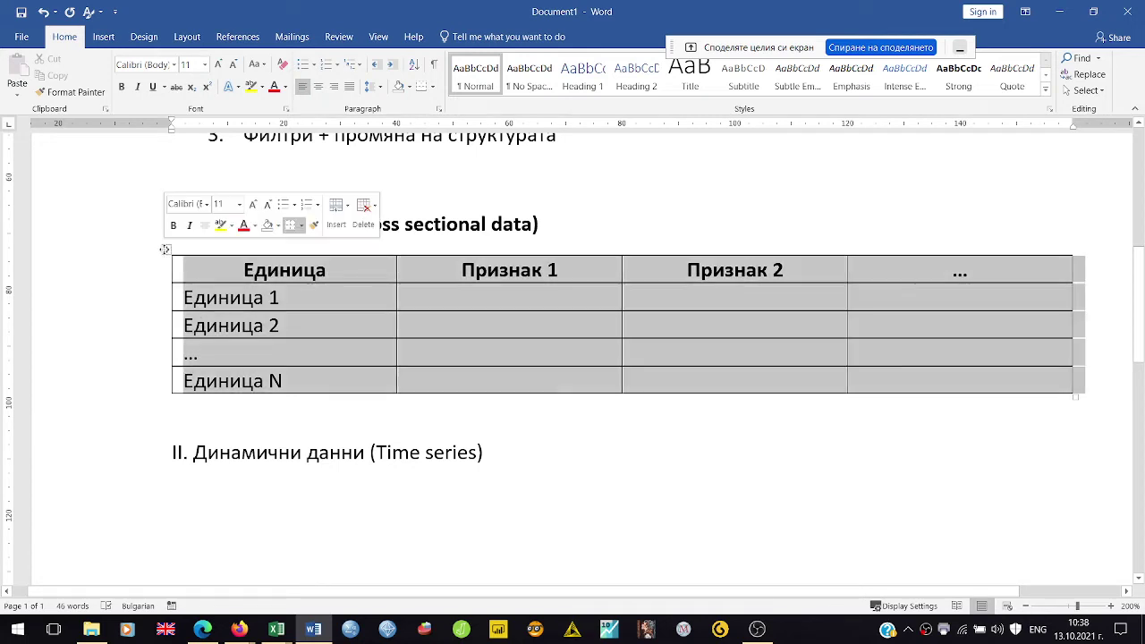
key("ctrl+End")
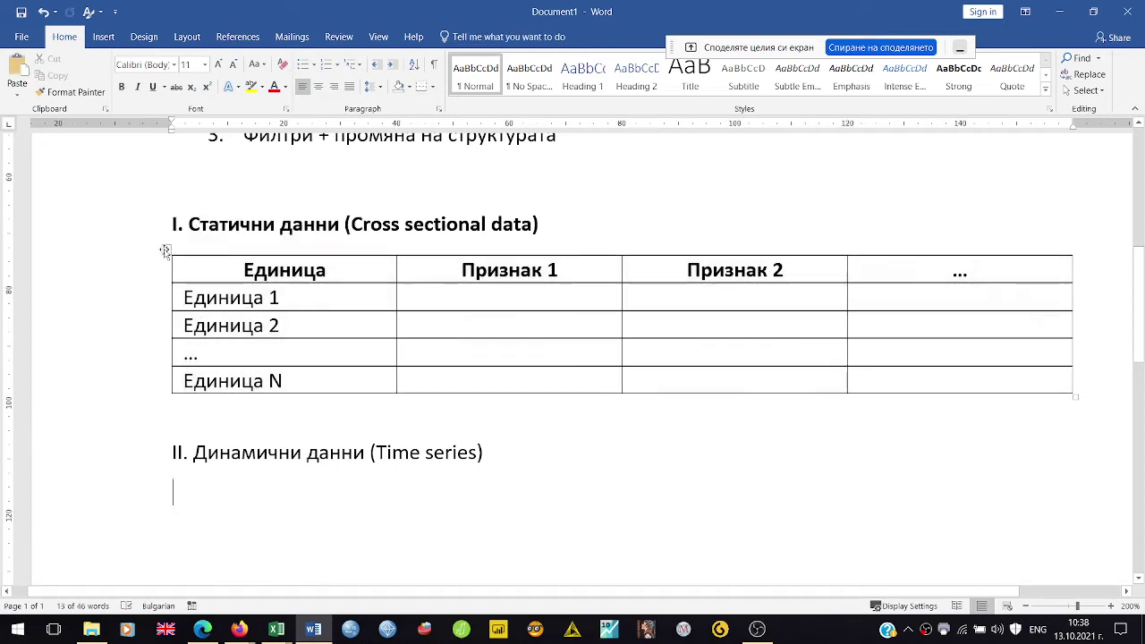
key("ctrl+v")
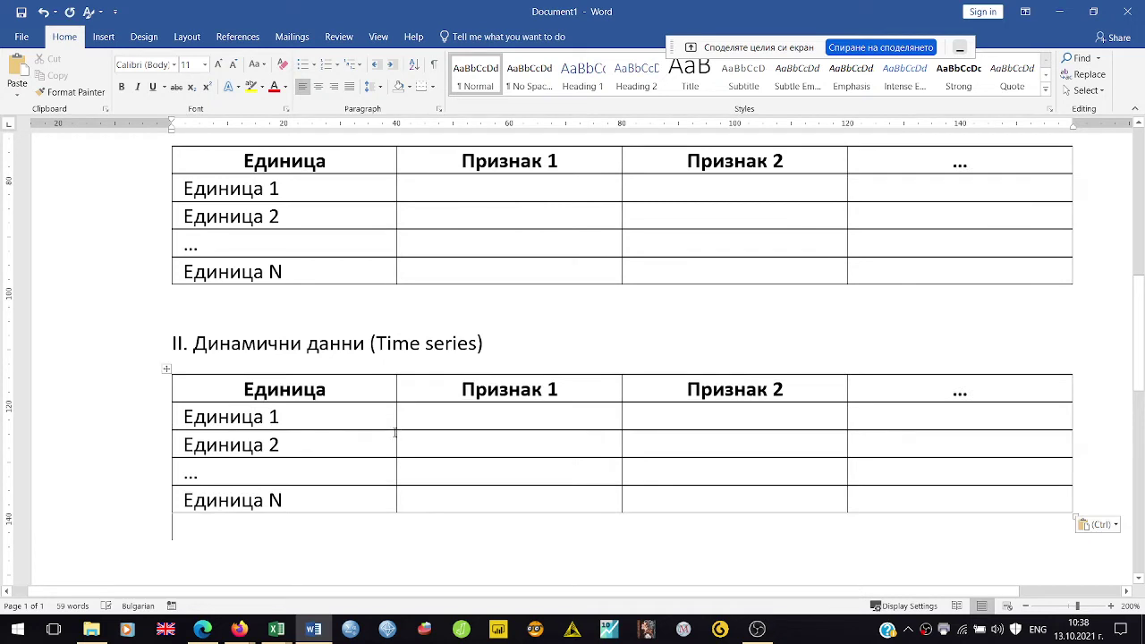
Clear the first column of the table in section II and enter „Време“ as its header.
left_click_drag(327, 391, 329, 503)
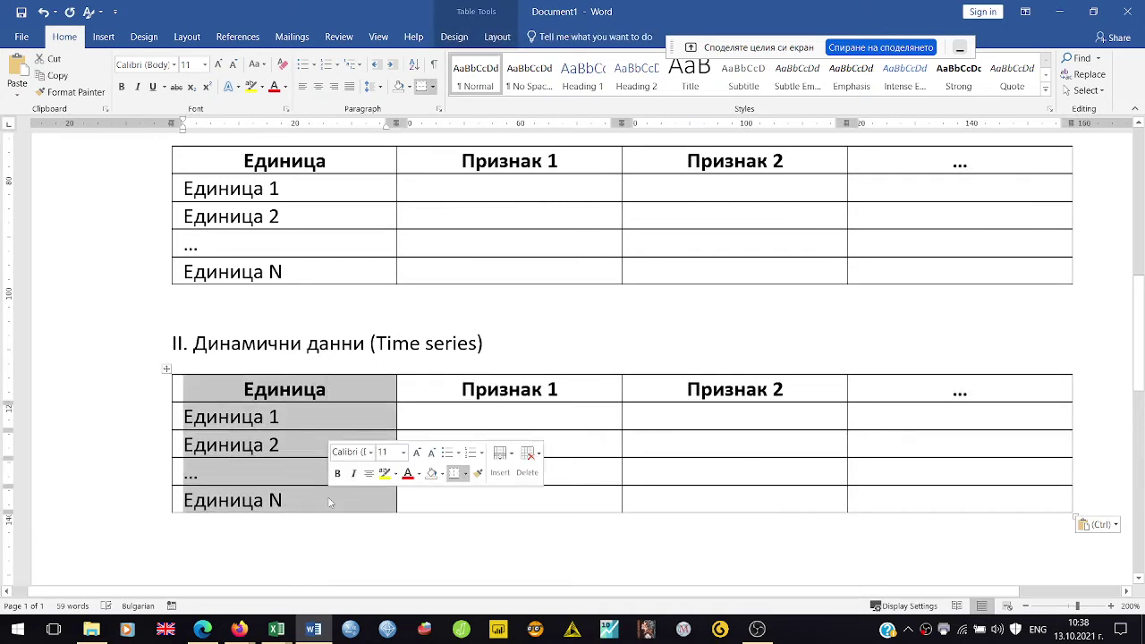
key("Delete")
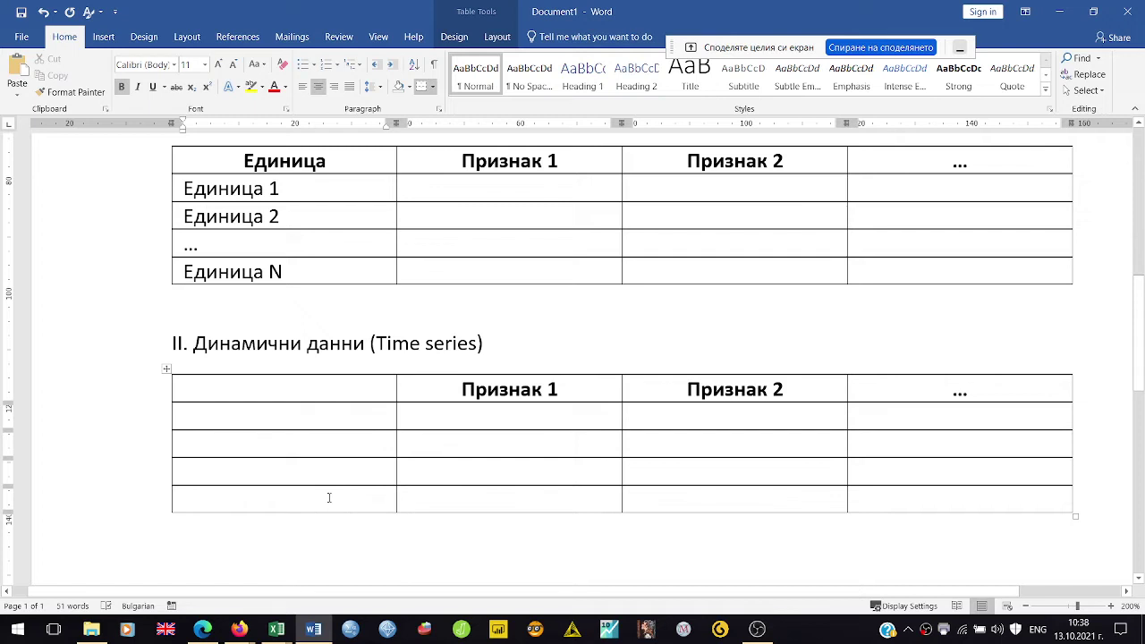
type("L")
key("BackSpace")
key("alt+shift")
type("Време")
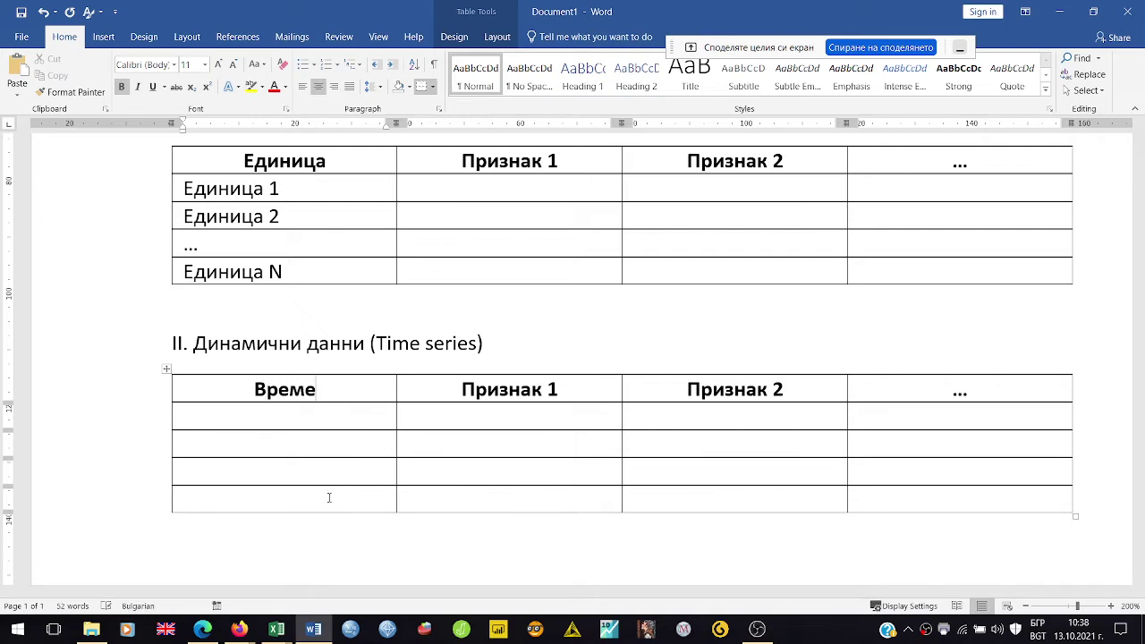
Enter „Време 1“ and „Време 2“ in the first two rows under the „Време“ header.
key("Down")
type("Врем")
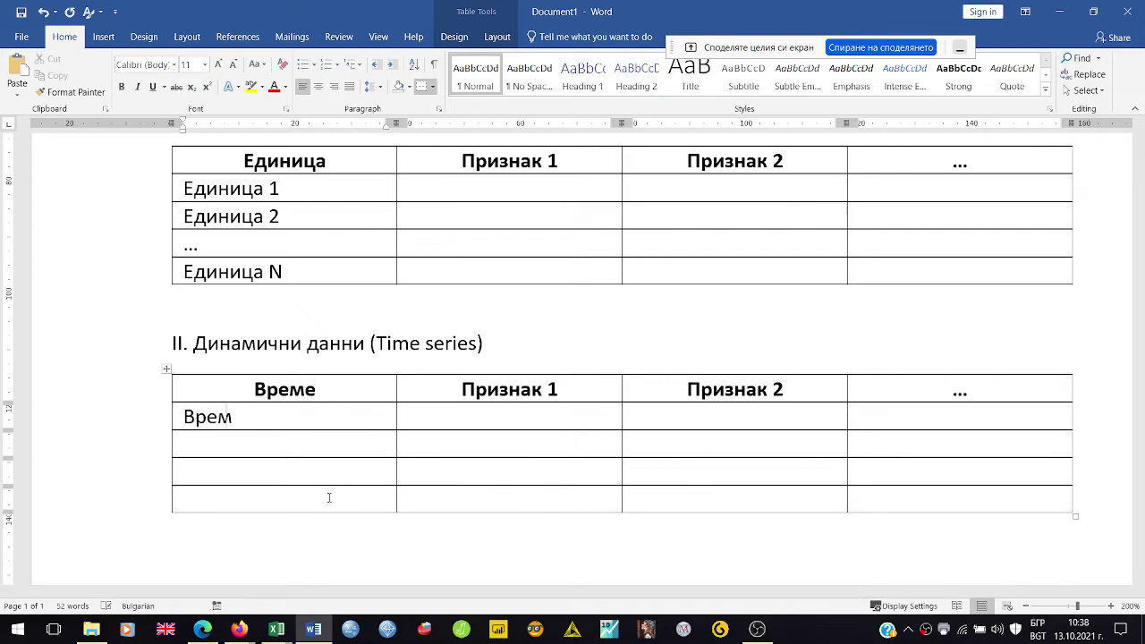
type("е 1")
key("Down")
type("Време 2")
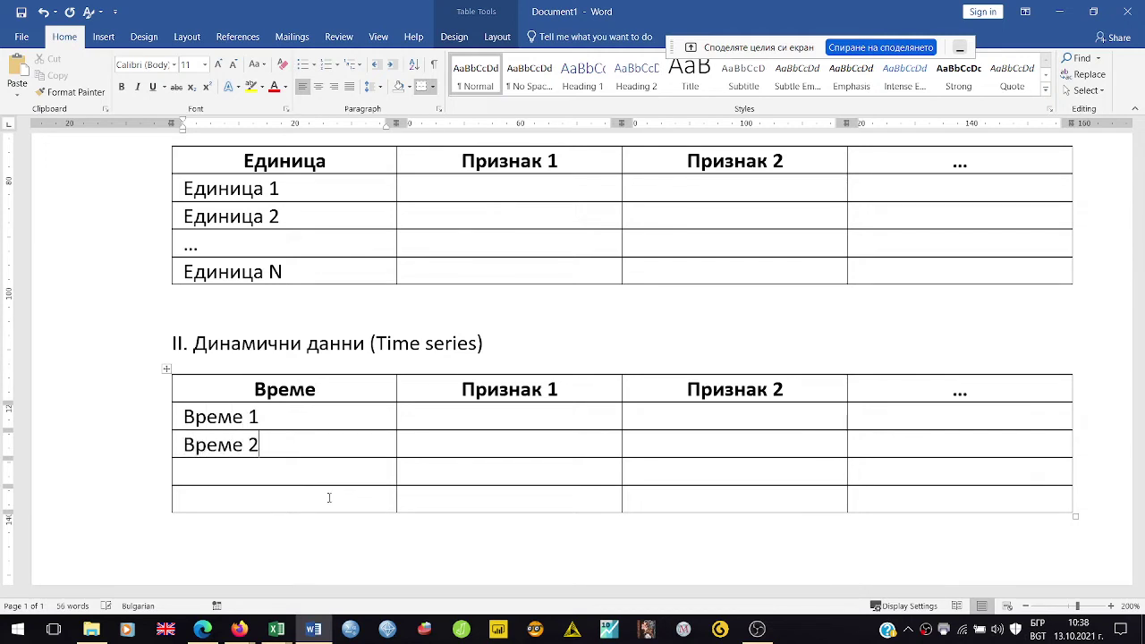
Complete the „Време“ column with „...“ and „Време n“ in the last two rows.
key("Down")
type("...")
type("Време")
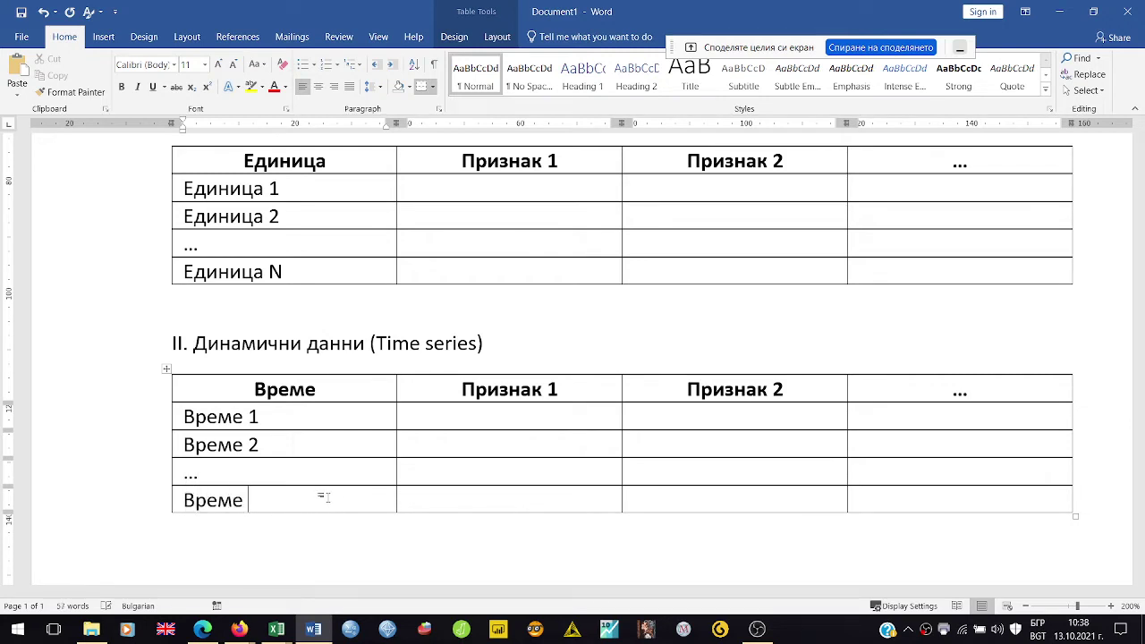
key("alt+shift")
type("N")
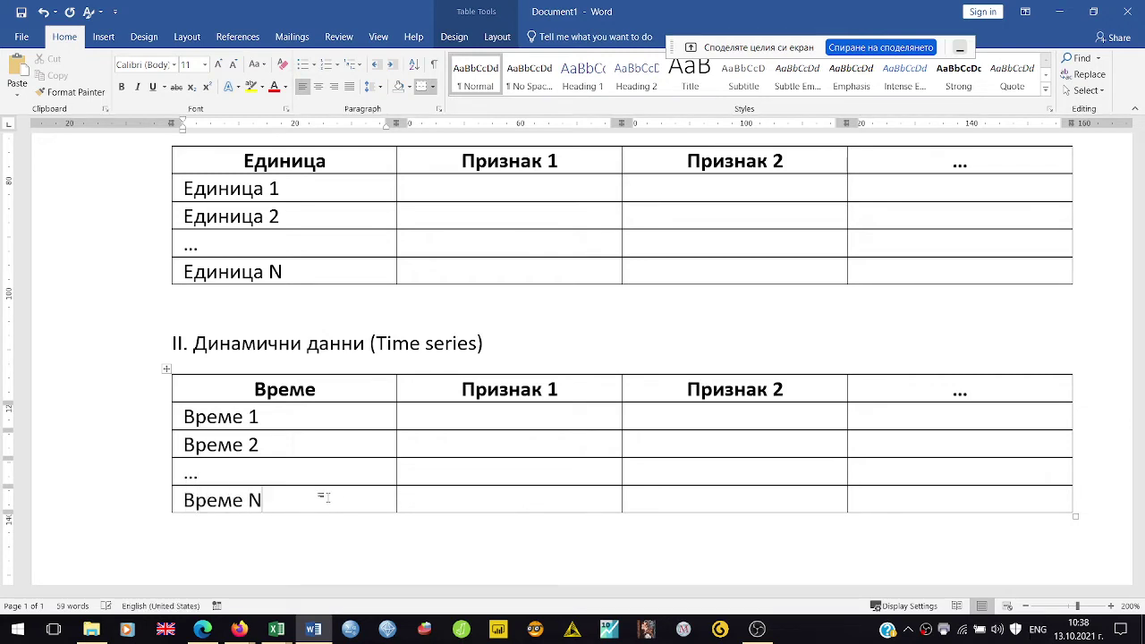
key("BackSpace")
type("n")
key("ctrl+s")
left_click(31, 31)
left_click(327, 520)
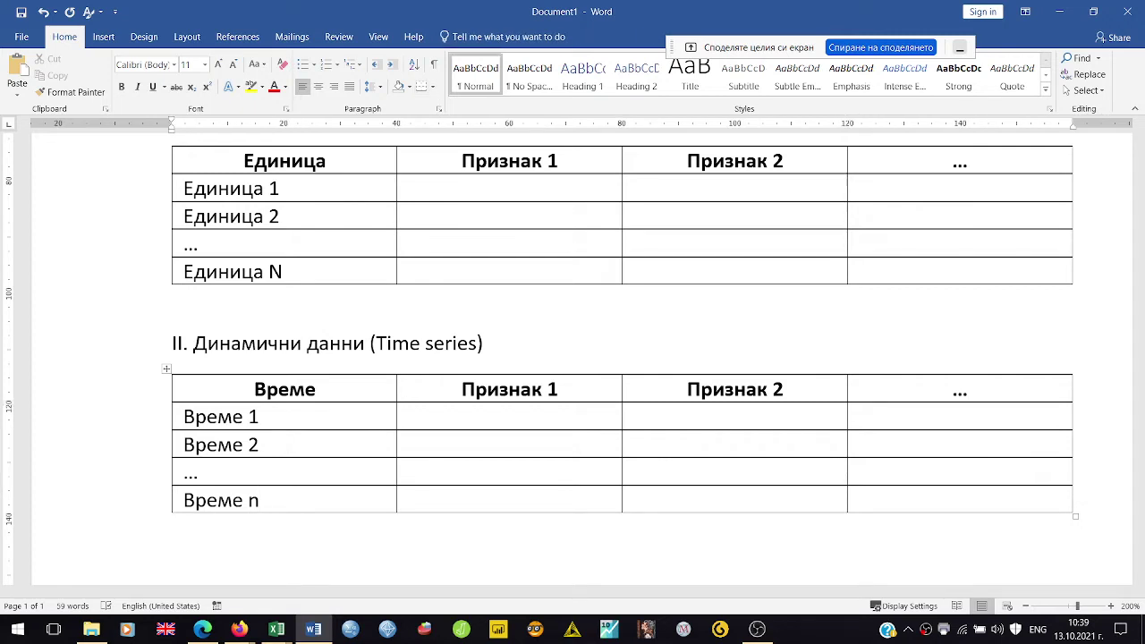
Make the „II. Динамични данни (Time series)“ heading bold.
left_click(167, 347)
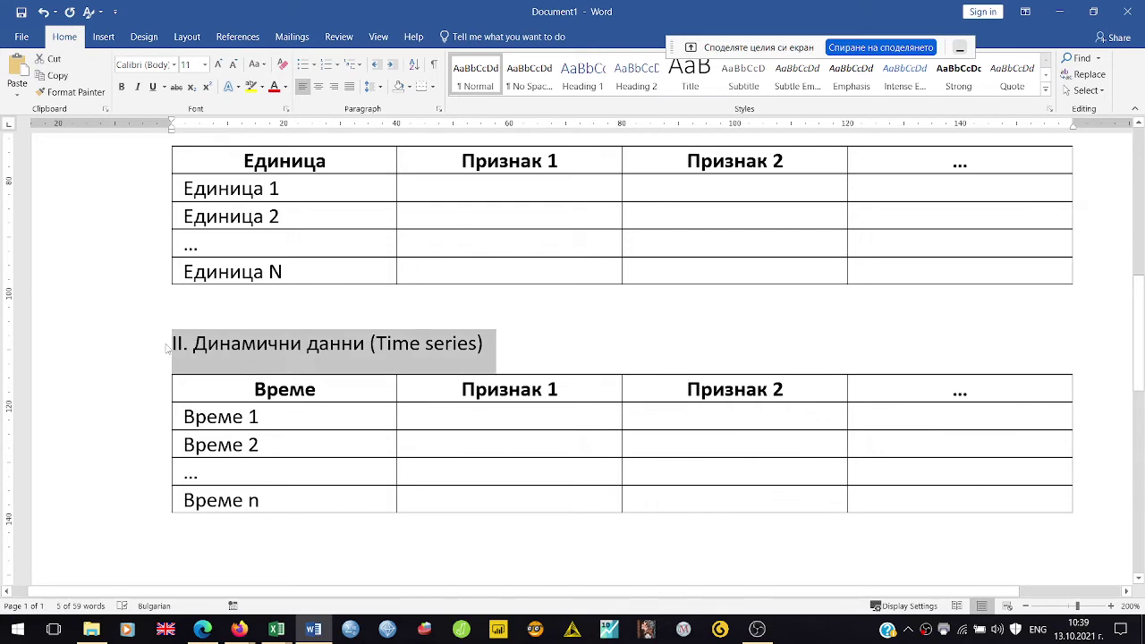
key("ctrl+b")
key("Down")
key("Down")
key("Down")
key("Down")
key("Down")
key("Down")
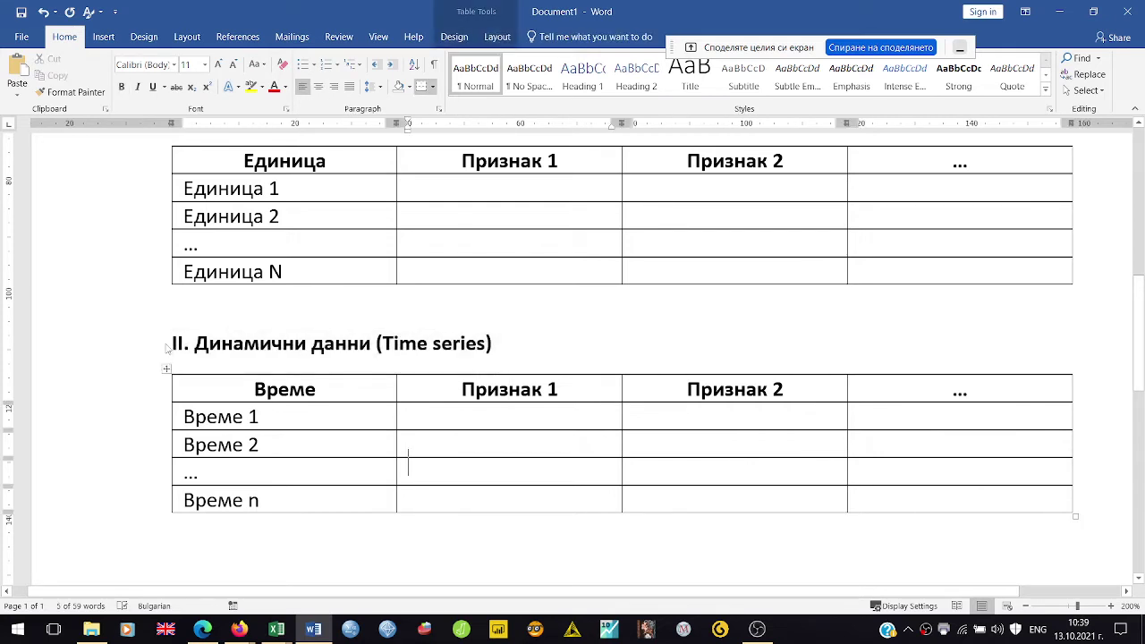
Add the heading „III. Панелни данни“ on a new line below the „Време“ table.
scroll(167, 347, "down", 1)
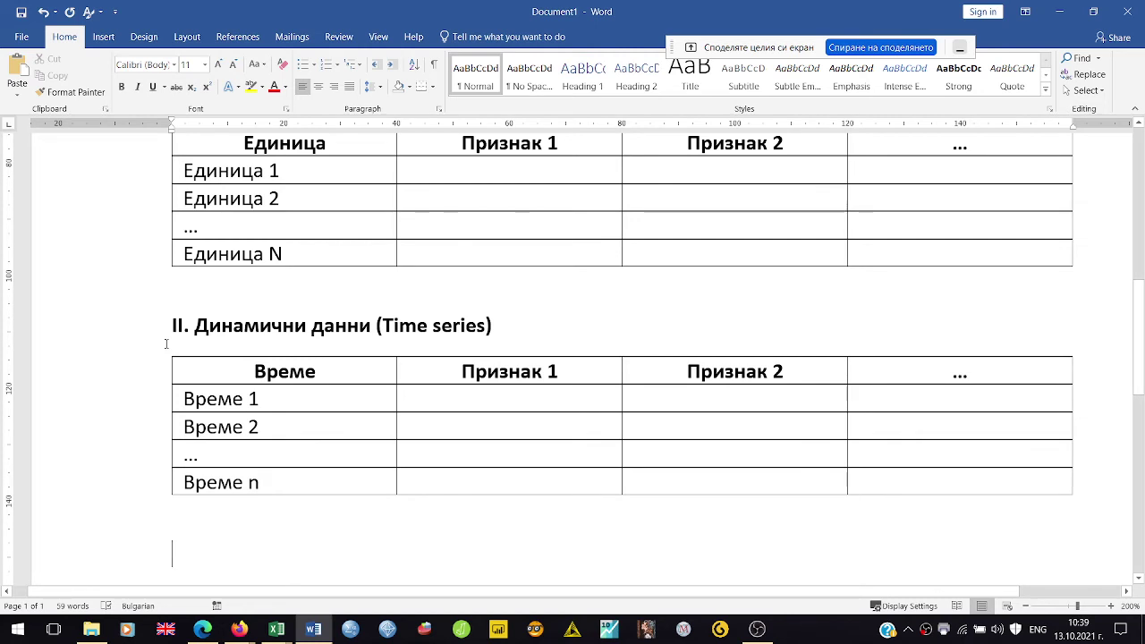
key("alt+shift")
type("III.")
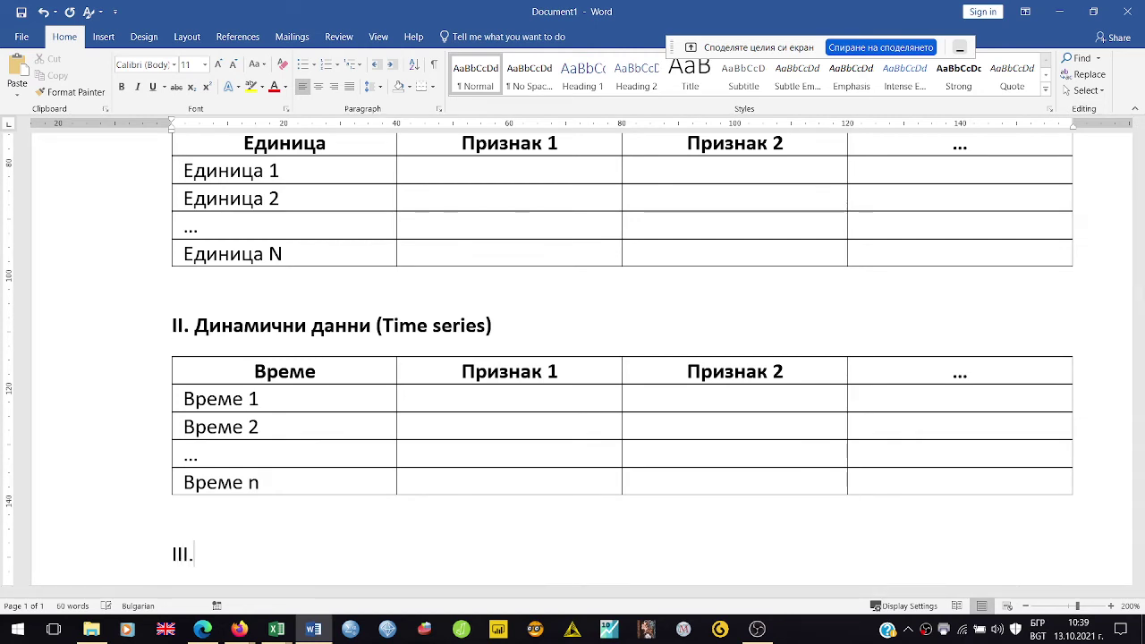
key("alt+shift")
type("Mo")
key("BackSpace")
key("BackSpace")
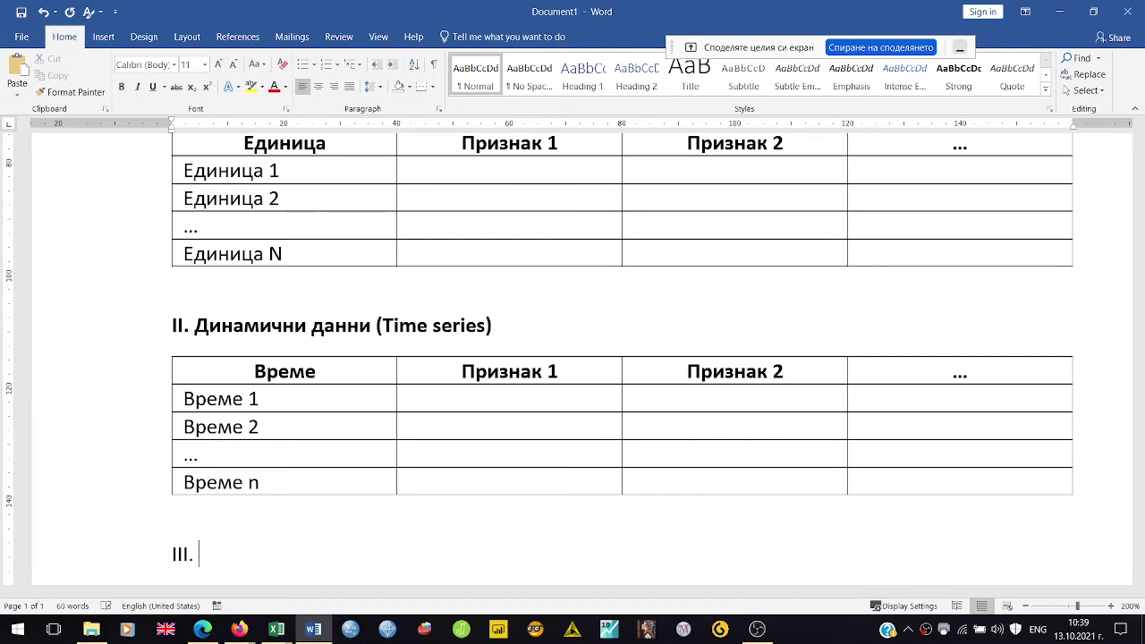
key("alt+shift")
type("Панелни д")
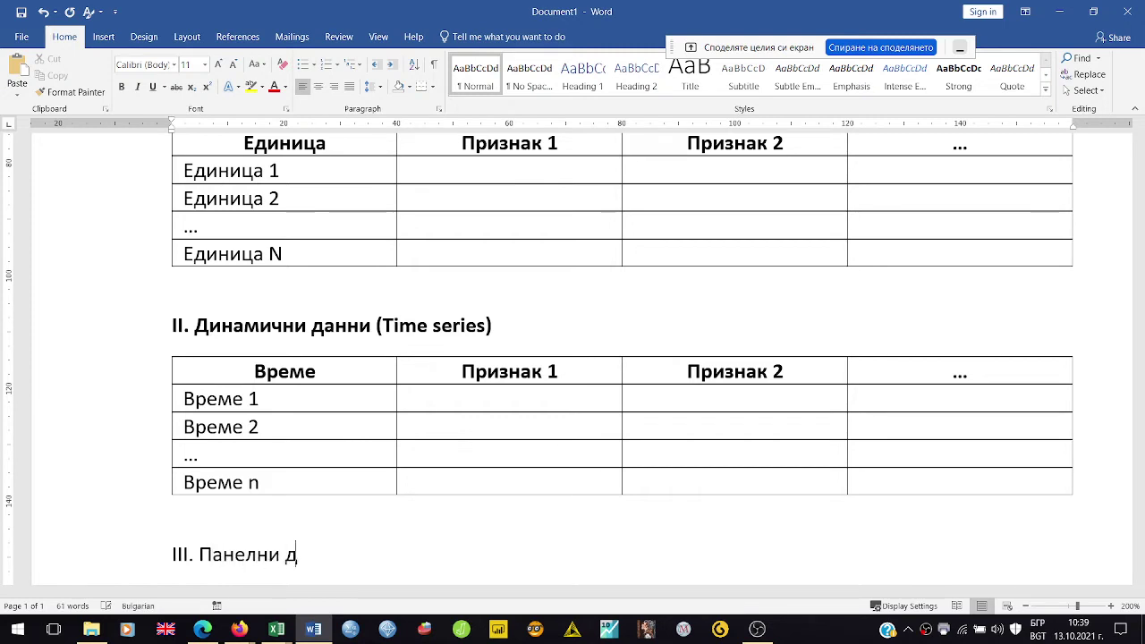
type("анни (")
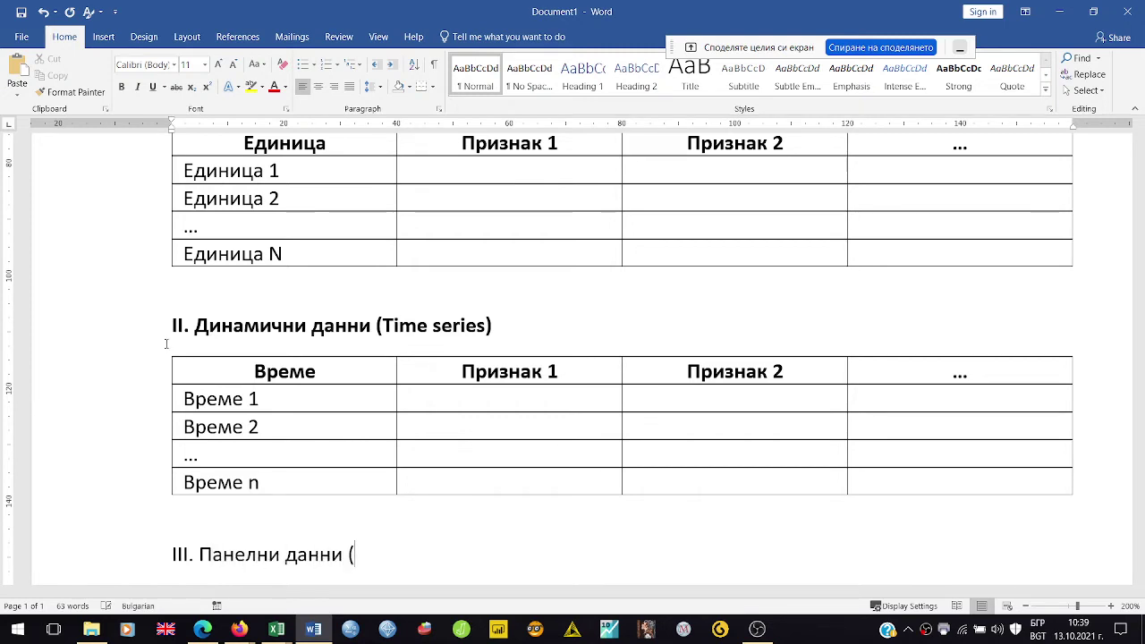
Append the English term „(Panel data)“ to the „III. Панелни данни“ heading.
type("Pan)")
key("Left")
key("alt+shift")
type("Pan")
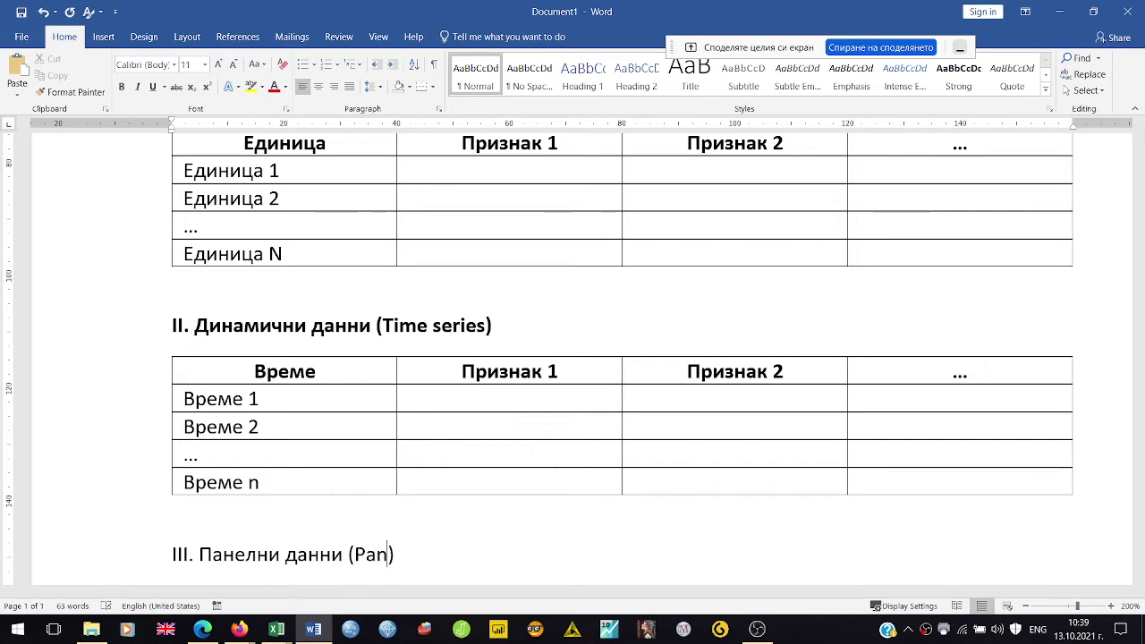
type("el data")
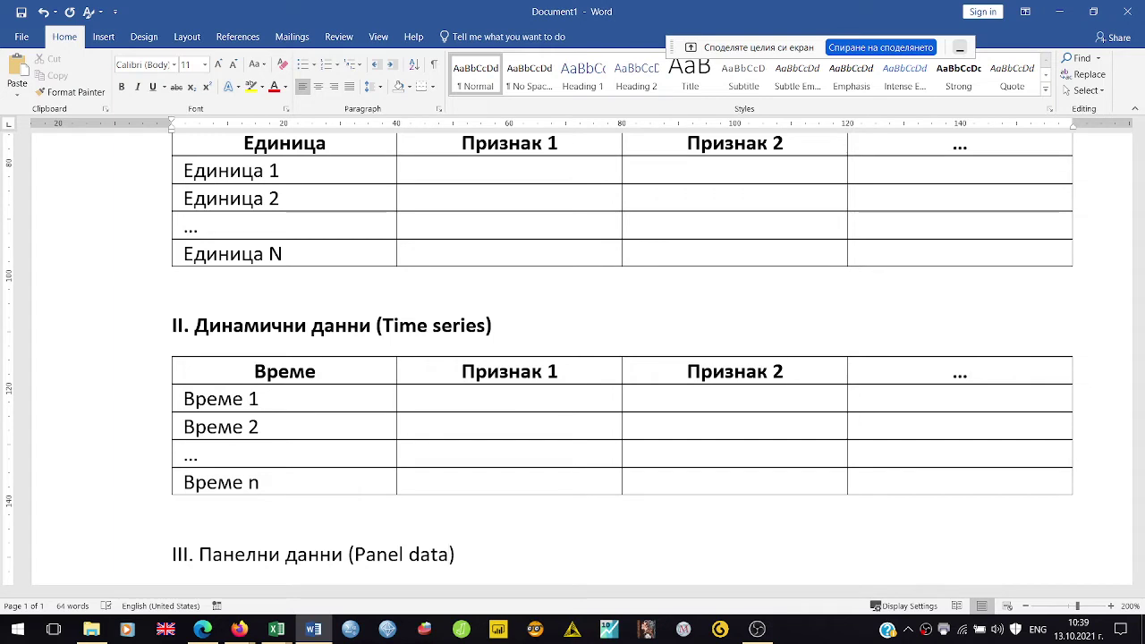
Start a new line below the „III. Панелни данни (Panel data)“ heading and make the heading bold.
key("Return")
key("Up")
key("shift+Down")
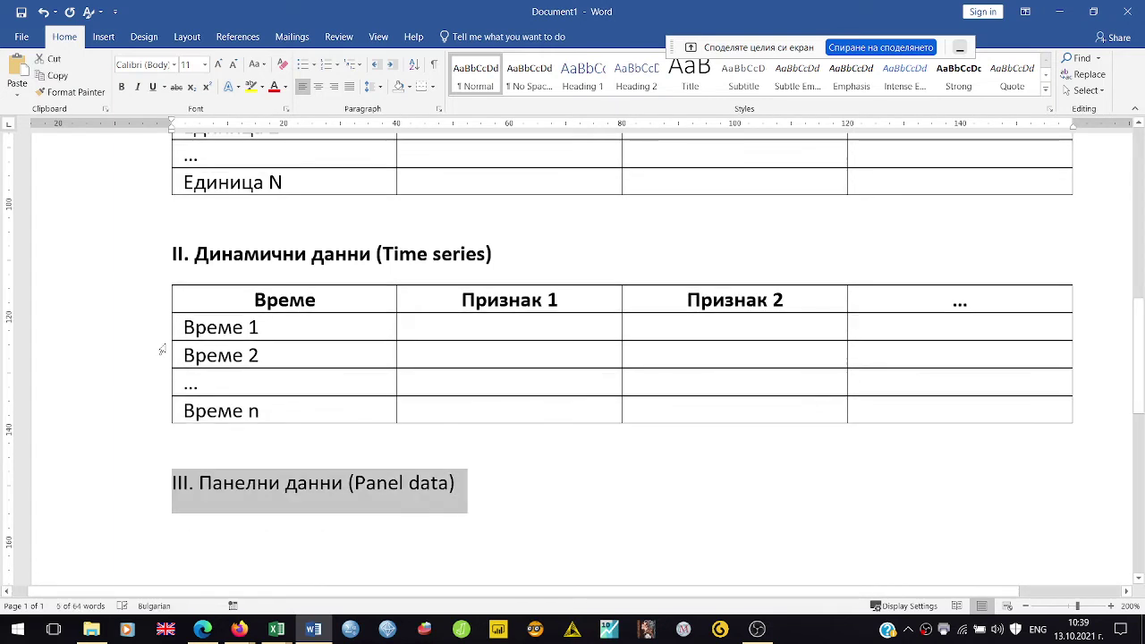
key("ctrl+b")
key("Right")
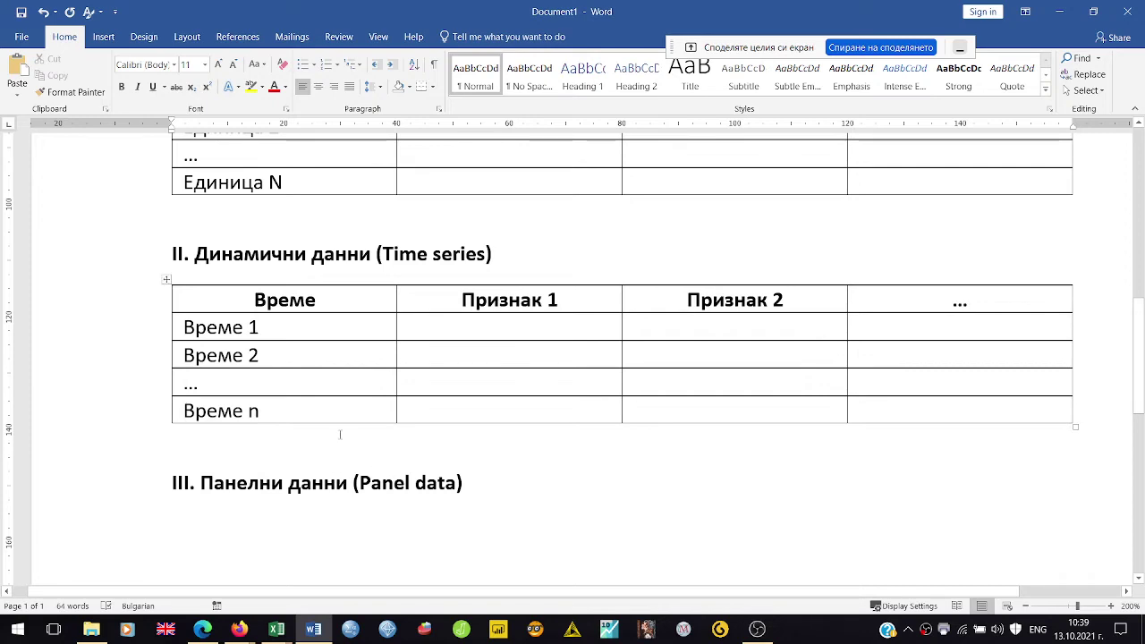
Copy the whole „Единица“ table from the static data section and paste it below the „III. Панелни данни (Panel data)“ heading.
scroll(240, 303, "up", 3)
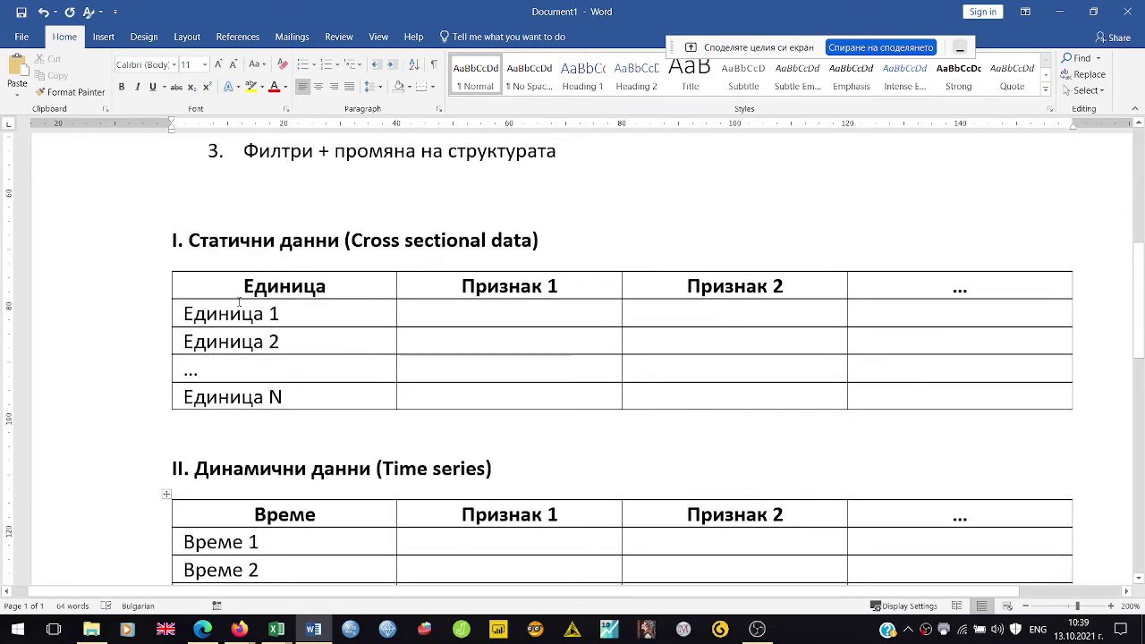
left_click(165, 267)
key("ctrl+c")
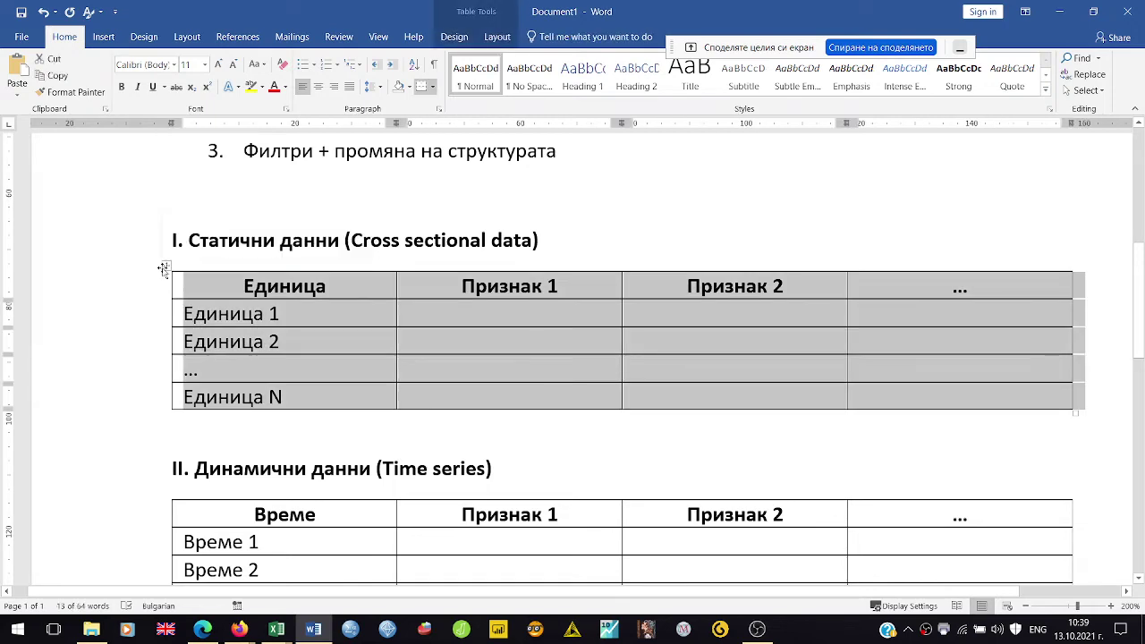
scroll(293, 341, "down", 5)
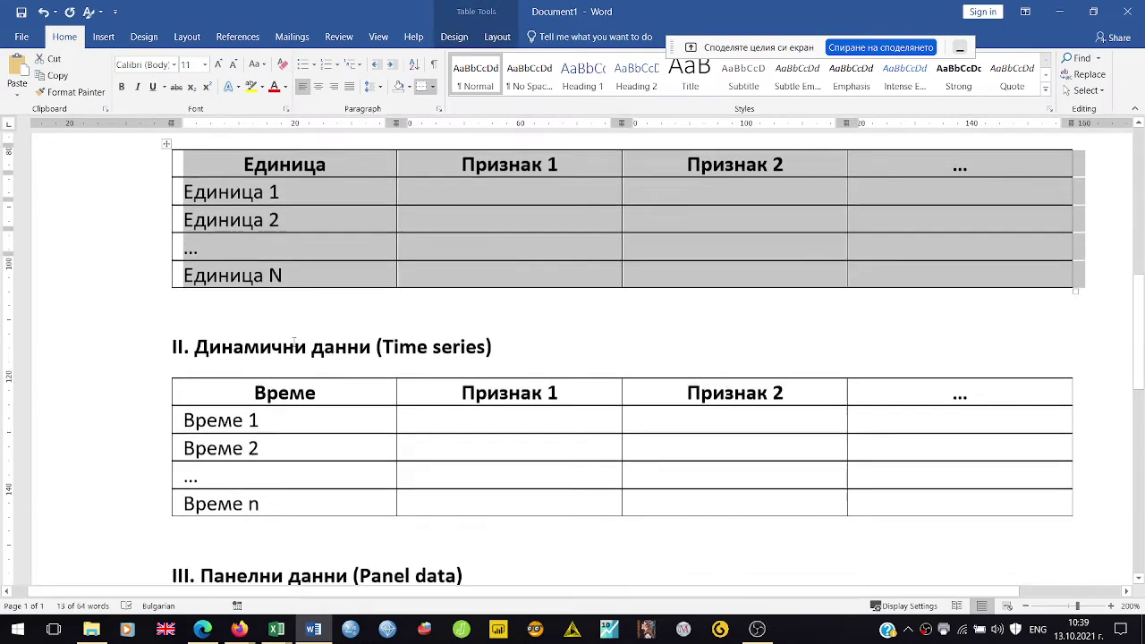
scroll(305, 340, "down", 1)
left_click(264, 337)
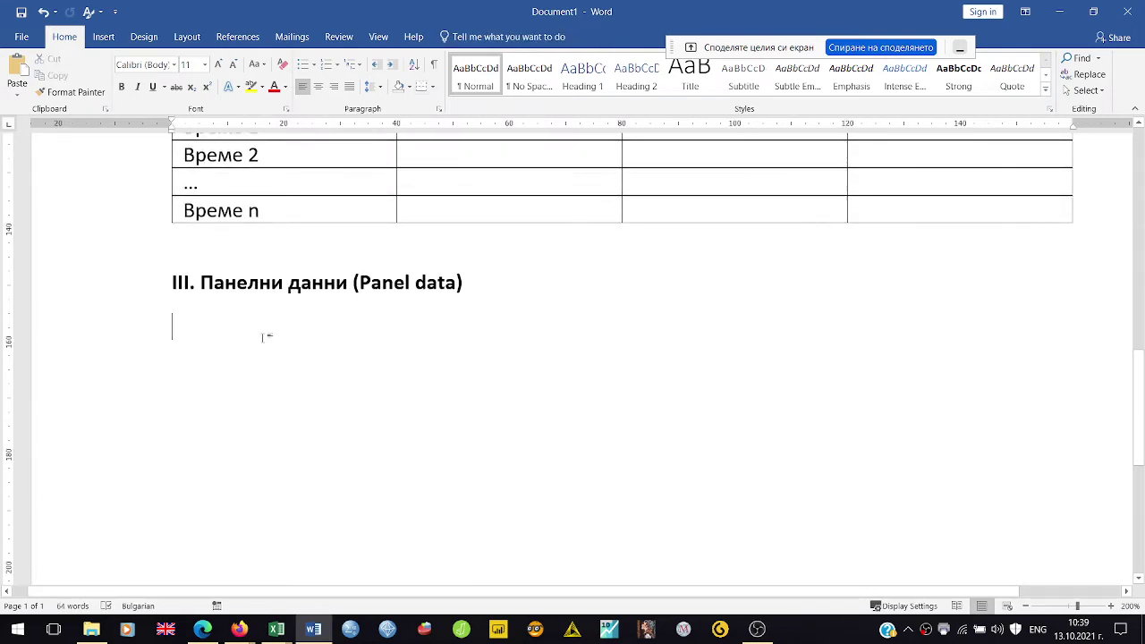
key("ctrl+v")
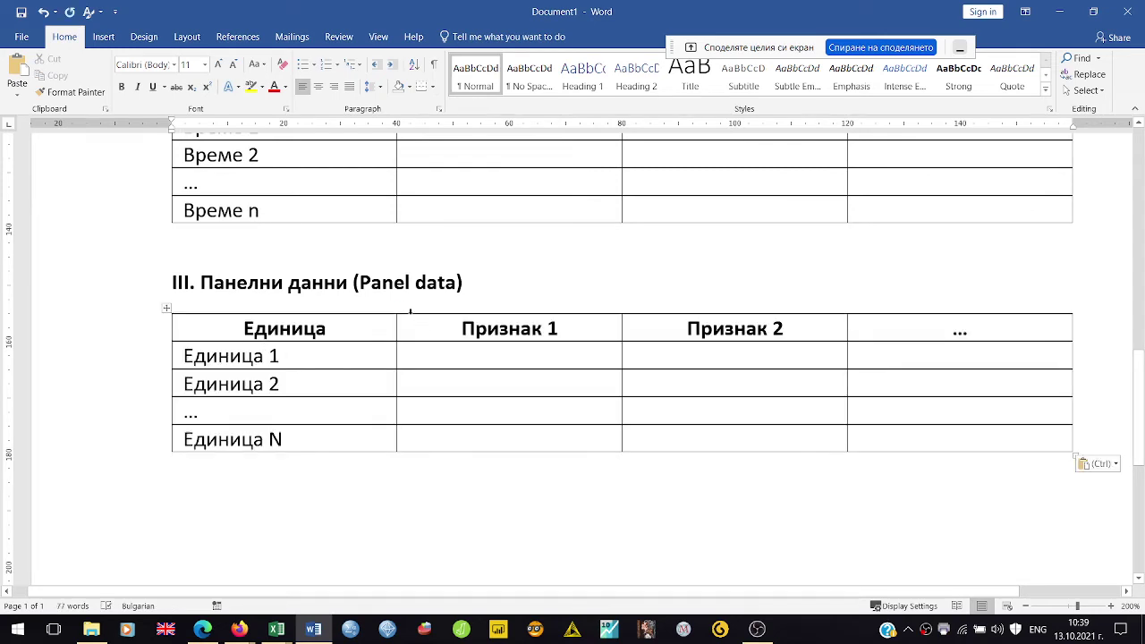
Insert a column after „Единица“ in the panel data table and give it the header „Време“.
left_click(397, 305)
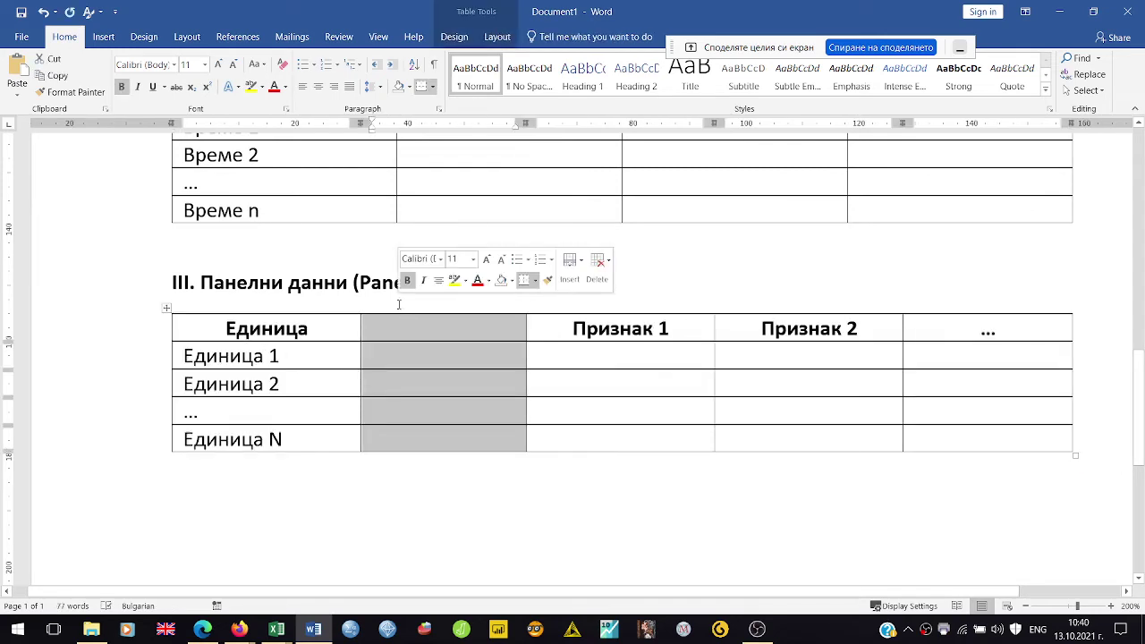
left_click(474, 333)
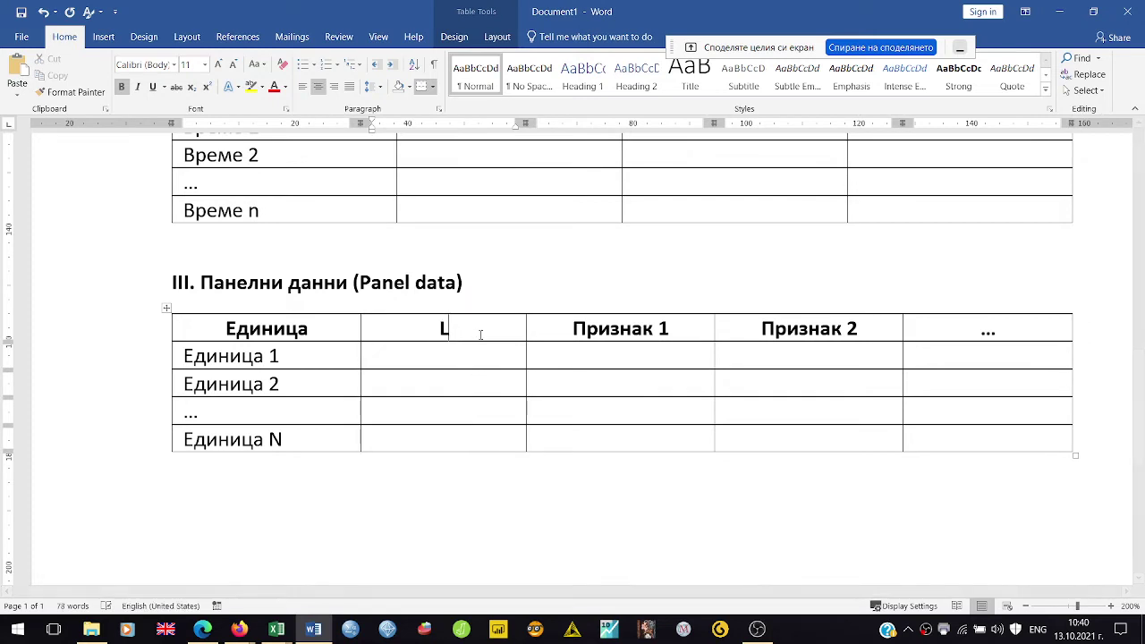
key("alt+shift")
type("Време")
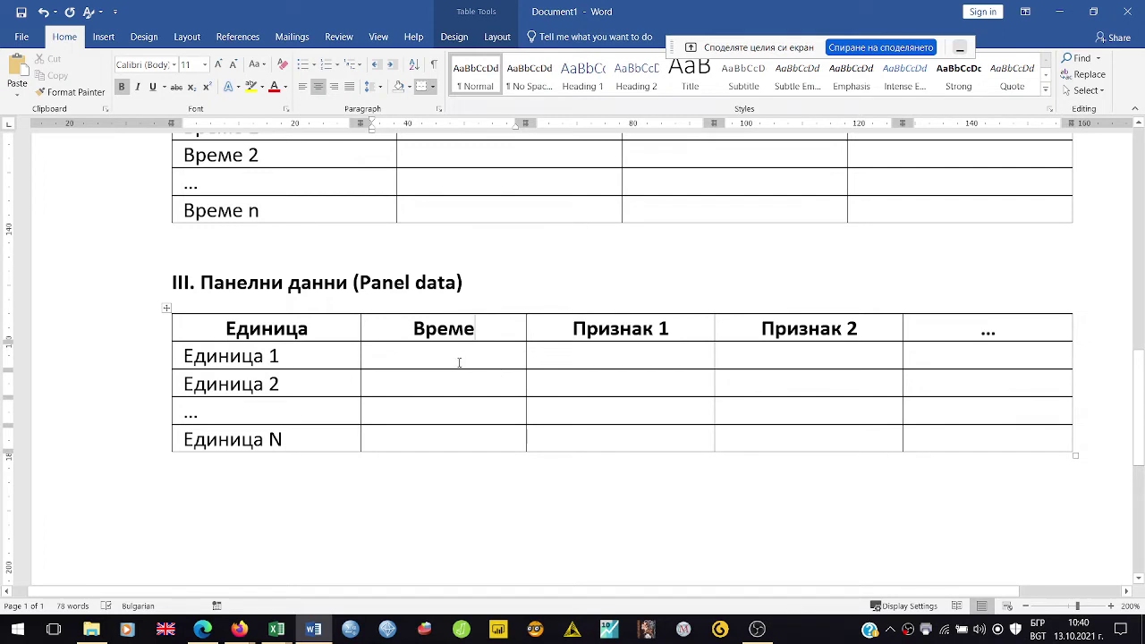
Copy the cells „Време 1“ to „Време n“ from the time series table into the panel table's „Време“ column.
scroll(459, 363, "up", 3)
left_click_drag(295, 277, 298, 360)
key("ctrl+c")
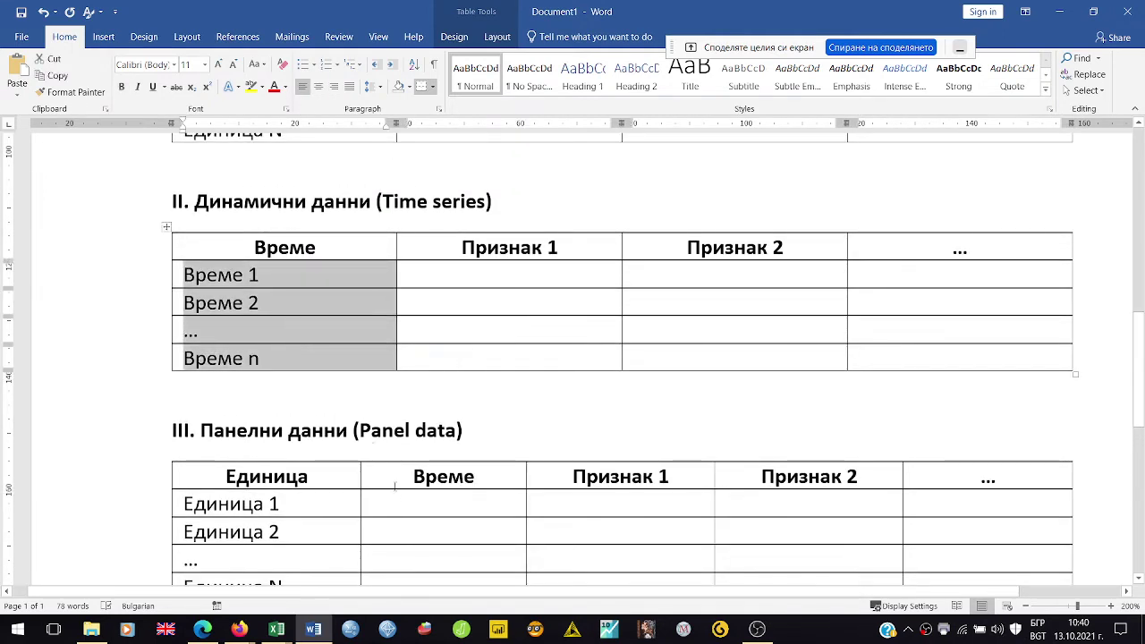
left_click(426, 502)
key("ctrl+v")
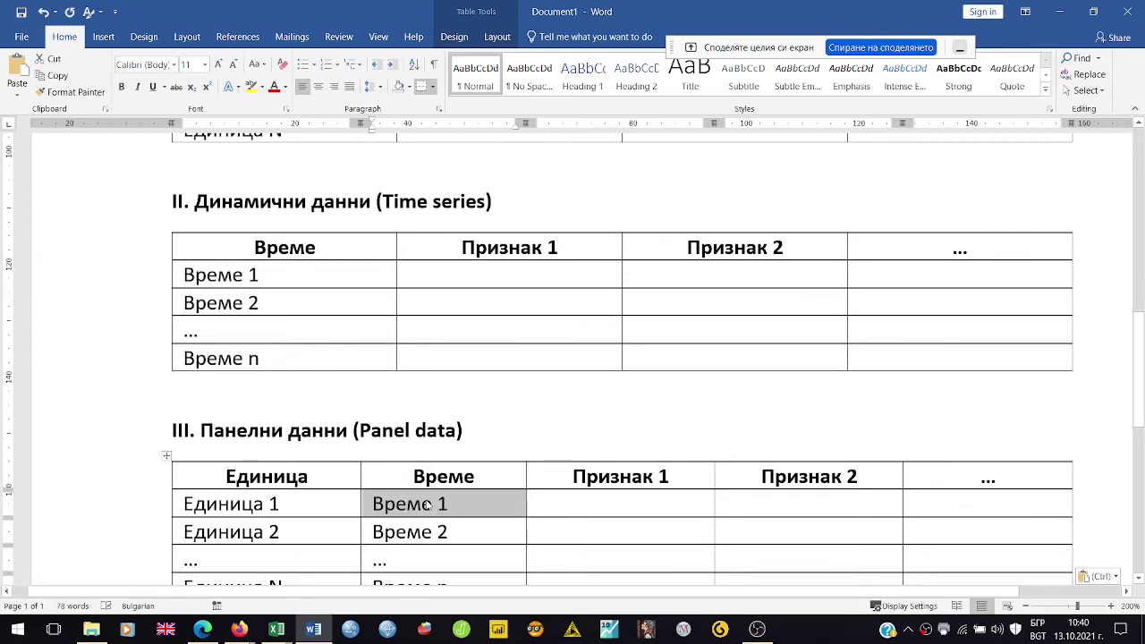
Add four empty rows at the end of the panel data table.
scroll(591, 515, "down", 3)
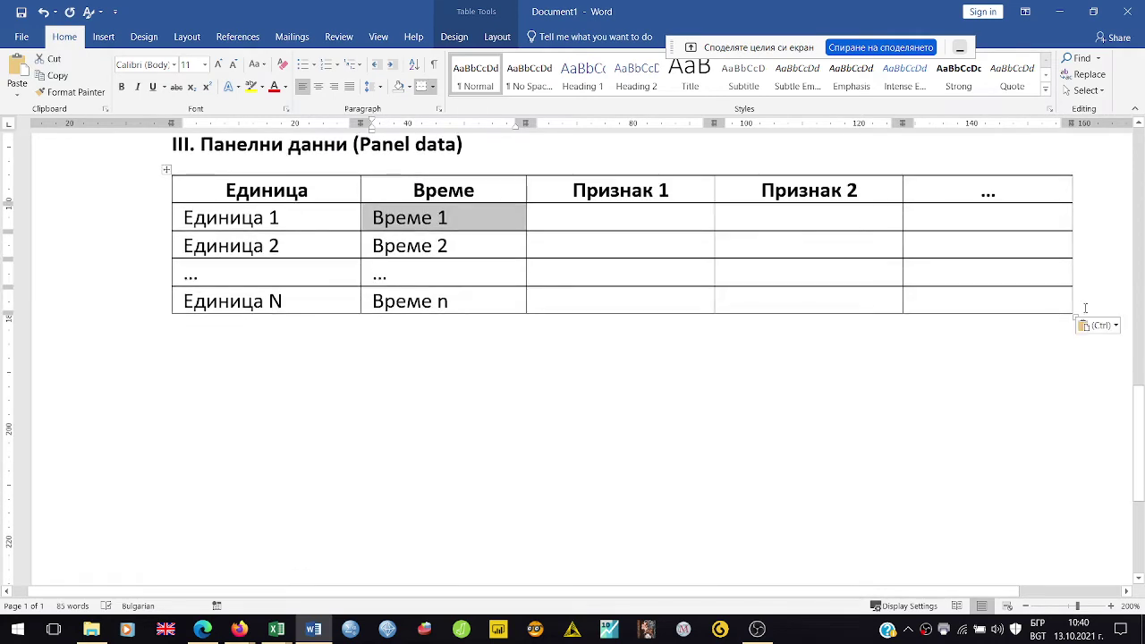
left_click(1085, 308)
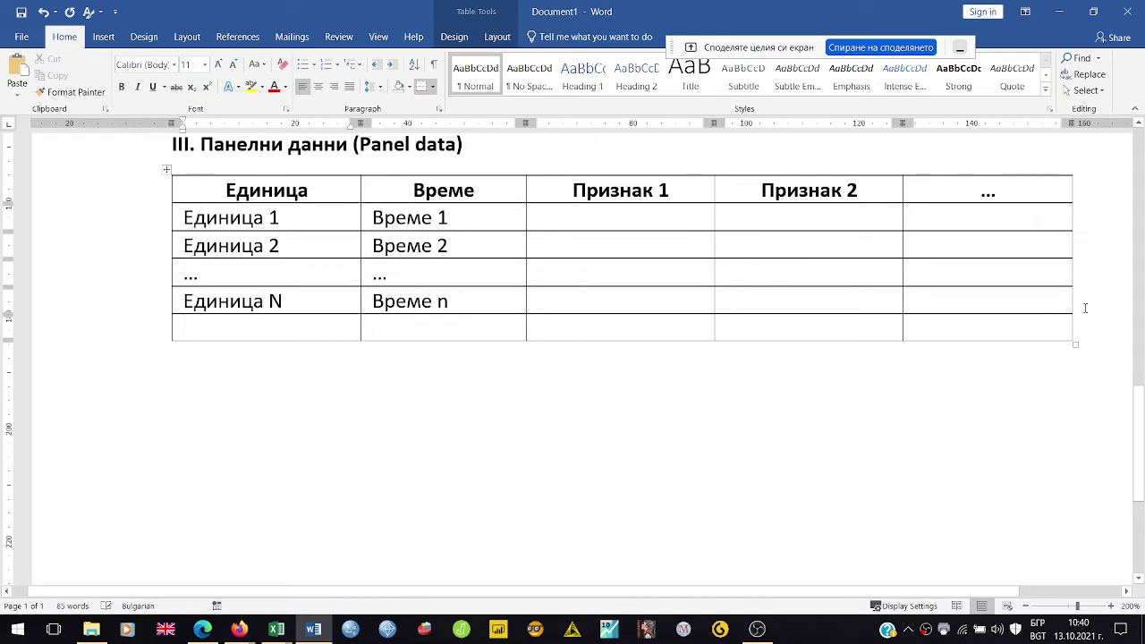
left_click(1086, 308)
key("Return")
key("Return")
key("Return")
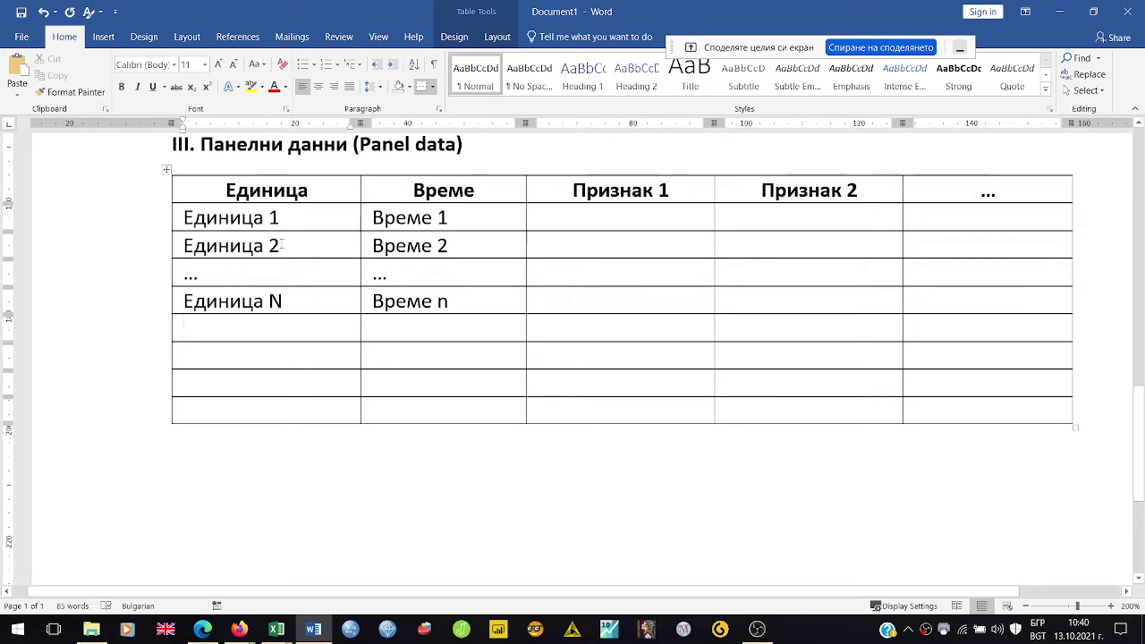
Change the labels „Единица 2“ and „Единица N“ in the panel data table to „Единица 1“.
left_click(312, 245)
key("BackSpace")
type("1")
key("Down")
key("Down")
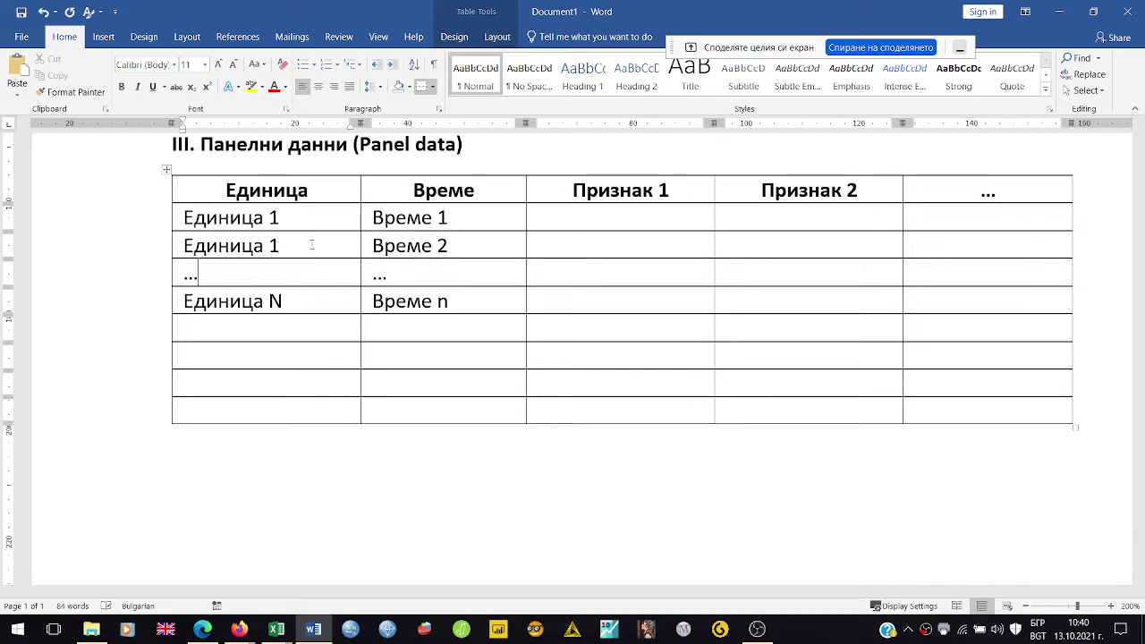
key("BackSpace")
type("1")
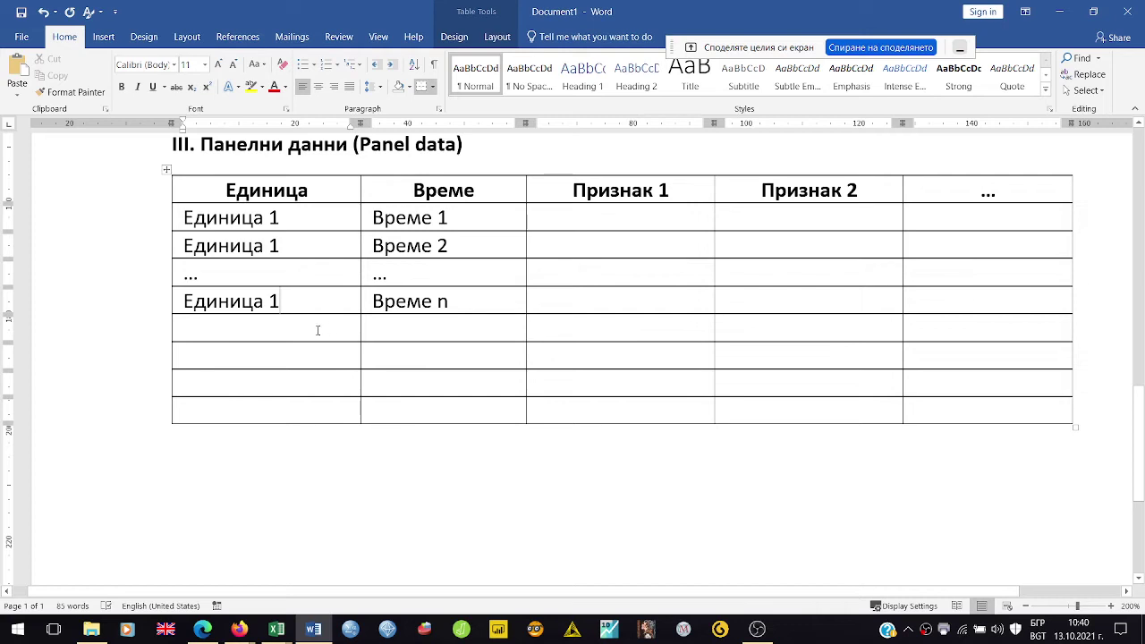
Copy the four „Единица 1“ block cells of the first column into the four empty rows beneath them.
left_click(284, 228)
key("shift+Down")
key("shift+Down")
key("shift+Down")
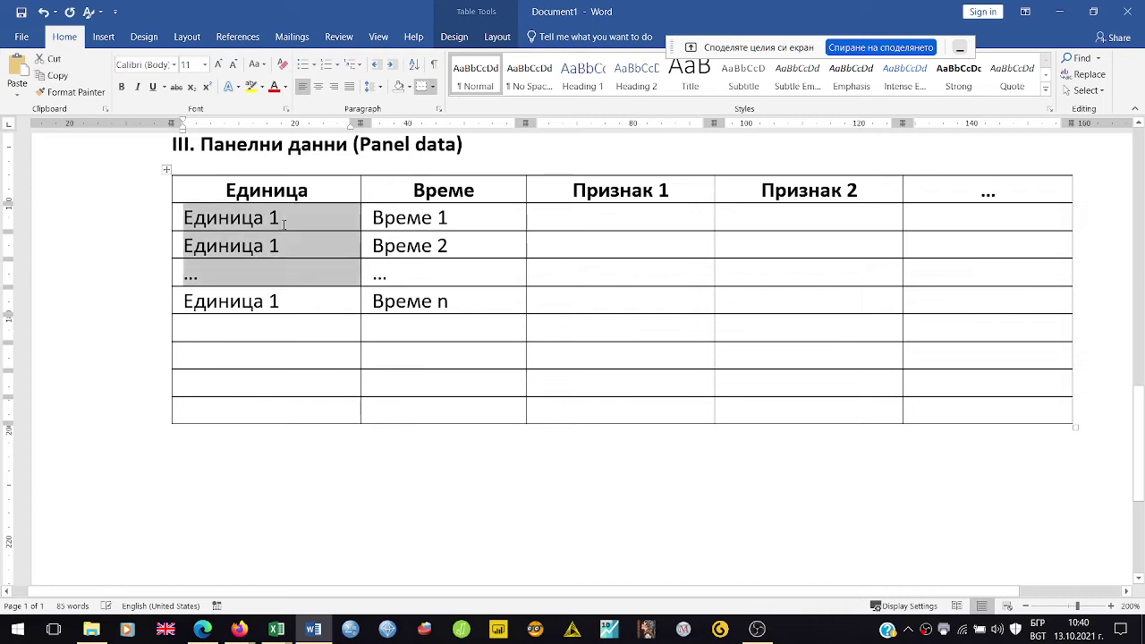
key("ctrl+c")
key("Down")
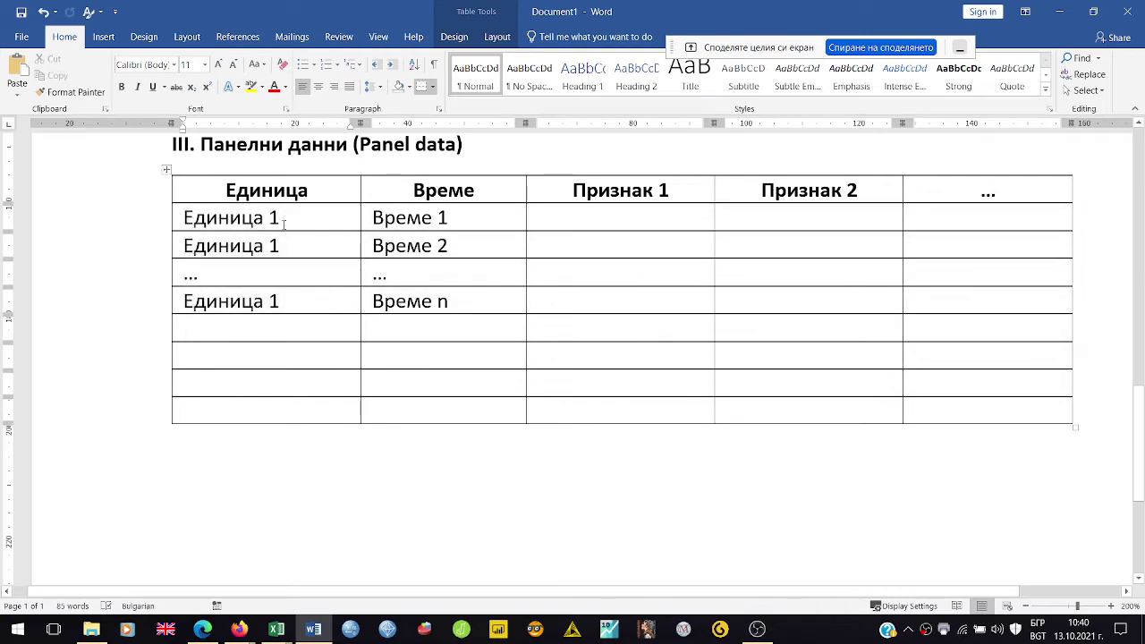
key("ctrl+v")
Renumber the unit labels in the second block of the panel data table to „Единица 2“.
left_click(296, 338)
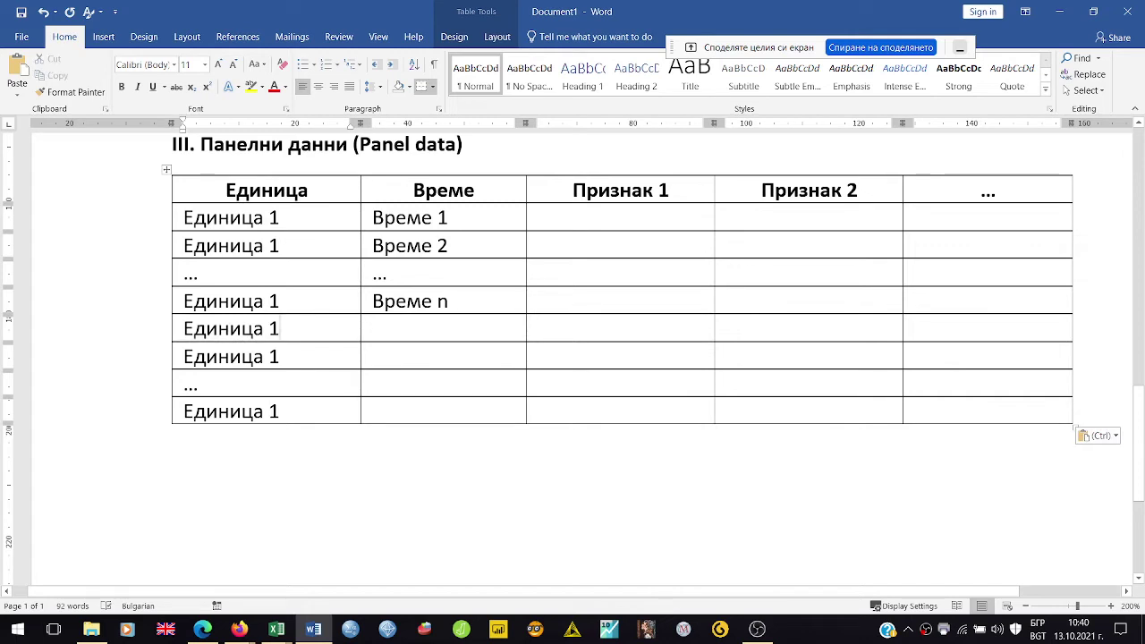
key("BackSpace")
type("2")
key("Down")
key("BackSpace")
type("2")
key("Down")
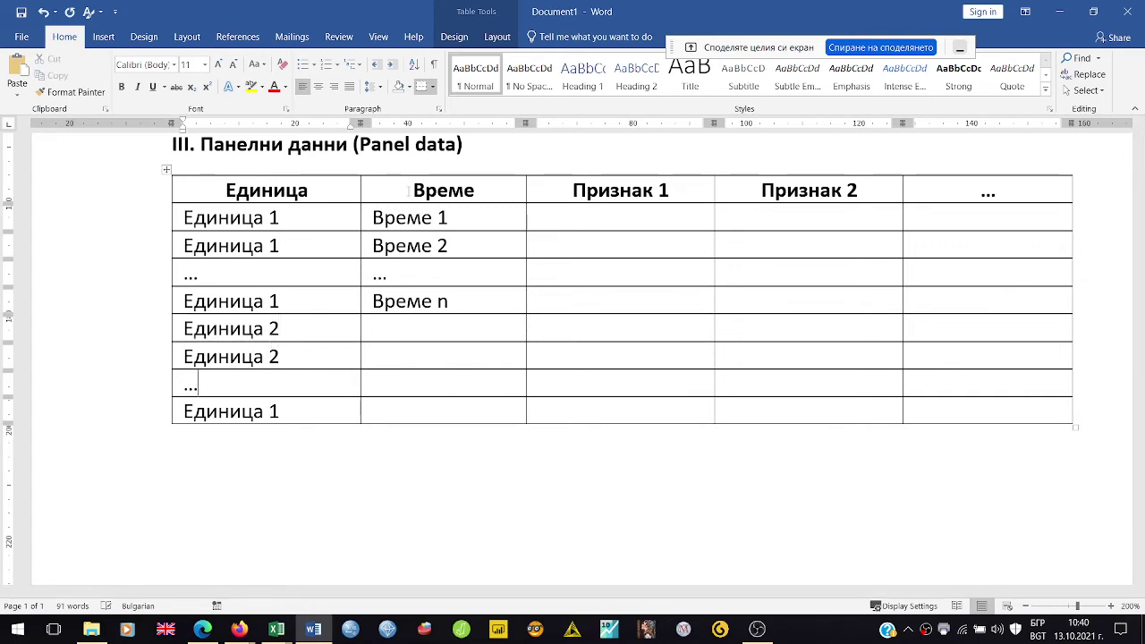
key("Down")
key("BackSpace")
type("2")
Add a row at the end of the panel data table and enter „...“ in its first cell.
key("Right")
key("Right")
key("Right")
key("Right")
key("Right")
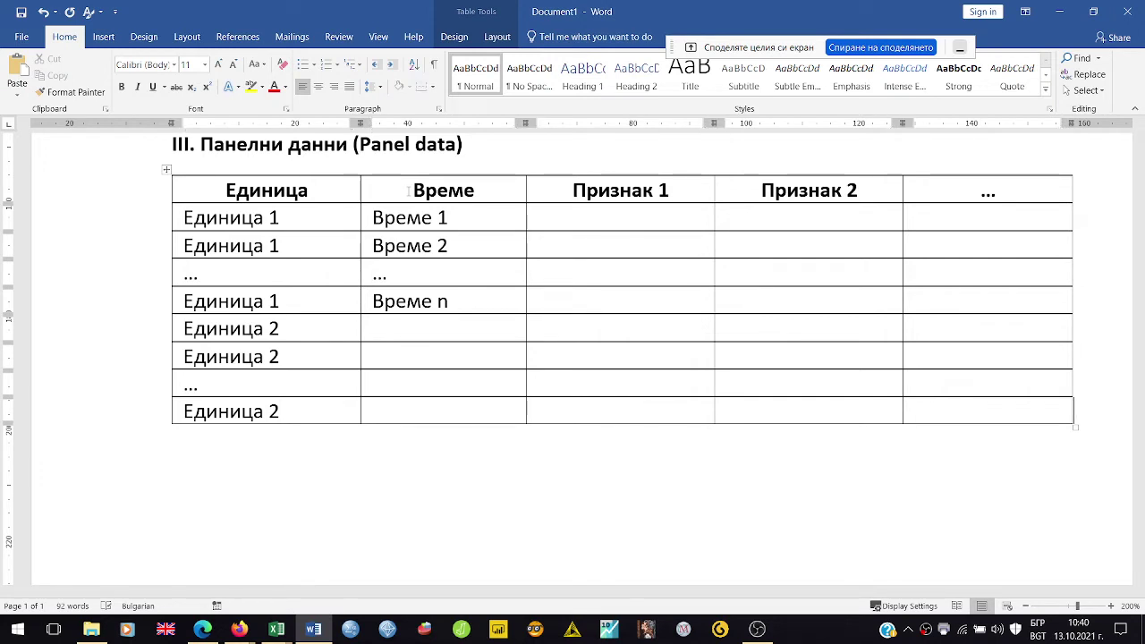
key("Return")
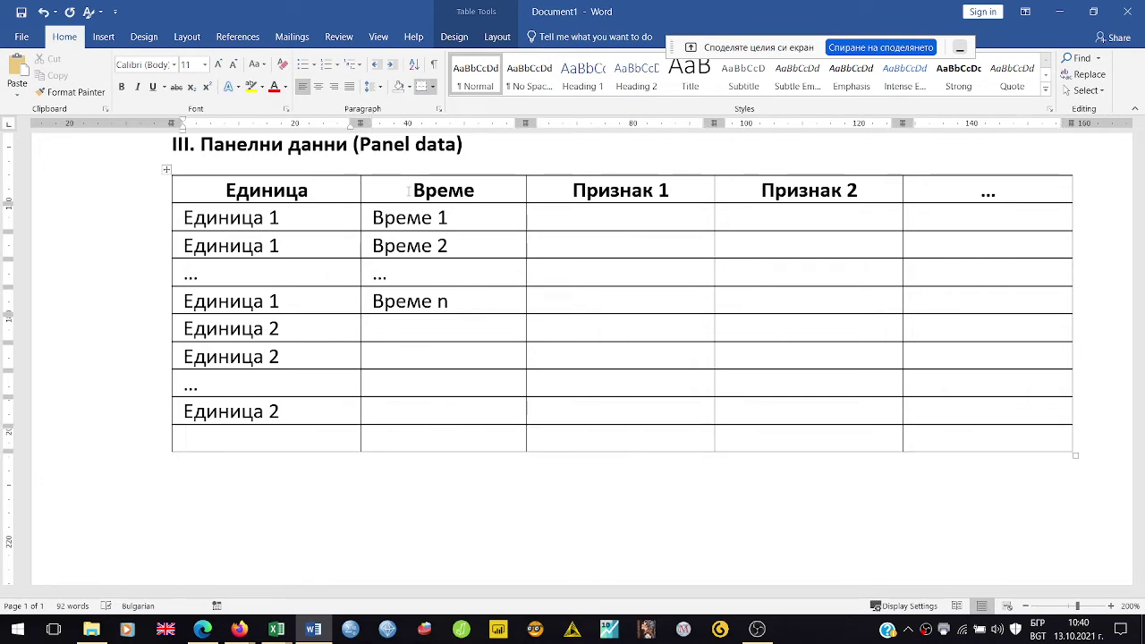
type("...")
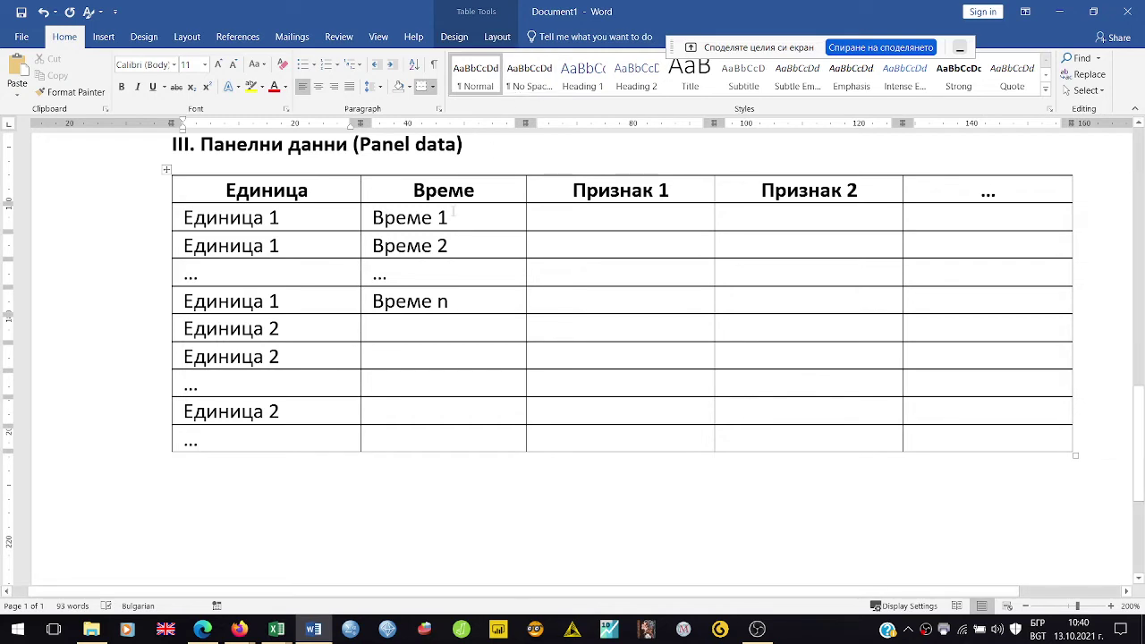
Copy the cells „Време 1“ to „Време n“ into the „Време“ column beside the „Единица 2“ block.
left_click(453, 211)
key("shift+Down")
key("shift+Down")
key("shift+Down")
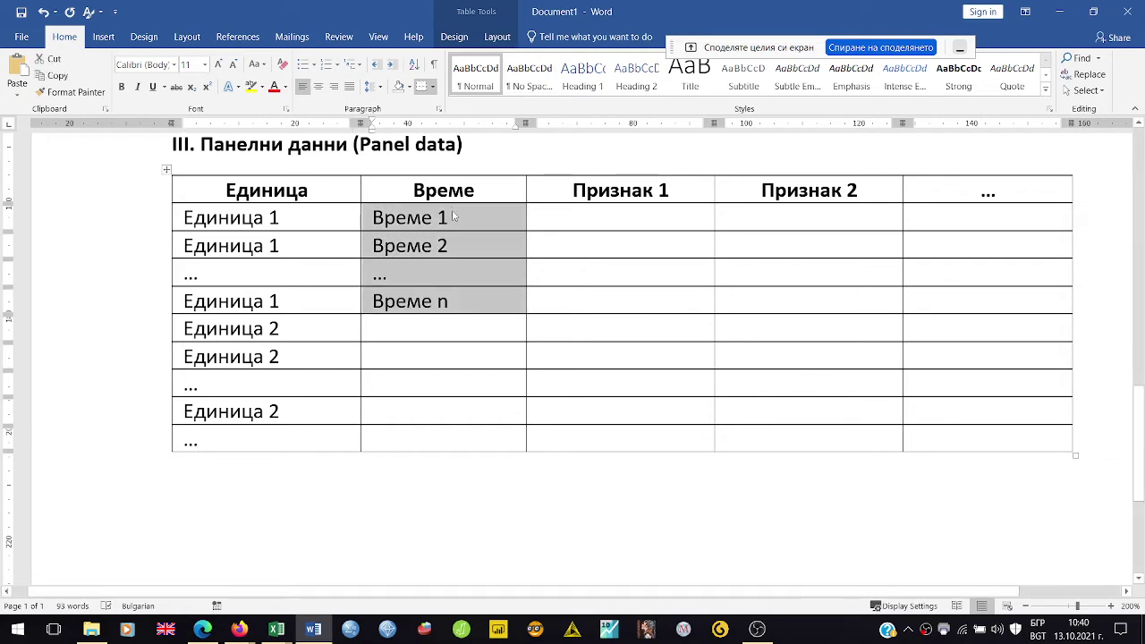
key("ctrl+c")
key("Down")
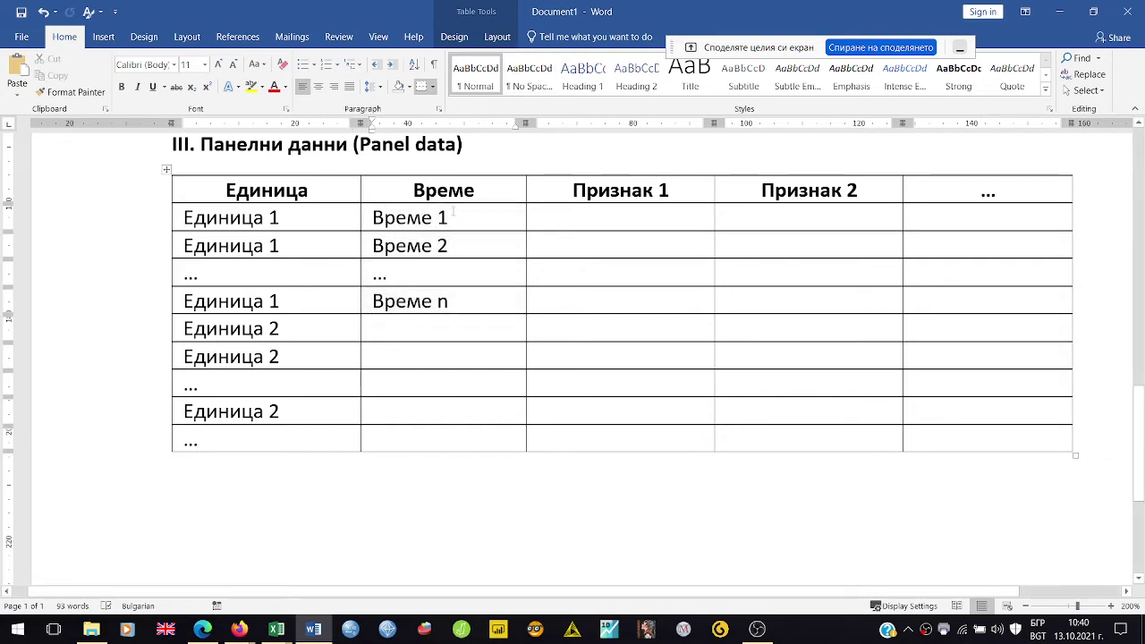
key("ctrl+v")
left_click(506, 502)
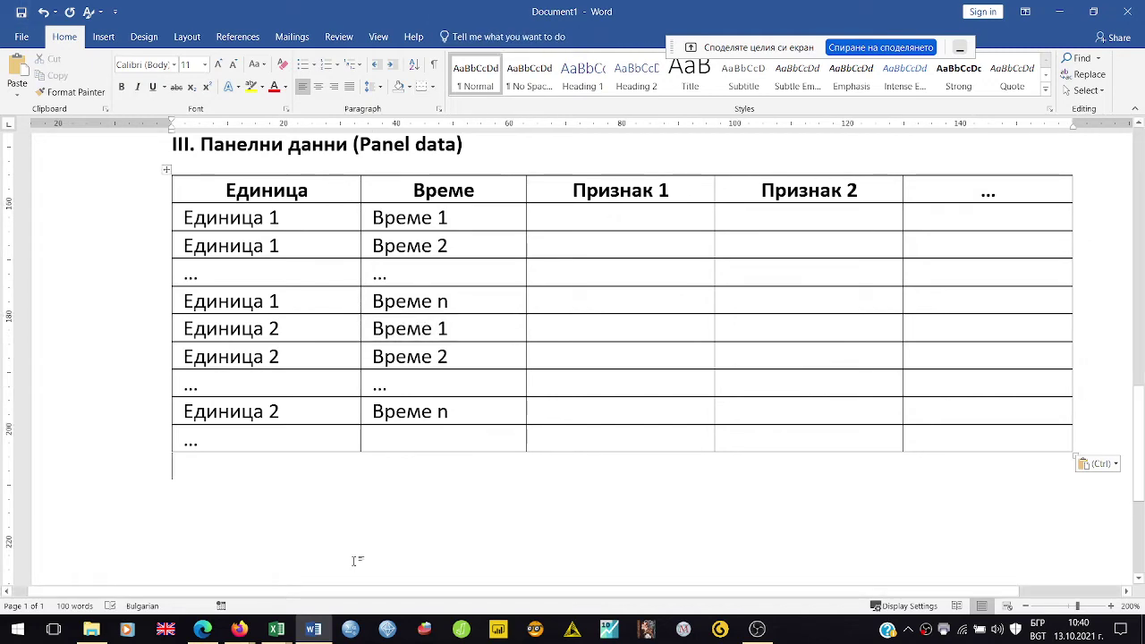
Compare the Infostat births report in the Edge browser with the static, dynamic and panel table layouts in the Word document.
left_click(211, 630)
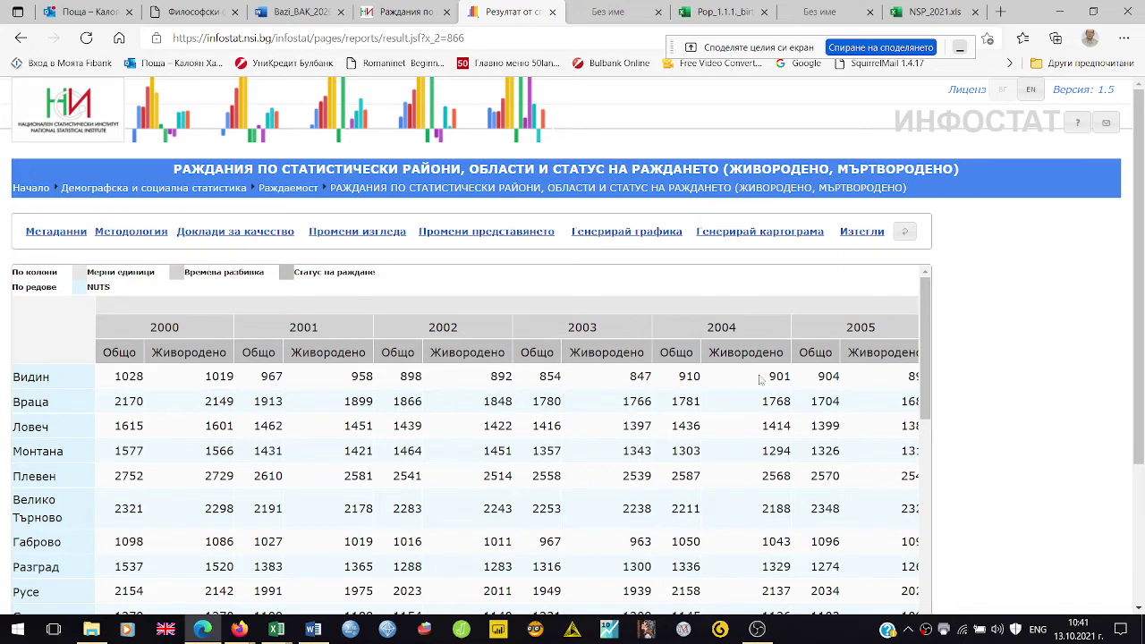
left_click(313, 629)
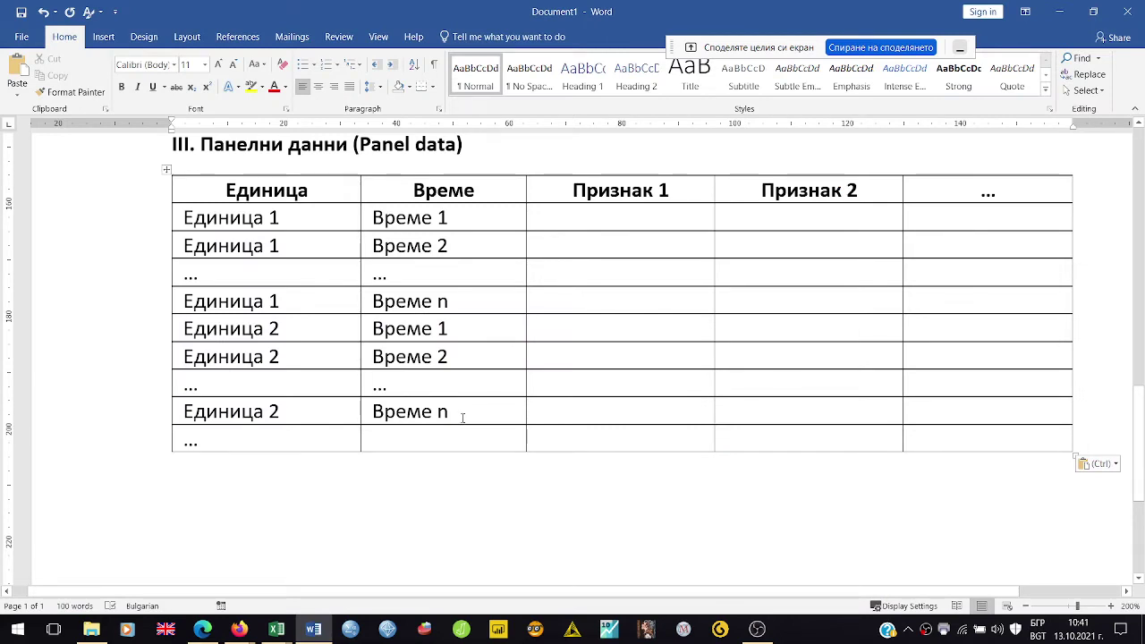
scroll(463, 417, "up", 3)
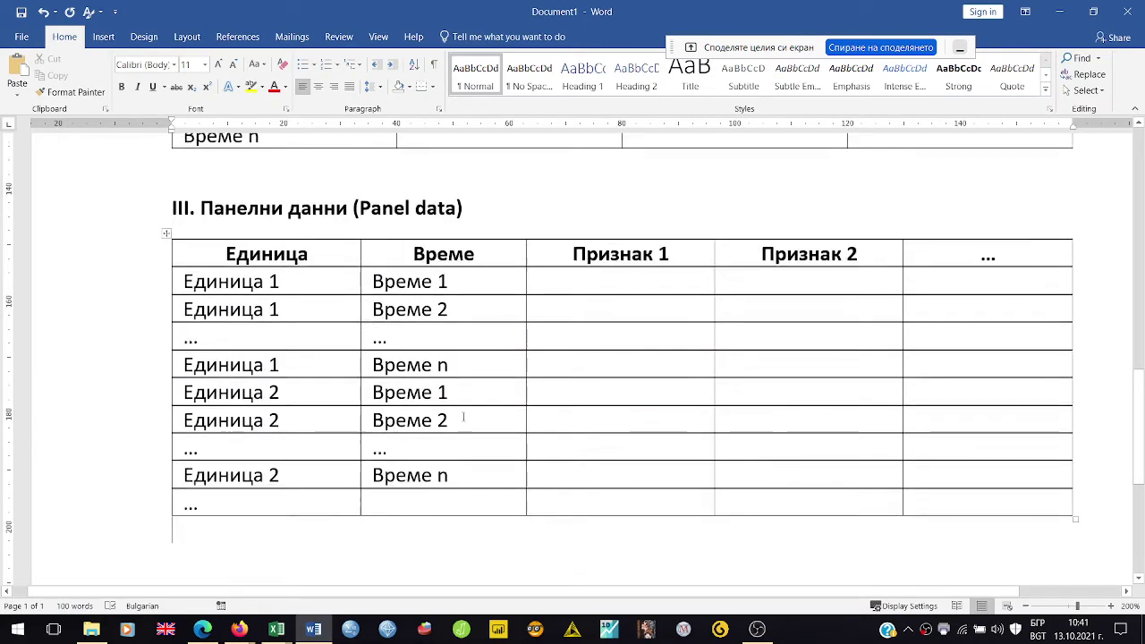
scroll(463, 417, "down", 3)
scroll(462, 417, "up", 3)
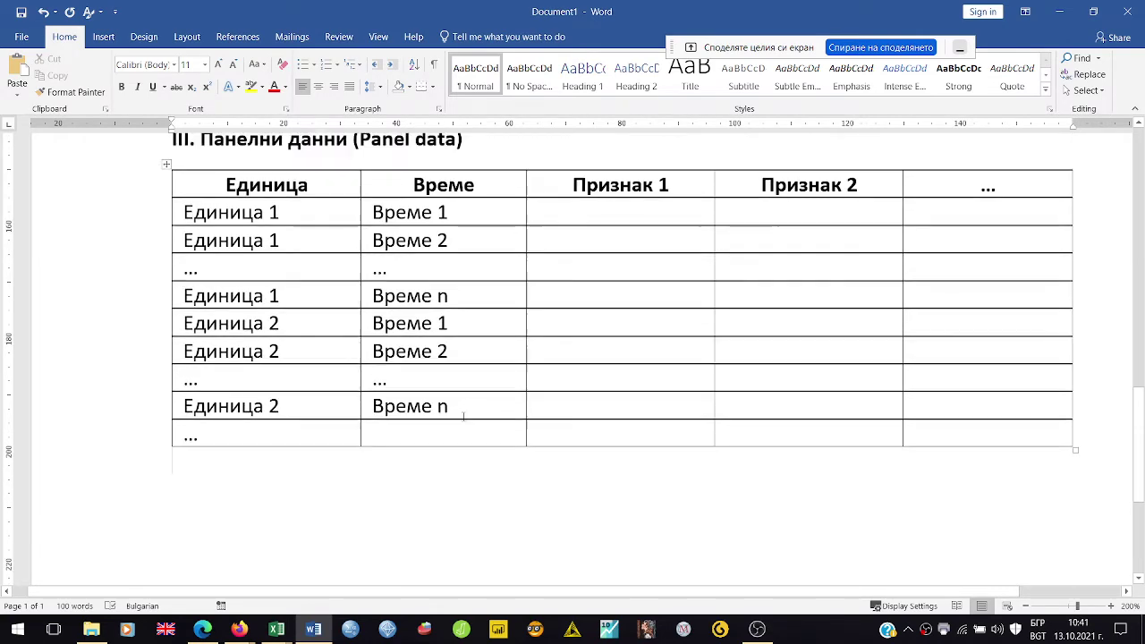
scroll(464, 417, "up", 5)
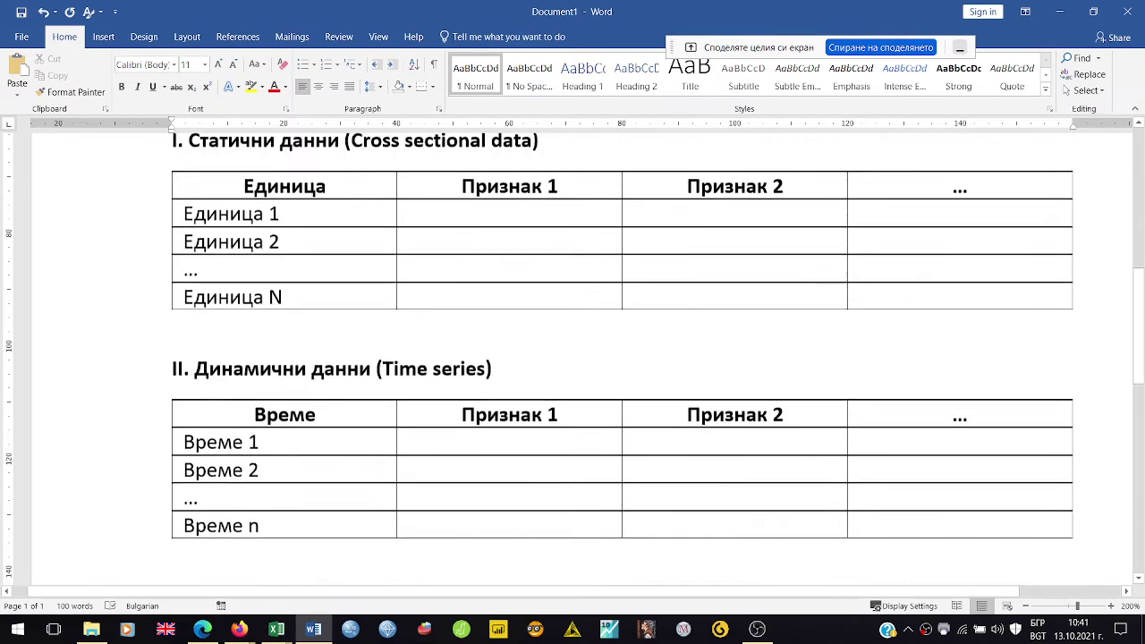
scroll(463, 413, "down", 4)
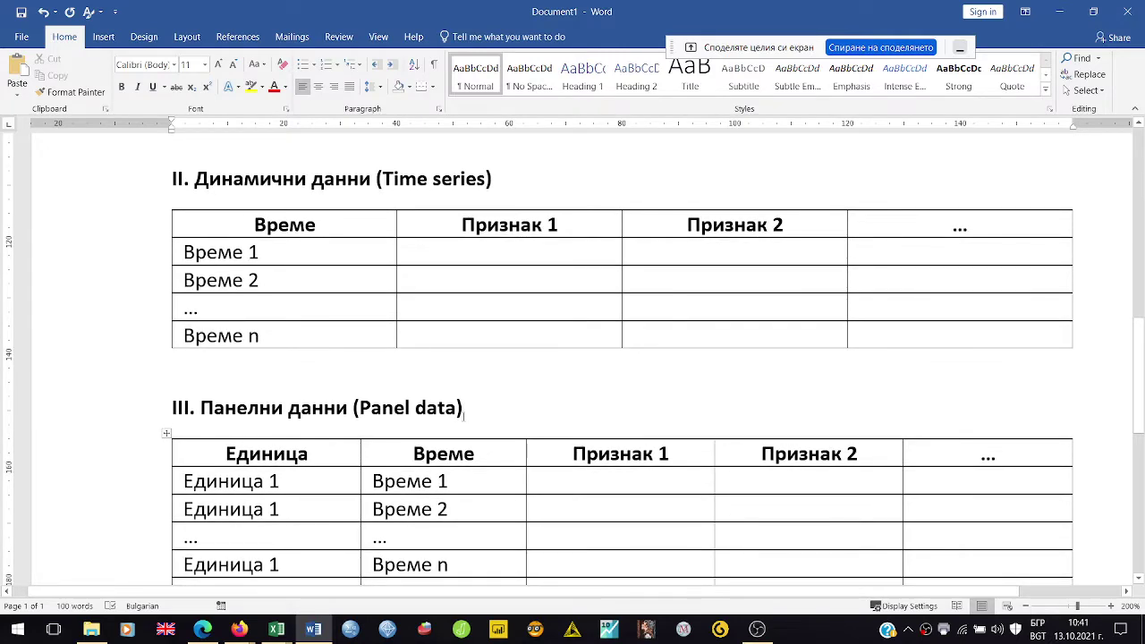
scroll(463, 413, "up", 7)
scroll(463, 416, "down", 6)
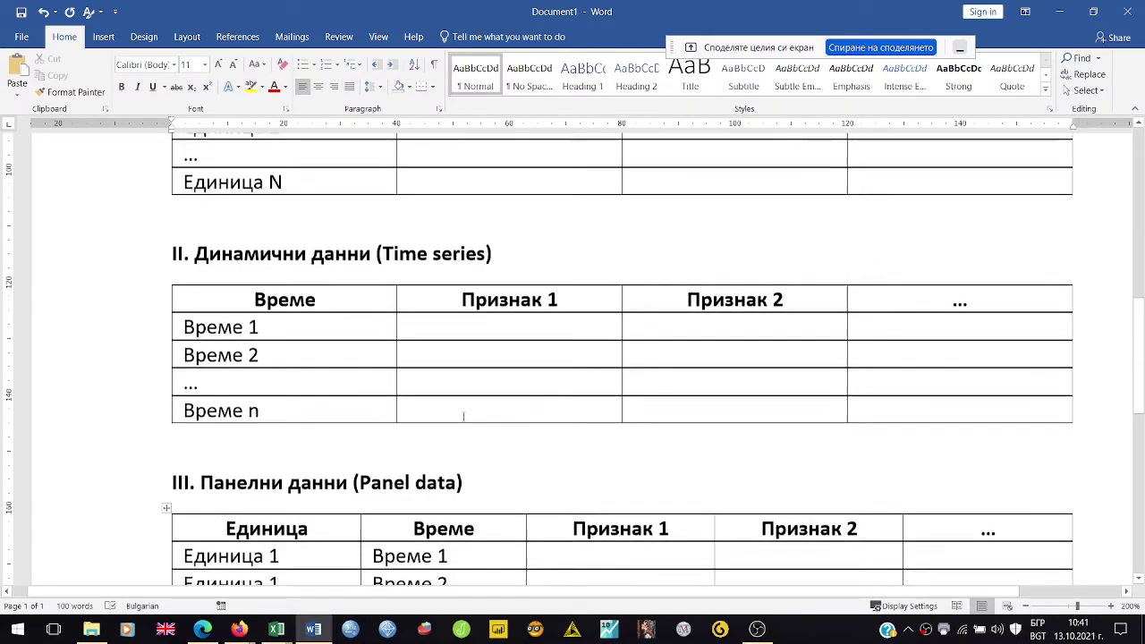
scroll(463, 417, "down", 1)
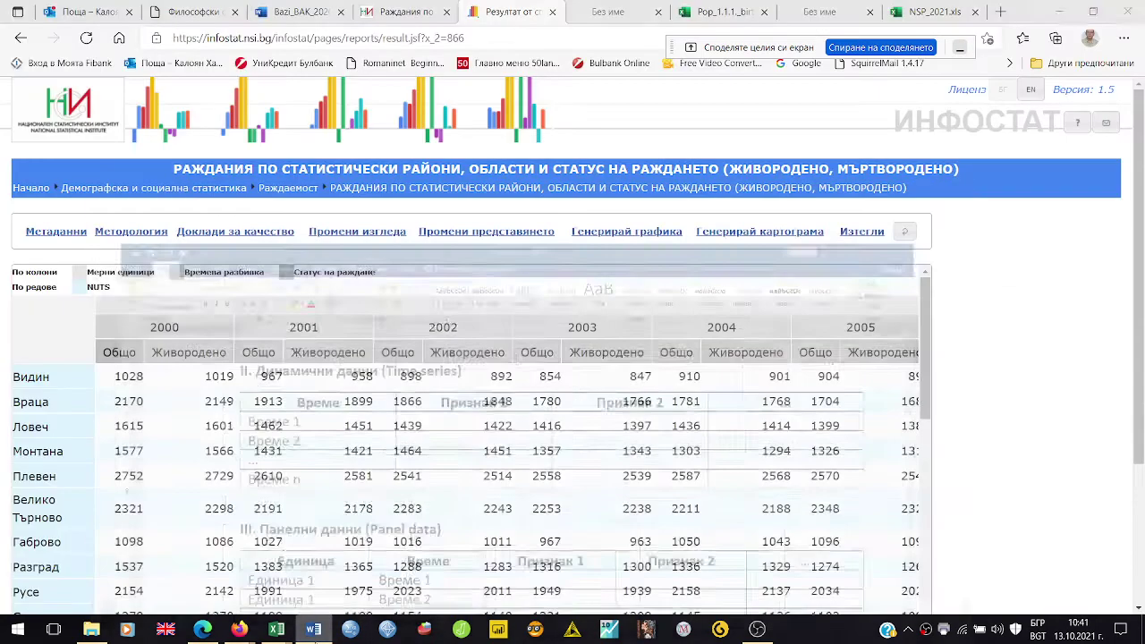
left_click(313, 629)
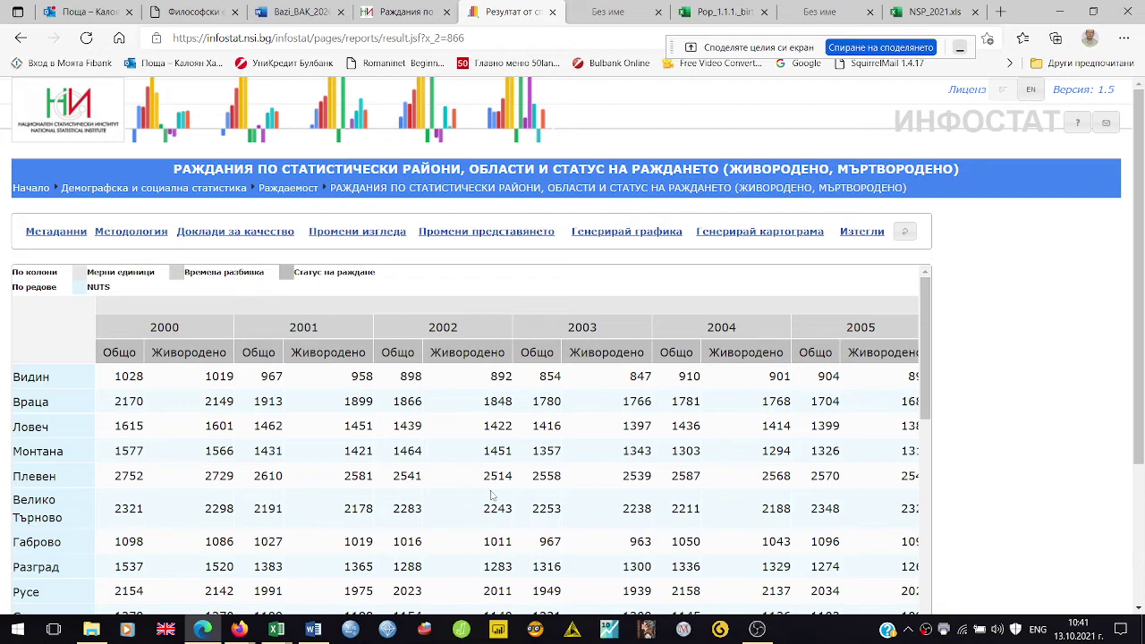
left_click(315, 631)
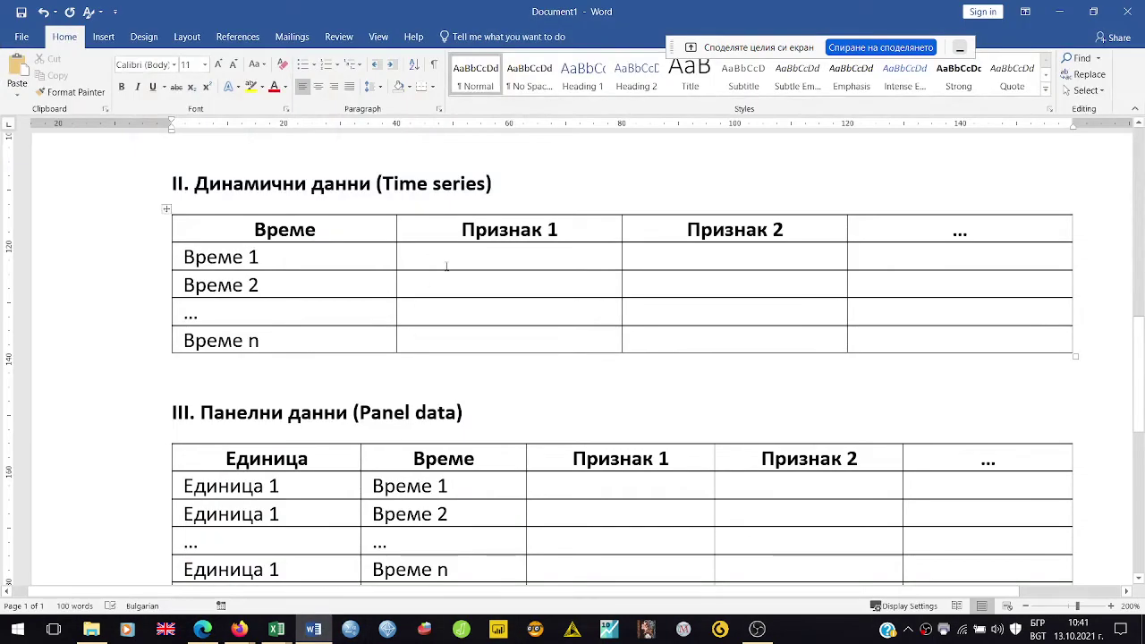
Add a dash in regular, non-bold type after the heading „I. Статични данни (Cross sectional data)“.
scroll(542, 249, "up", 3)
scroll(541, 250, "up", 6)
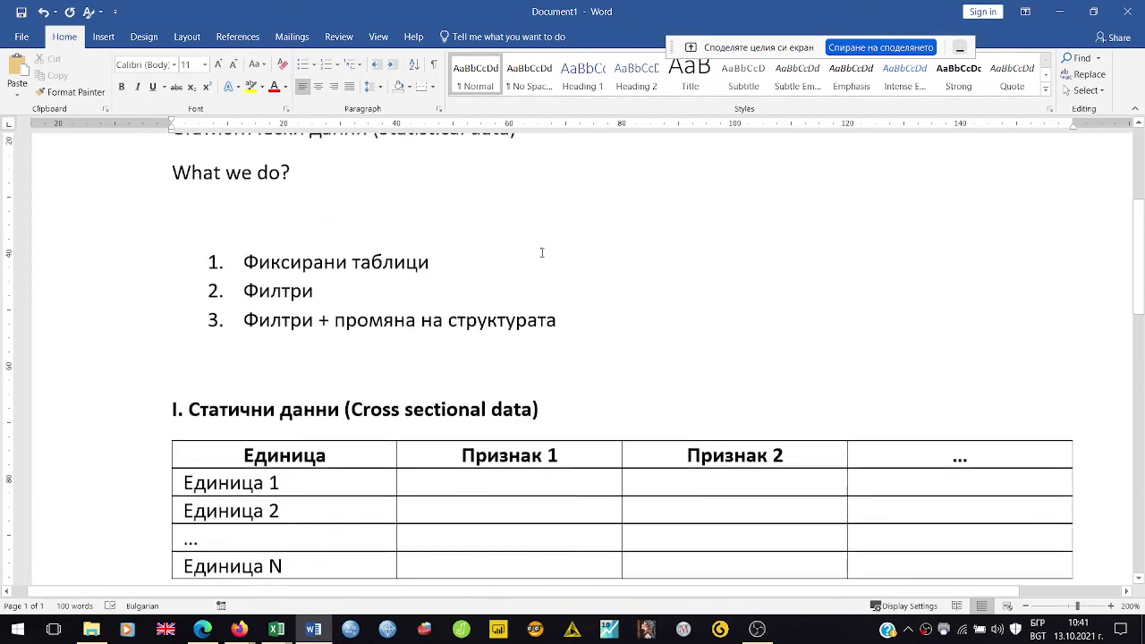
left_click(571, 410)
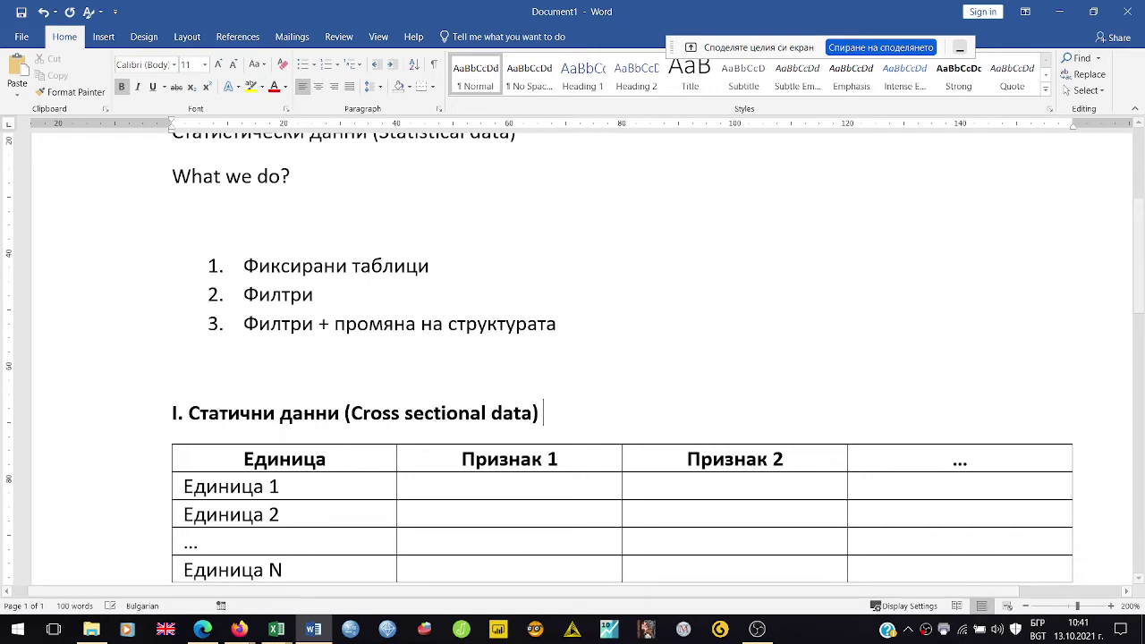
type("-")
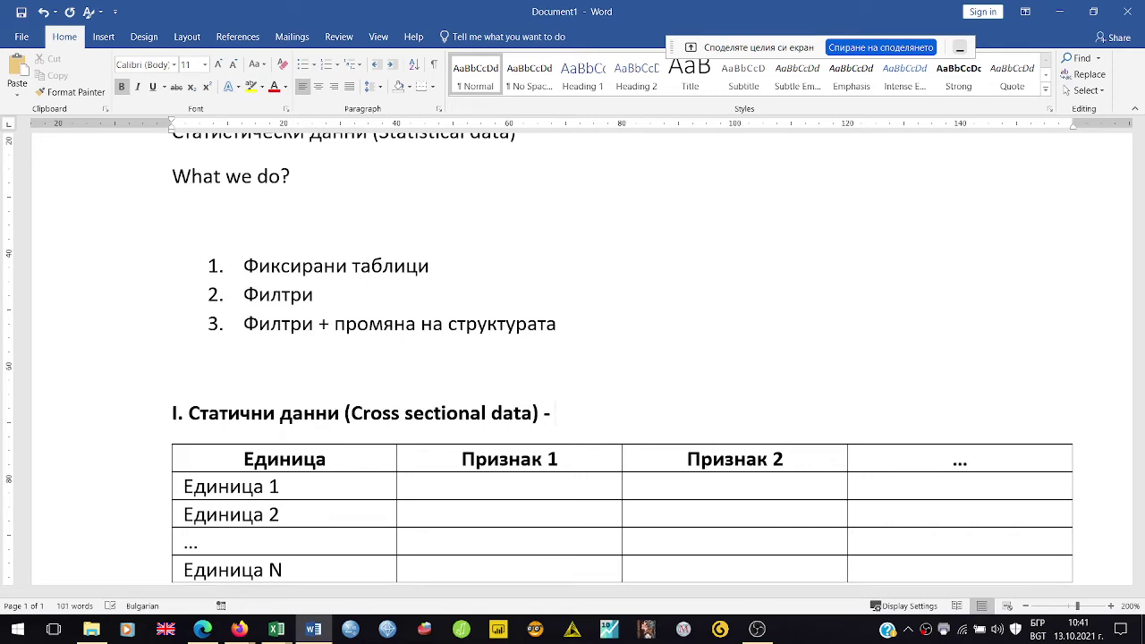
key("shift+Left")
key("shift+Left")
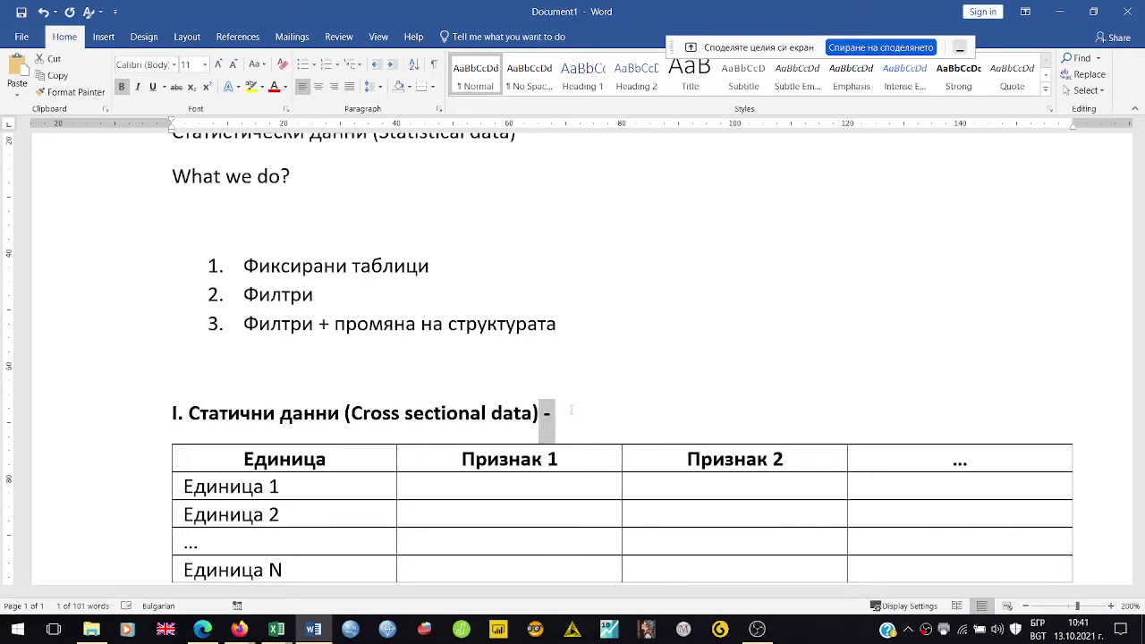
key("ctrl+b")
key("End")
Complete the static data heading with the non-bold note „при фиксирано време“ after the dash.
type("при ")
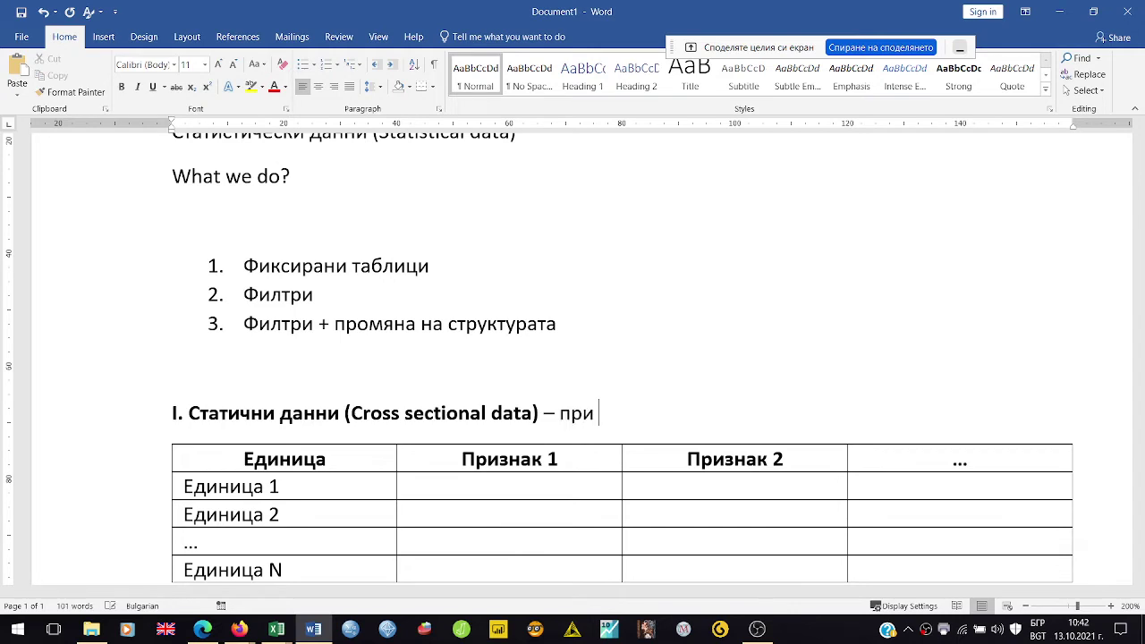
type("фиксарано")
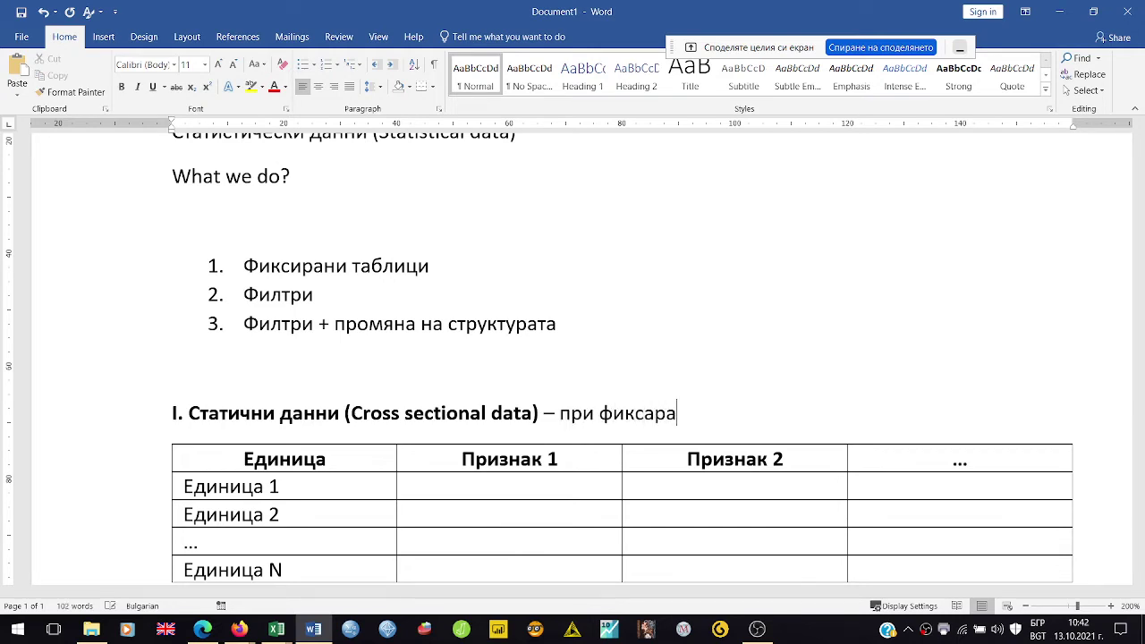
key("BackSpace")
key("BackSpace")
key("BackSpace")
key("BackSpace")
key("BackSpace")
type("ирано вар")
key("BackSpace")
key("BackSpace")
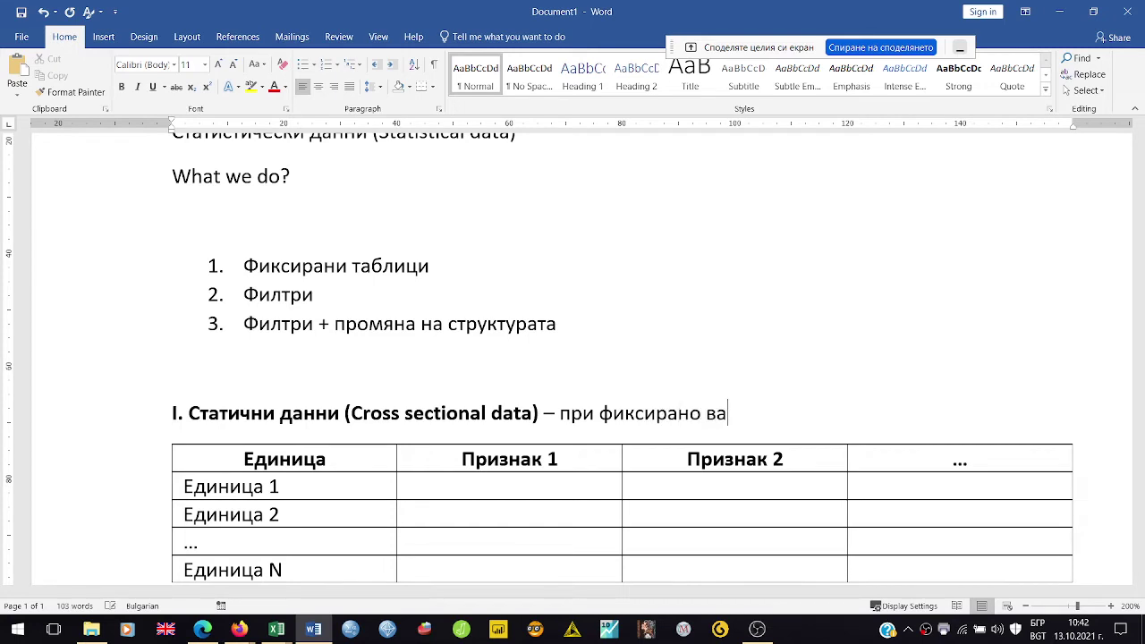
type("реме")
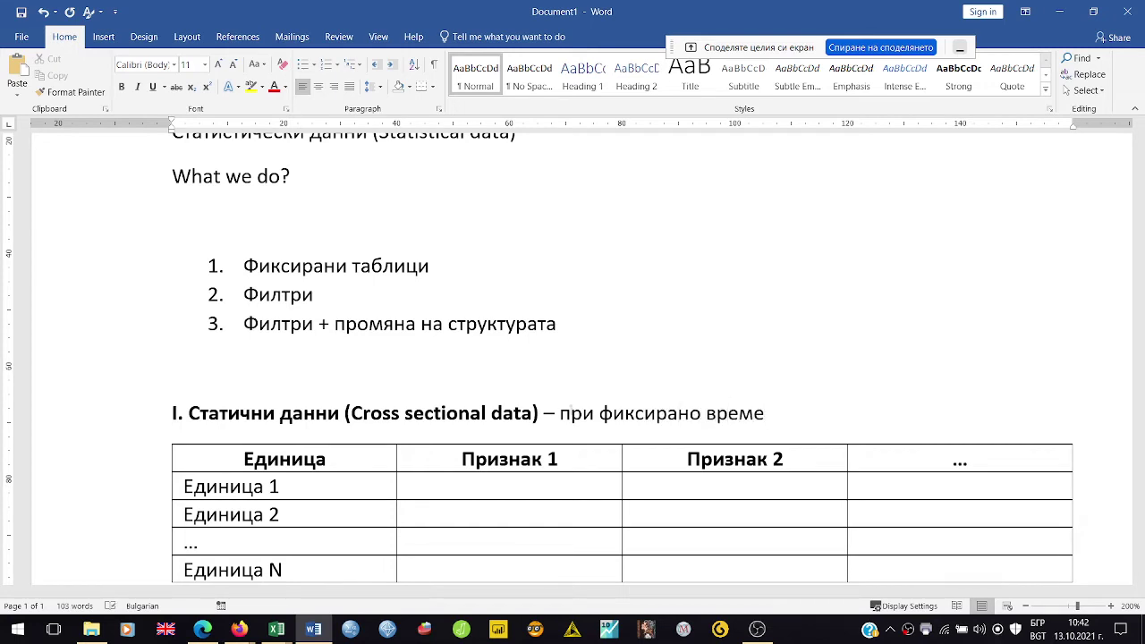
key("ctrl+s")
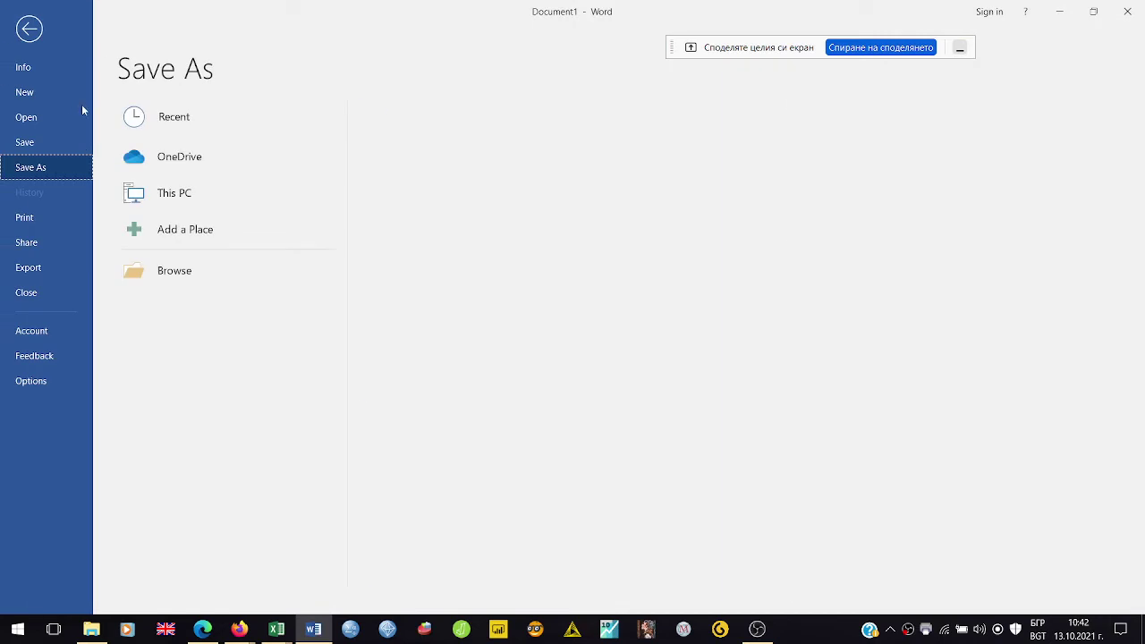
left_click(29, 36)
Switch to the Infostat births report in Edge and reorder the taskbar so that Word follows Firefox.
scroll(480, 314, "down", 10)
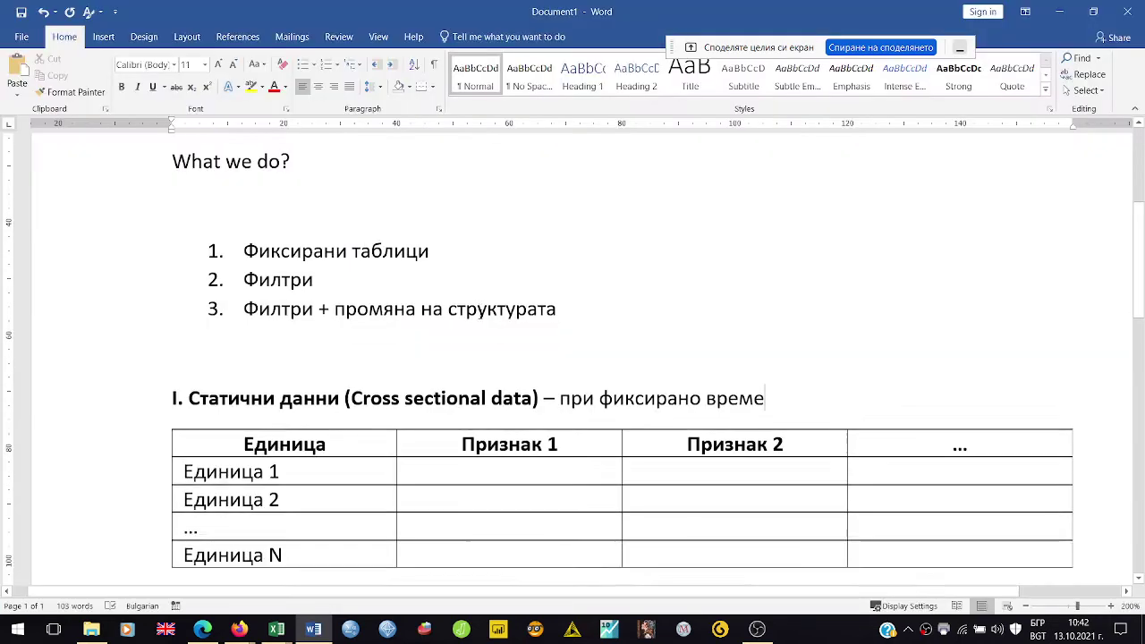
scroll(480, 314, "up", 3)
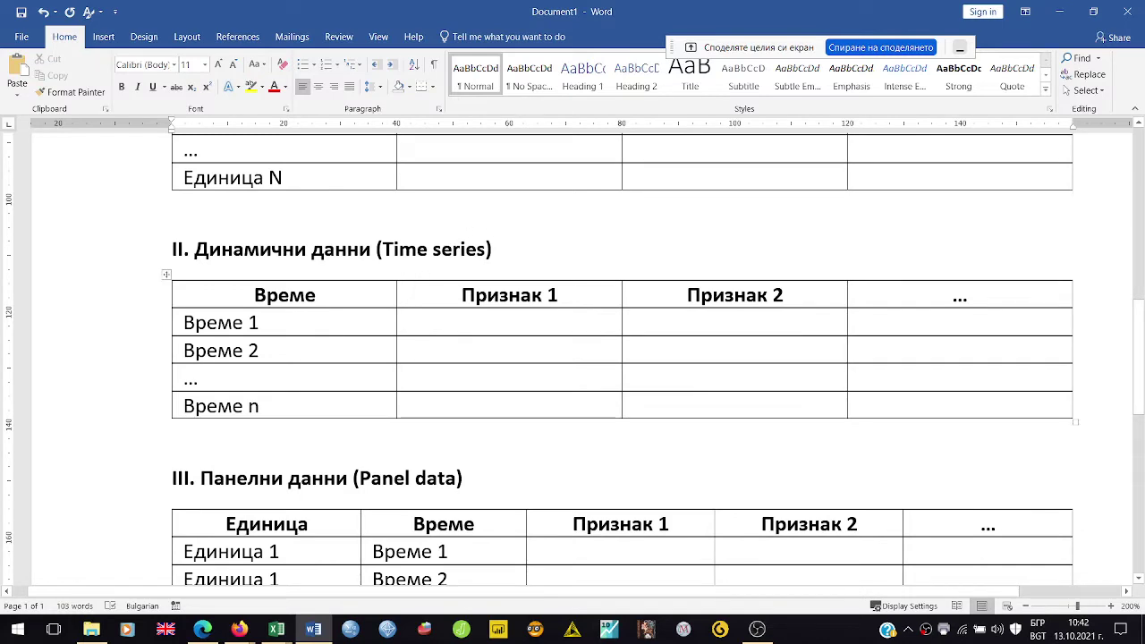
left_click(309, 632)
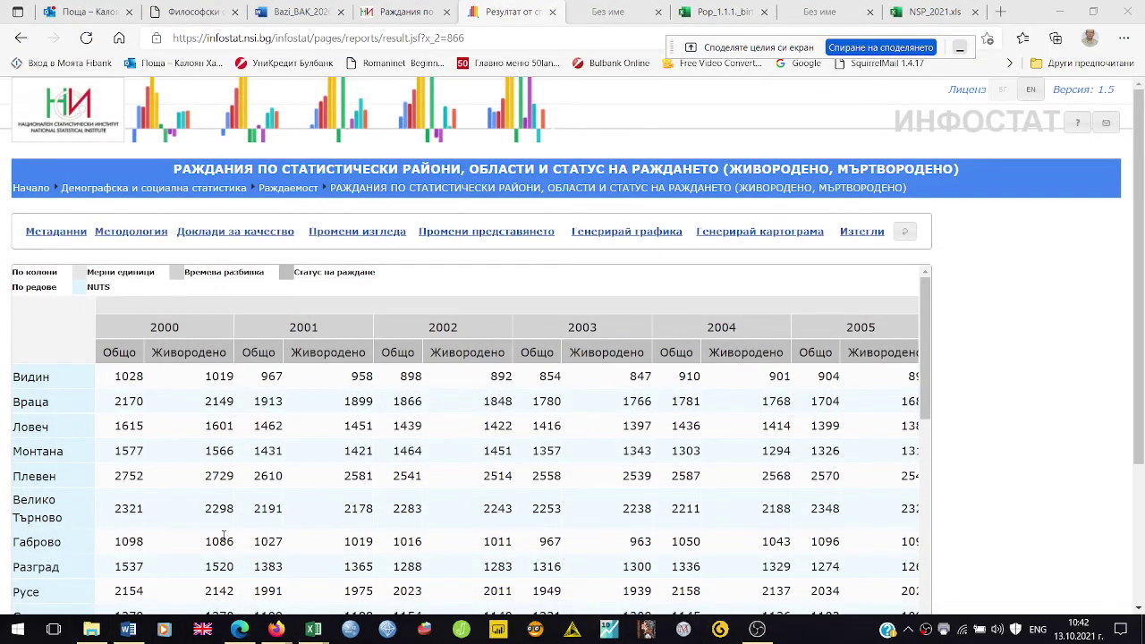
left_click_drag(134, 632, 275, 634)
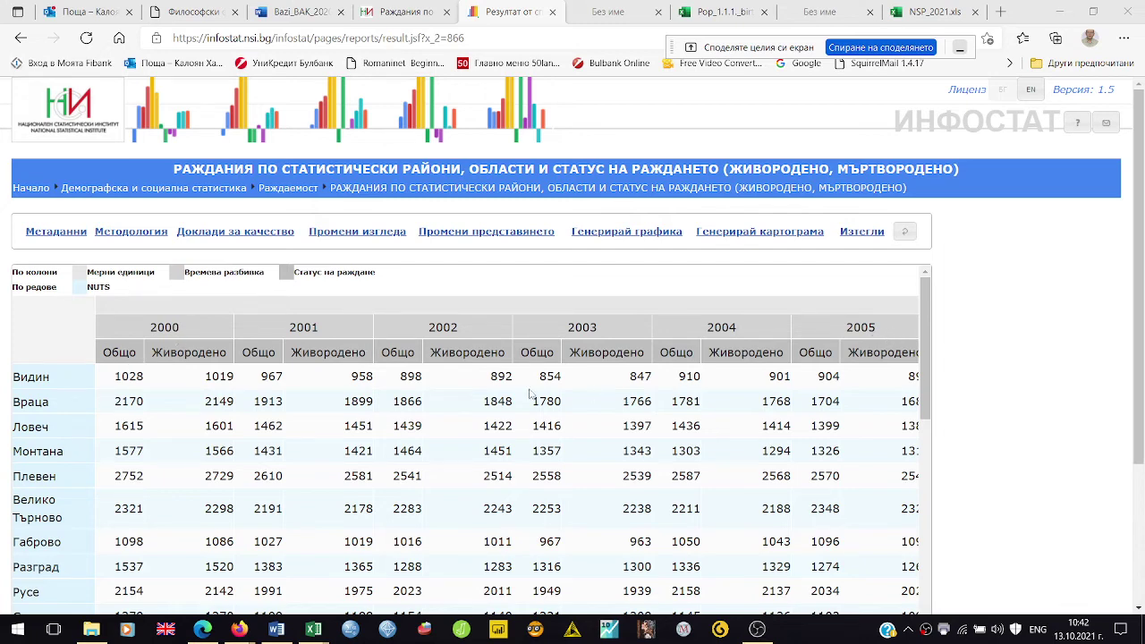
Return to Word and append the non-bold note „– при фиксирана единица“ to the heading „II. Динамични данни (Time series)“.
left_click(277, 629)
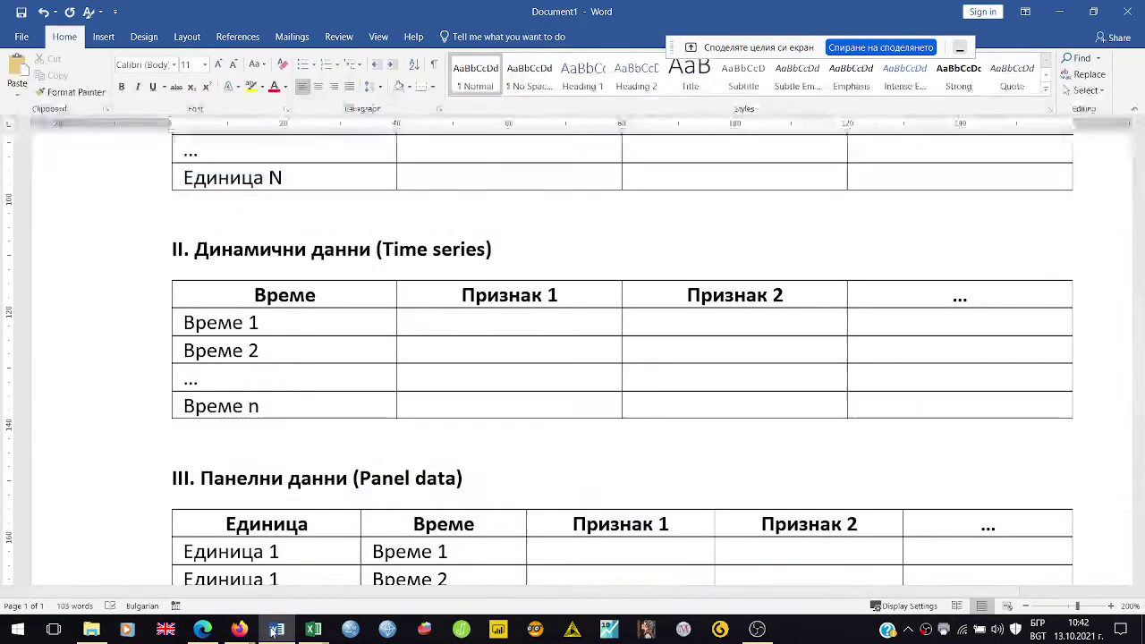
left_click(517, 252)
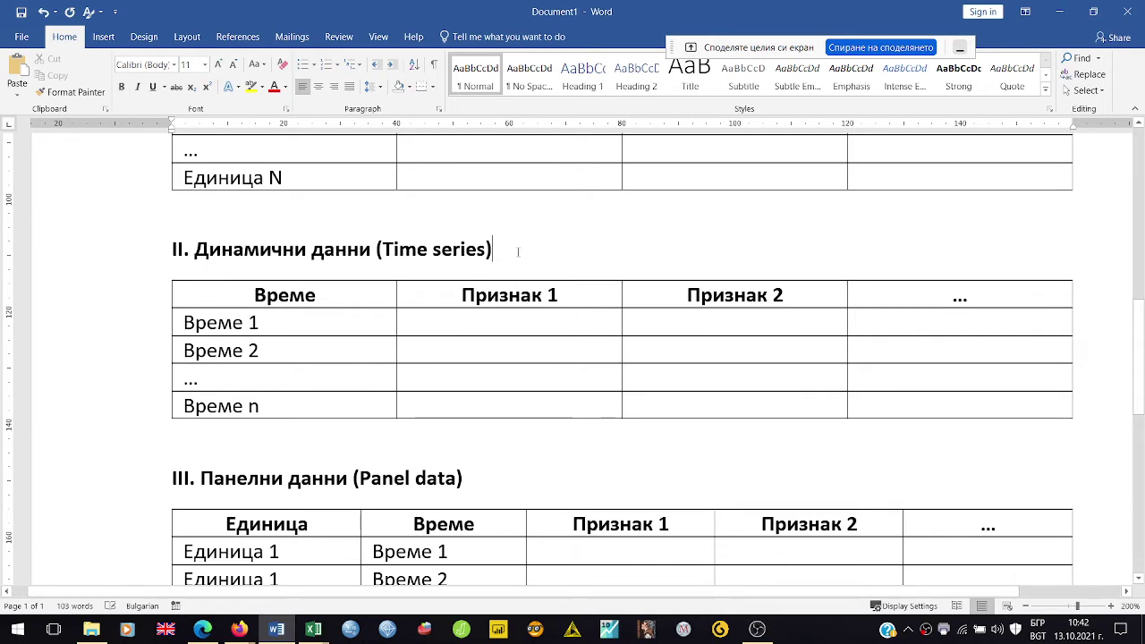
type("-")
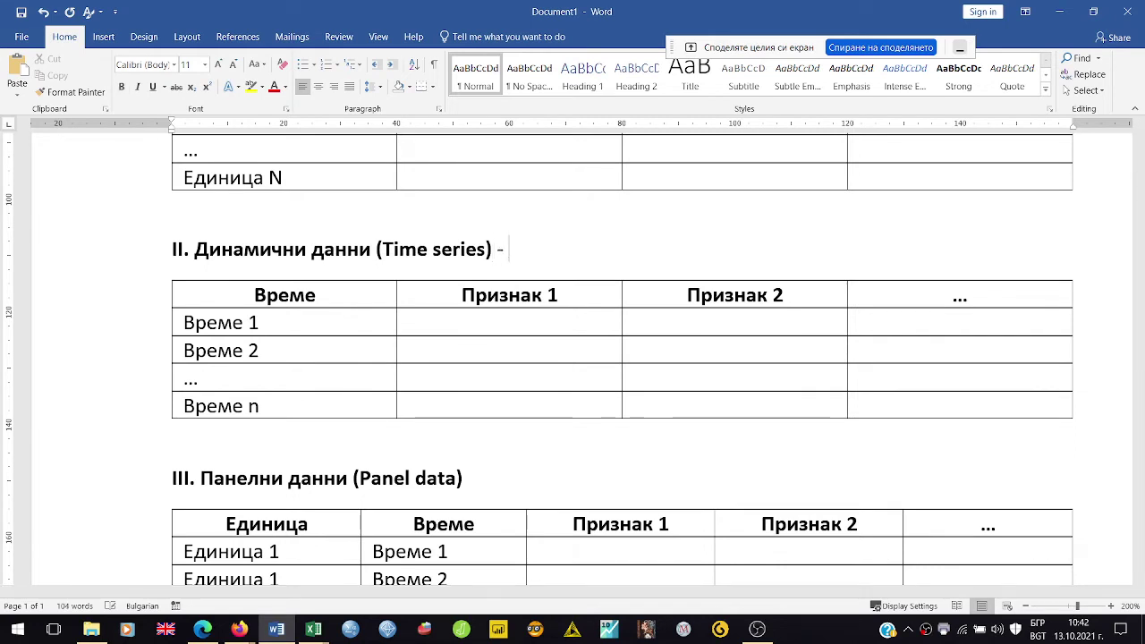
type(" при фикси")
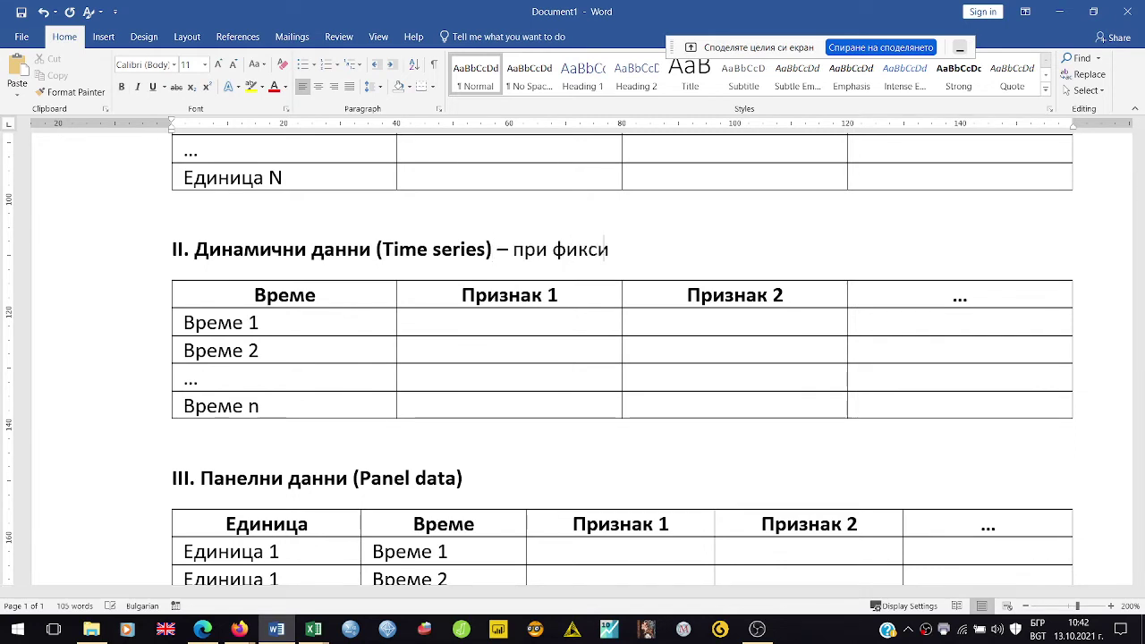
type("рана един")
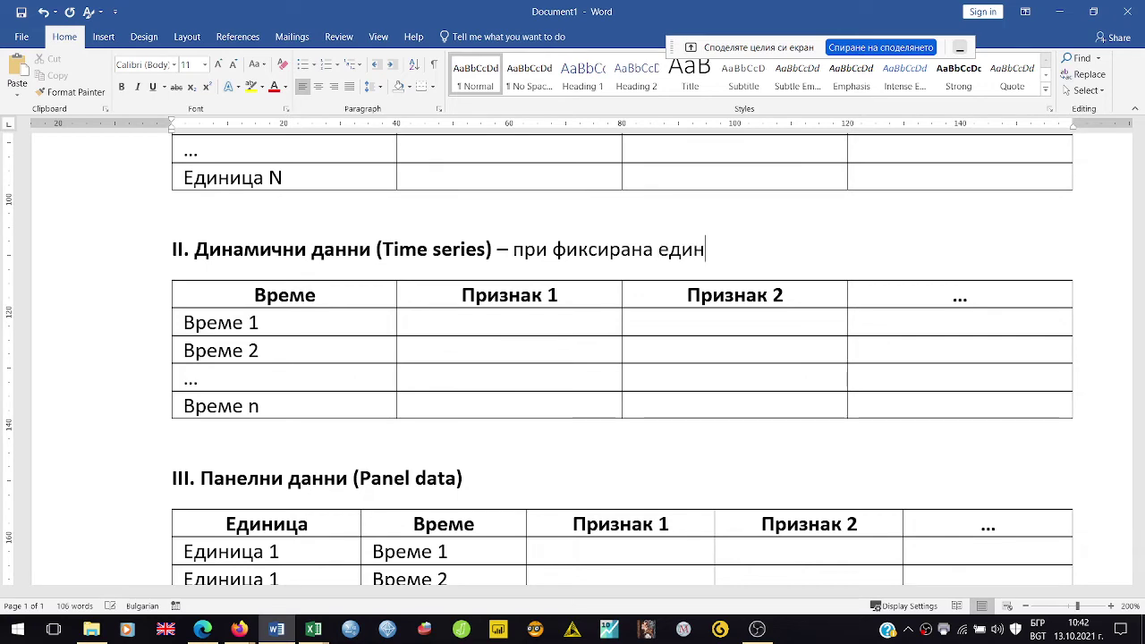
type("ица")
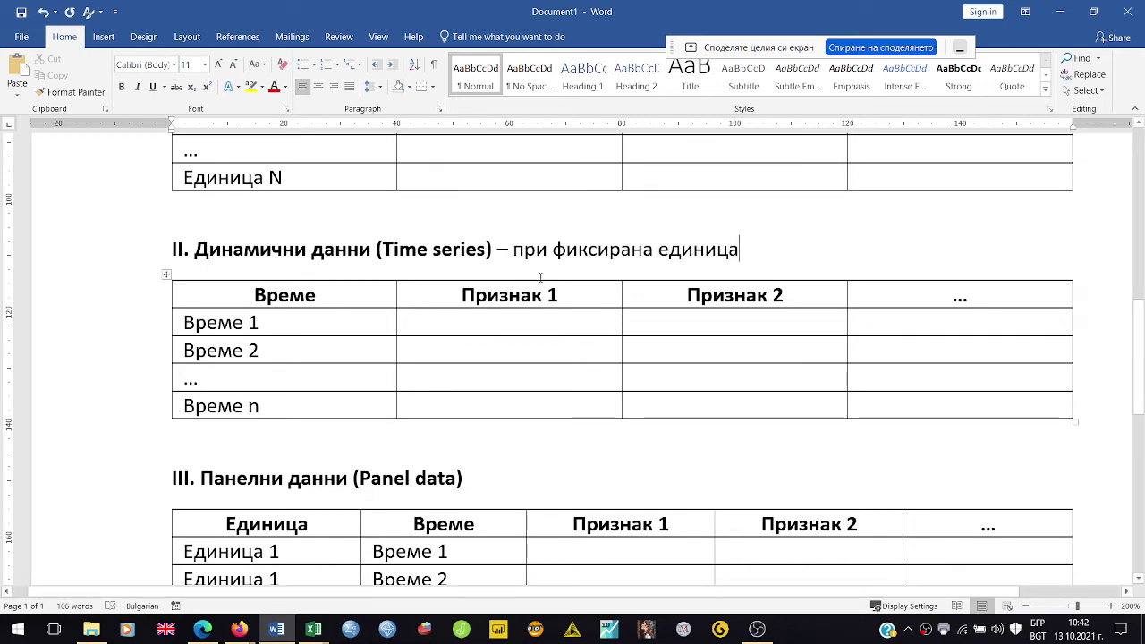
Review the static, dynamic and panel table layouts in Word against the topic list of the course syllabus open in Edge.
scroll(539, 292, "up", 4)
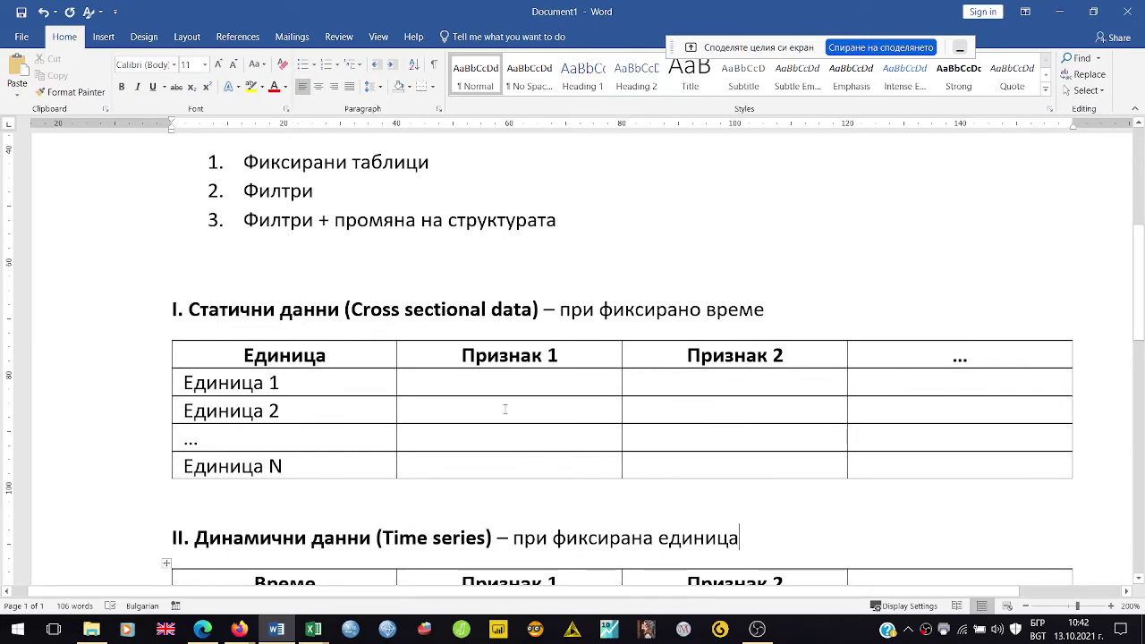
scroll(366, 400, "down", 4)
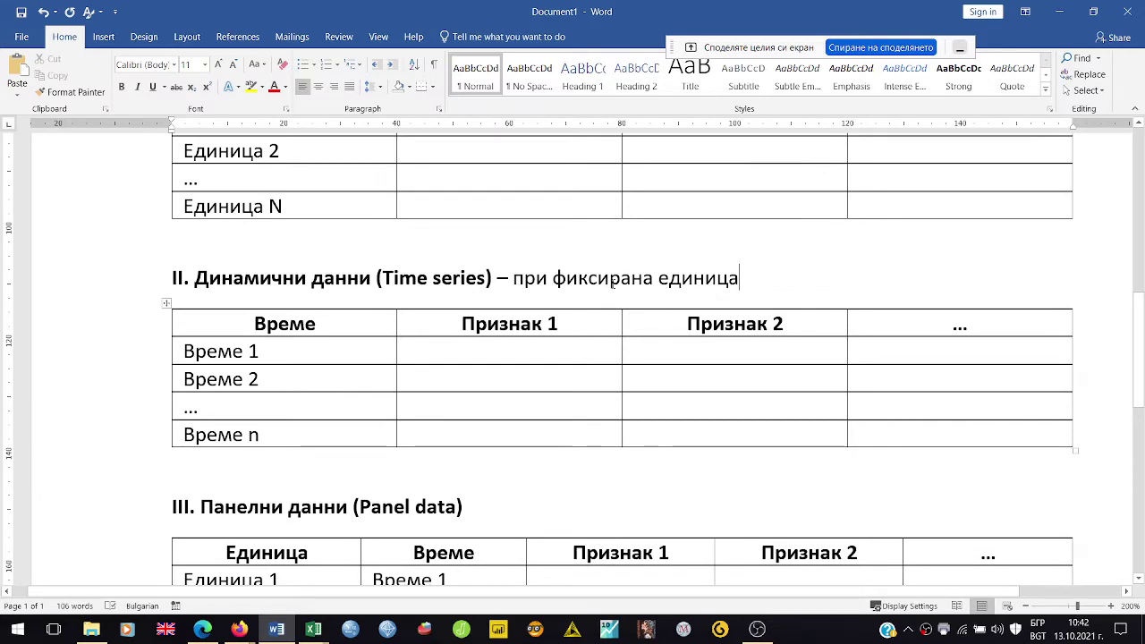
scroll(659, 422, "down", 4)
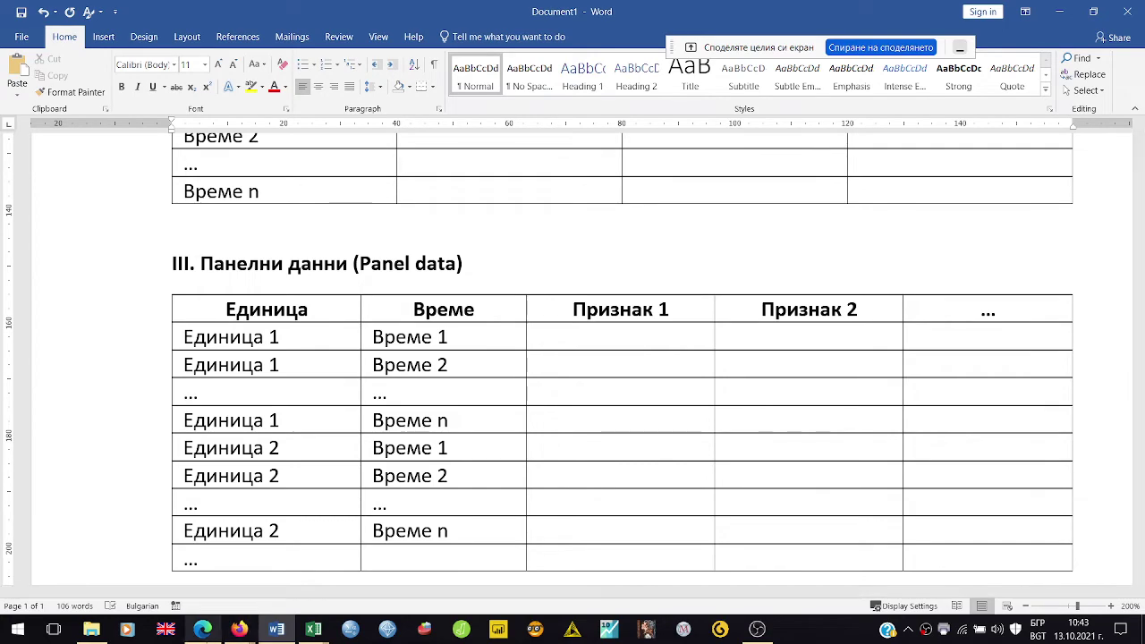
left_click(203, 630)
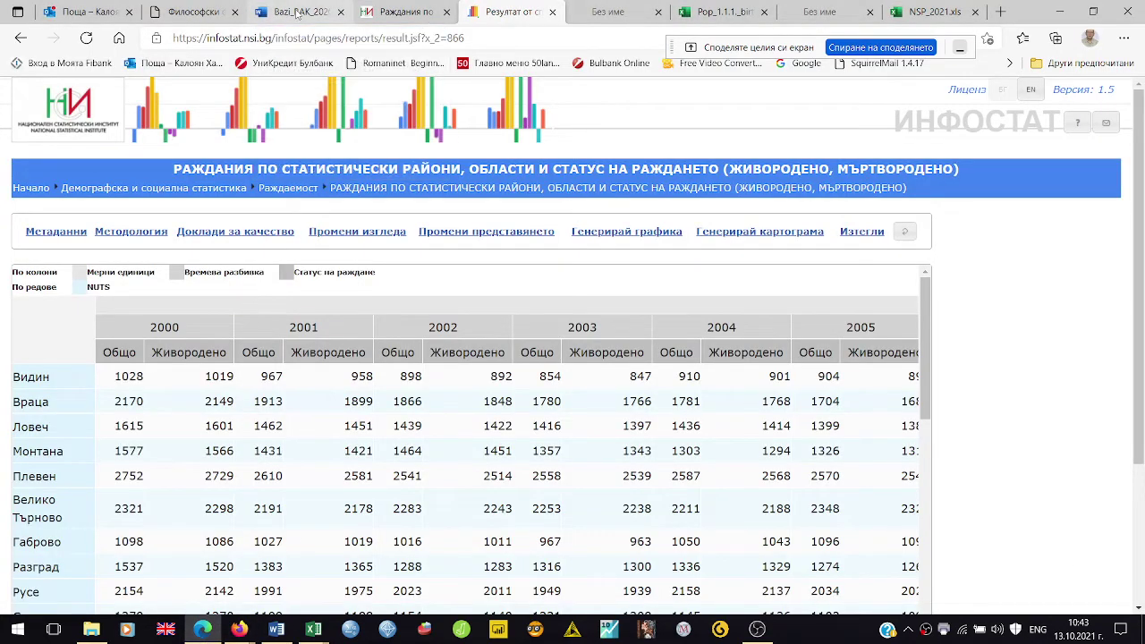
left_click(296, 12)
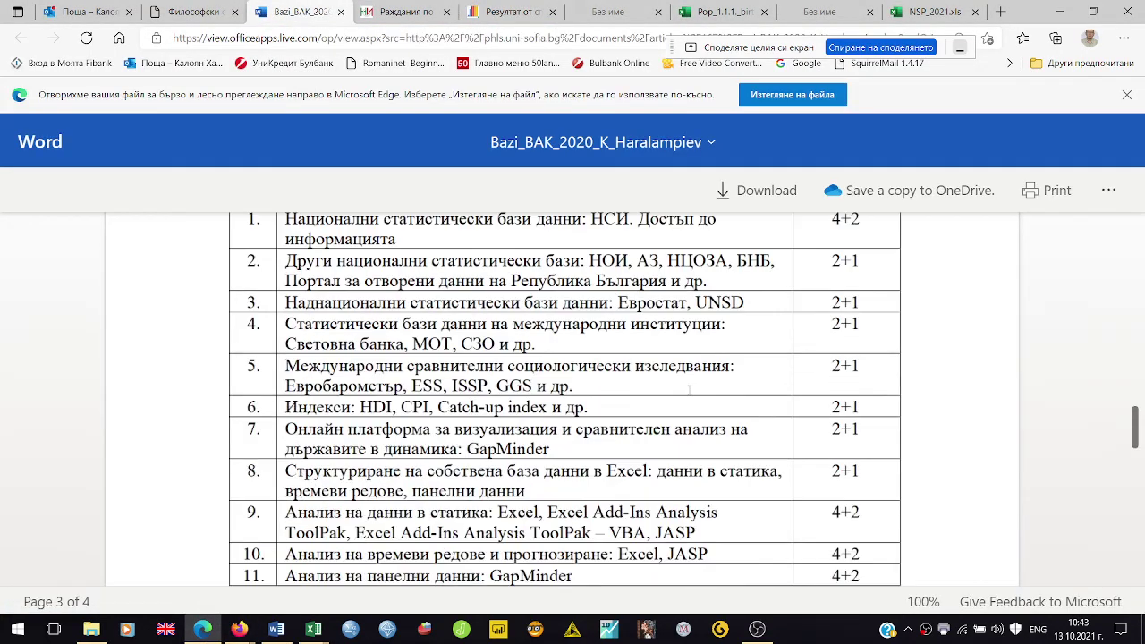
scroll(691, 390, "down", 4)
scroll(691, 390, "up", 2)
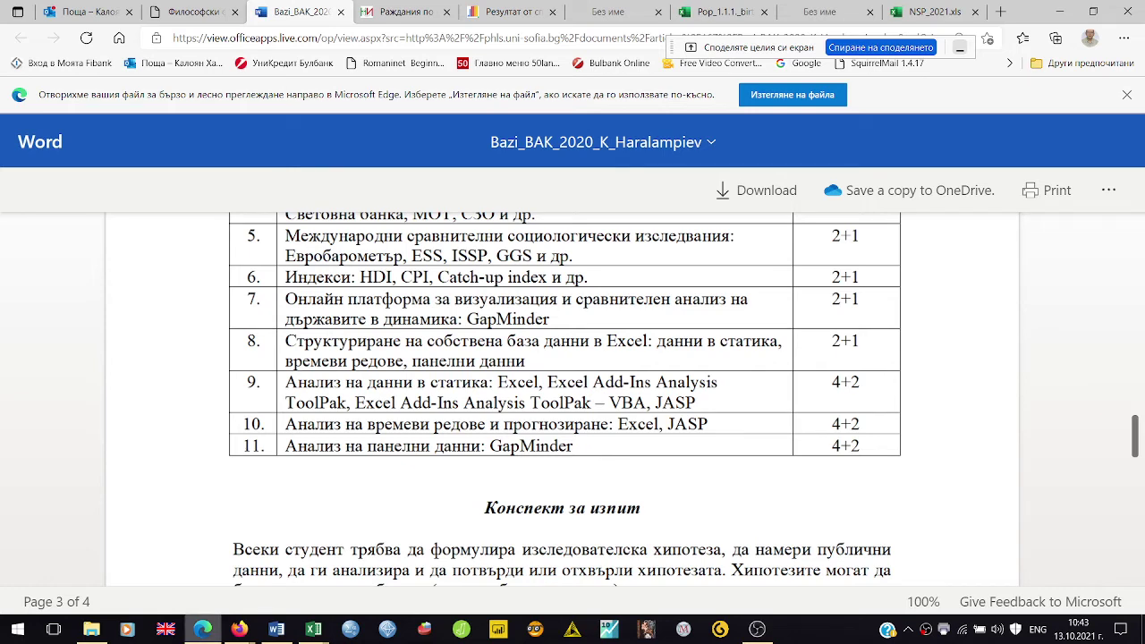
left_click(277, 629)
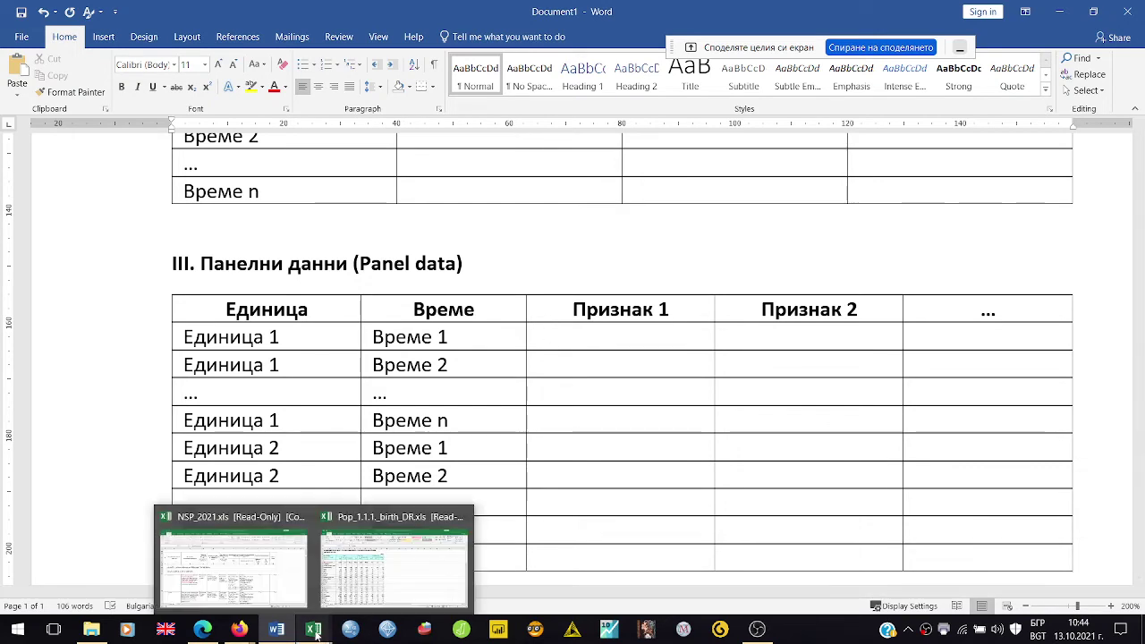
In the Infostat births report in Edge, move „Времева разбивка“ from the columns to the rows beneath NUTS and apply the layout.
left_click(203, 630)
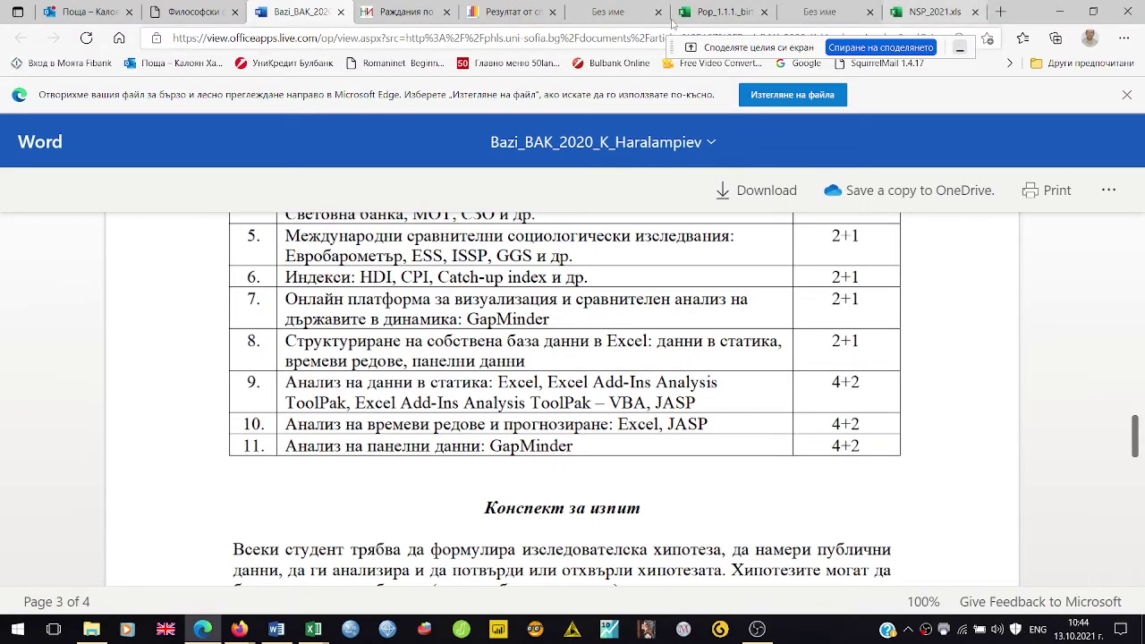
left_click(513, 14)
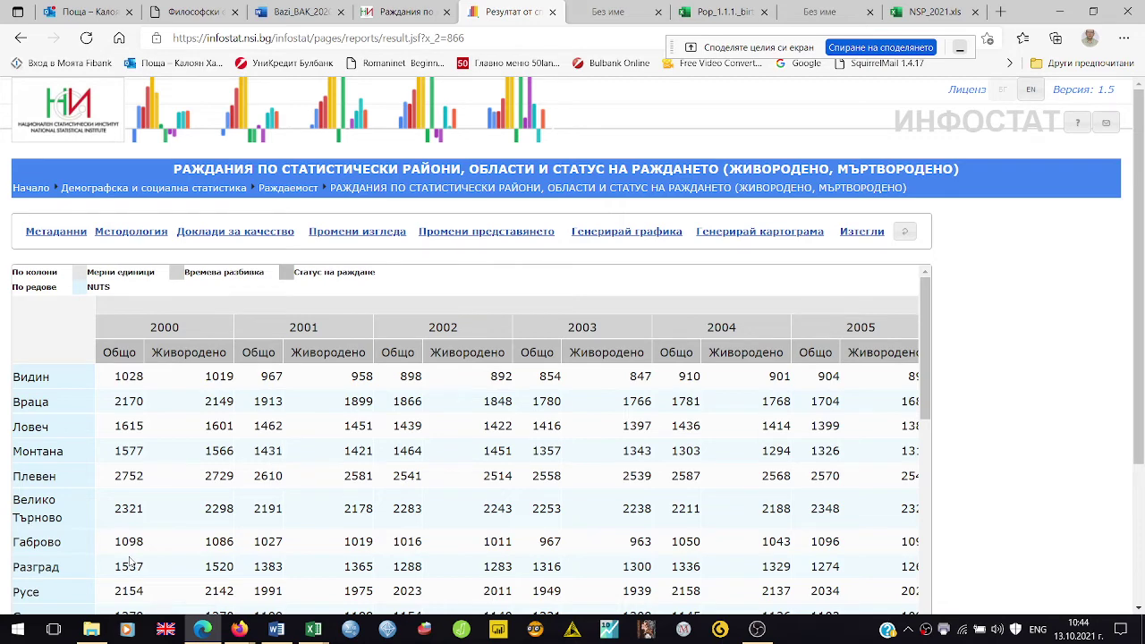
left_click(357, 232)
left_click(595, 294)
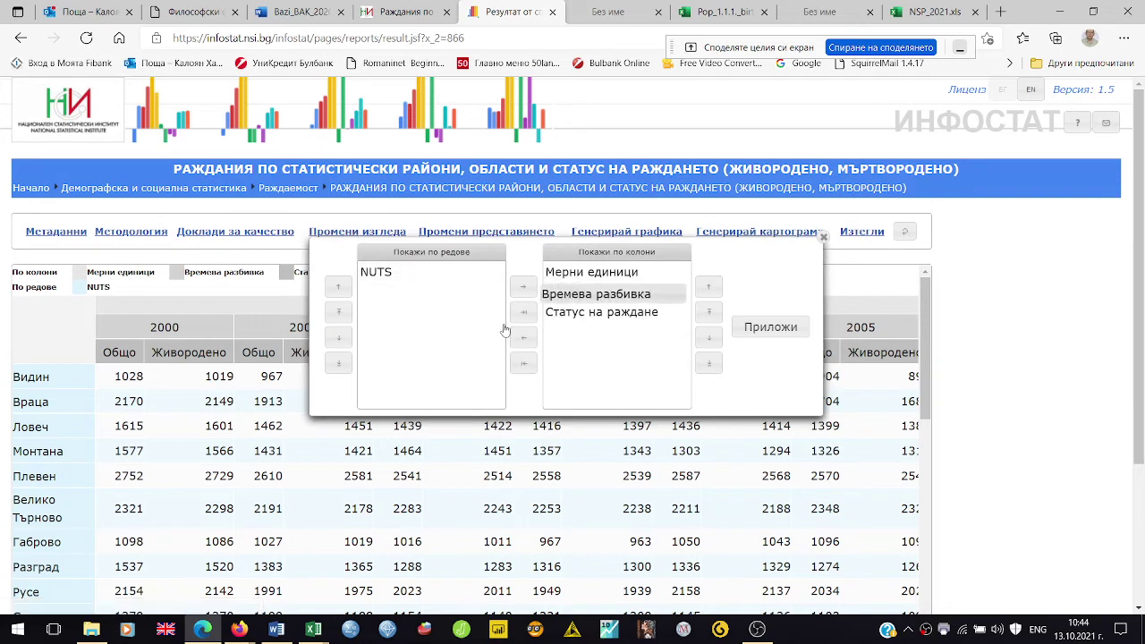
left_click_drag(506, 331, 636, 341)
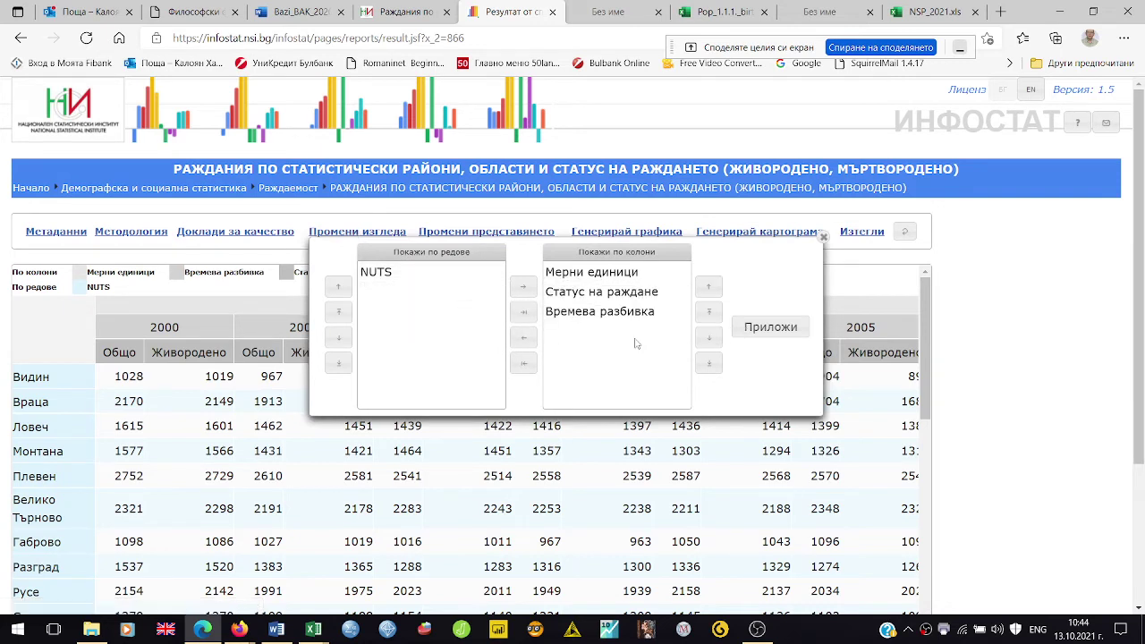
left_click_drag(544, 307, 412, 318)
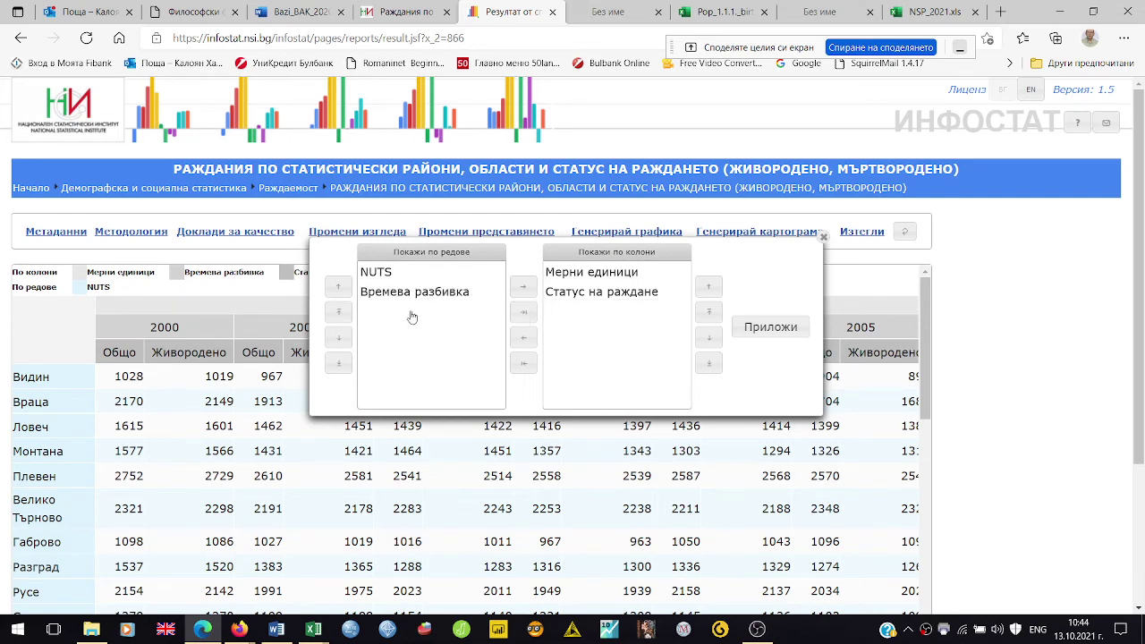
left_click(760, 330)
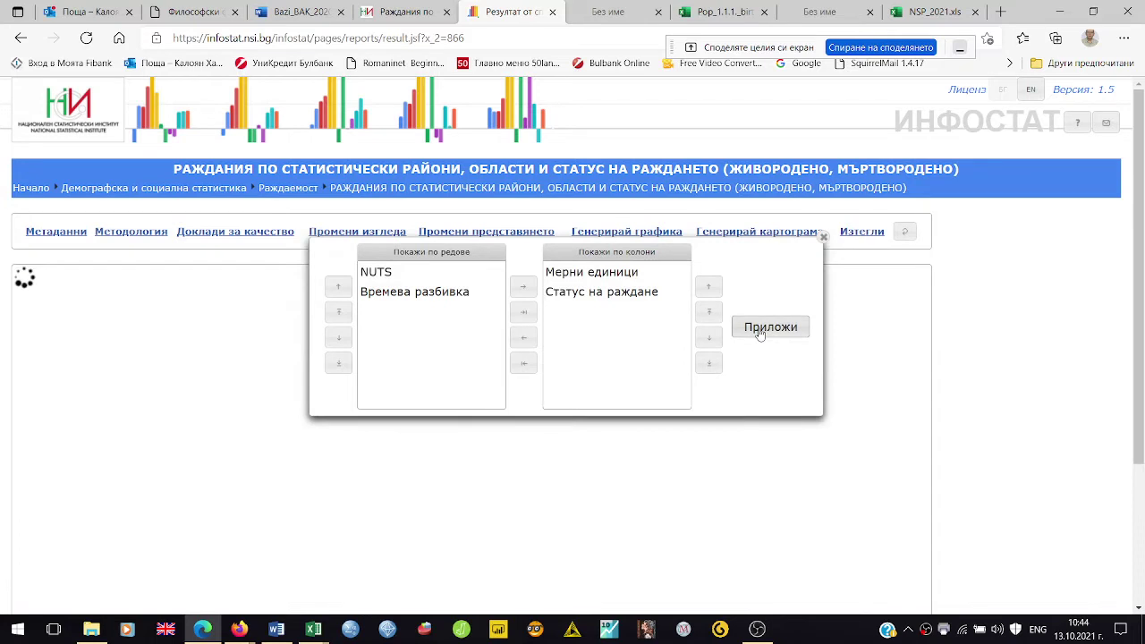
left_click(823, 237)
Compare the district and year rows of the Infostat report with the „Единица“ and „Време“ columns of Word's panel data table.
scroll(220, 402, "down", 3)
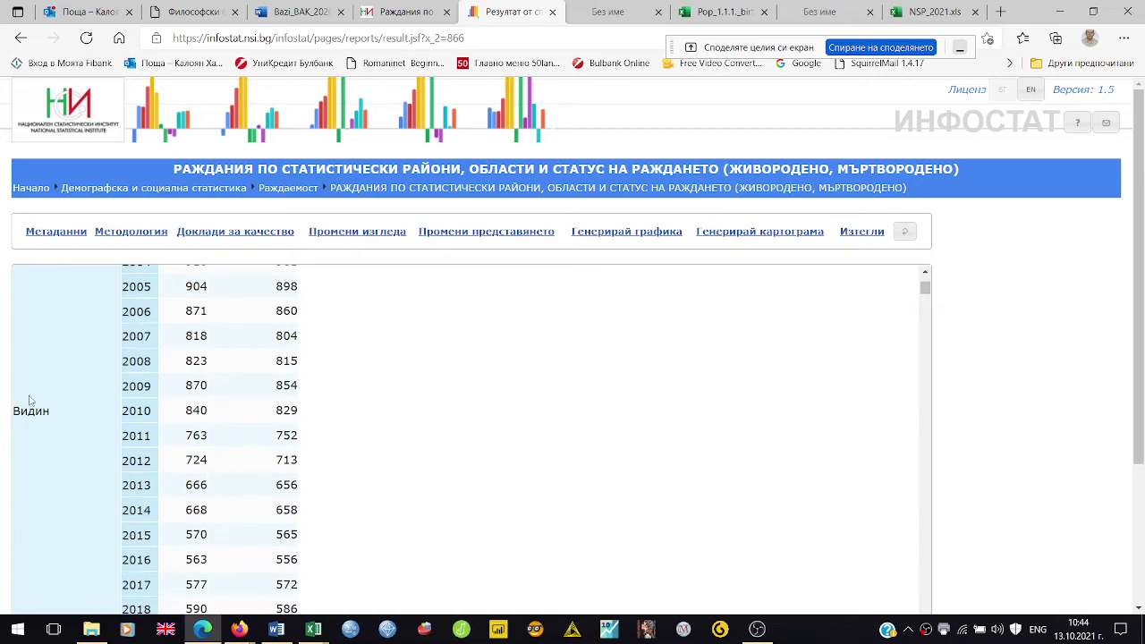
left_click(287, 633)
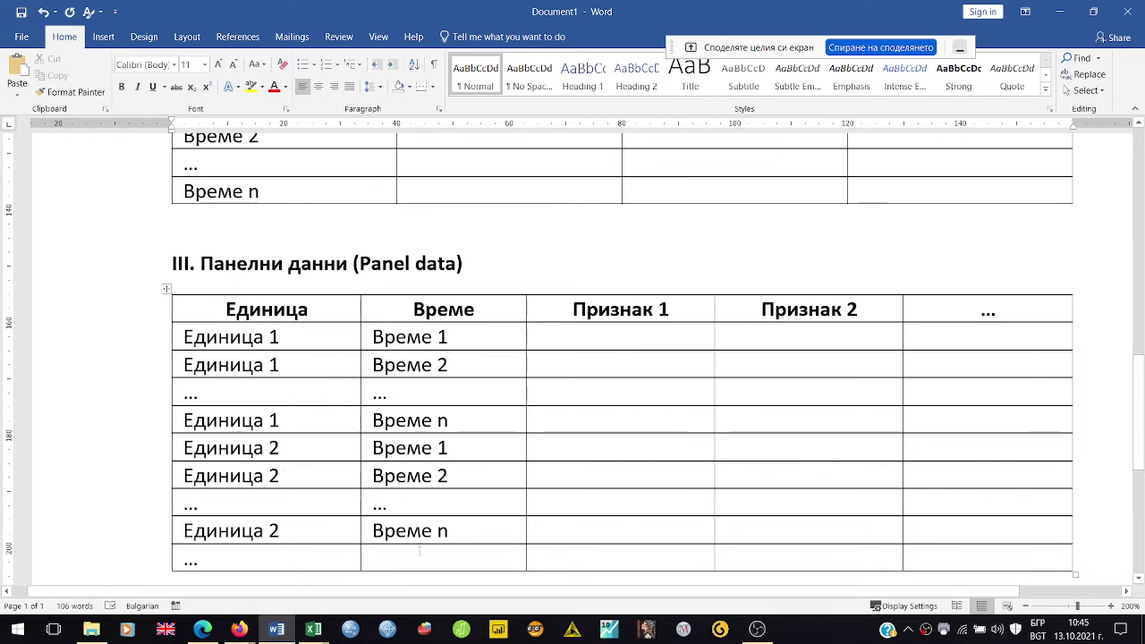
left_click(239, 630)
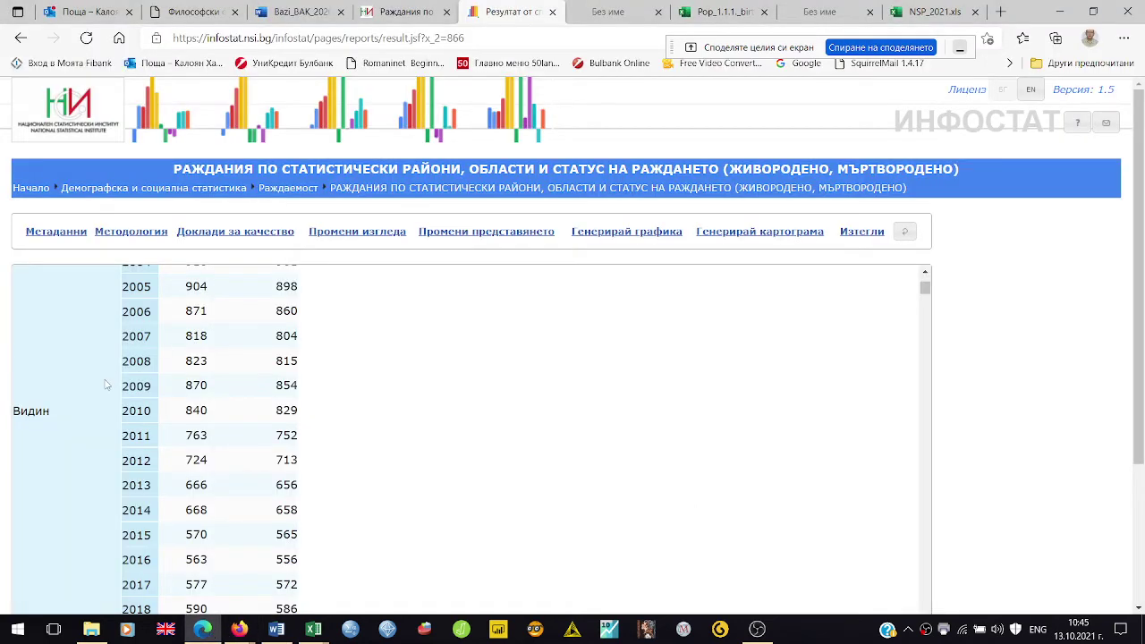
Examine the year rows for each district in the Infostat births report, then look over the data outline in Word.
scroll(105, 385, "up", 2)
scroll(104, 385, "down", 5)
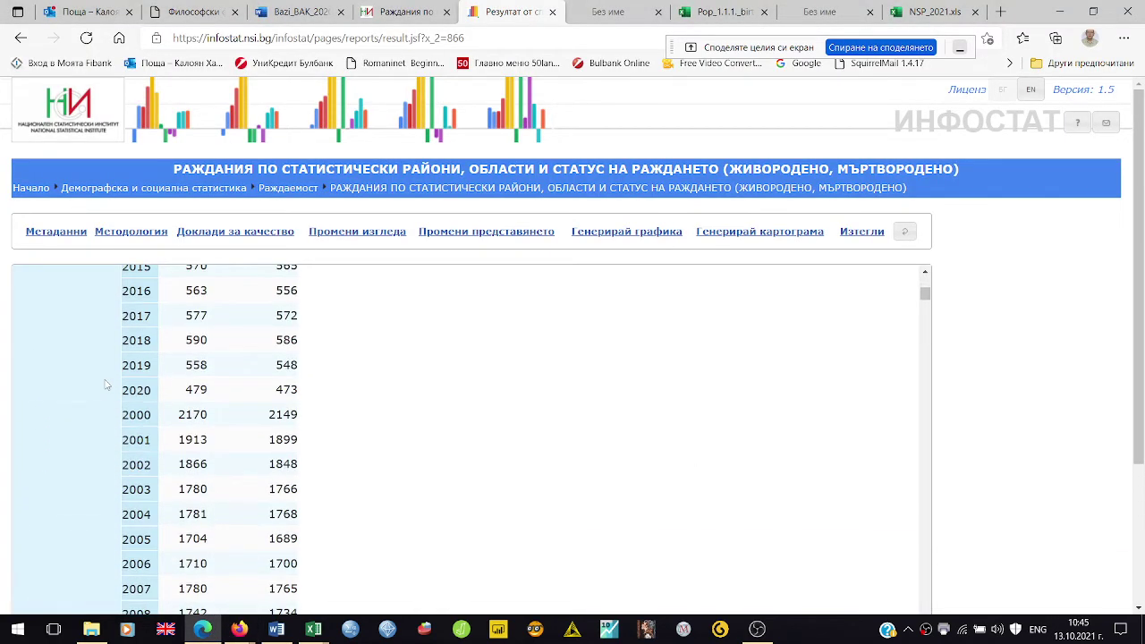
scroll(105, 385, "down", 4)
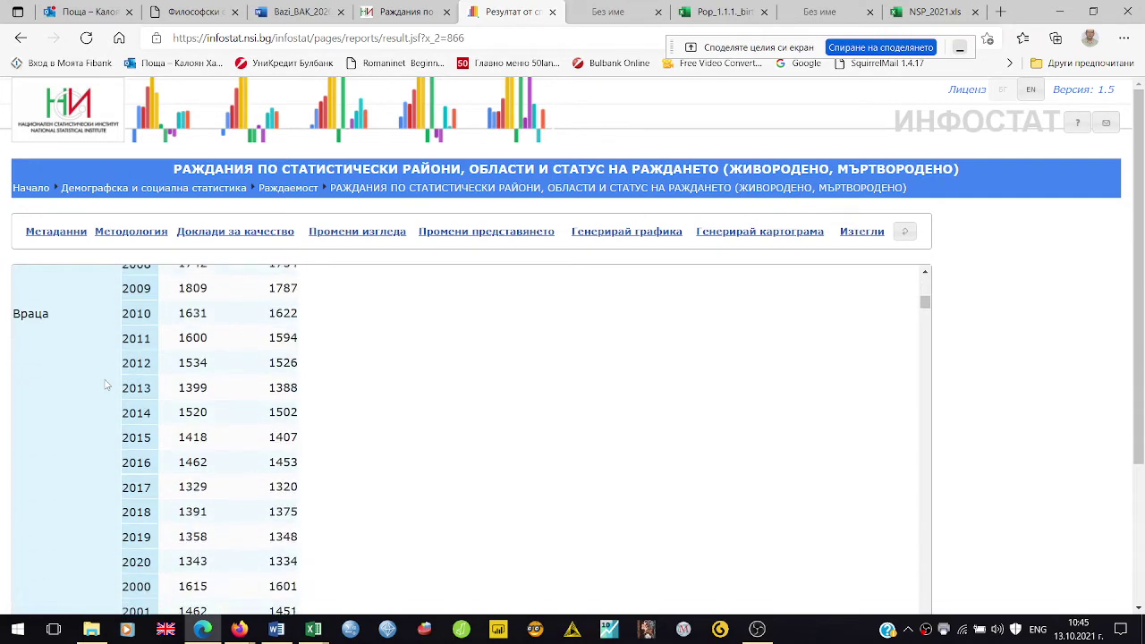
scroll(104, 384, "down", 6)
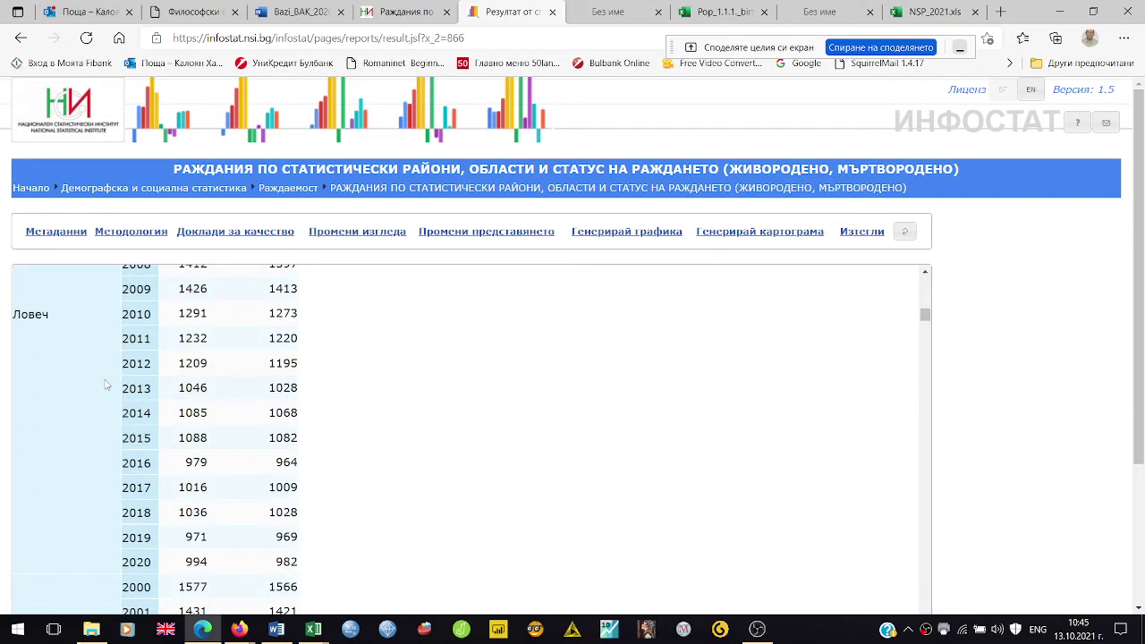
scroll(105, 385, "down", 2)
scroll(104, 385, "up", 8)
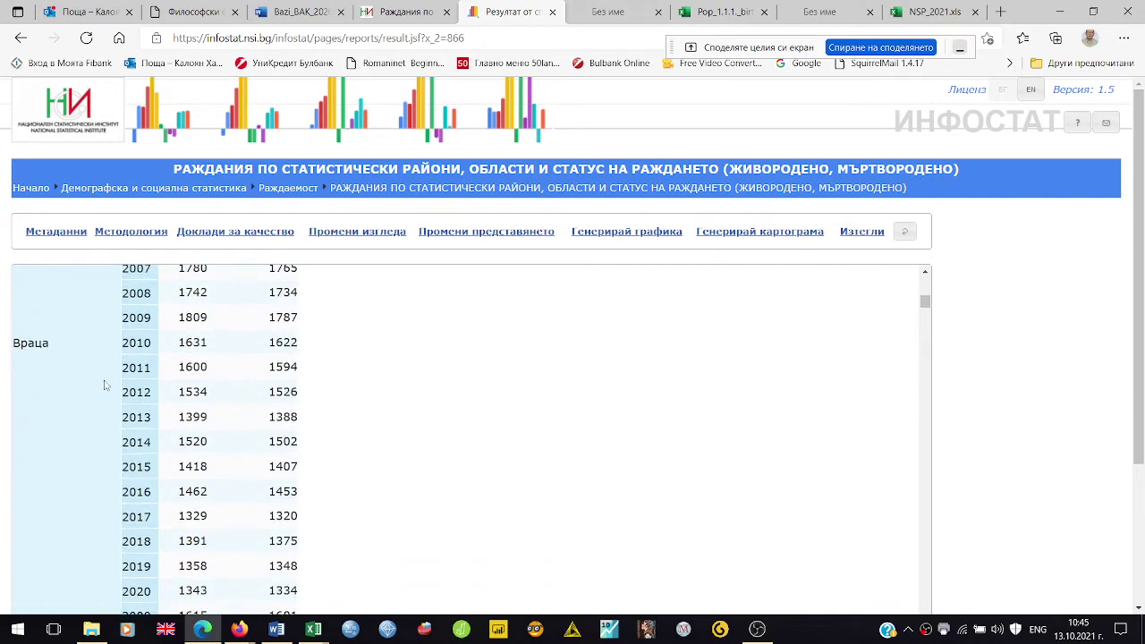
scroll(104, 385, "up", 9)
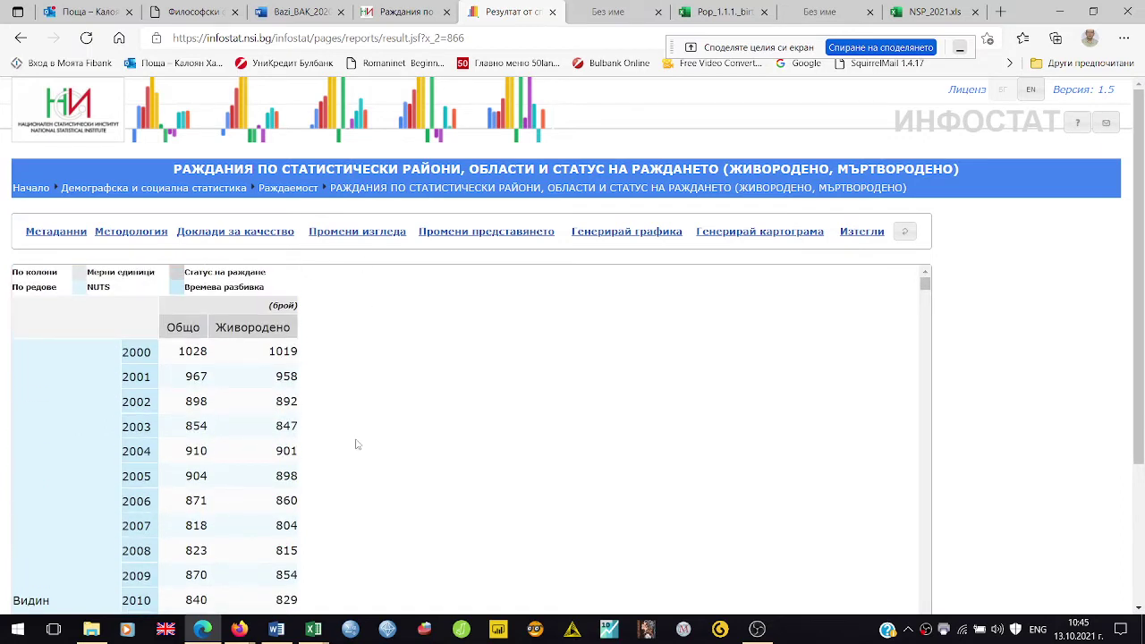
left_click(277, 629)
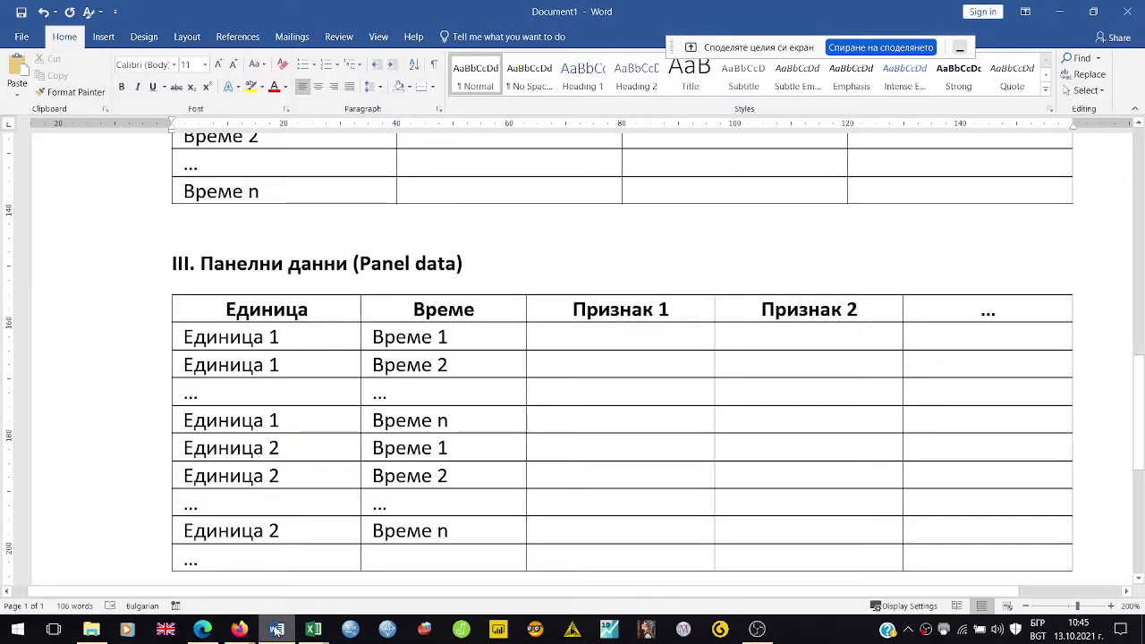
scroll(210, 380, "up", 15)
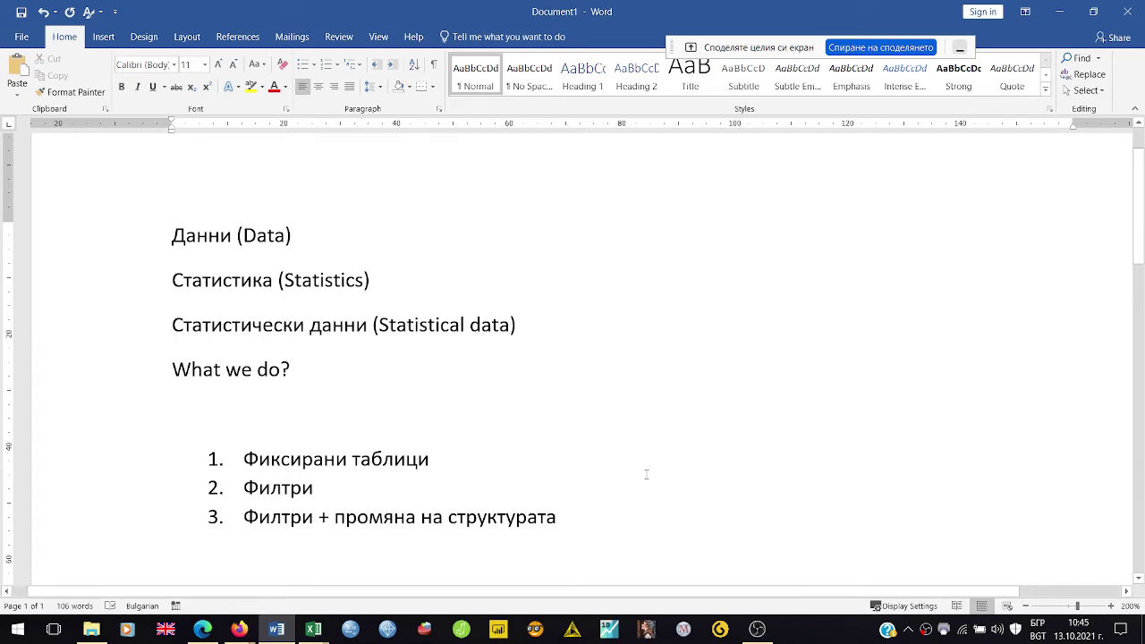
Return to Edge, export the Infostat births report as XLSX and open it in Excel for editing.
left_click(203, 629)
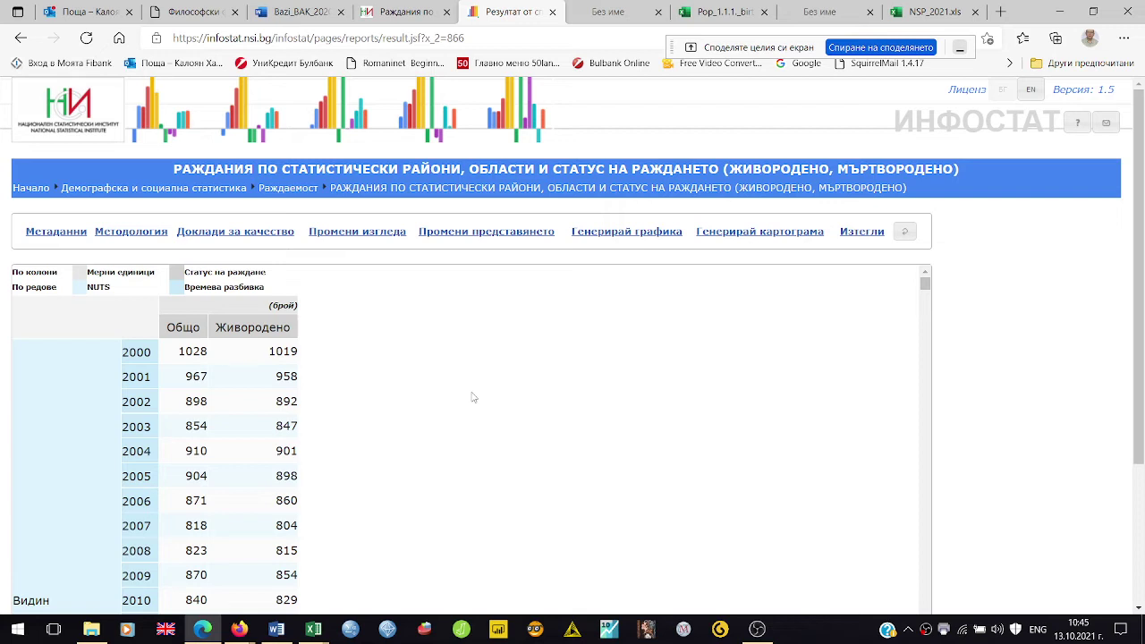
left_click(864, 235)
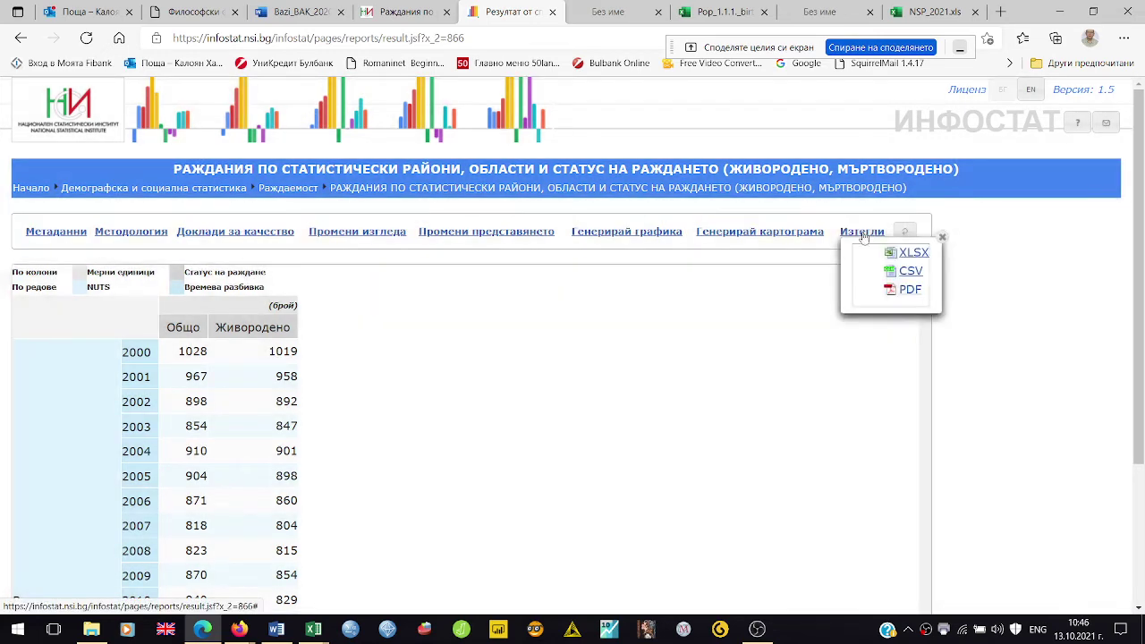
left_click(922, 255)
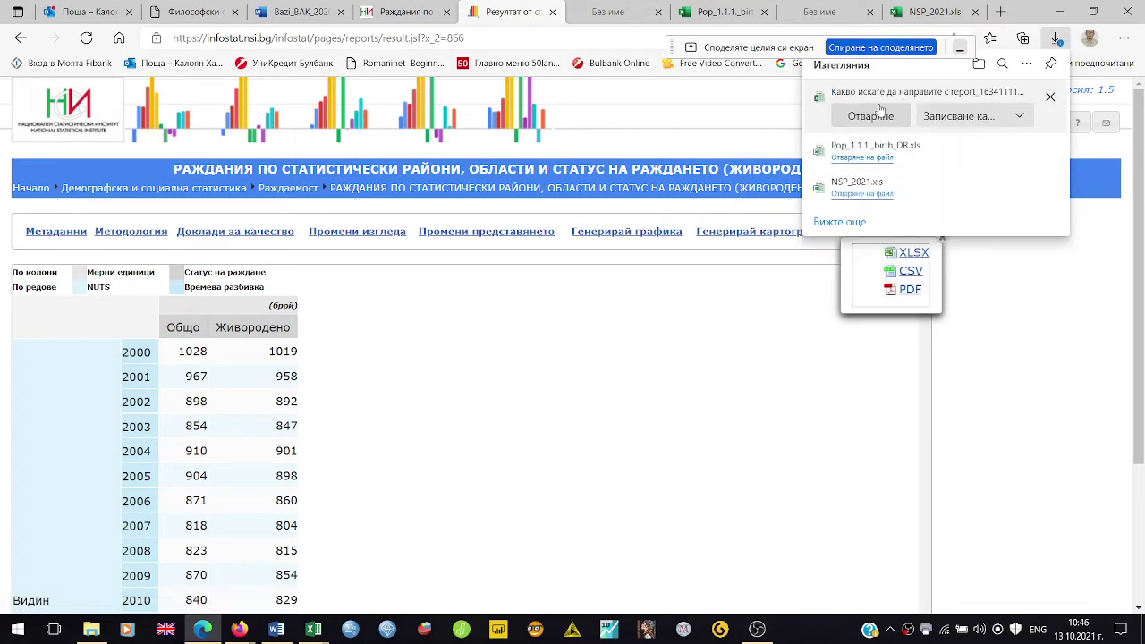
left_click(872, 116)
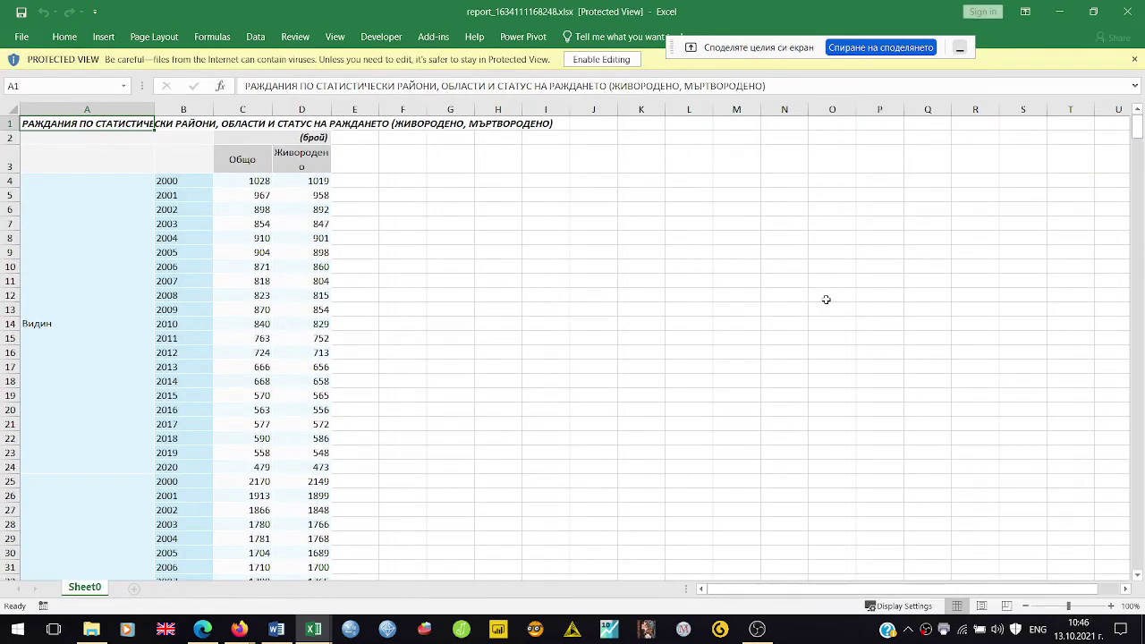
left_click(615, 60)
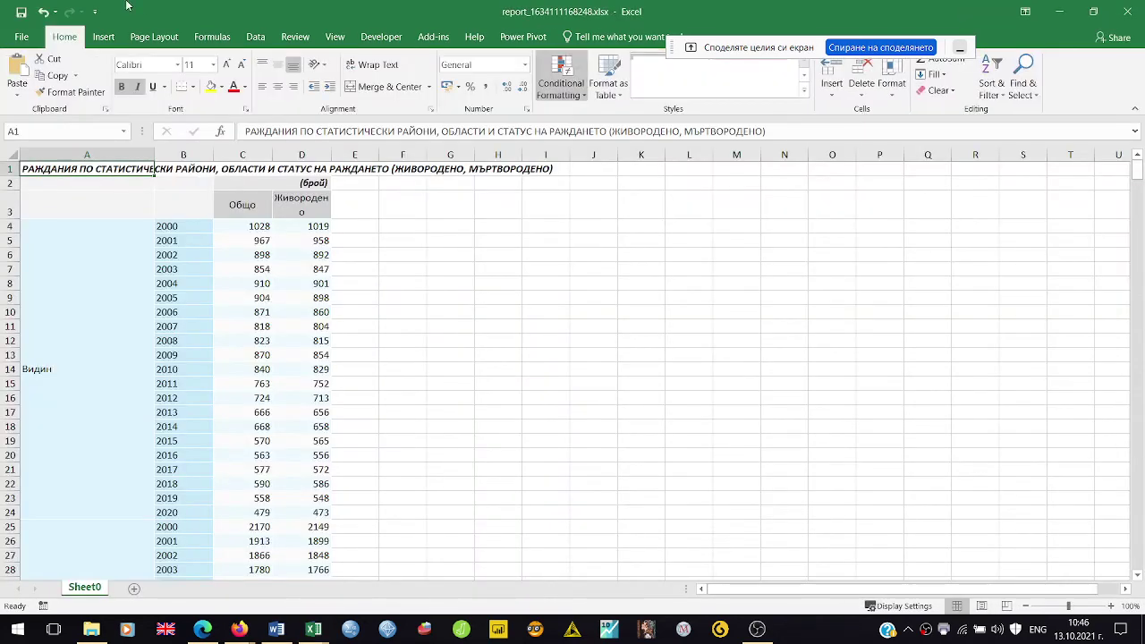
Unmerge the district name cells in column A from A4 down to the last data row.
left_click(89, 359)
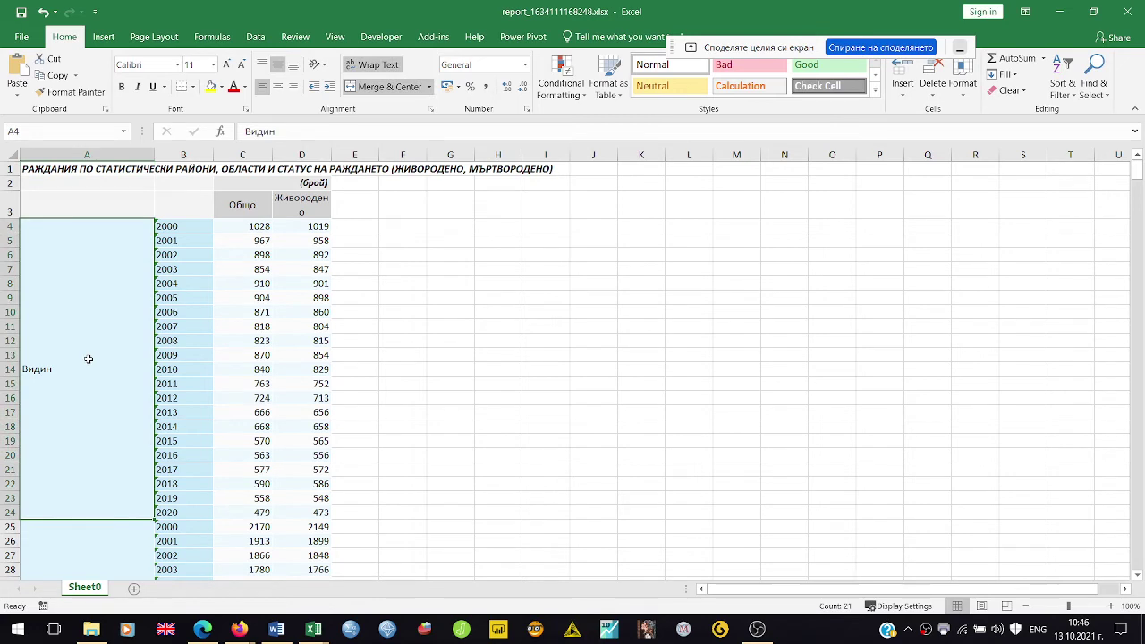
key("ctrl+shift+Down")
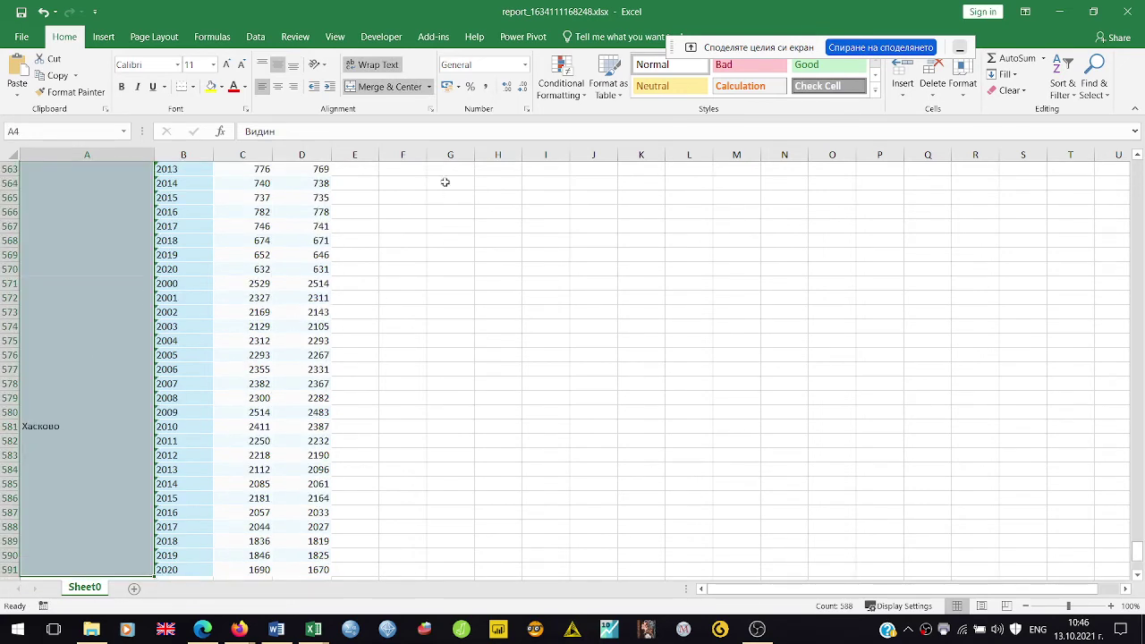
left_click(384, 87)
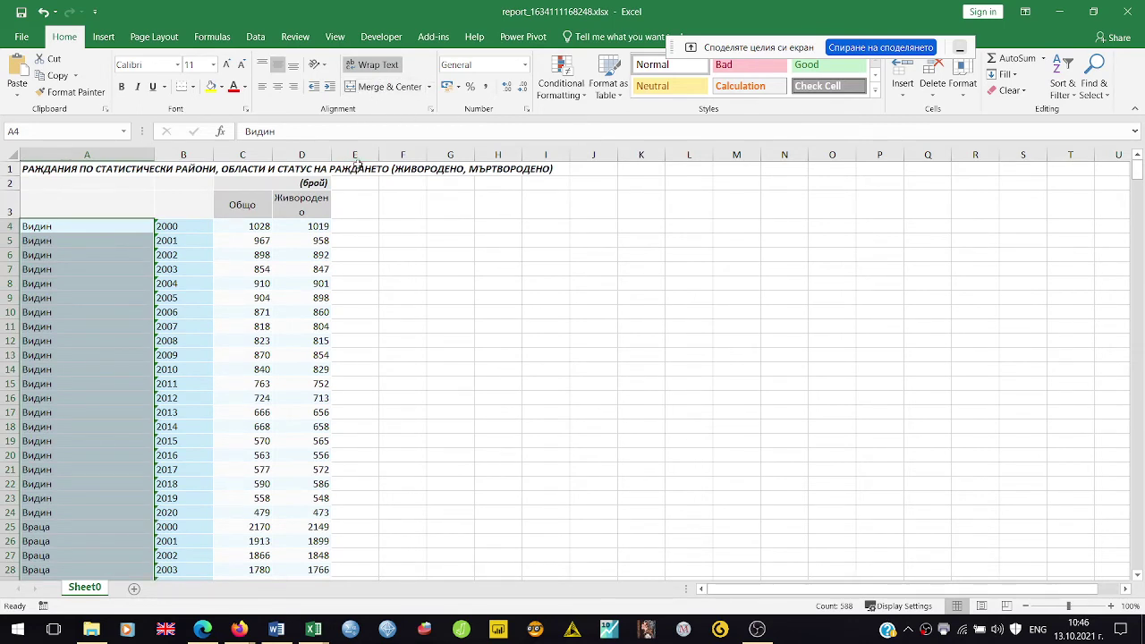
key("shift+BackSpace")
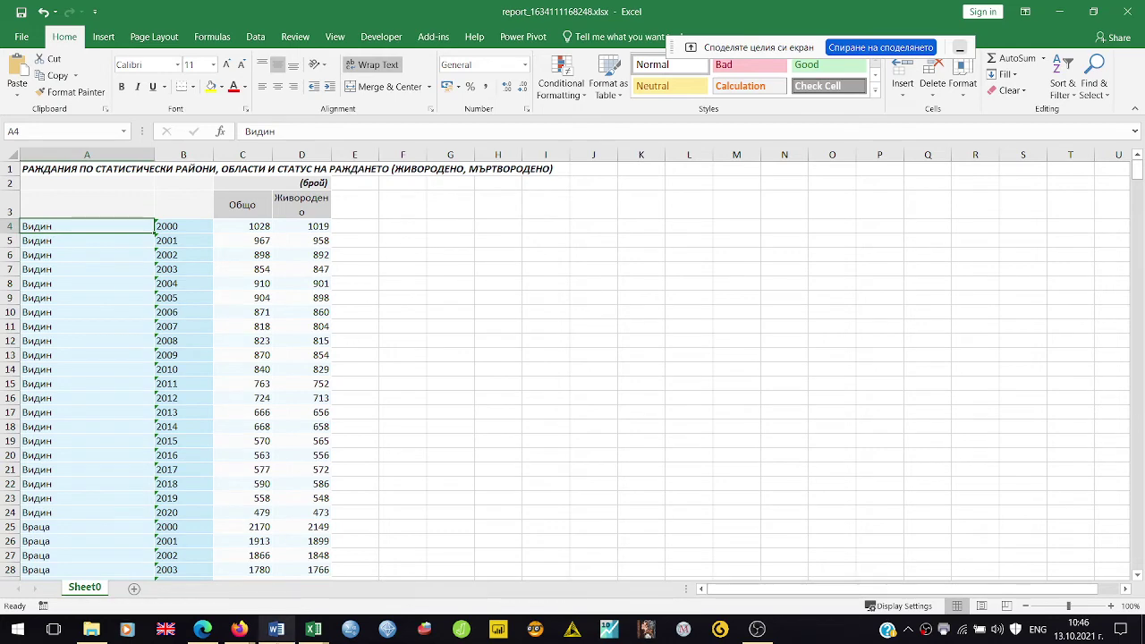
Compare the district and year rows of the Excel report with the „Единица“ and „Време“ columns of Word's panel data table.
left_click(272, 634)
scroll(470, 439, "down", 15)
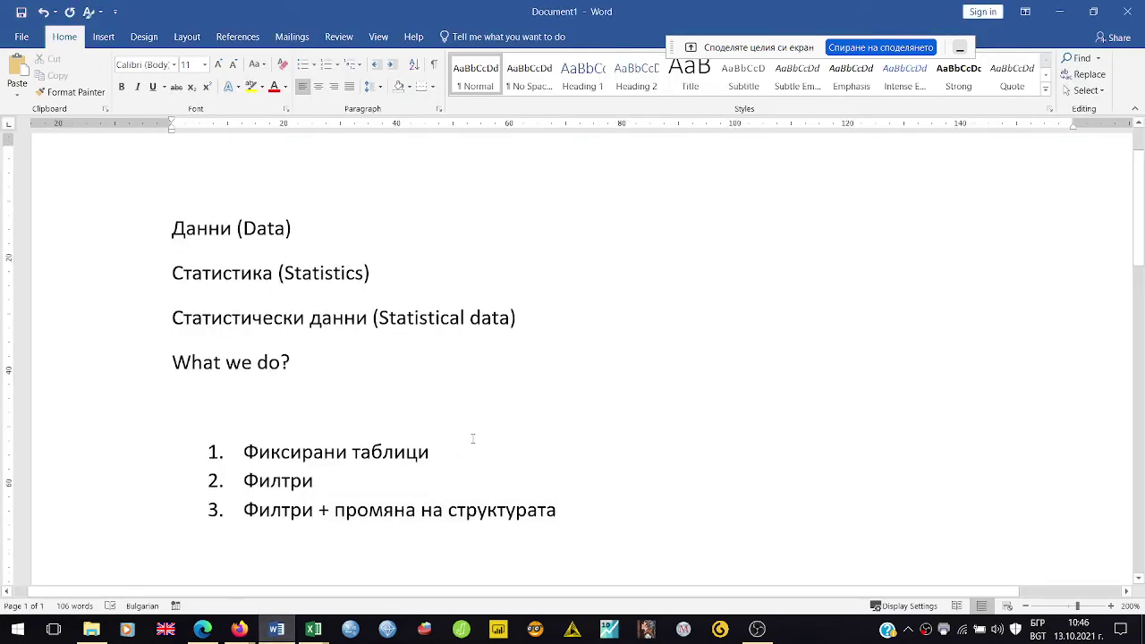
scroll(473, 438, "up", 3)
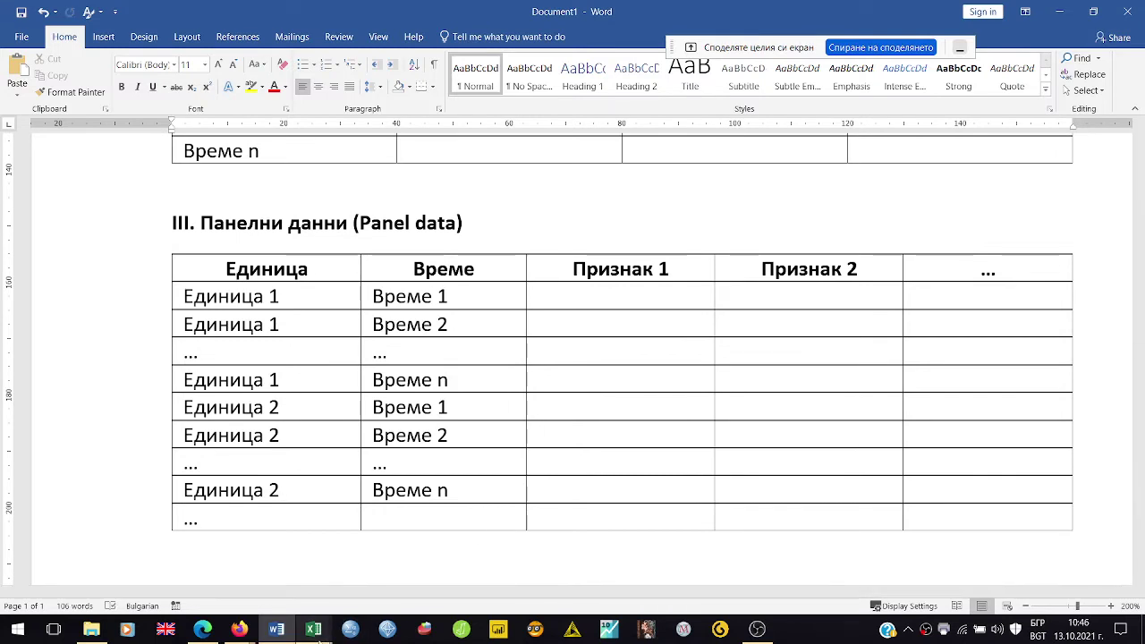
left_click(317, 634)
left_click(432, 564)
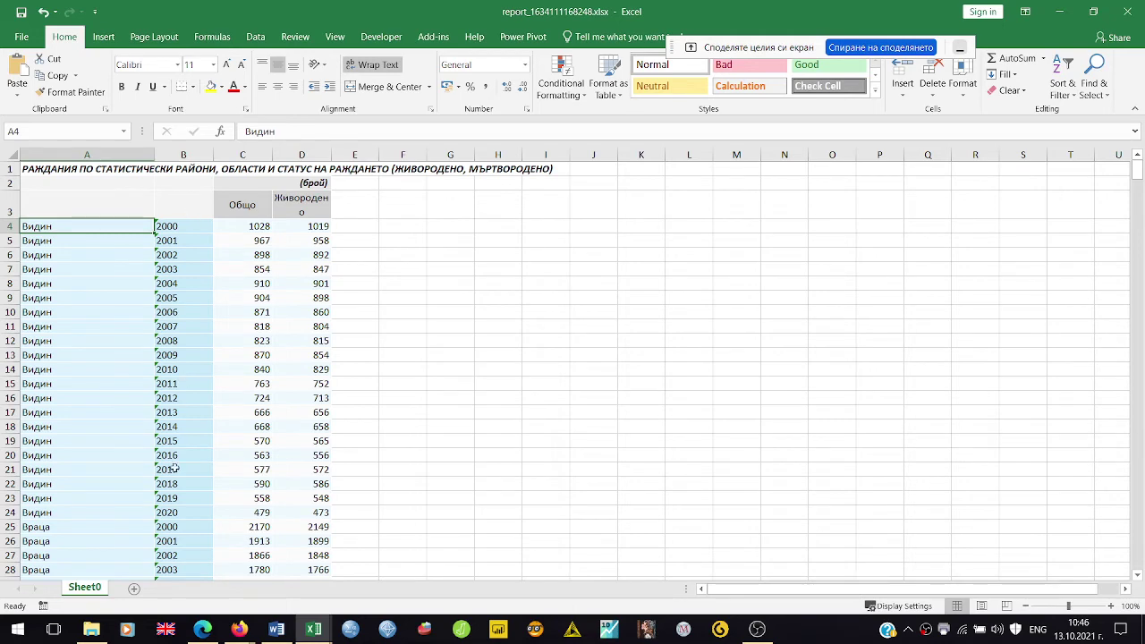
scroll(51, 525, "down", 2)
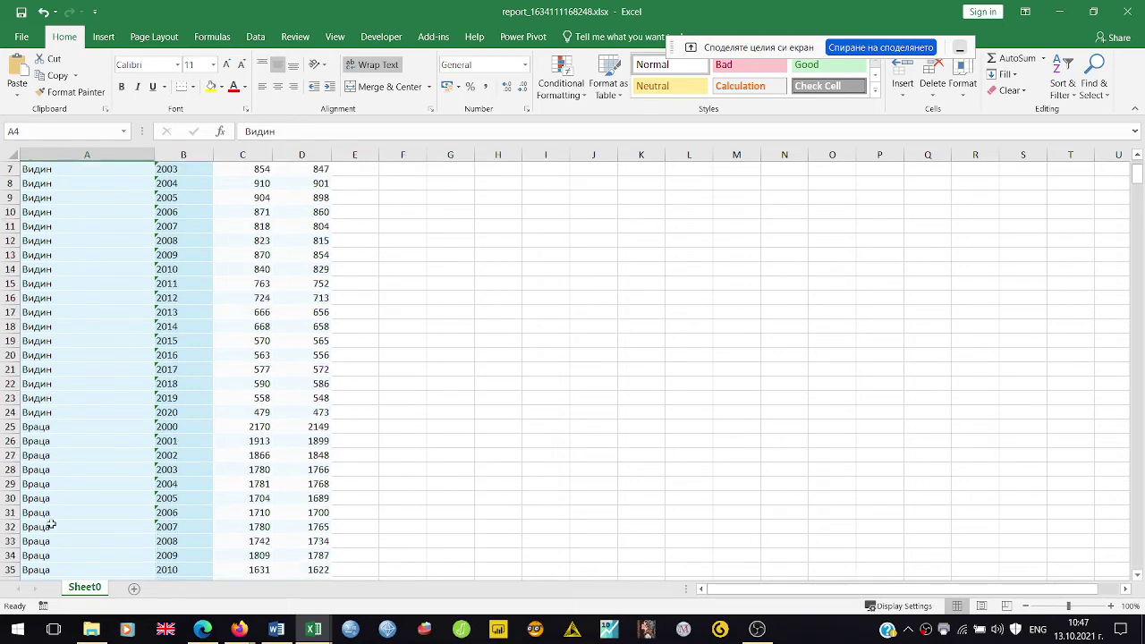
scroll(200, 541, "down", 5)
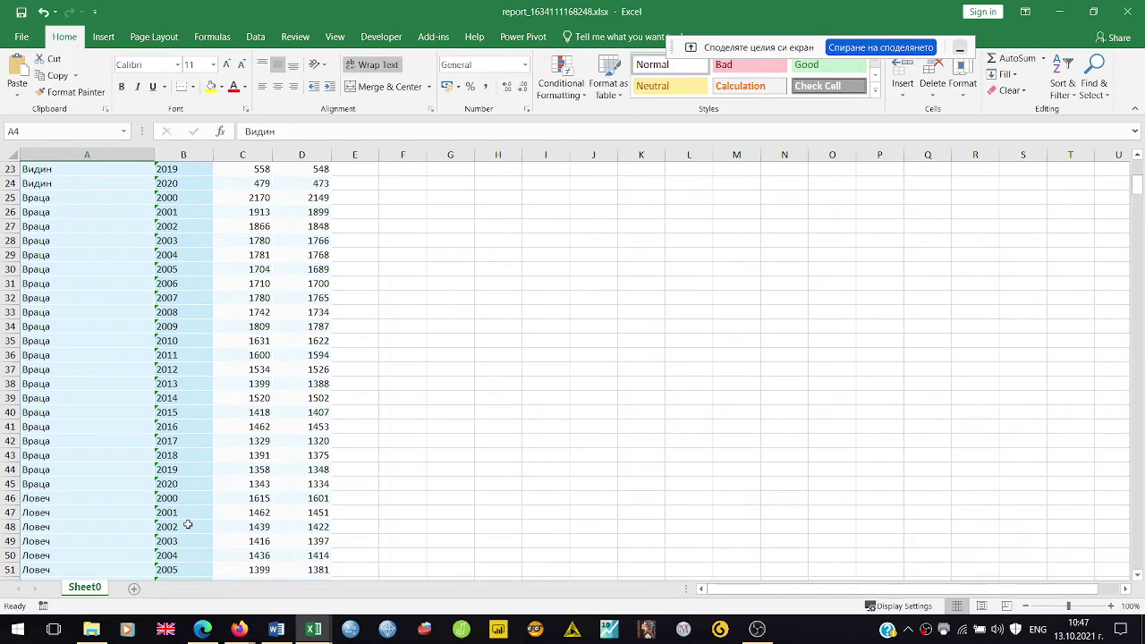
scroll(233, 452, "up", 1)
scroll(234, 402, "up", 7)
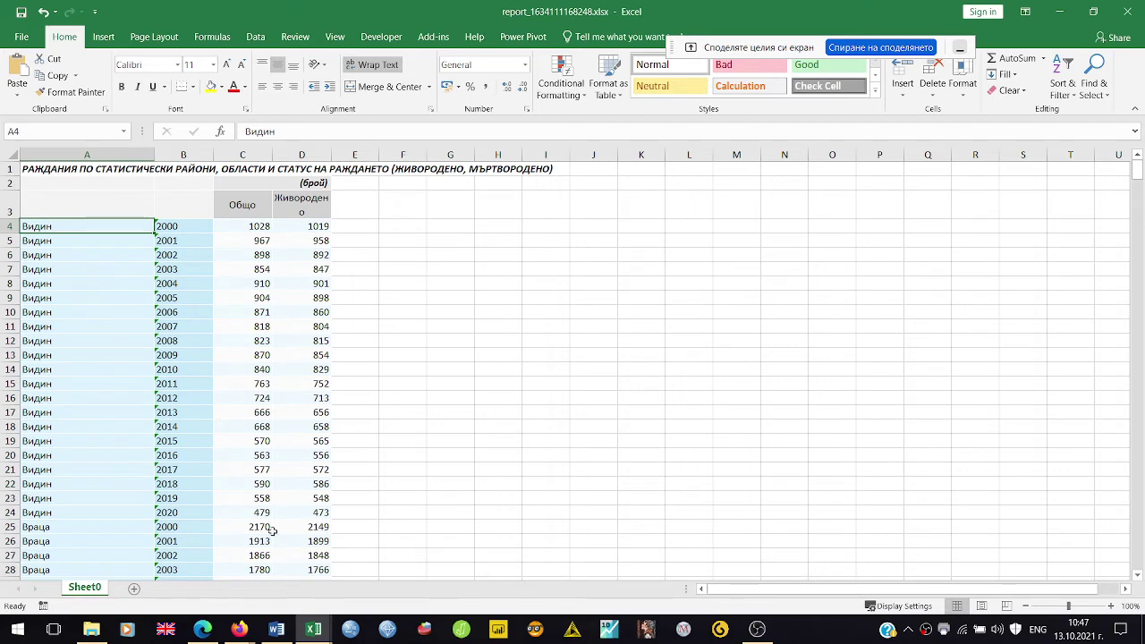
left_click(277, 630)
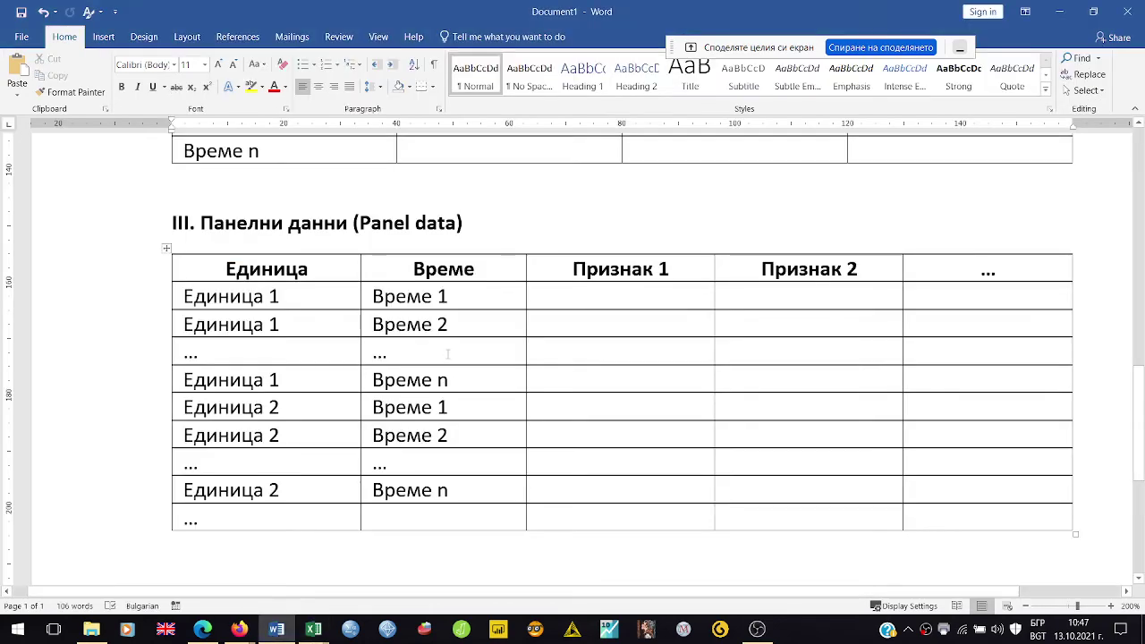
scroll(448, 354, "up", 2)
scroll(448, 354, "down", 2)
scroll(448, 354, "down", 2)
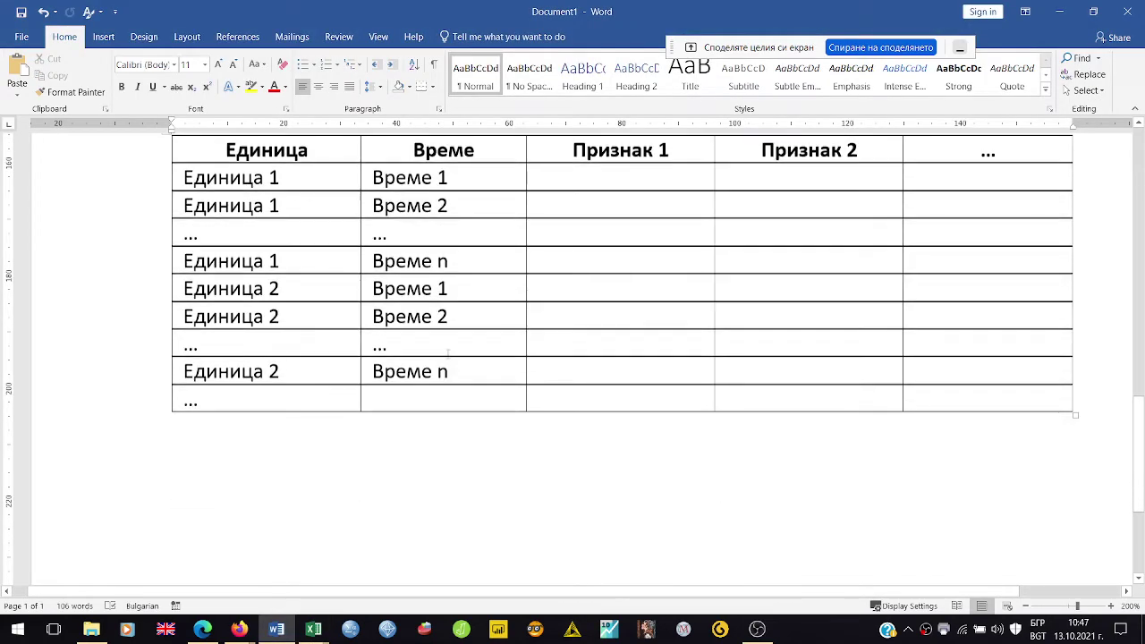
Return to the Infostat report filters in Edge, limit „Времева разбивка“ to 2020 only and submit the request.
left_click(202, 630)
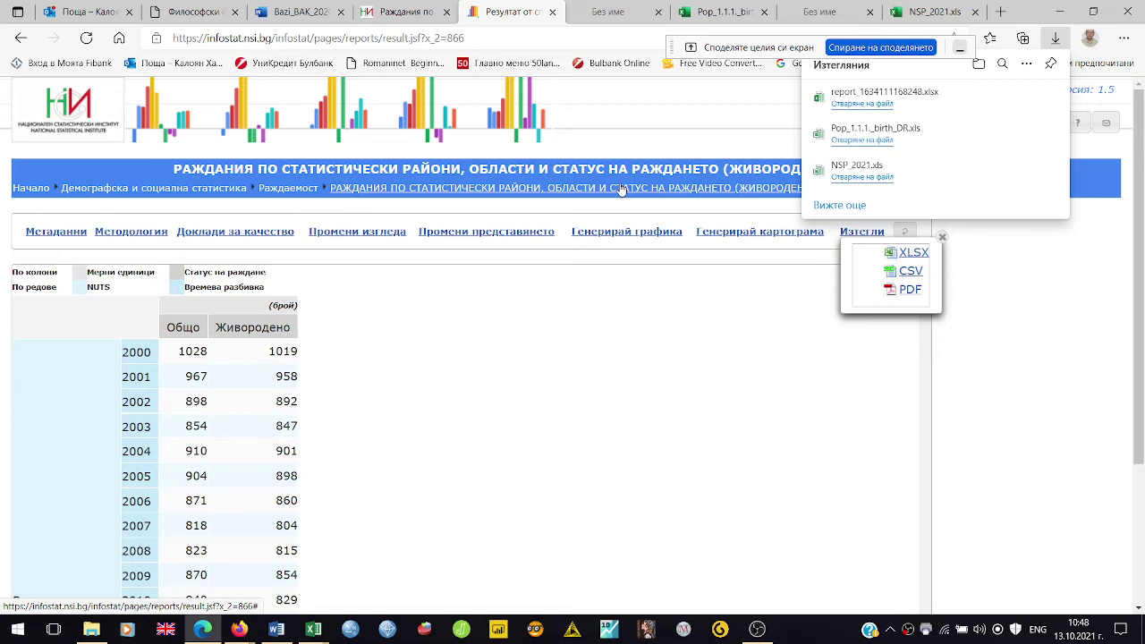
left_click(622, 189)
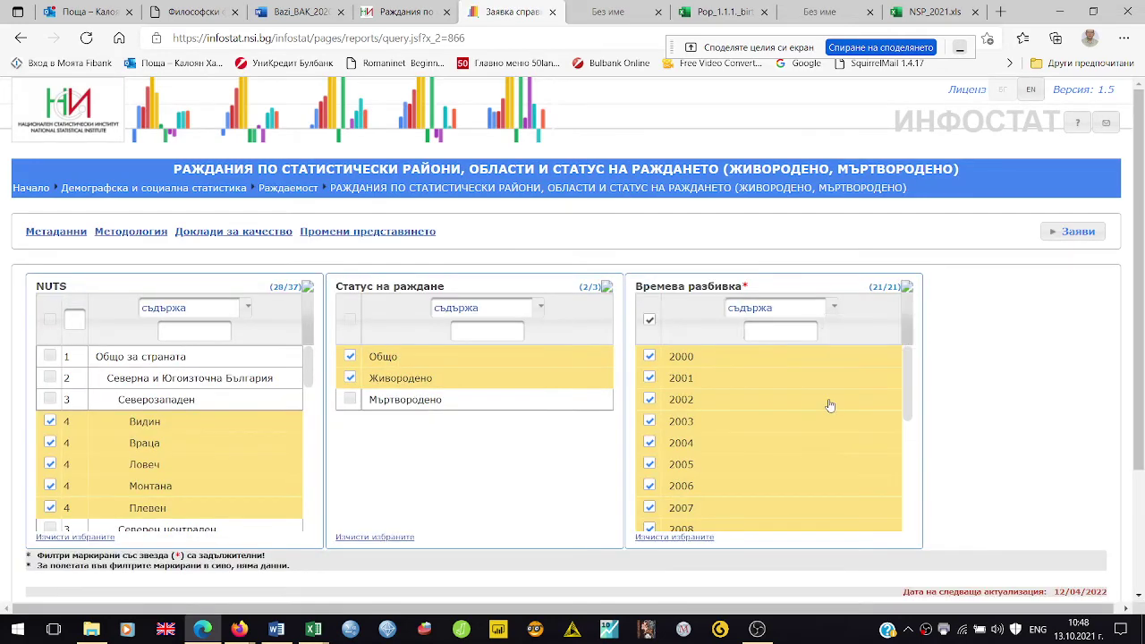
left_click(649, 320)
scroll(813, 447, "down", 3)
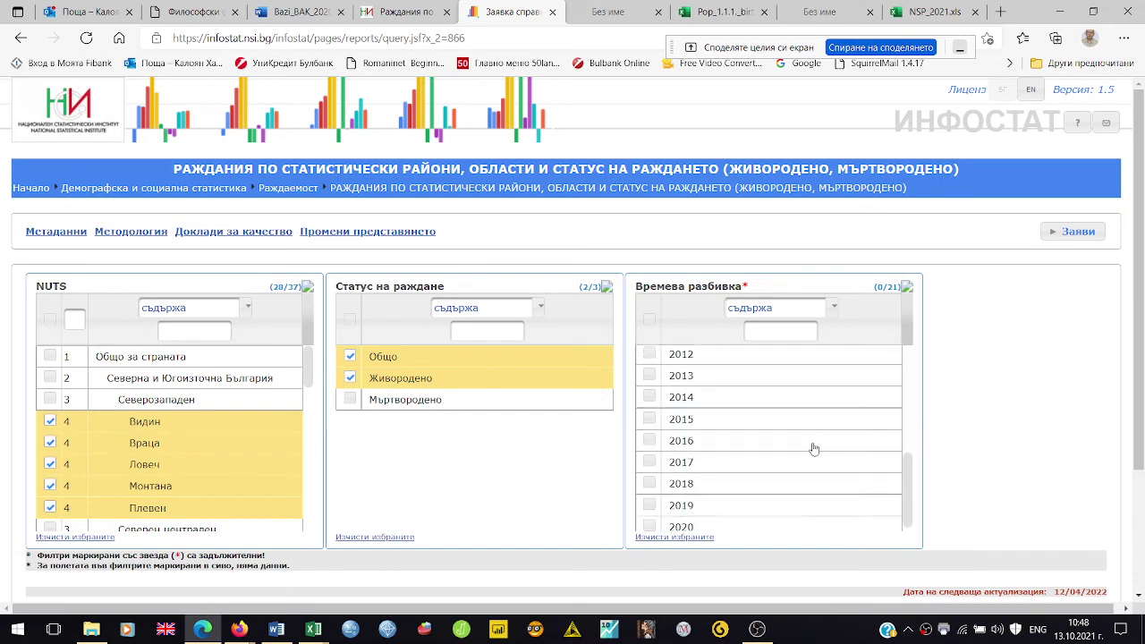
left_click(650, 521)
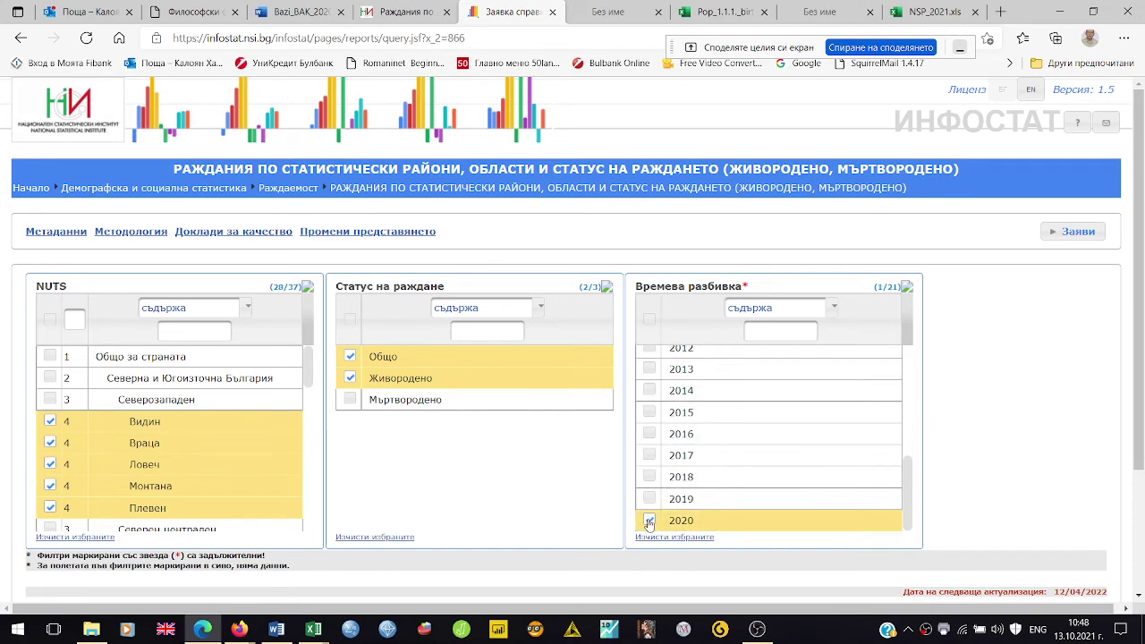
left_click(1079, 232)
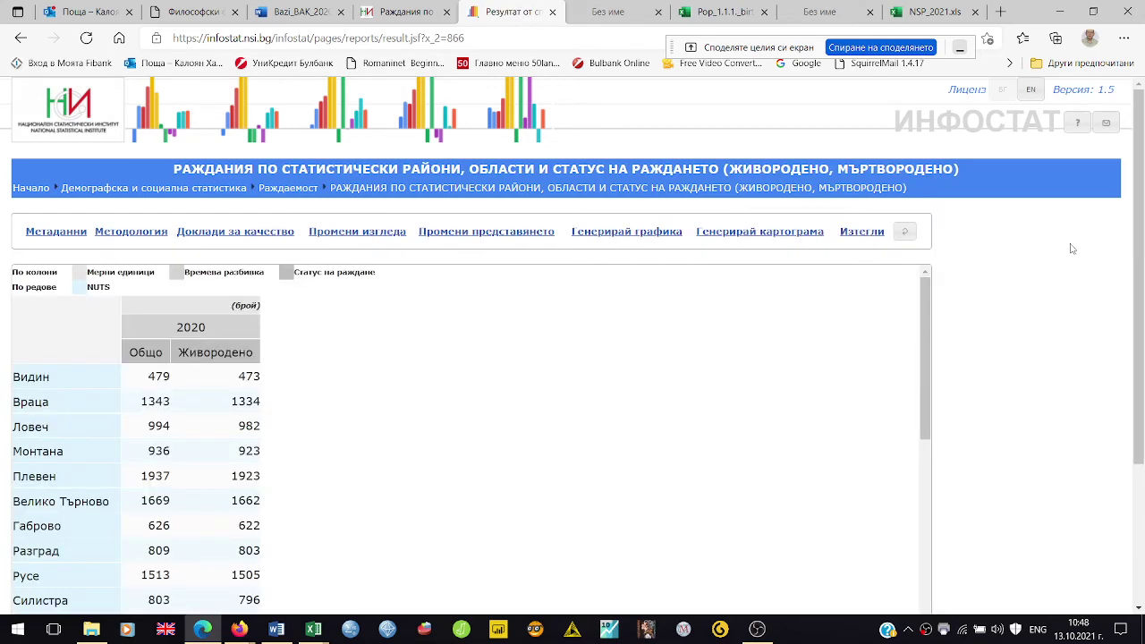
Compare the 2020 births report by district with the static data table under heading I in Word.
scroll(608, 329, "down", 1)
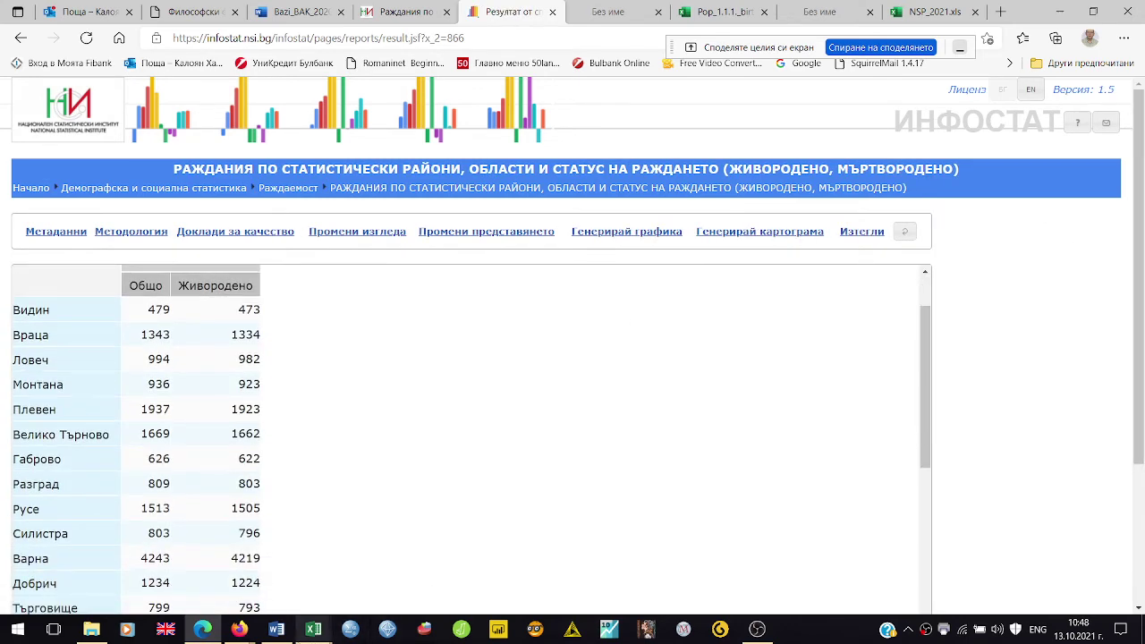
left_click(277, 629)
scroll(526, 424, "up", 10)
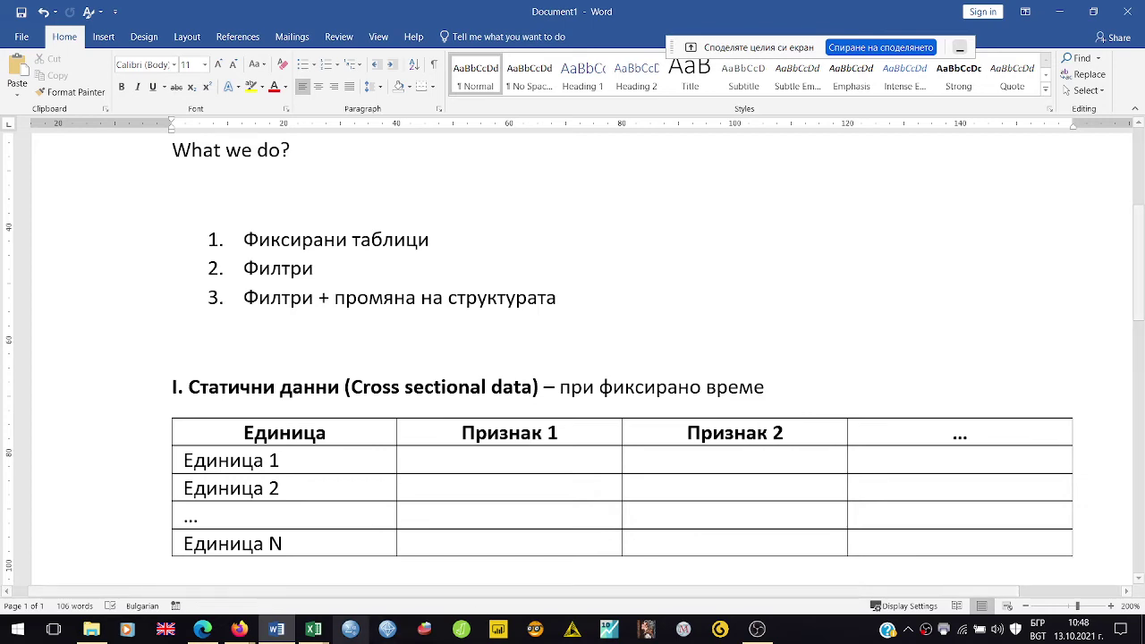
left_click(213, 630)
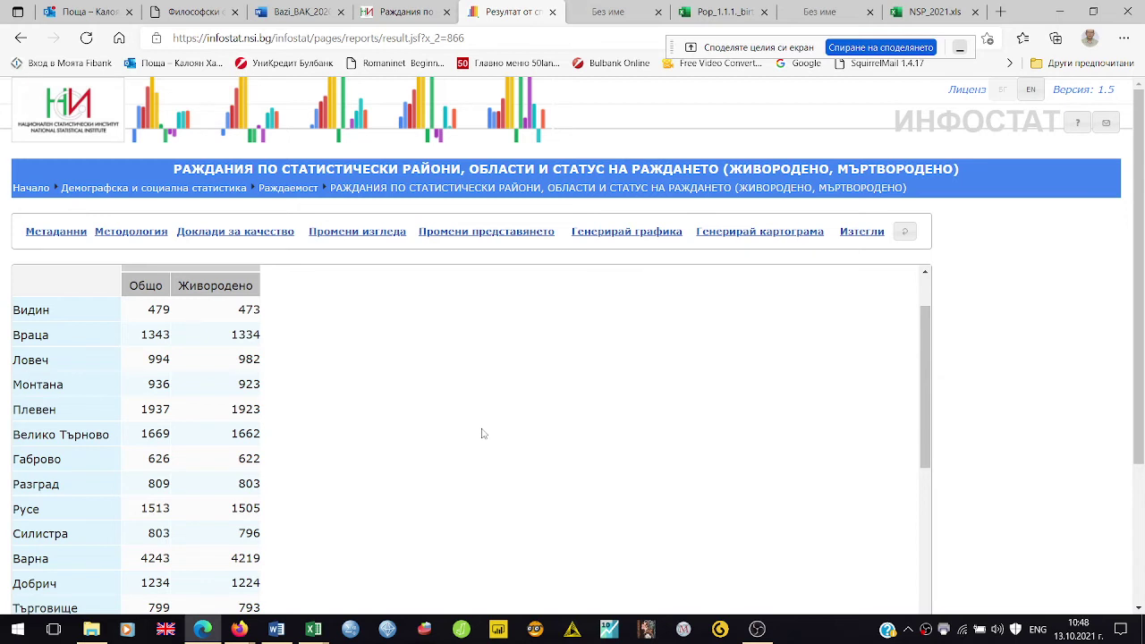
scroll(483, 433, "up", 1)
scroll(487, 430, "down", 1)
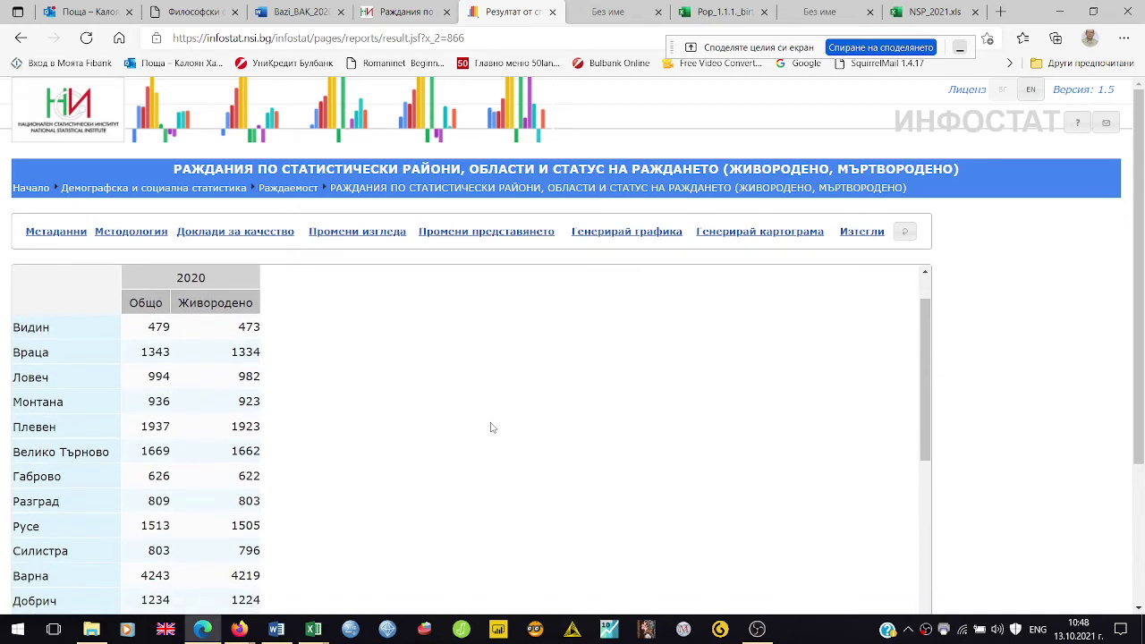
scroll(491, 427, "down", 3)
scroll(491, 427, "up", 3)
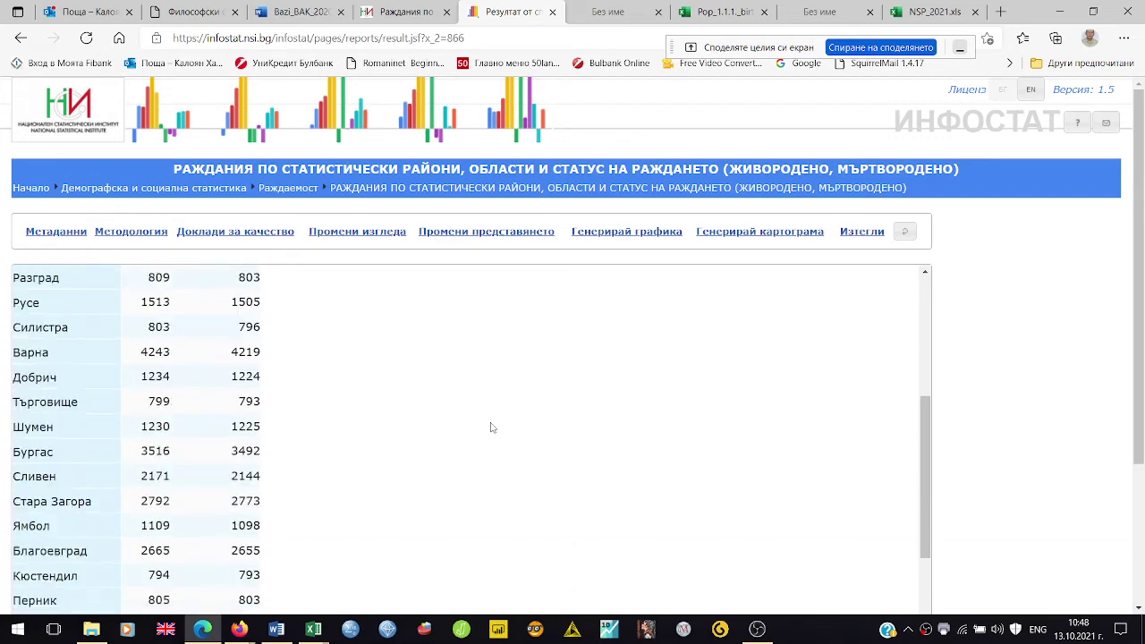
scroll(490, 428, "up", 1)
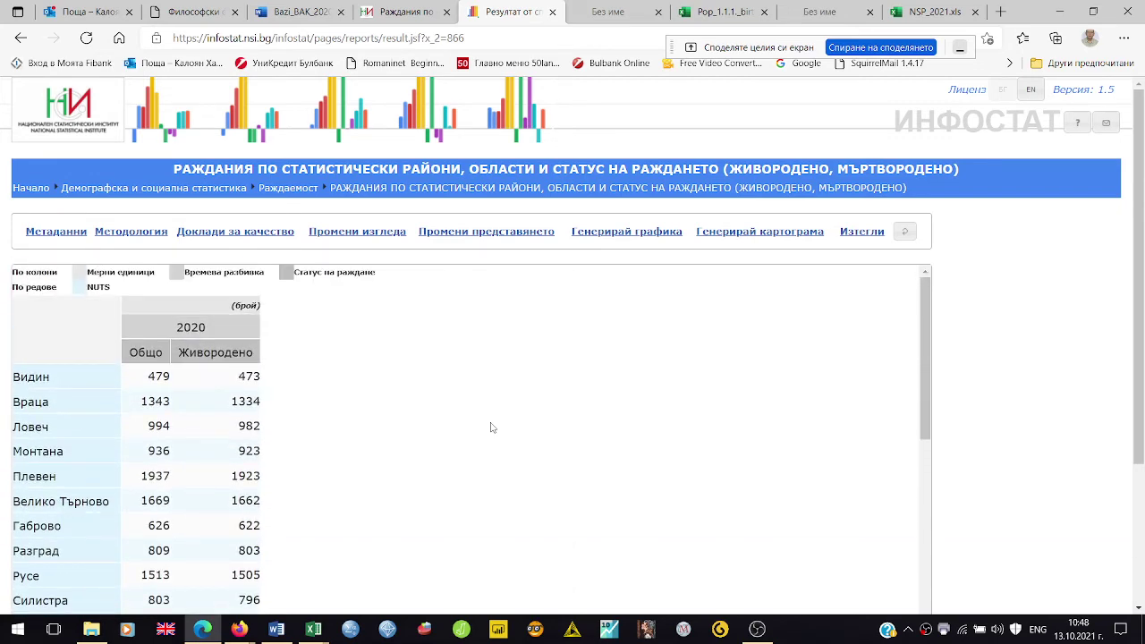
Reopen the births report filters and select all years in „Времева разбивка“ and all units in NUTS.
left_click(566, 189)
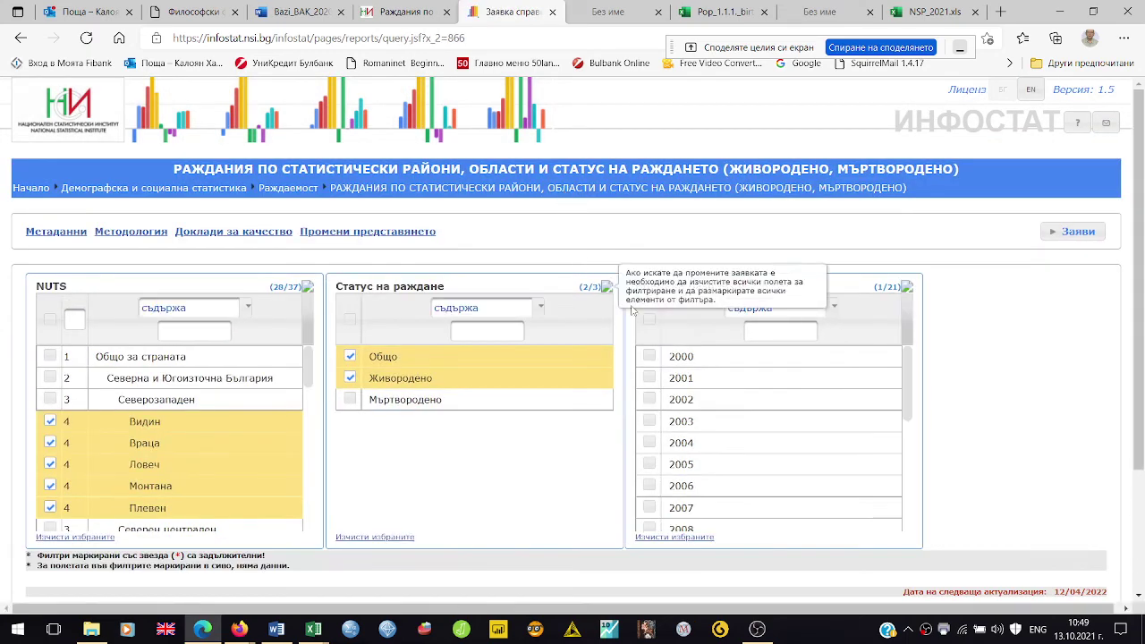
left_click(650, 319)
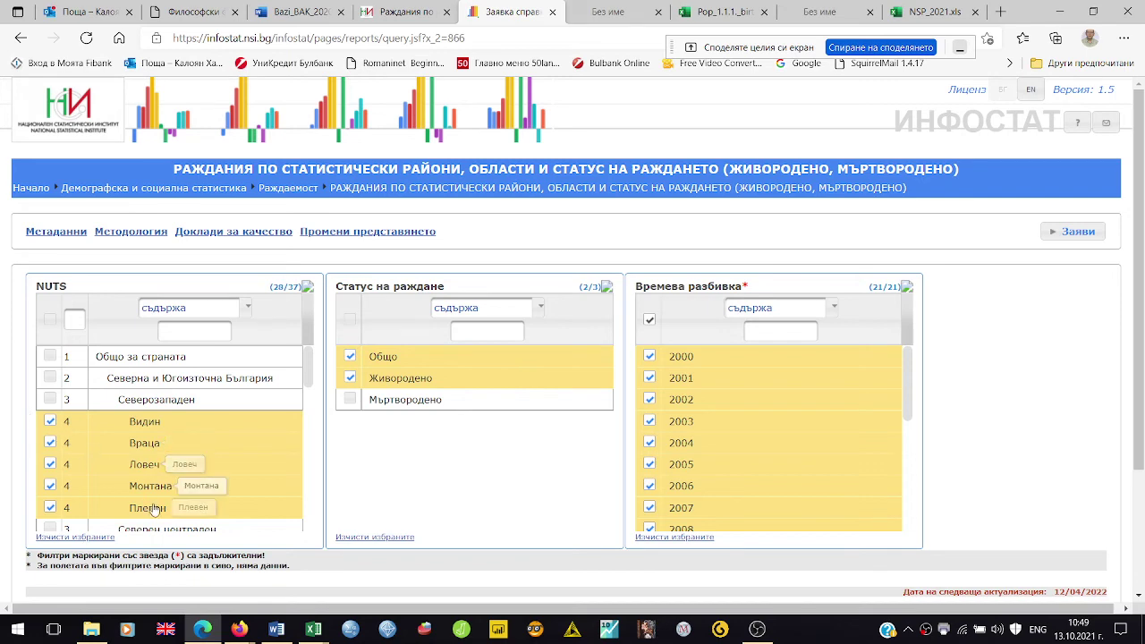
left_click(50, 319)
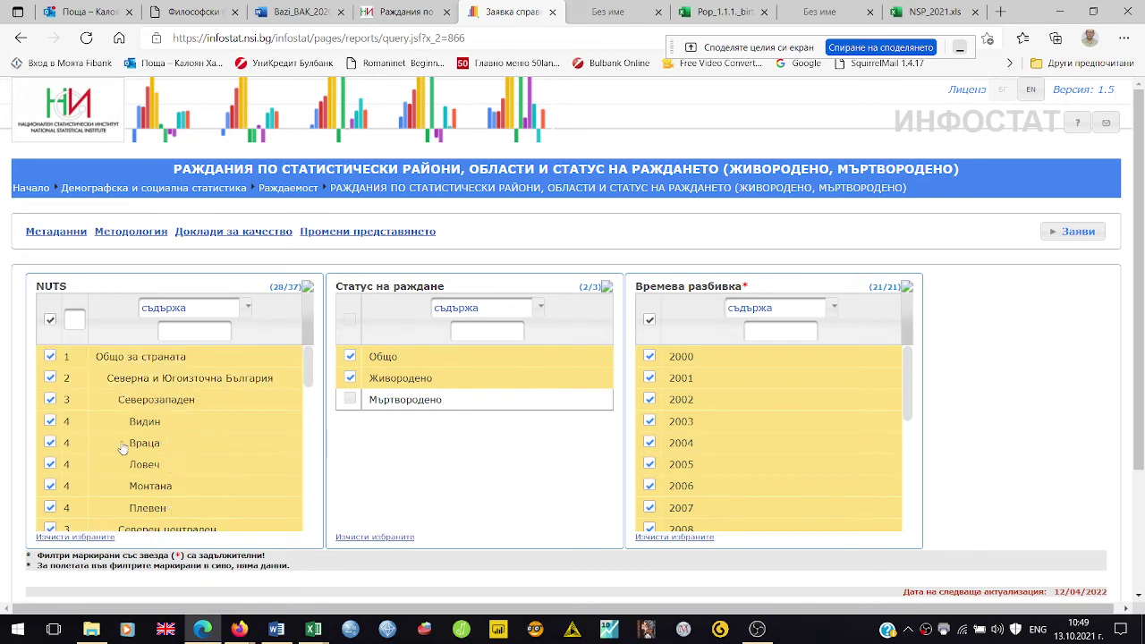